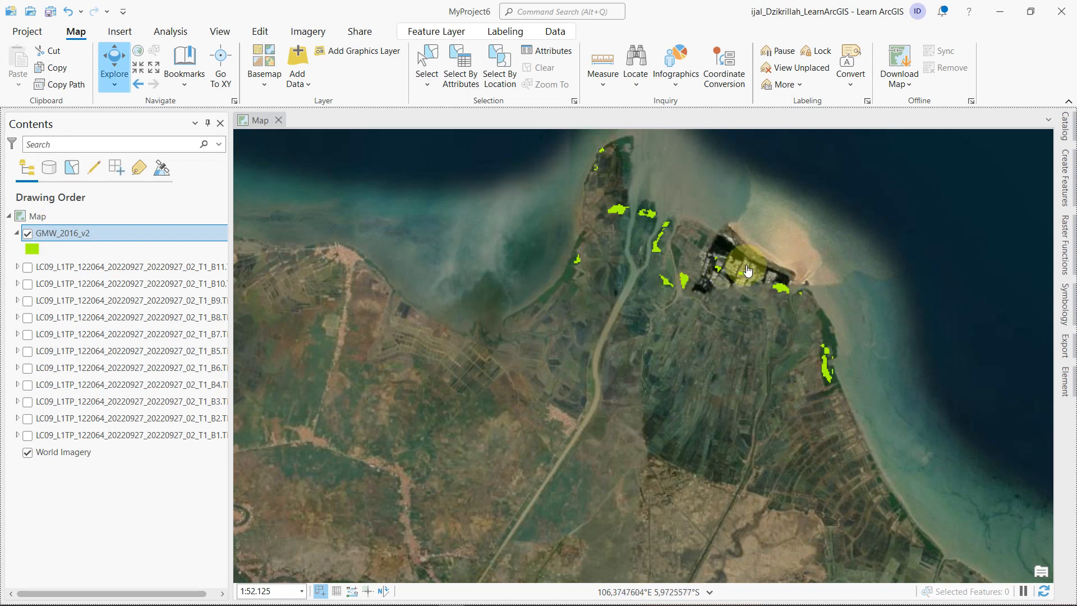
- Switch to the browser and consult the Global Mangrove Watch (1996 - 2020) dataset page, highlighting its web address
left_click_drag(748, 271, 668, 287)
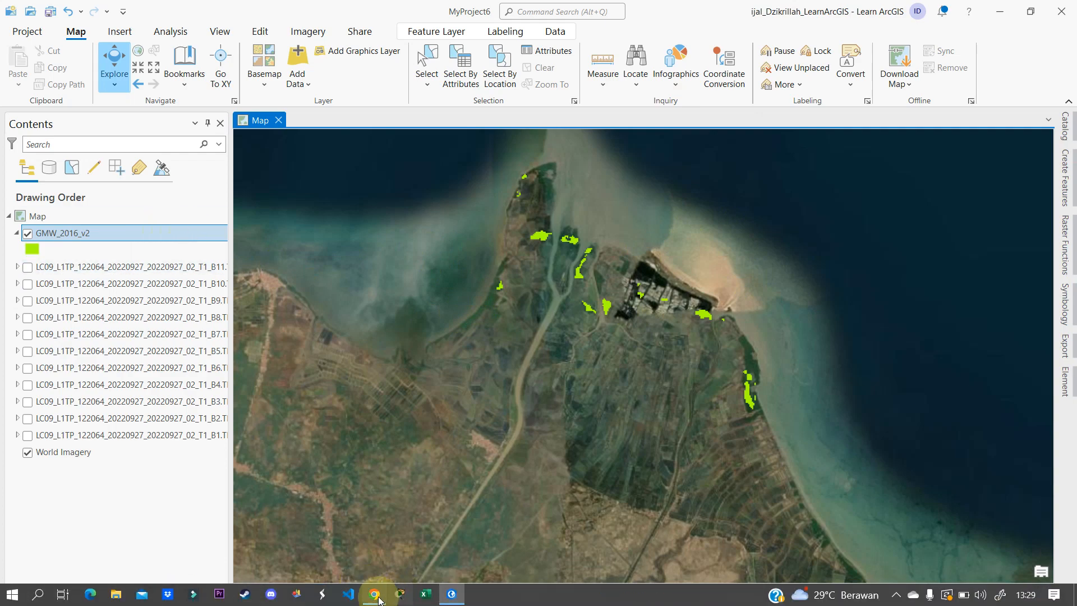
left_click(379, 599)
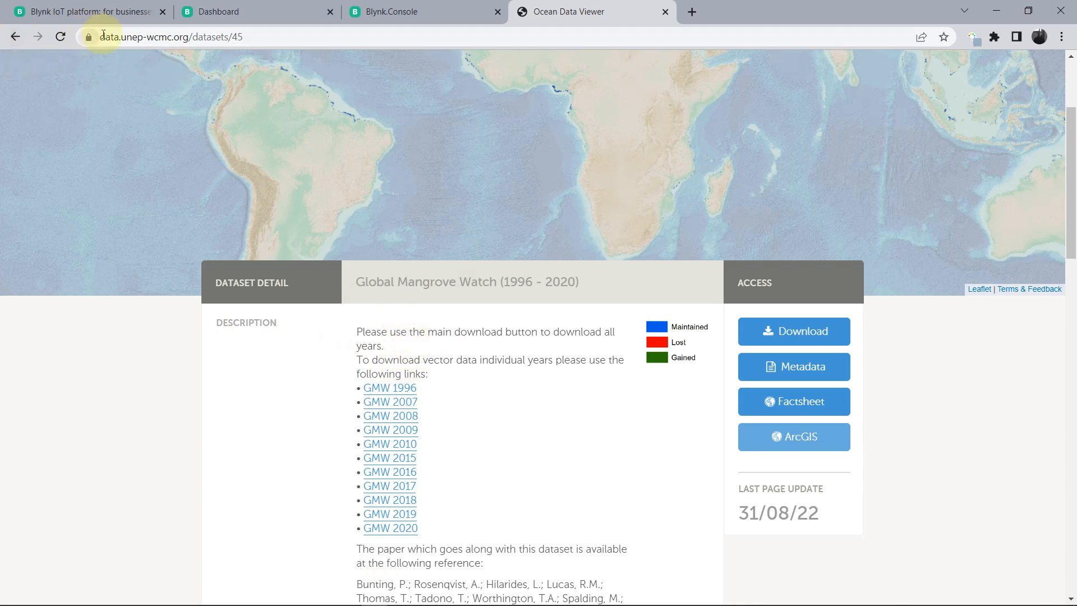
left_click_drag(102, 37, 261, 72)
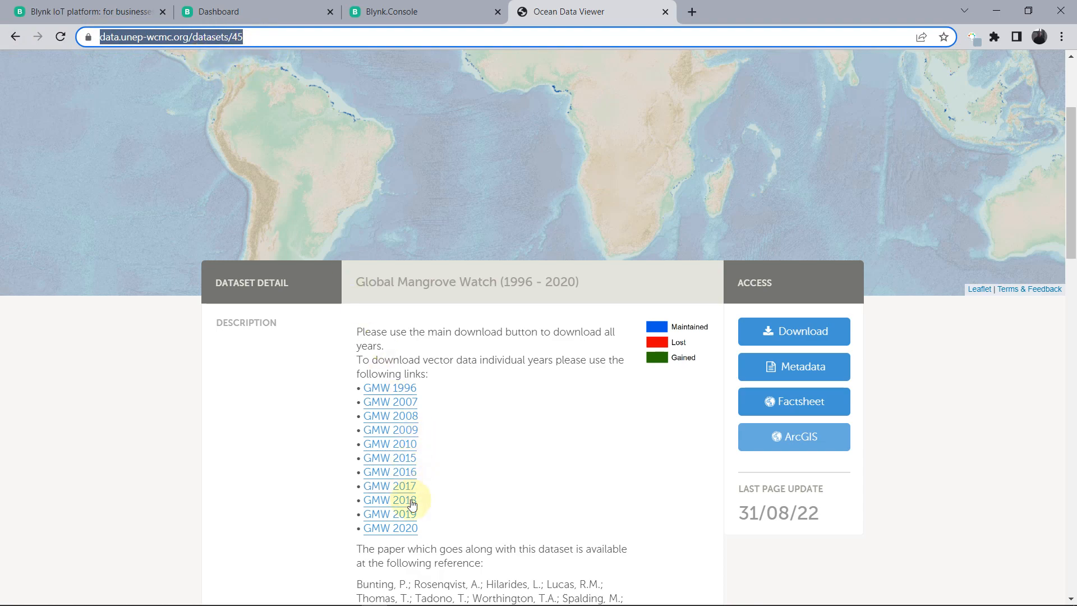
left_click(996, 11)
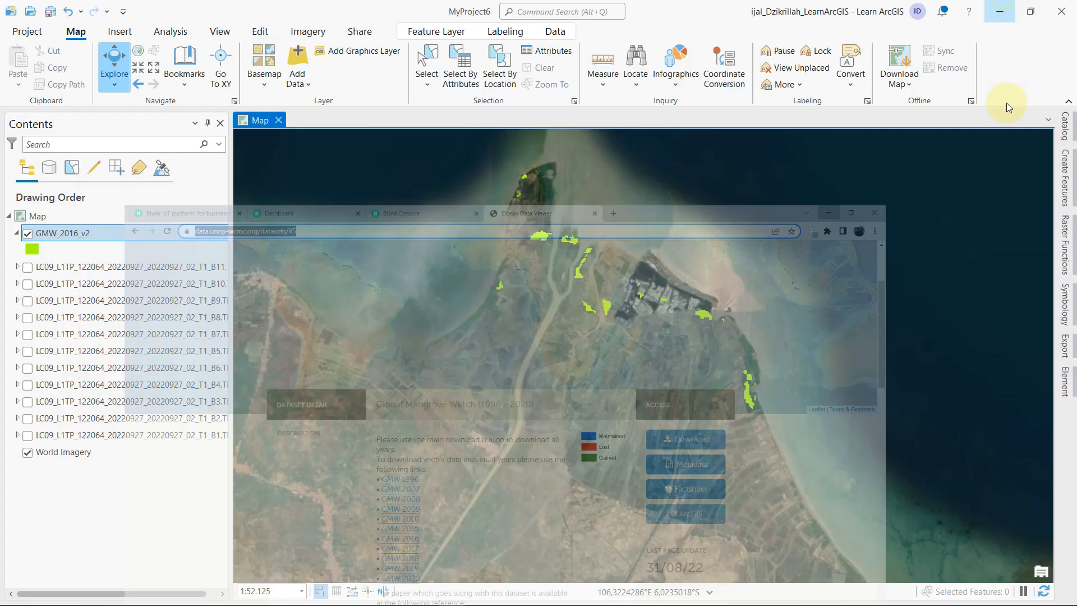
- Review the ArcGIS Online search results for GMW and locate the GMW_2016_v2 layer, checking the dataset web page as well
left_click(1065, 126)
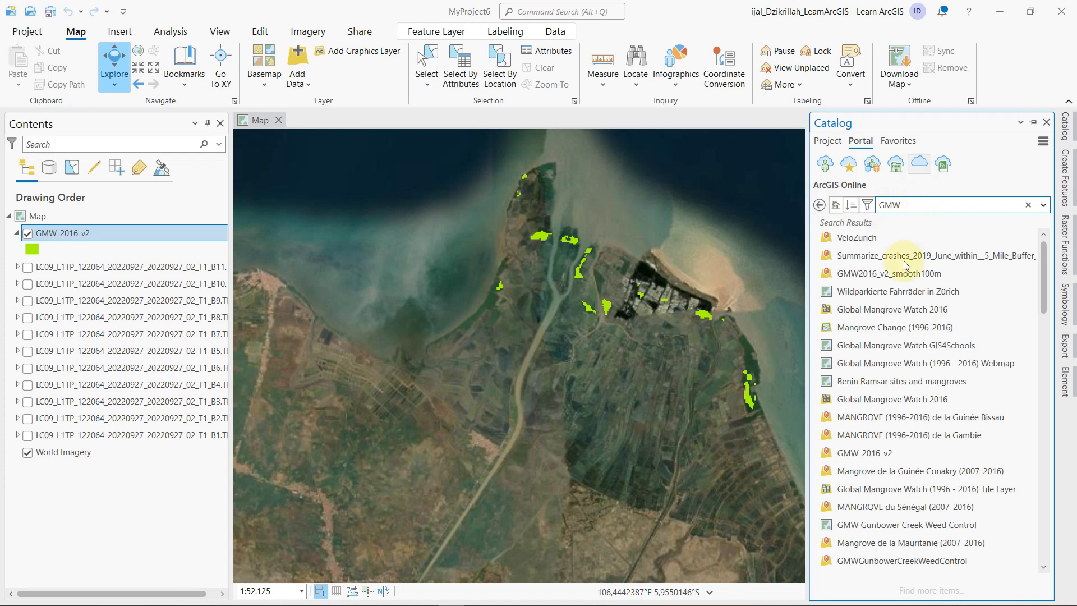
mouse_move(888, 458)
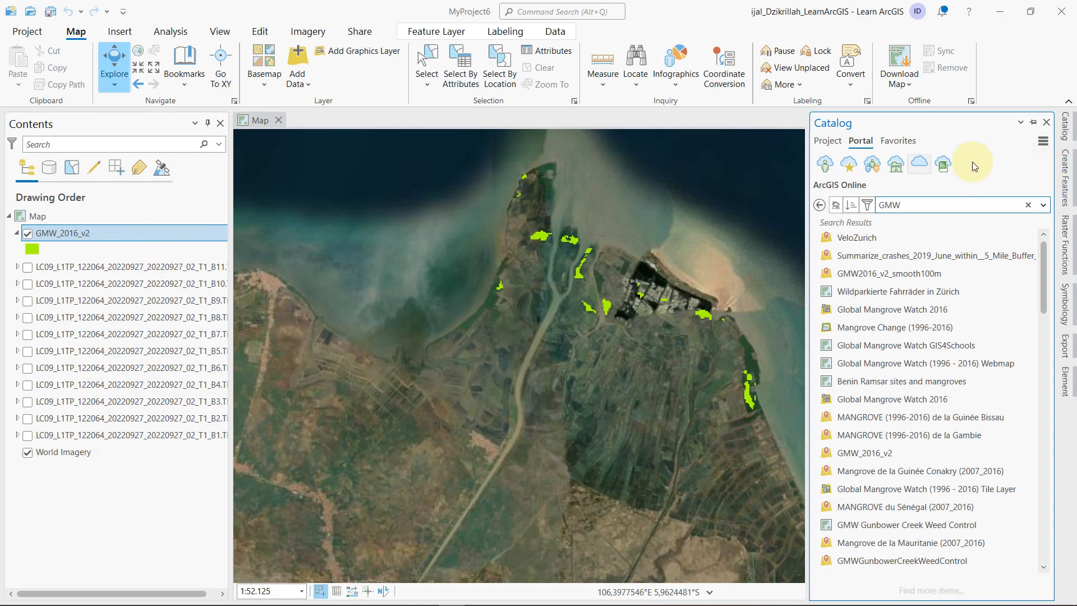
left_click(375, 595)
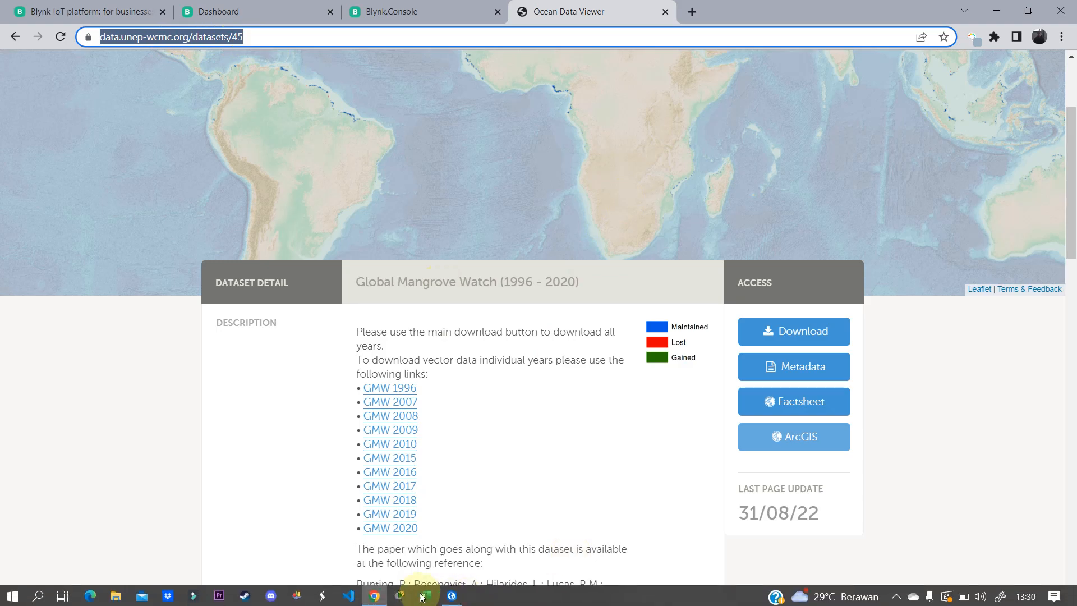
left_click(451, 594)
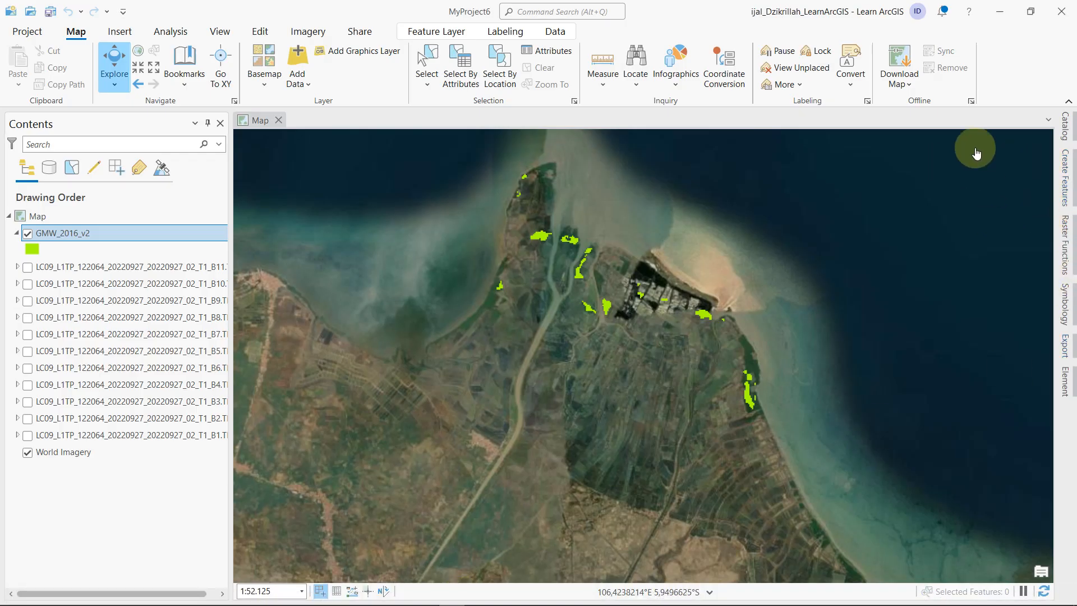
left_click(1069, 130)
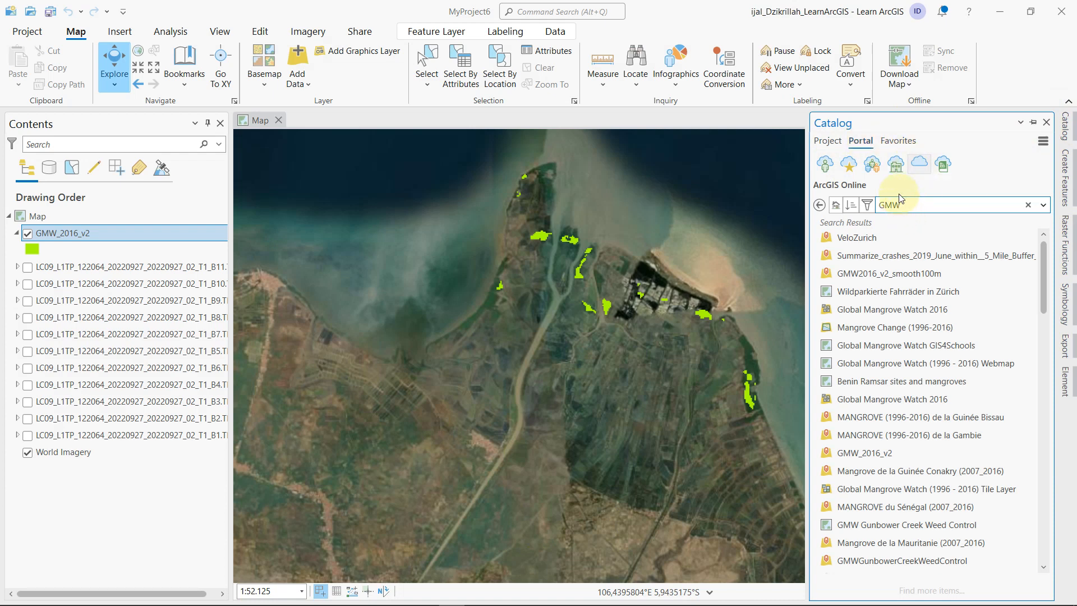
mouse_move(847, 459)
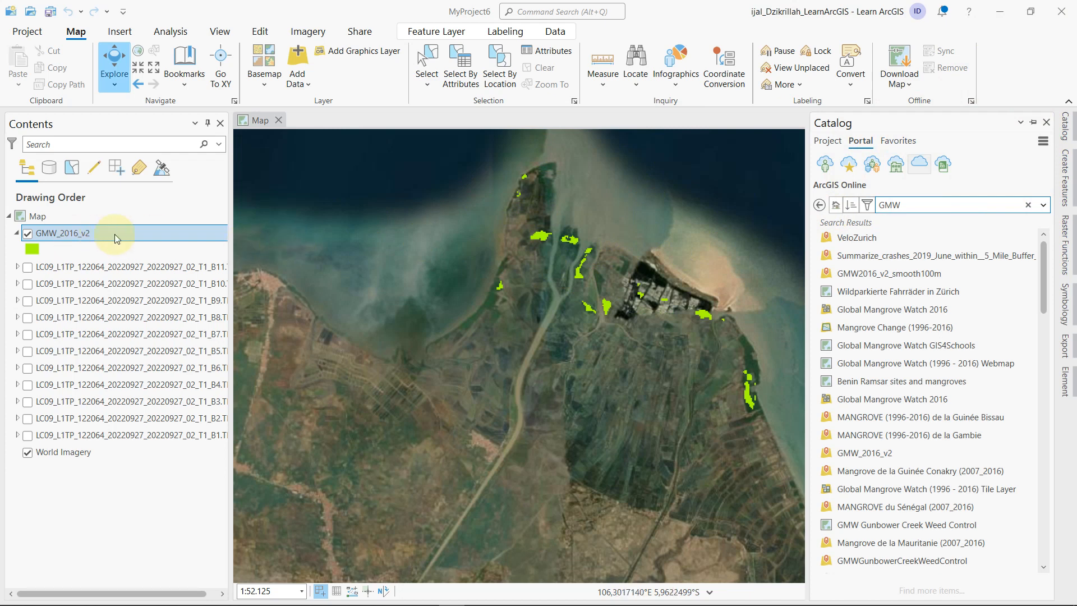
left_click(29, 233)
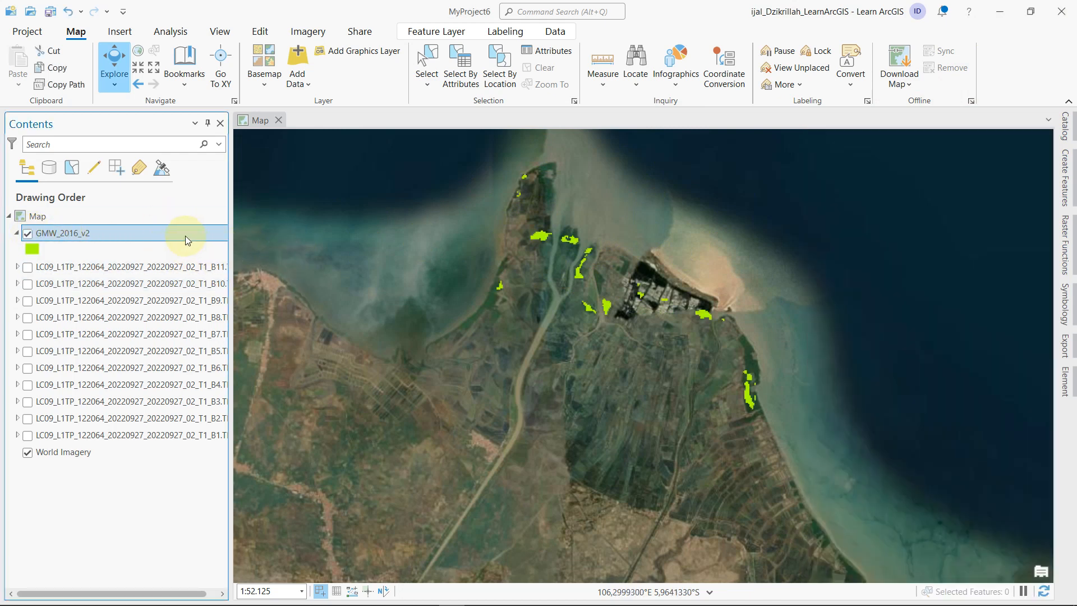
- Examine the GMW_2016_v2 mangrove areas along the coast and around the offshore islands on the satellite imagery
scroll(465, 260, "down", 4)
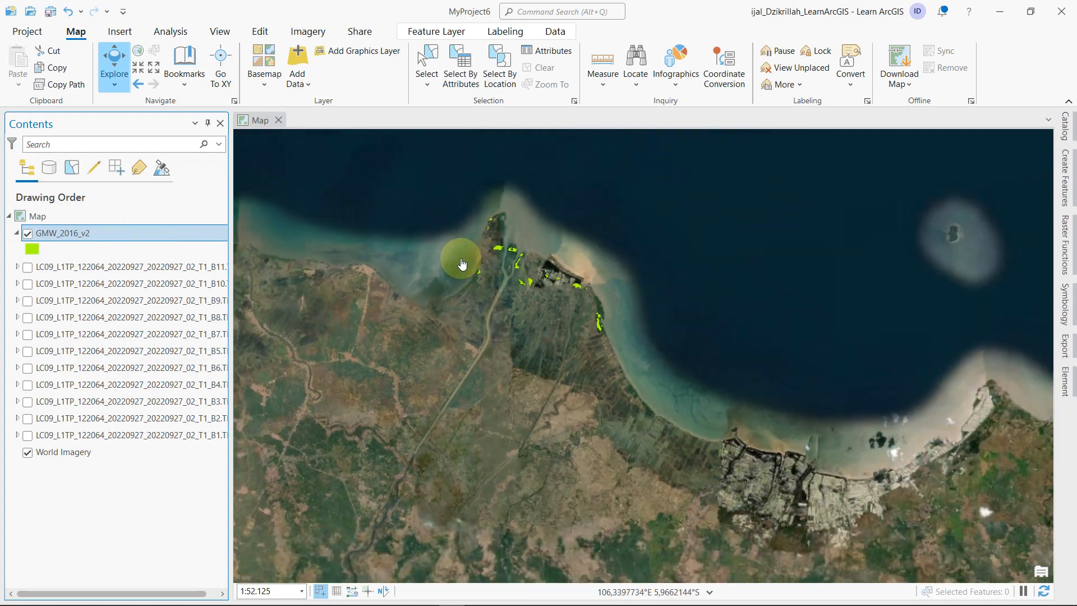
left_click_drag(497, 310, 525, 396)
left_click_drag(349, 209, 471, 437)
left_click_drag(493, 269, 315, 296)
left_click_drag(840, 310, 667, 315)
scroll(623, 309, "up", 4)
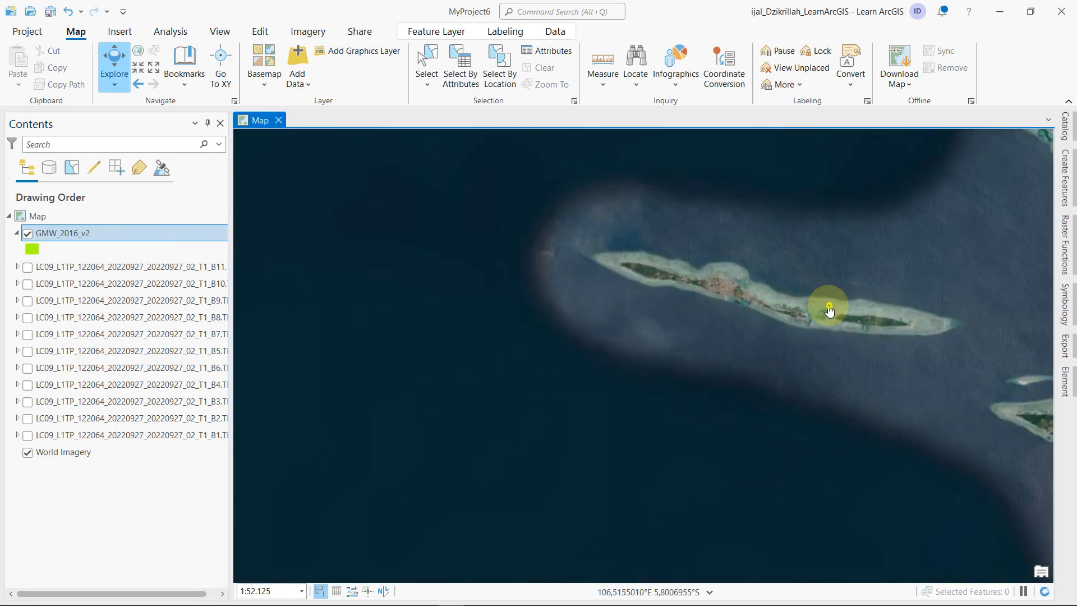
left_click_drag(829, 310, 610, 315)
scroll(572, 298, "up", 2)
scroll(537, 333, "down", 6)
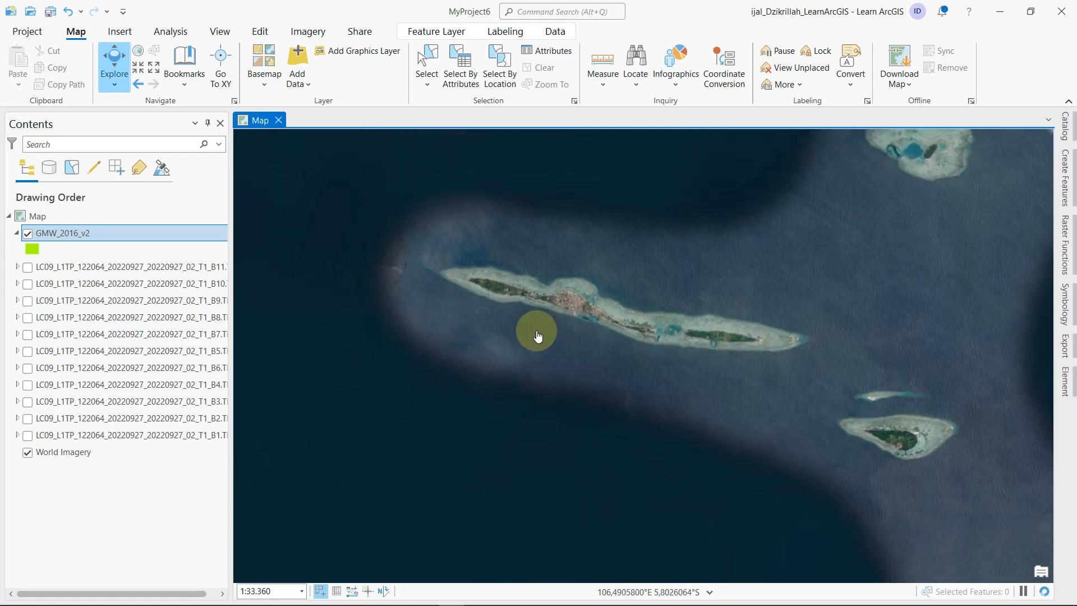
left_click_drag(595, 408, 540, 186)
left_click_drag(529, 370, 760, 229)
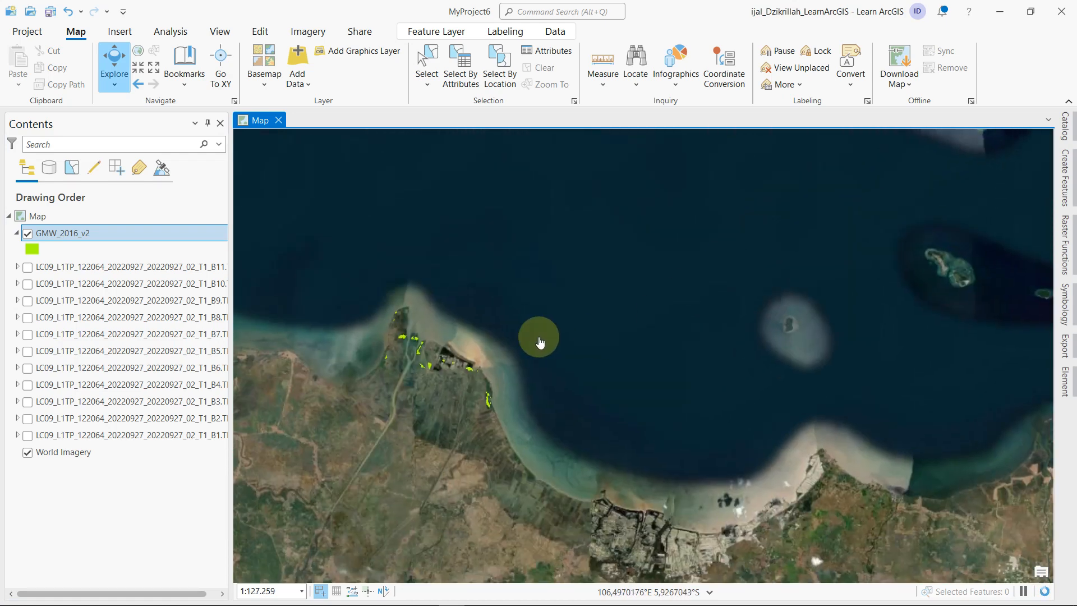
left_click_drag(542, 336, 671, 279)
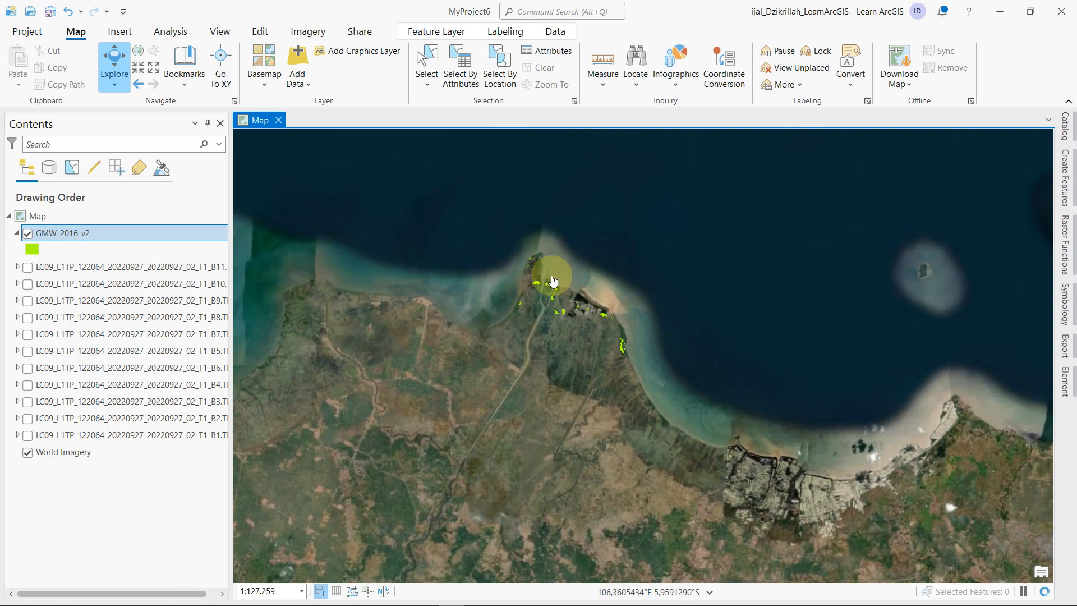
scroll(572, 257, "down", 2)
left_click_drag(635, 224, 628, 416)
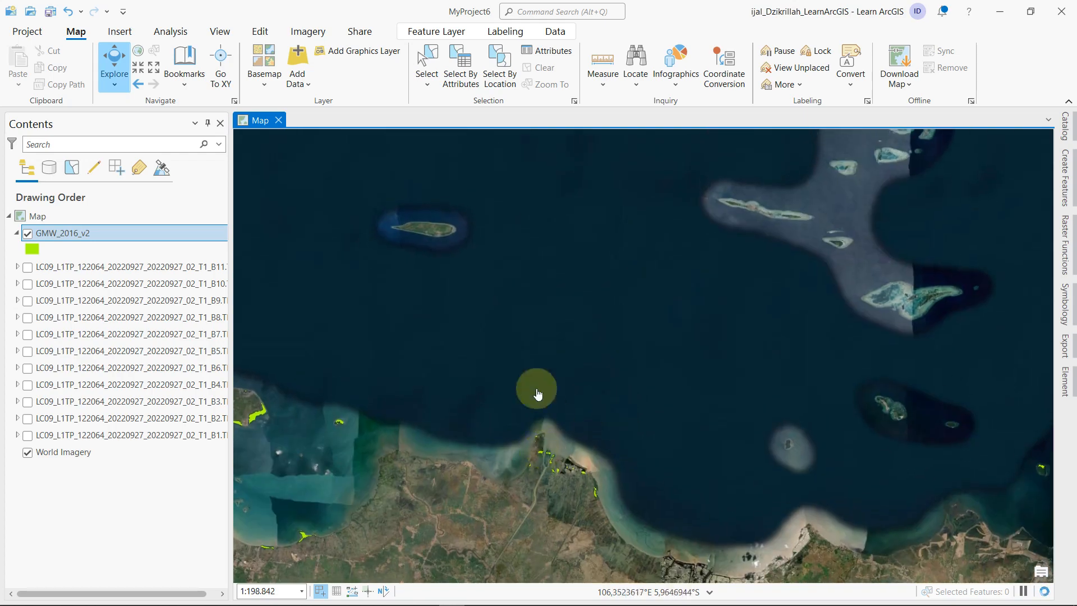
- Display the Landsat B9 band temporarily to examine its cloud cover and extent over the coast, and hide it again
left_click(27, 301)
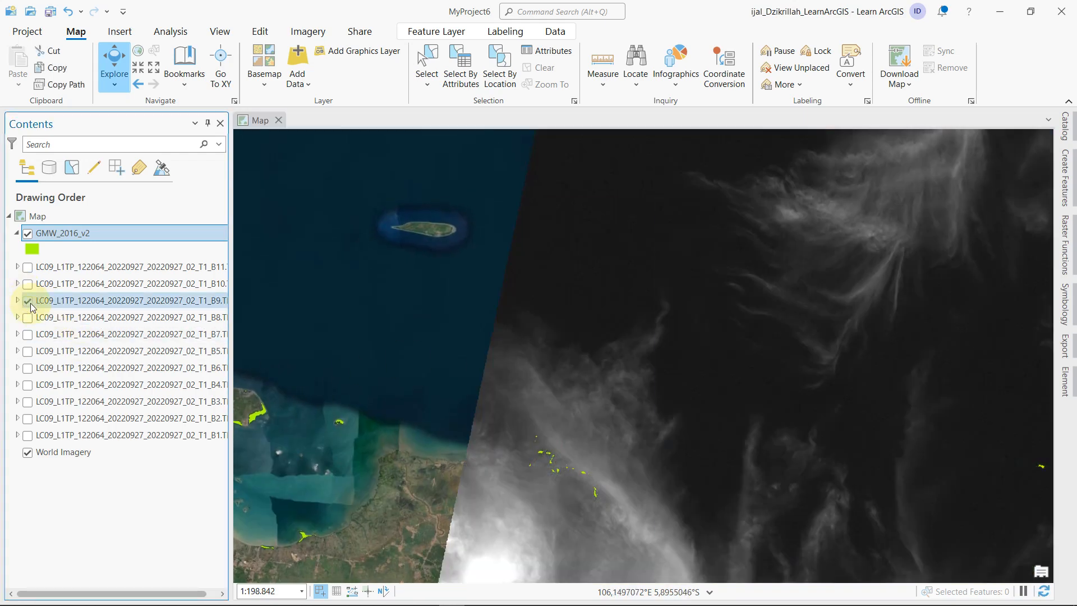
scroll(679, 351, "down", 4)
left_click_drag(765, 436, 477, 343)
left_click(27, 300)
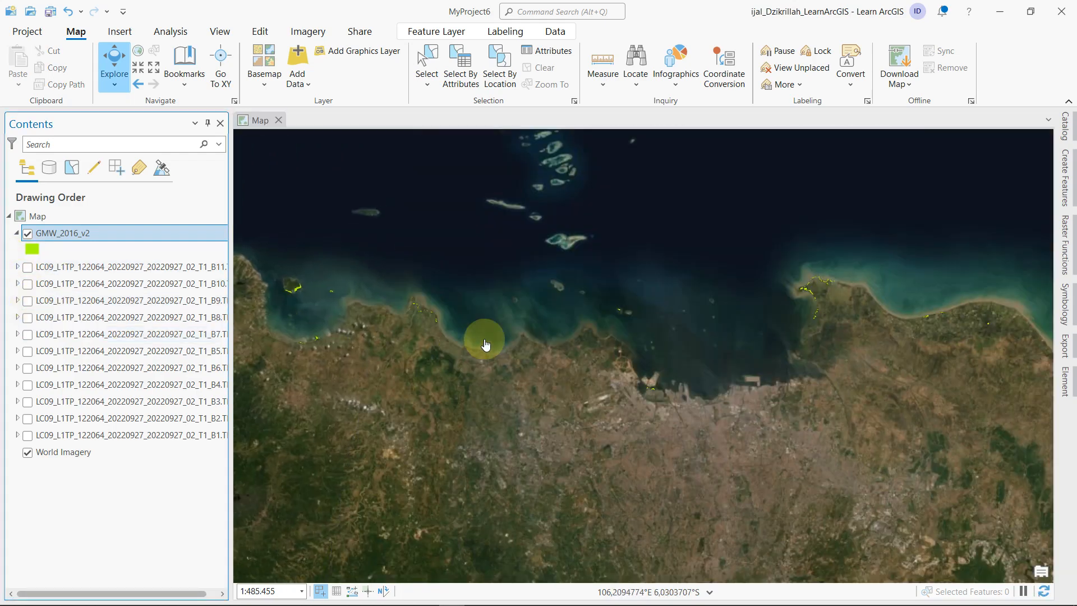
- Display the Landsat B1 band temporarily to compare its scene extent with the mangrove areas, and leave it hidden
left_click(665, 254)
left_click_drag(658, 328, 617, 426)
scroll(585, 365, "down", 4)
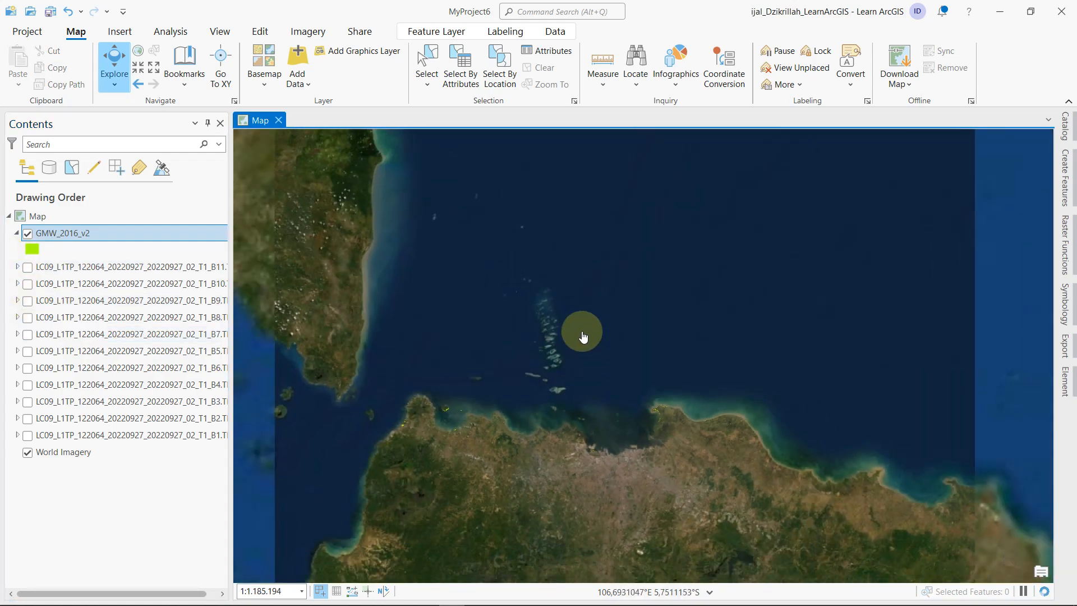
left_click(27, 434)
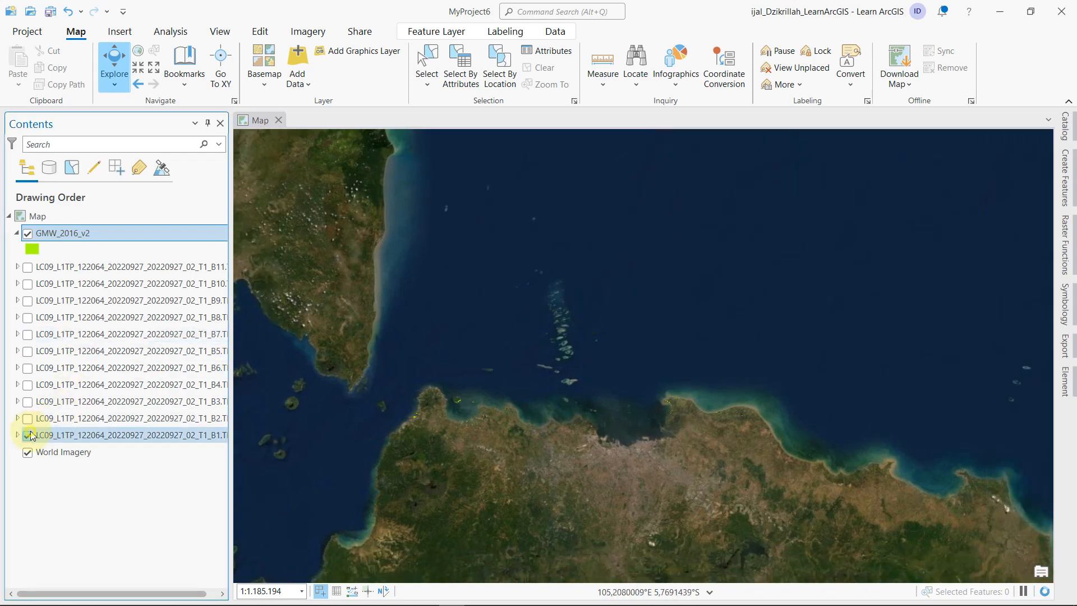
left_click_drag(733, 450, 736, 407)
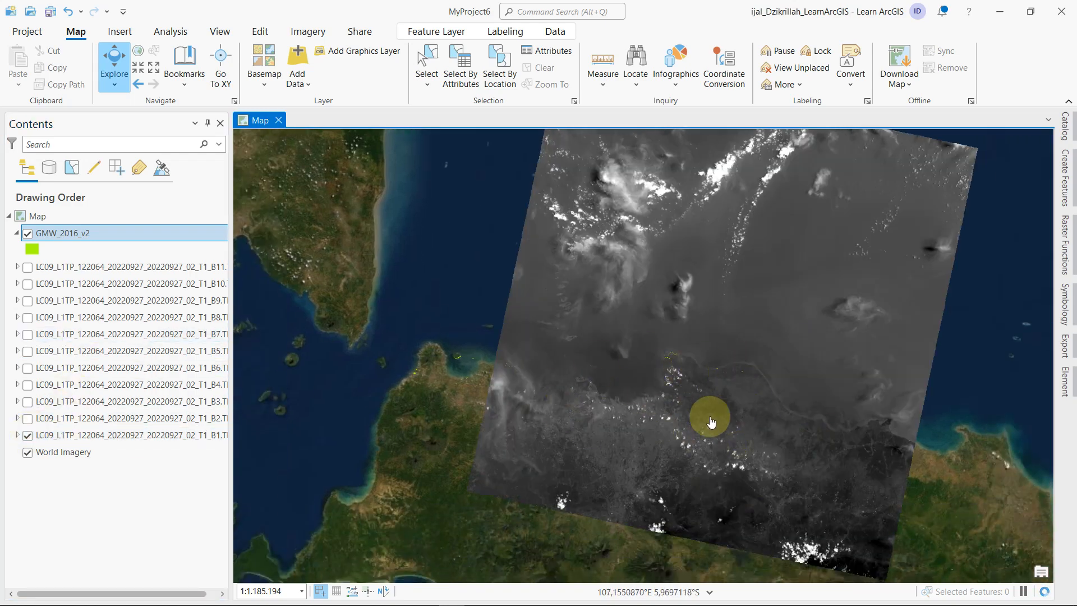
scroll(494, 402, "up", 6)
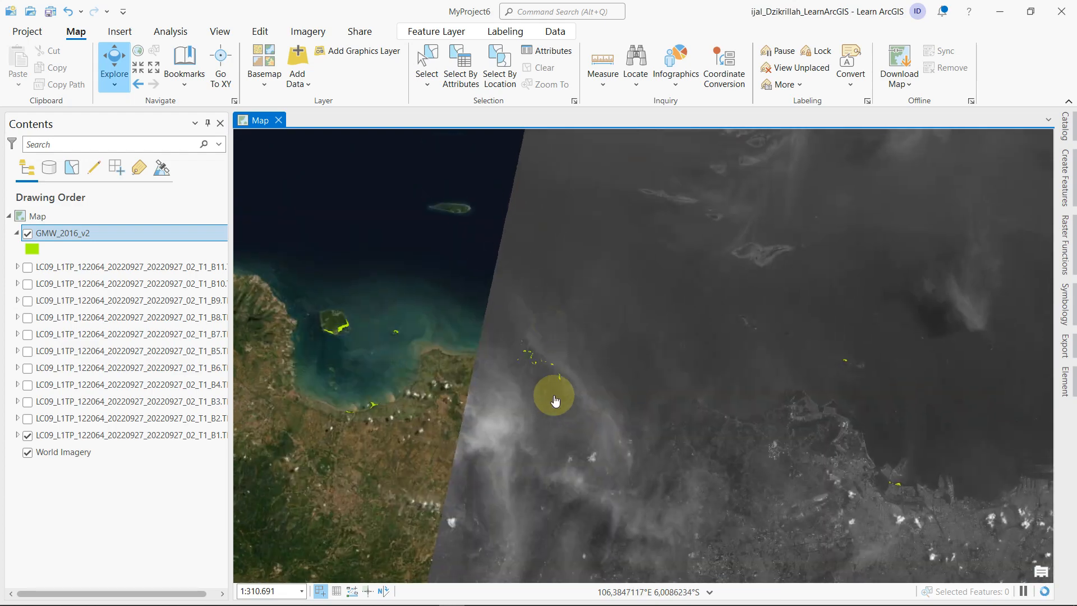
scroll(569, 397, "up", 4)
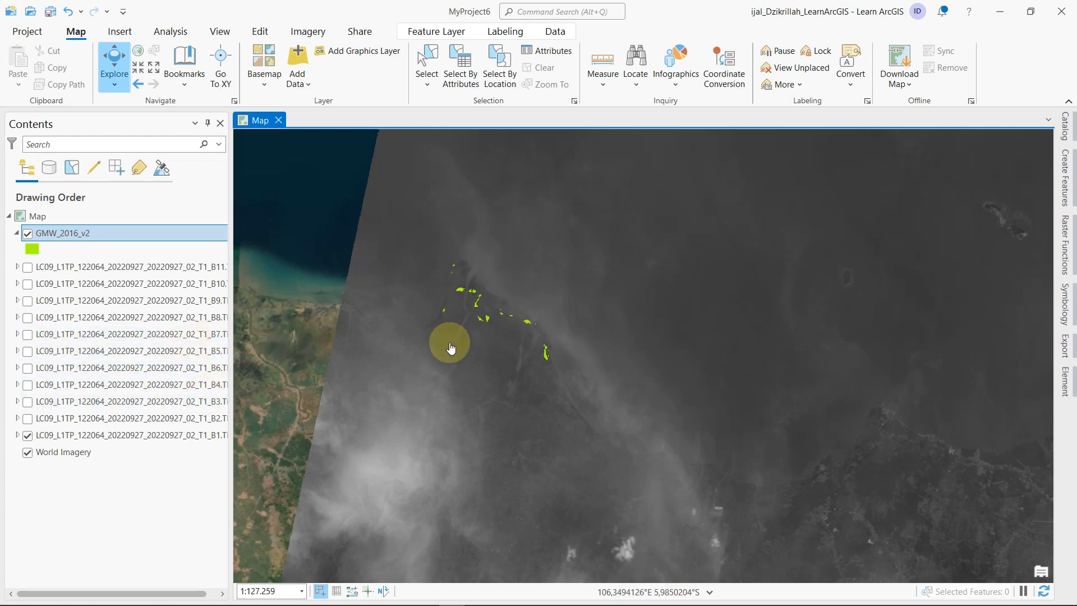
left_click(28, 435)
left_click(29, 436)
left_click(29, 435)
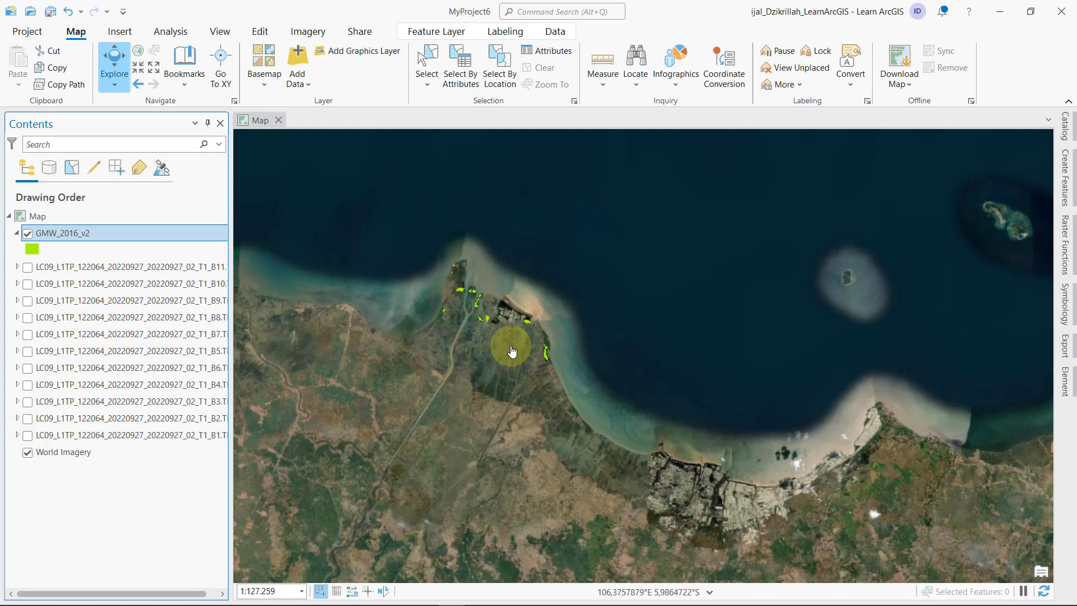
- Examine the offshore islands and the mangrove coast on the imagery, and toggle the Landsat B4 band on and off
scroll(459, 356, "down", 3)
left_click_drag(502, 429, 504, 517)
left_click_drag(496, 318, 453, 355)
scroll(606, 317, "up", 1)
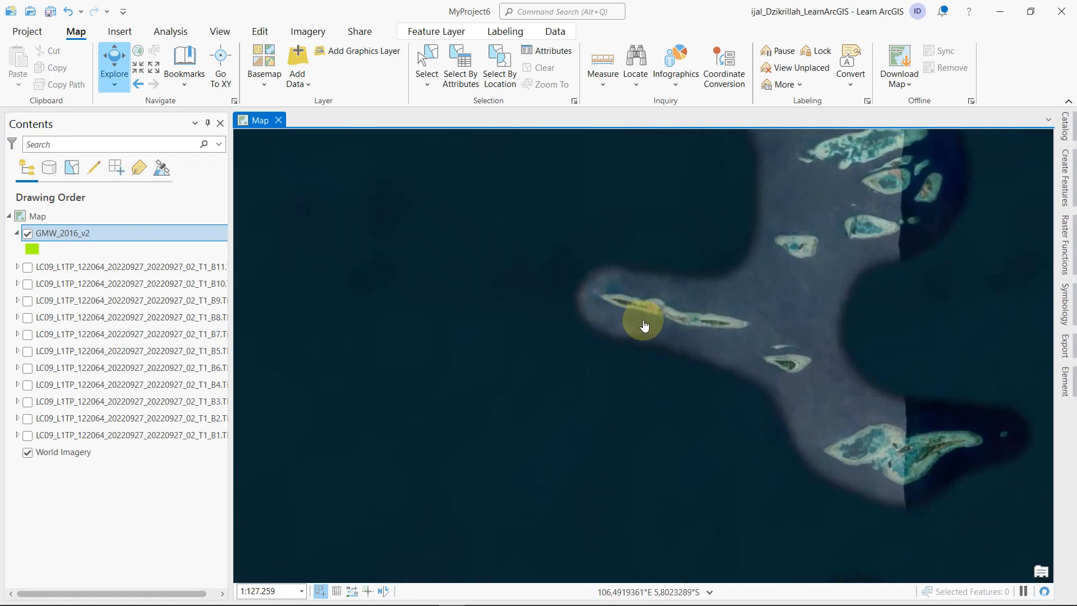
scroll(642, 321, "up", 1)
scroll(645, 325, "down", 1)
scroll(644, 326, "down", 1)
left_click_drag(570, 430, 617, 295)
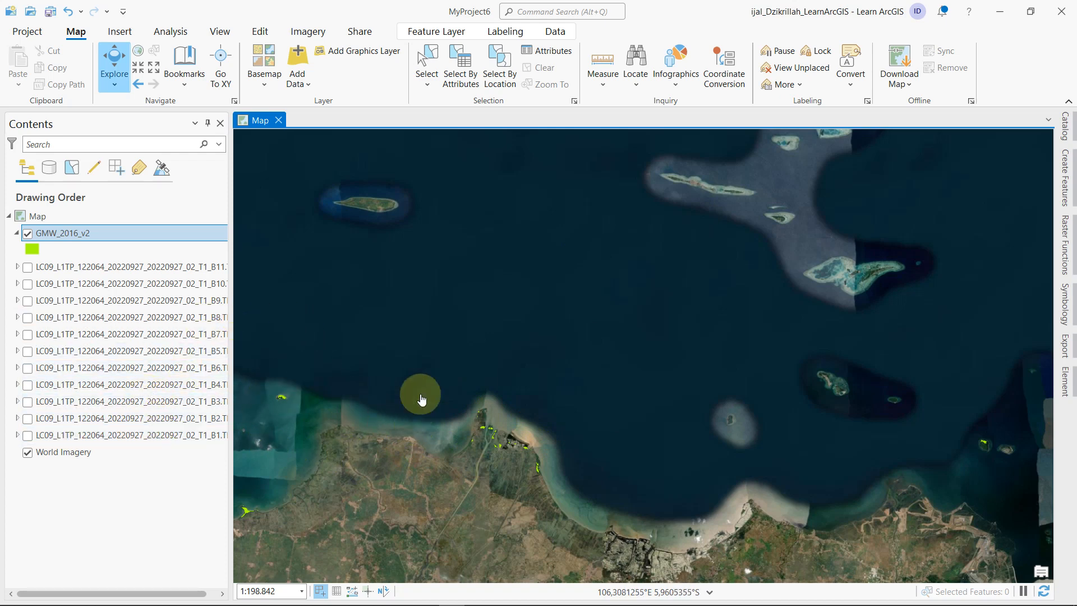
left_click(27, 385)
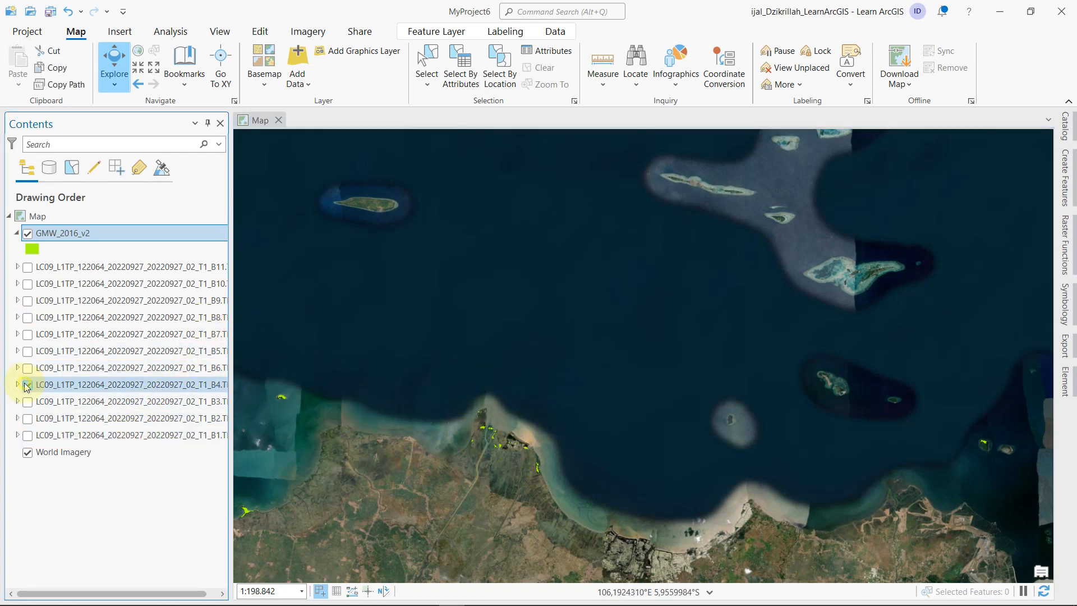
left_click(27, 385)
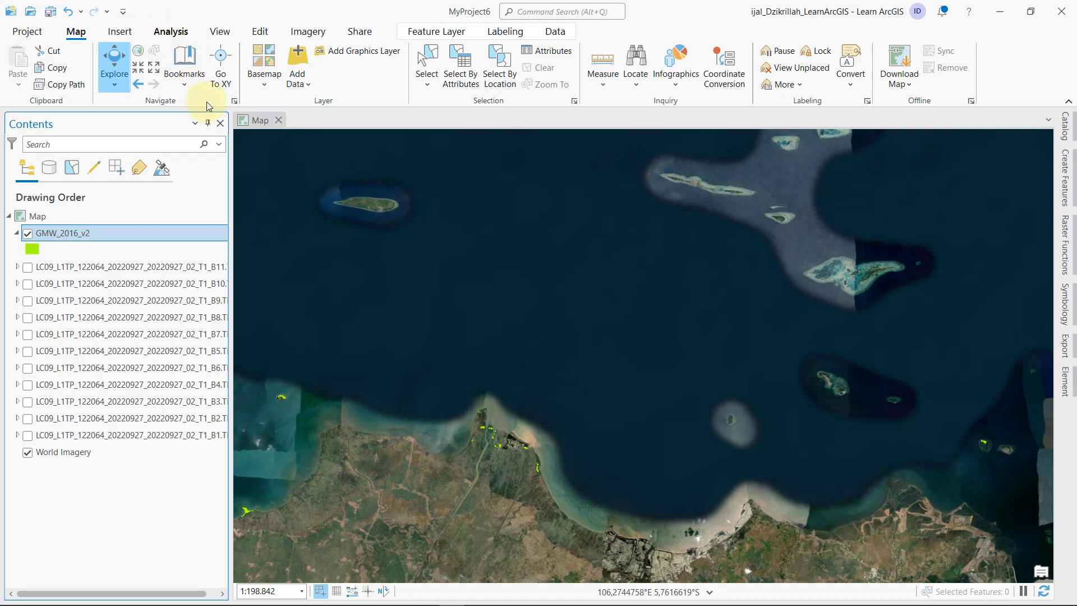
- Start the Composite Bands tool and add the Landsat B5, B6 and B7 rasters as inputs in that order
left_click(171, 31)
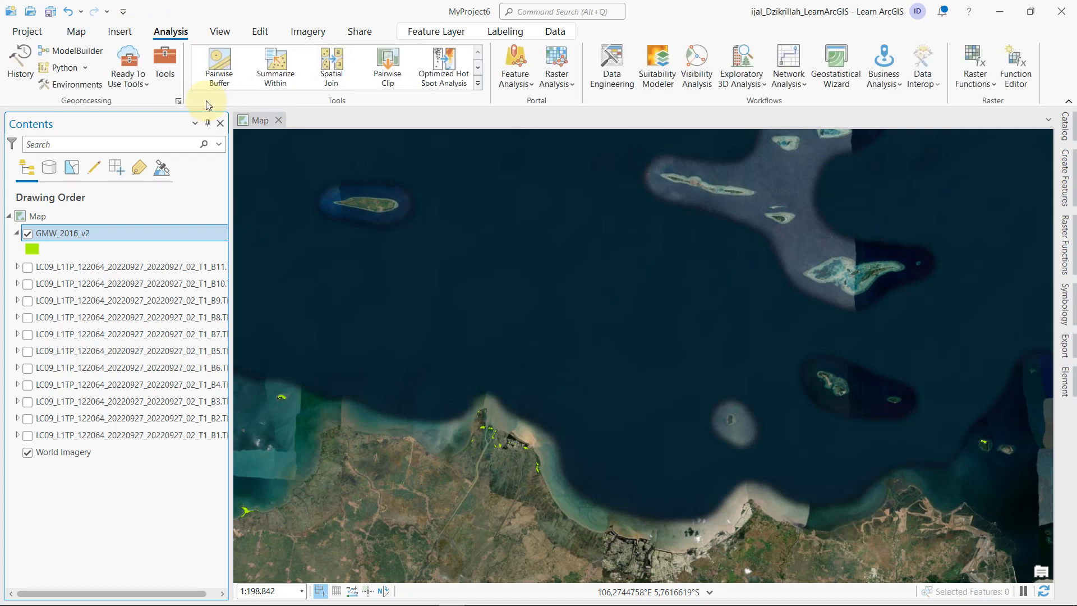
left_click(168, 70)
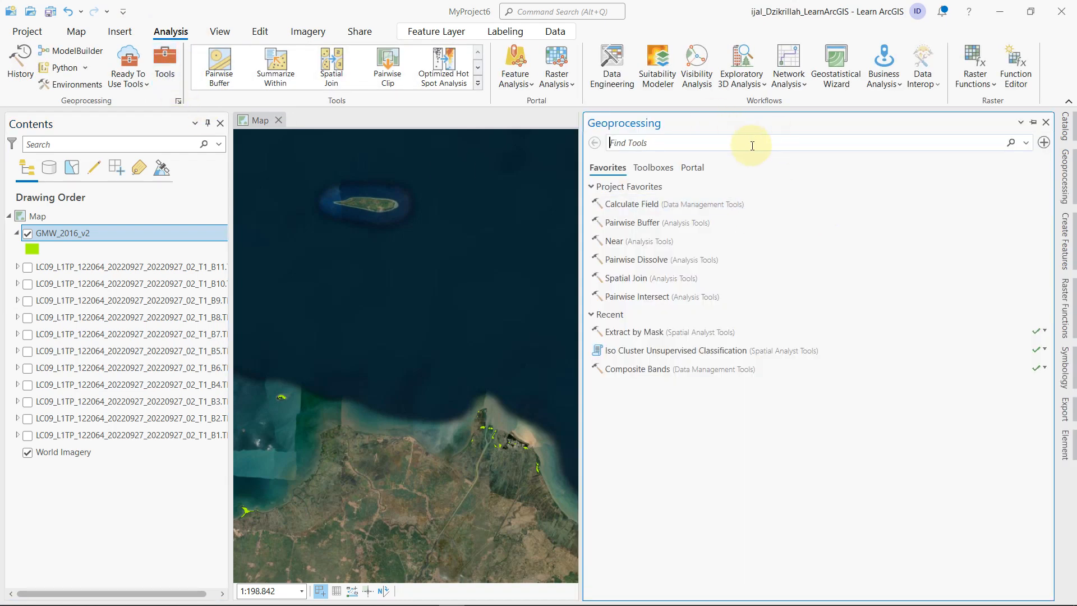
left_click(661, 368)
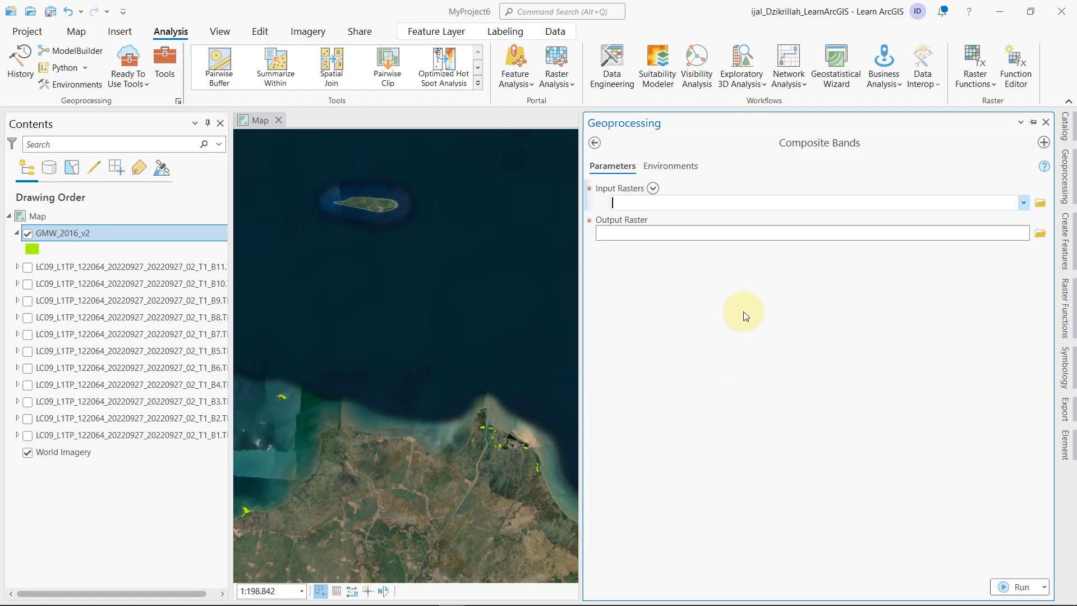
left_click(1024, 203)
left_click(977, 292)
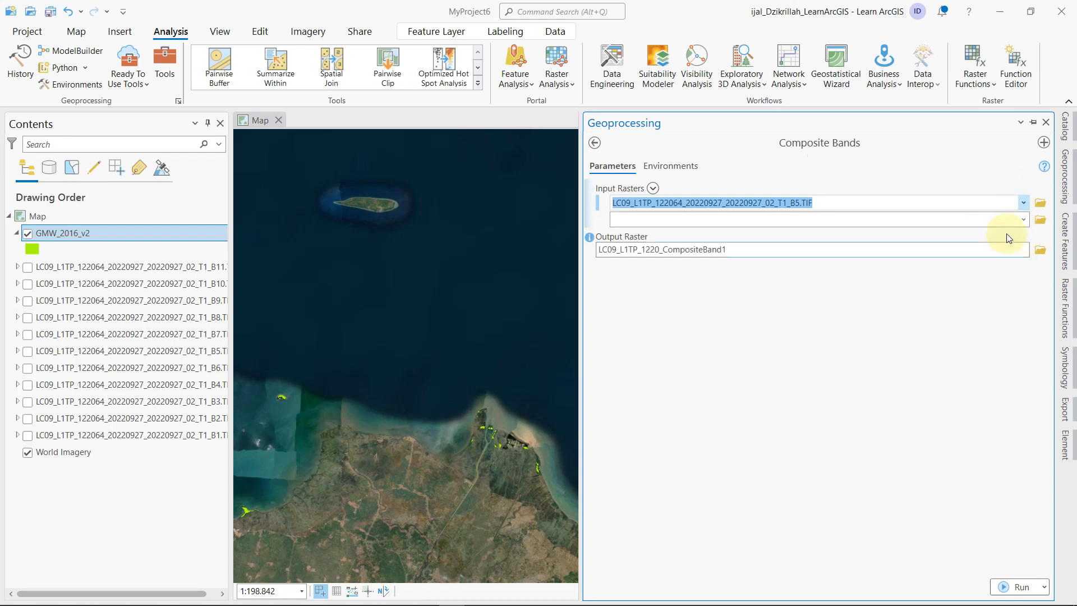
left_click(1023, 219)
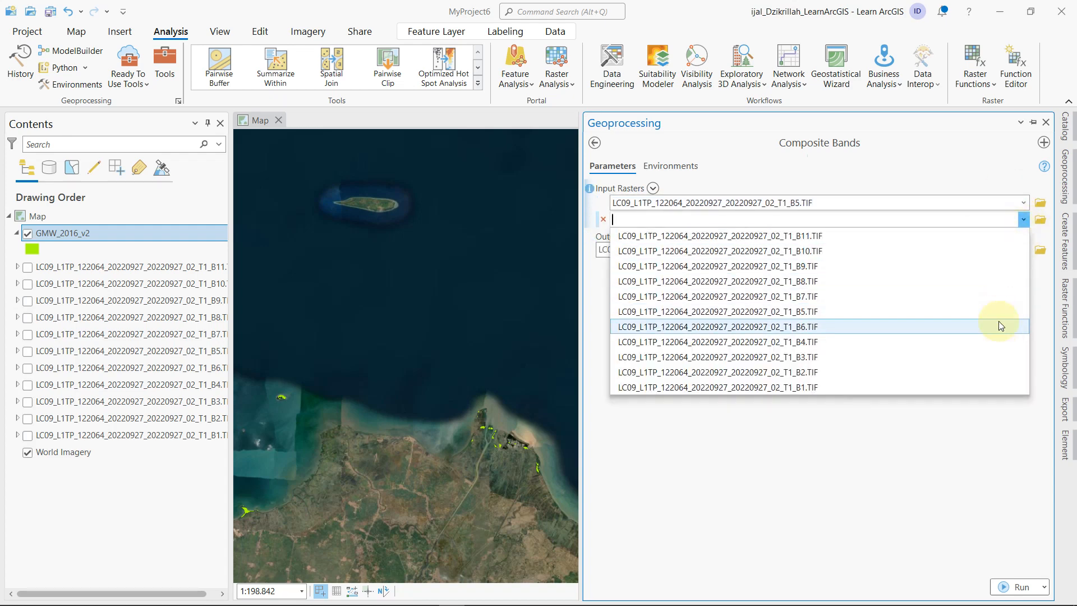
left_click(999, 307)
left_click(1024, 235)
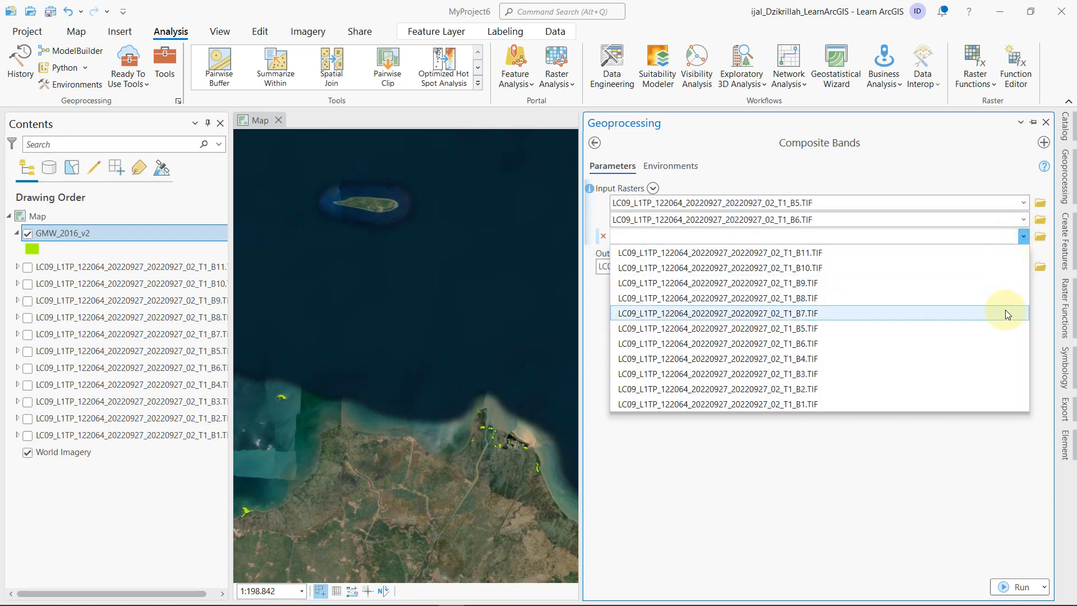
left_click(1008, 315)
- Name the output raster mangrove_composite1 in the project geodatabase and run Composite Bands
left_click(859, 282)
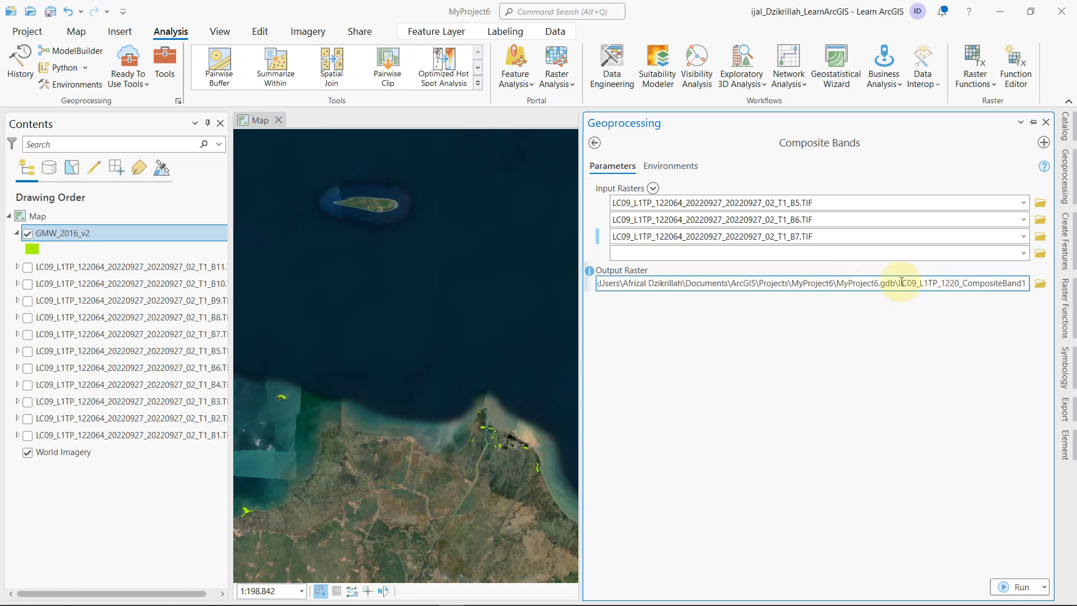
left_click_drag(952, 278, 1073, 276)
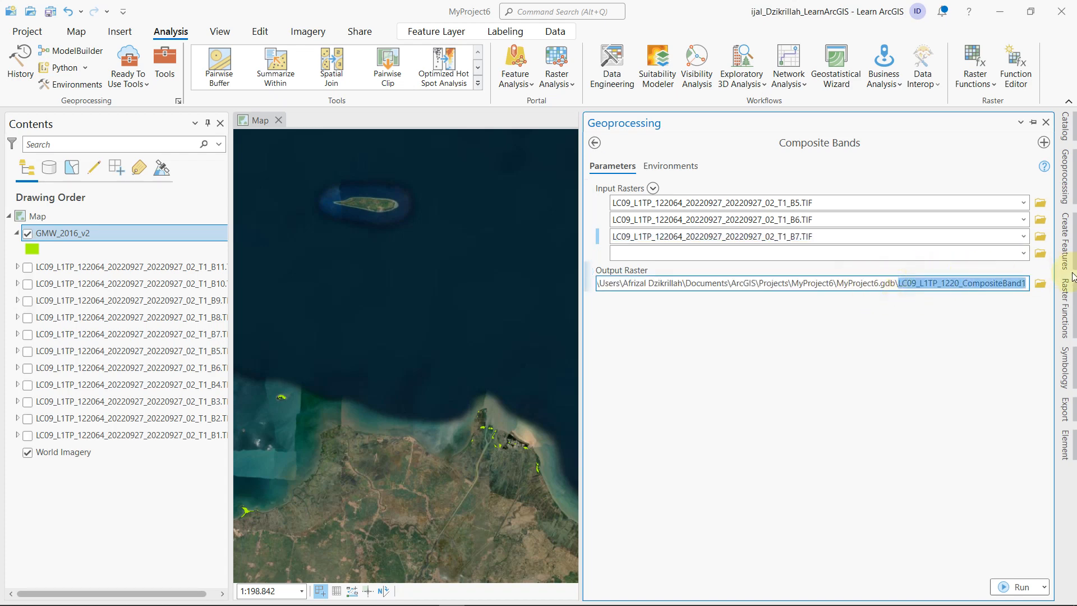
type("mangrove")
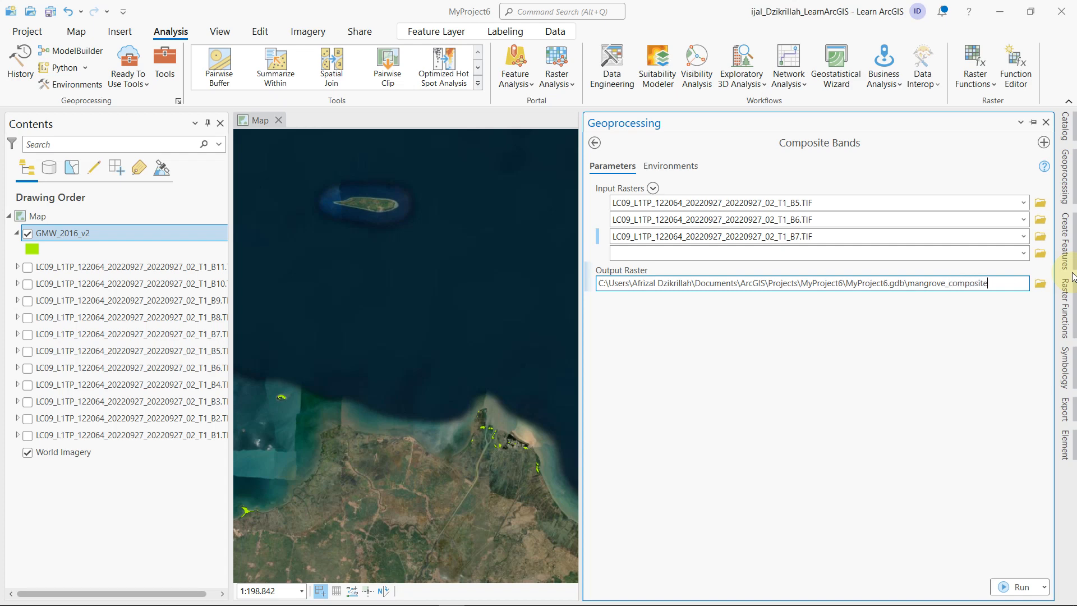
left_click(906, 441)
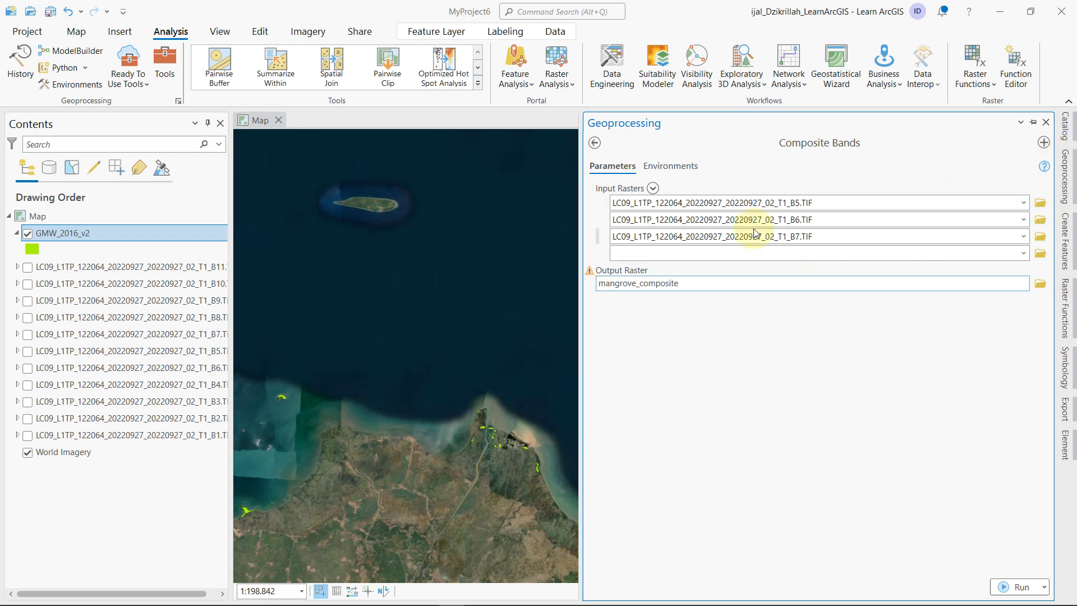
left_click(722, 286)
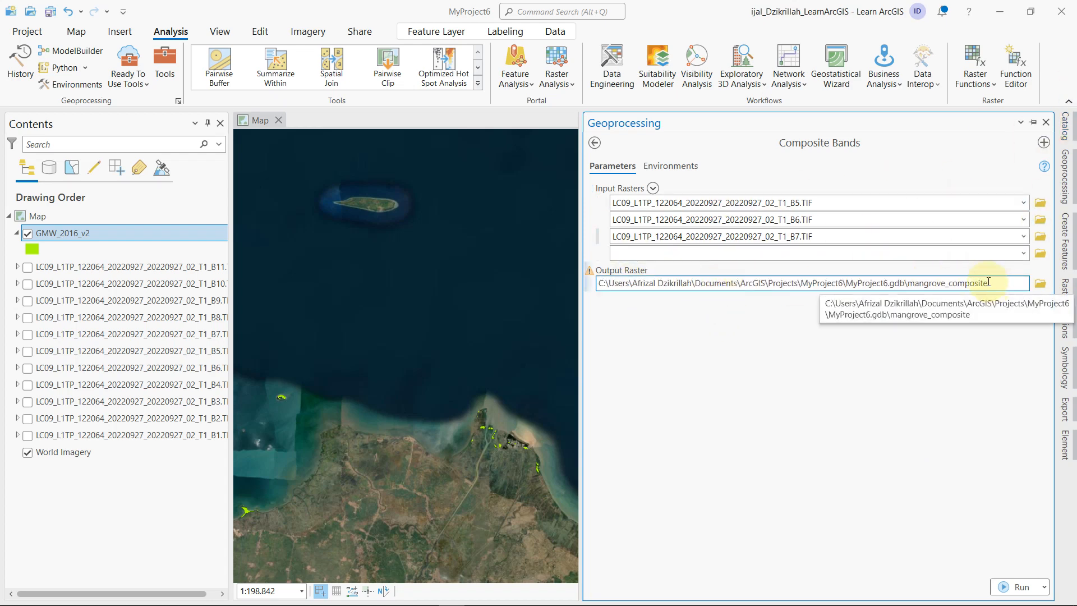
left_click(907, 461)
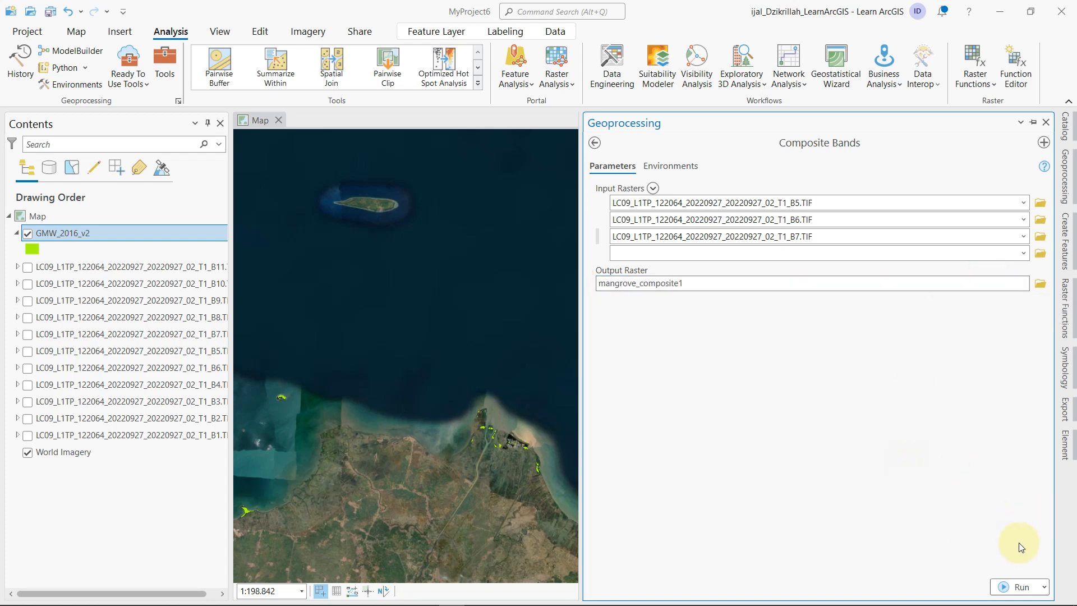
left_click(1018, 587)
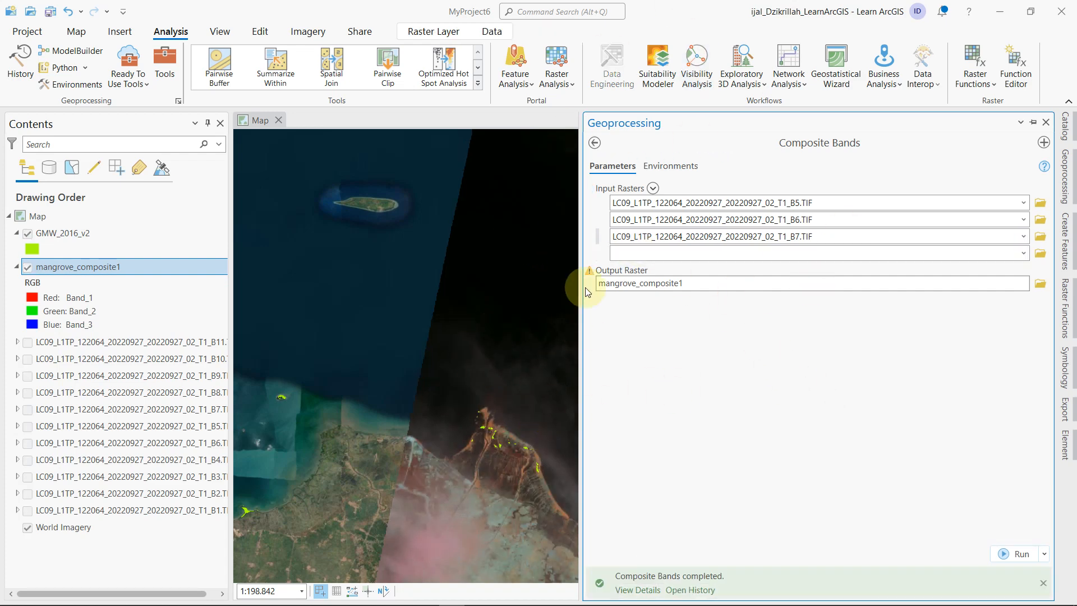
- Dock the Geoprocessing pane and set it back to auto-hide to free the map view
left_click(1023, 122)
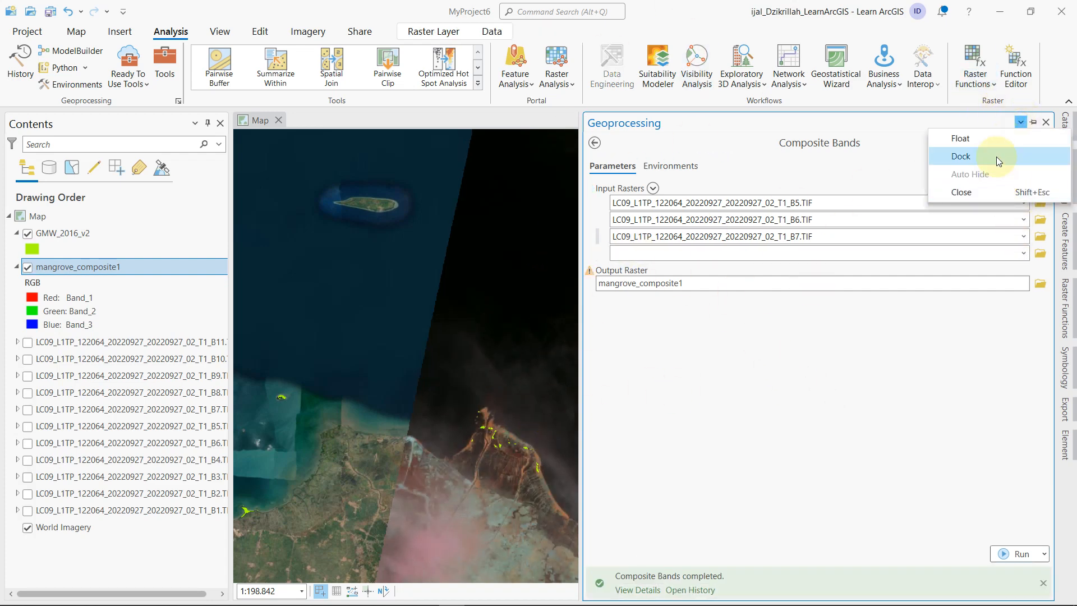
left_click(991, 190)
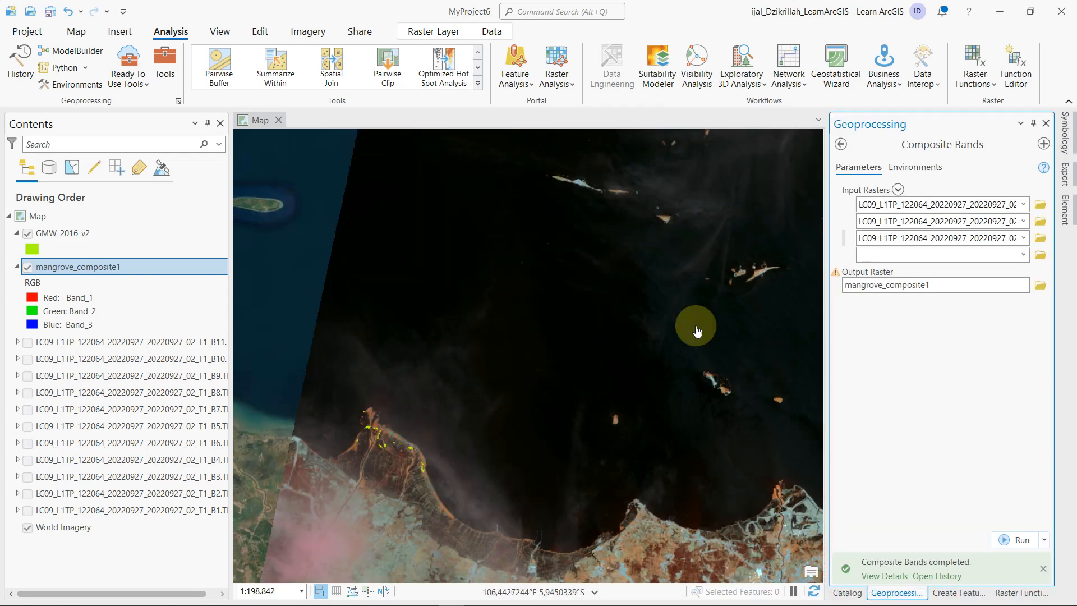
left_click(1020, 124)
left_click(1036, 180)
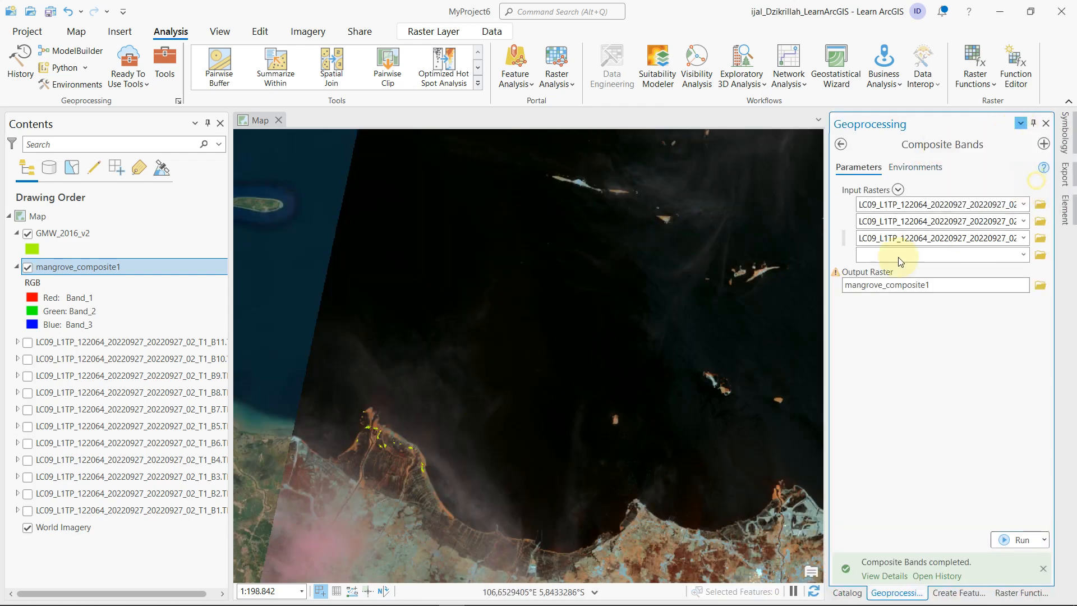
- Examine the composite around the river-mouth peninsula, comparing its colours with the GMW_2016_v2 mangrove patches
left_click_drag(533, 517, 561, 361)
scroll(493, 299, "up", 6)
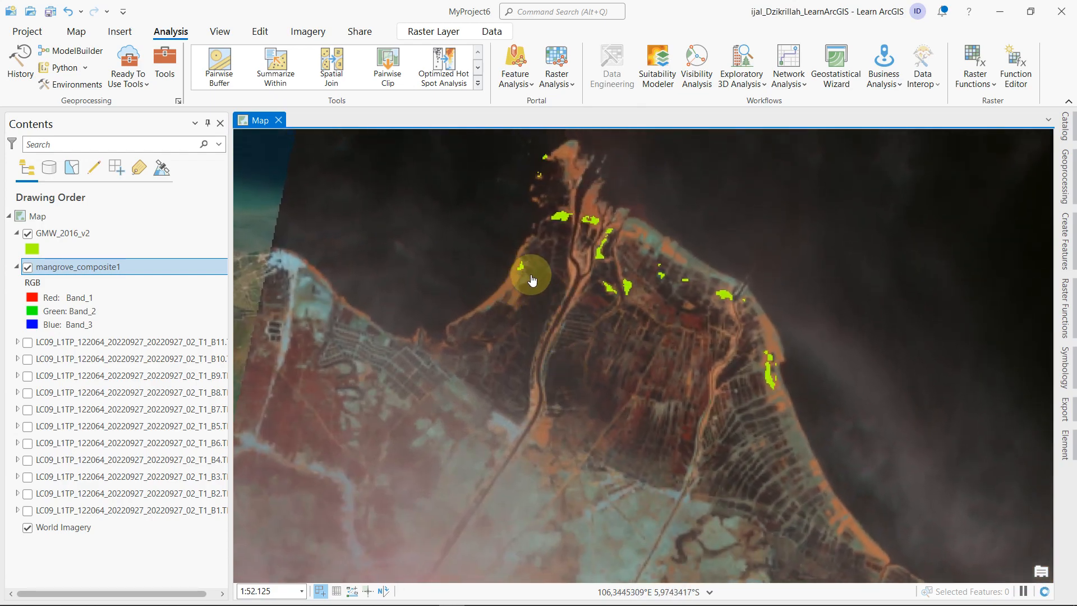
scroll(657, 326, "up", 2)
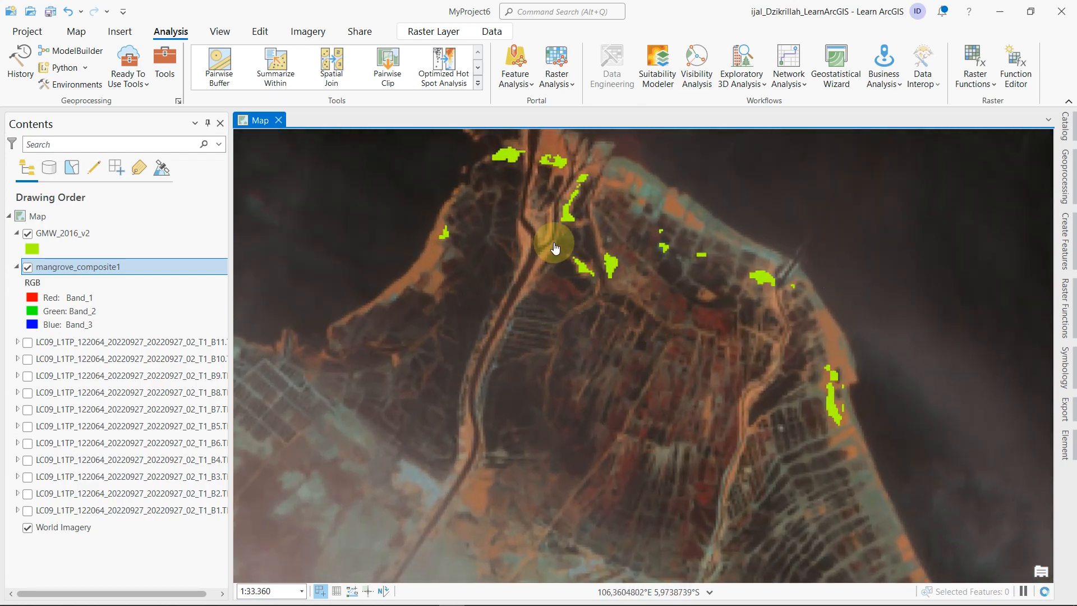
left_click_drag(554, 244, 585, 337)
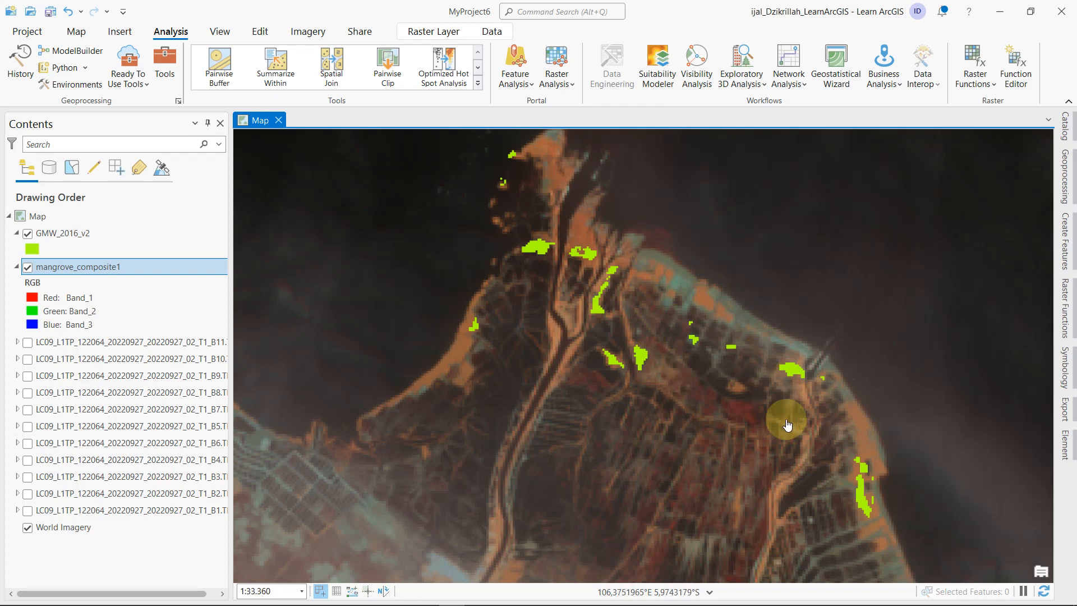
left_click_drag(775, 435, 693, 305)
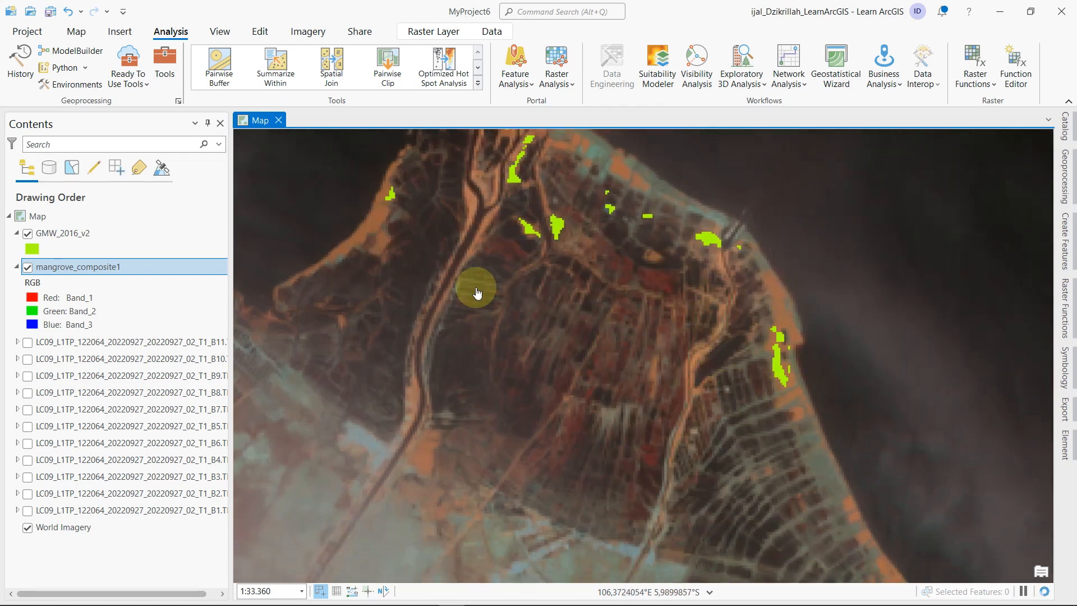
left_click_drag(393, 246, 481, 305)
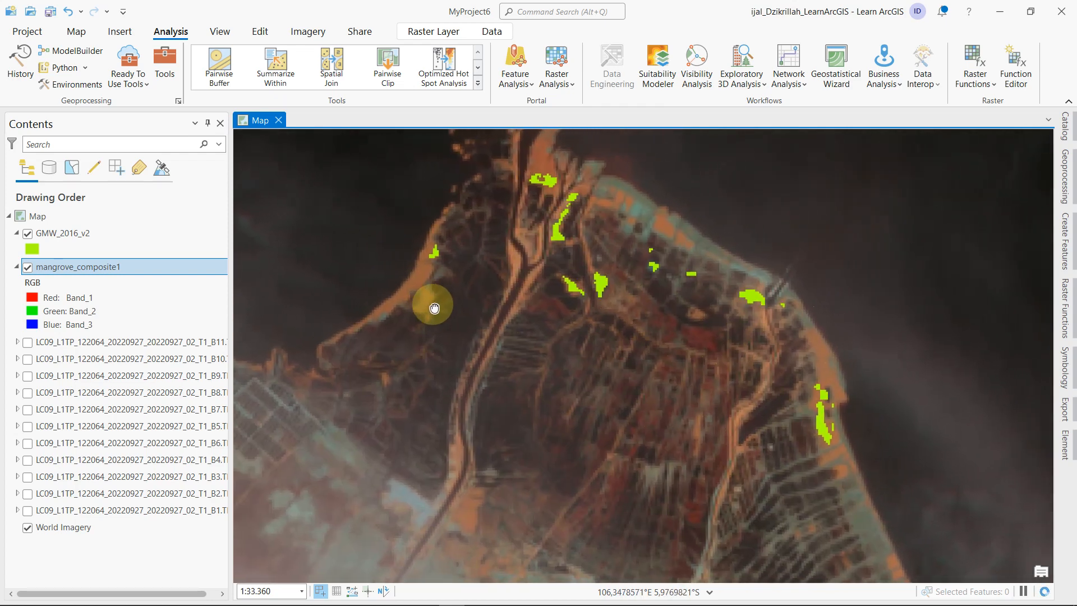
left_click(87, 242)
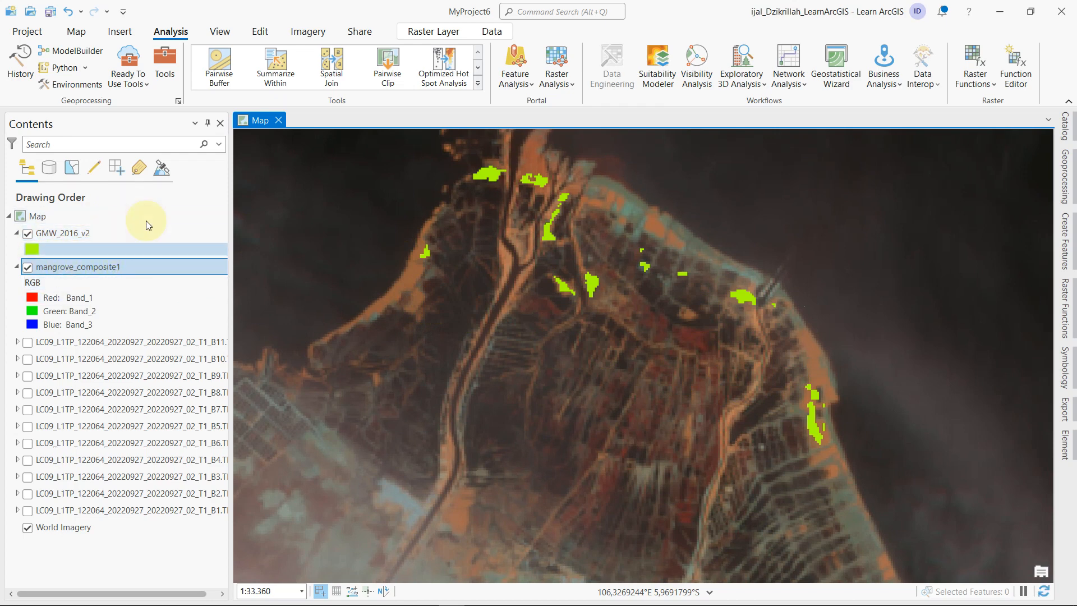
- Inspect the mangrove patches along the river channels up close, hiding and redisplaying GMW_2016_v2 to compare the composite underneath
scroll(668, 285, "up", 2)
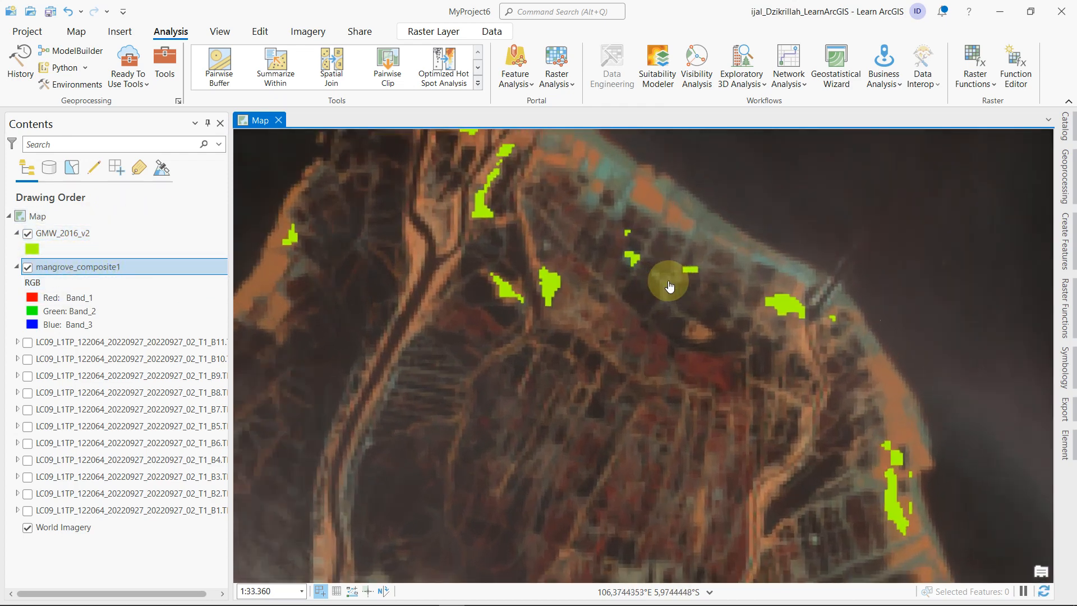
scroll(550, 278, "up", 2)
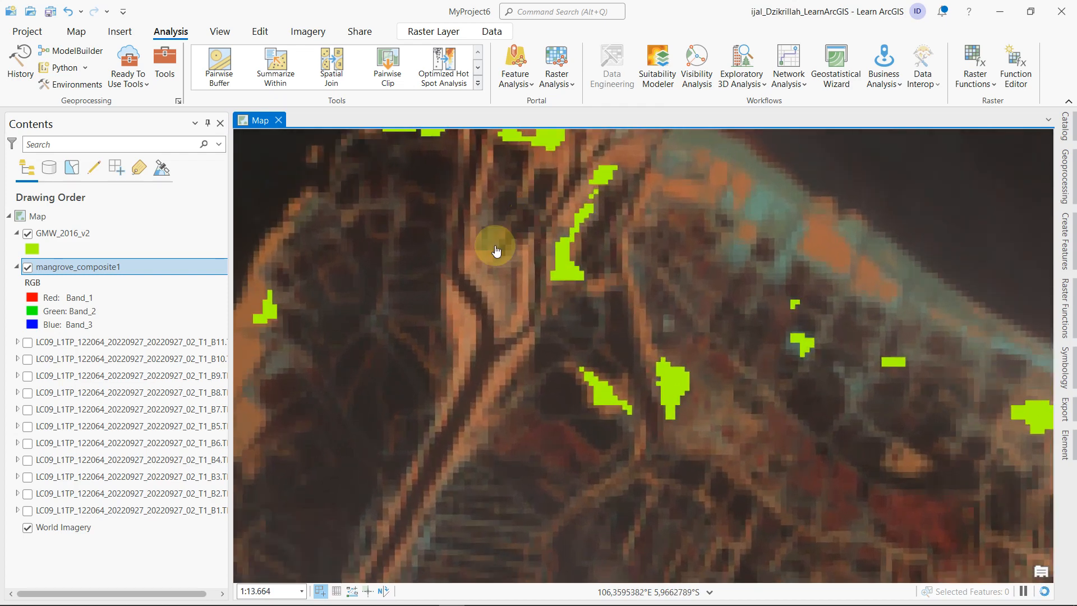
left_click_drag(497, 248, 636, 180)
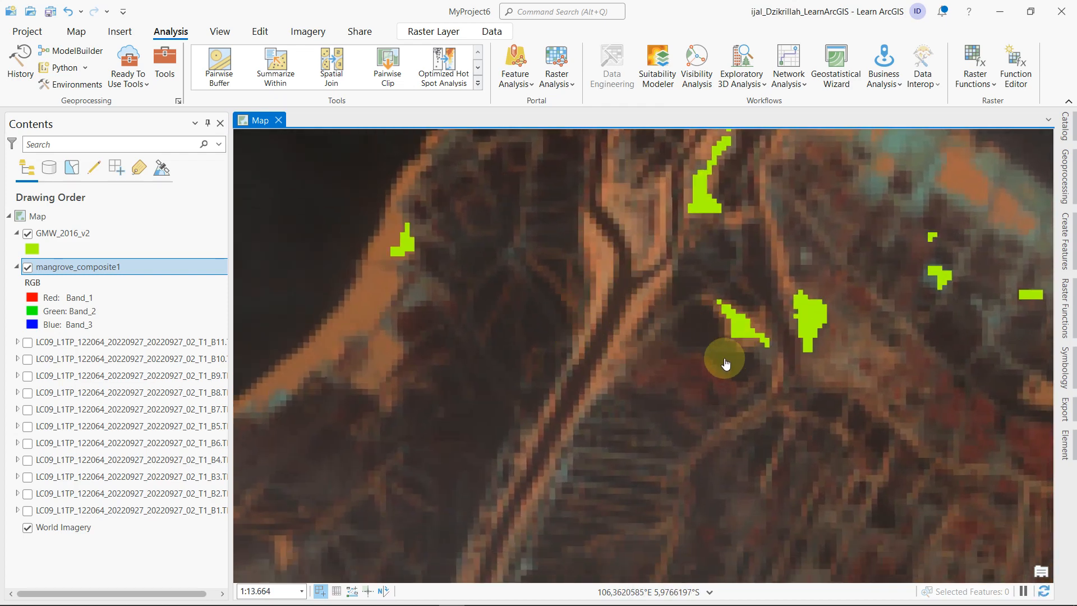
left_click(28, 234)
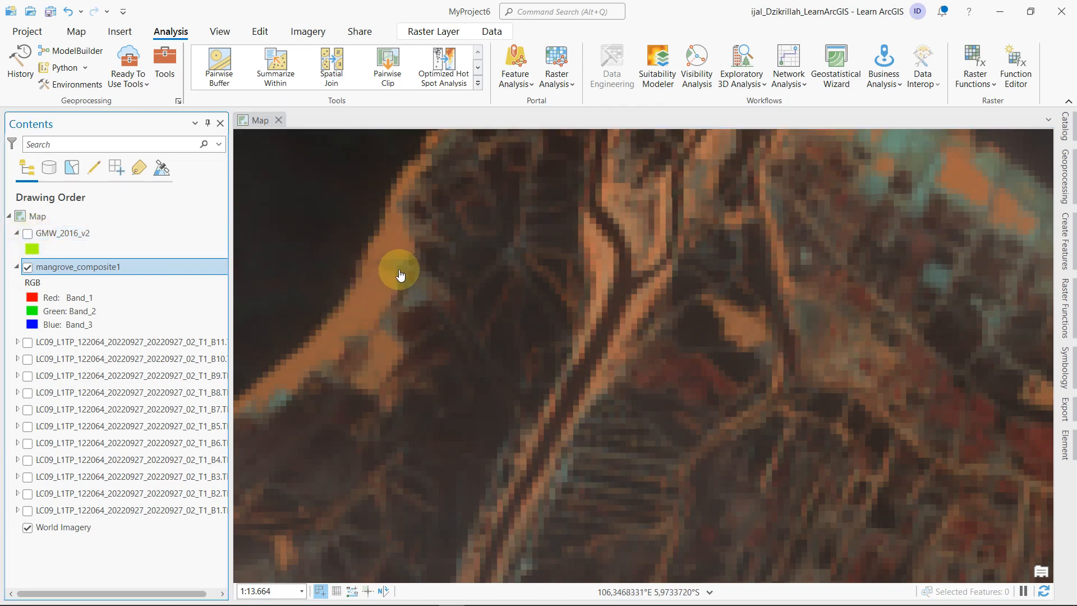
left_click(28, 234)
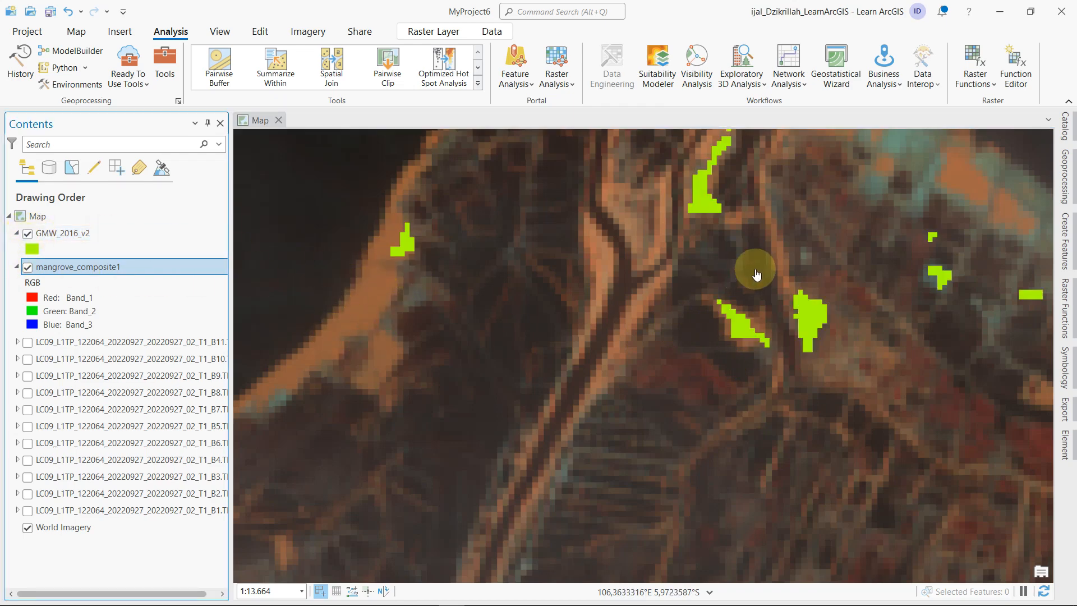
- Examine the peninsula's eastern shore, inland ponds and northern tip on the composite for mangrove-like colours outside the reference patches
scroll(755, 271, "down", 2)
left_click_drag(824, 308, 661, 236)
scroll(661, 236, "down", 2)
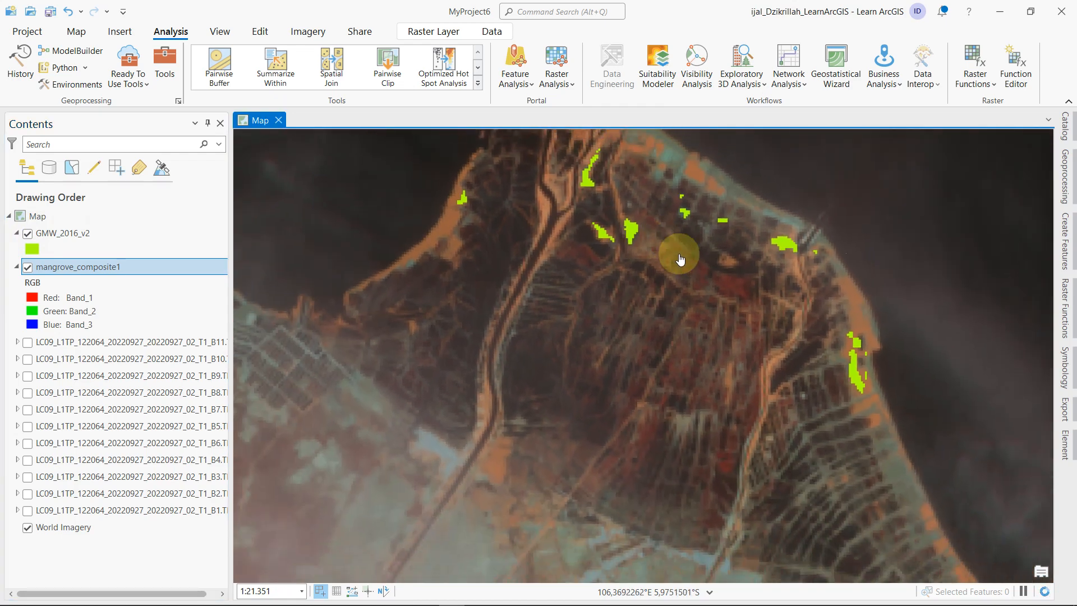
left_click_drag(770, 336, 657, 248)
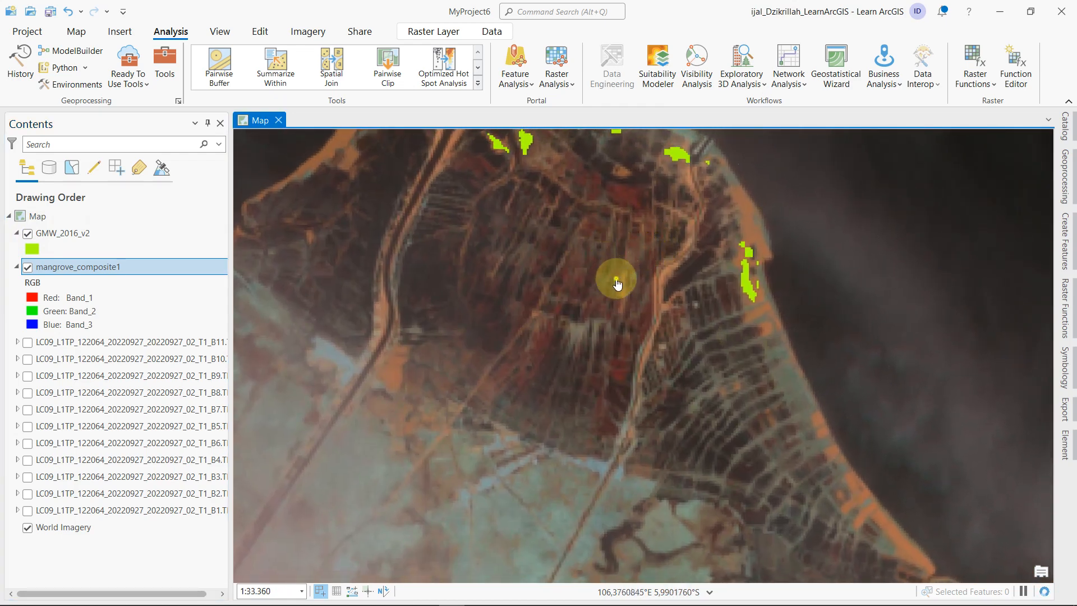
left_click_drag(618, 284, 642, 378)
left_click_drag(558, 290, 625, 376)
left_click_drag(545, 313, 570, 337)
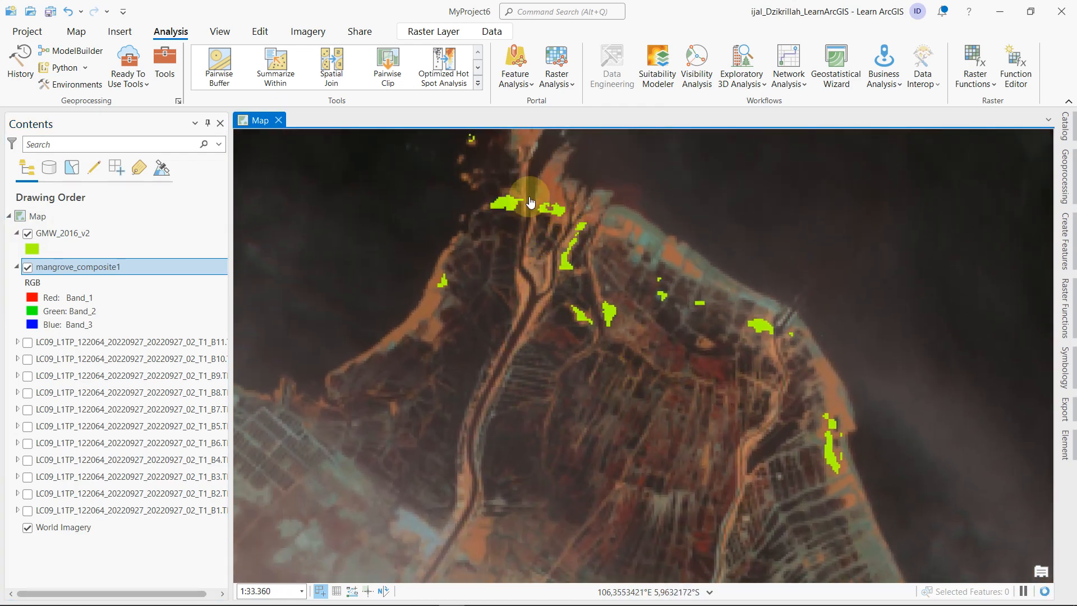
left_click_drag(531, 201, 550, 258)
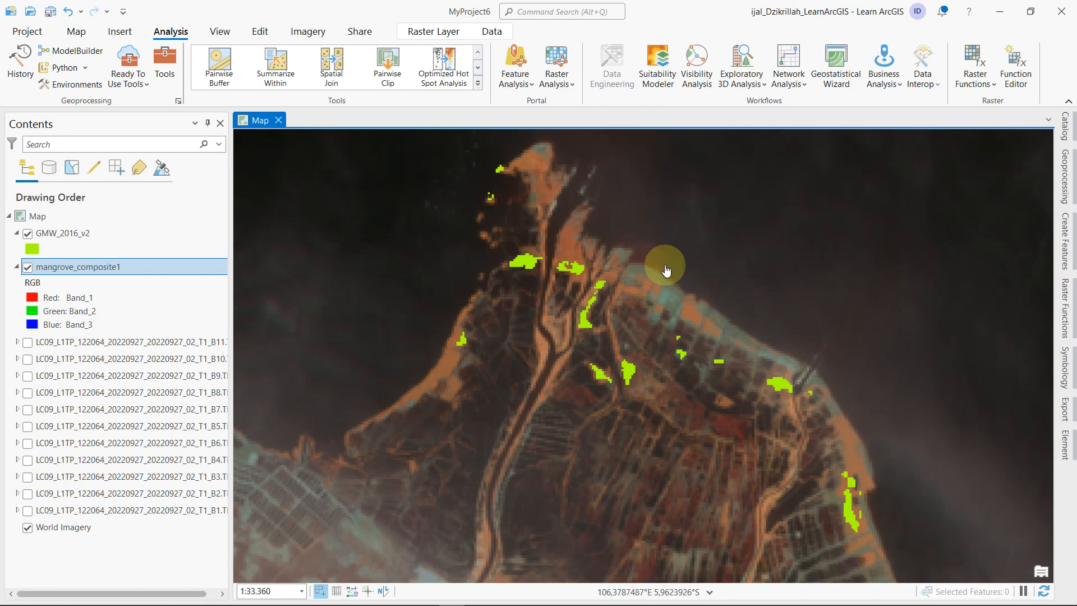
- Examine the peninsula and the neighbouring coastline at wider extents to judge which area the composite covers
scroll(634, 278, "down", 3)
scroll(647, 306, "up", 2)
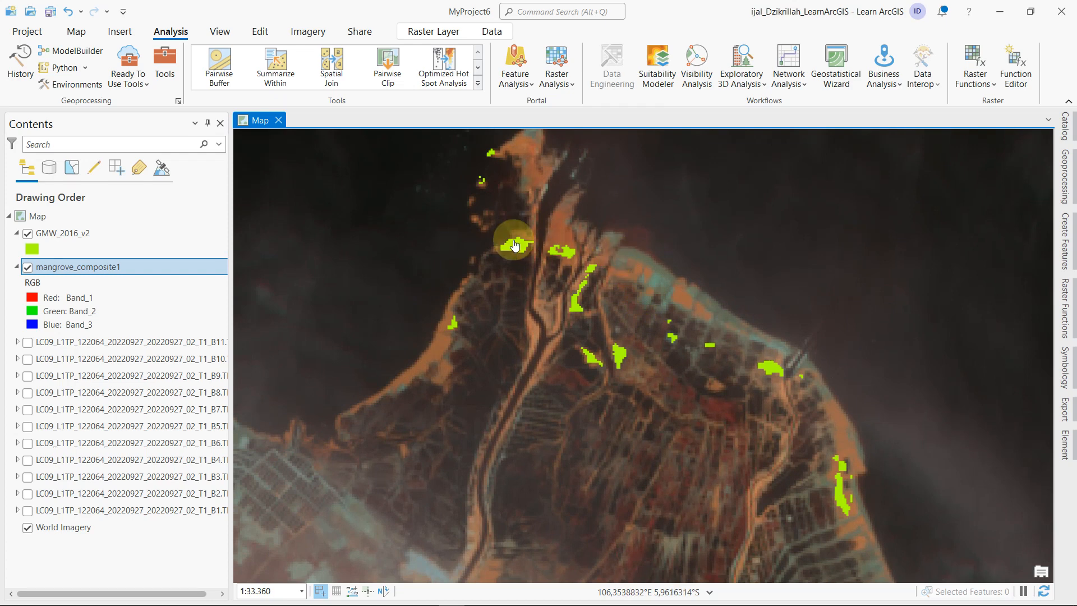
scroll(517, 243, "down", 2)
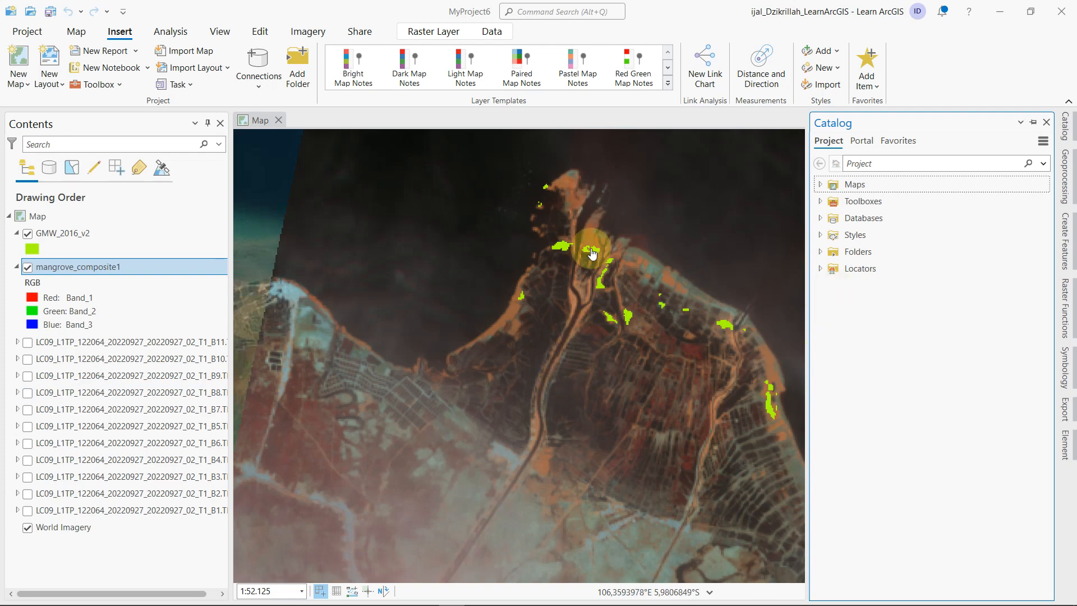
left_click_drag(631, 357, 600, 363)
scroll(563, 313, "down", 2)
scroll(600, 397, "down", 1)
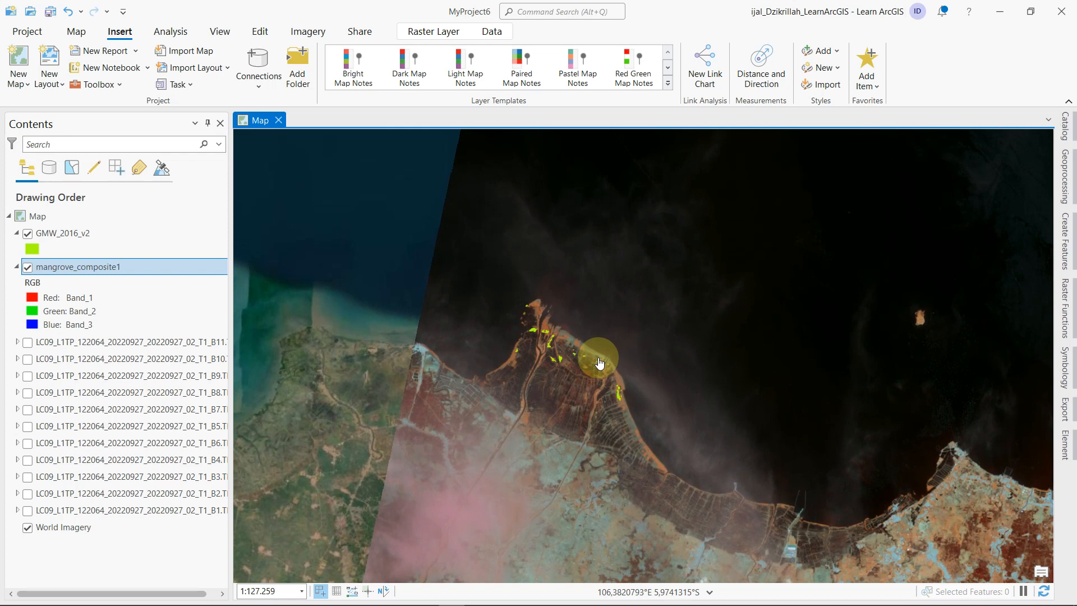
scroll(600, 363, "up", 2)
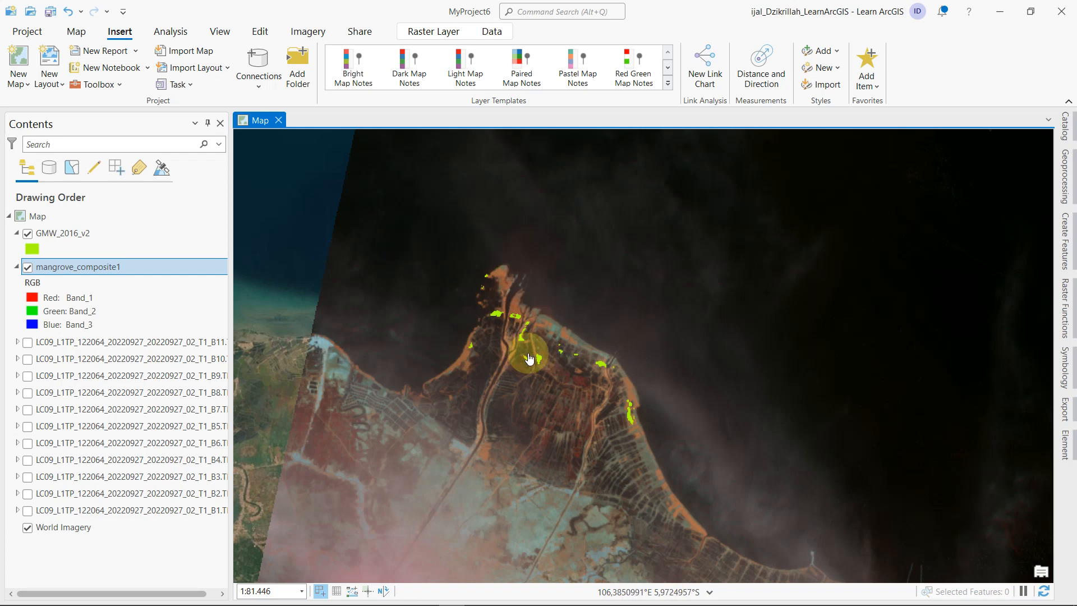
- Examine the composite eastward along the coast and offshore islands for GMW_2016_v2 mangrove patches suitable as a study area
scroll(572, 348, "down", 2)
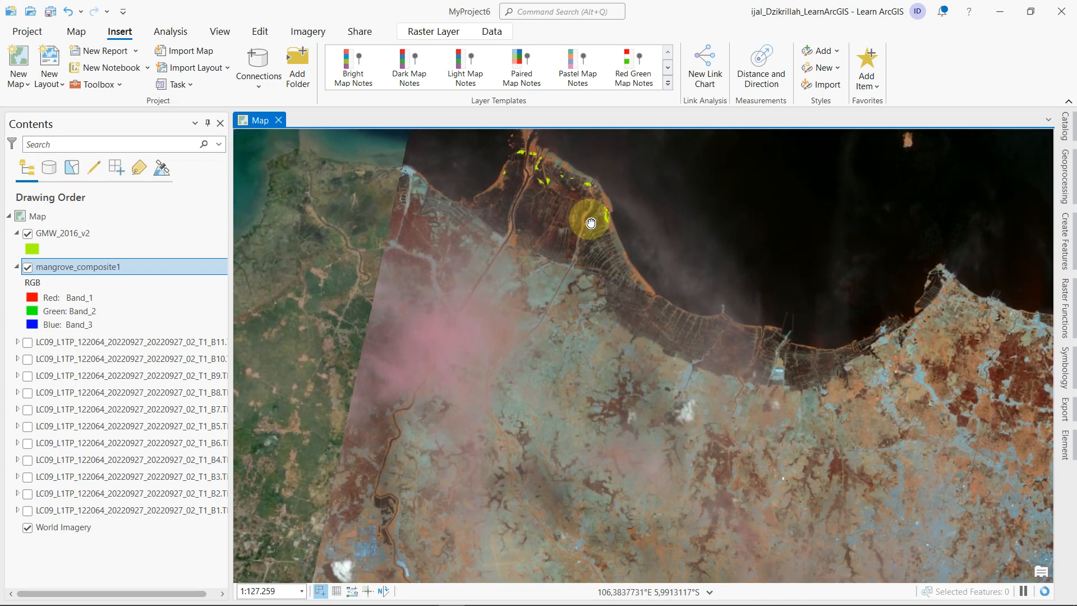
left_click_drag(587, 221, 536, 441)
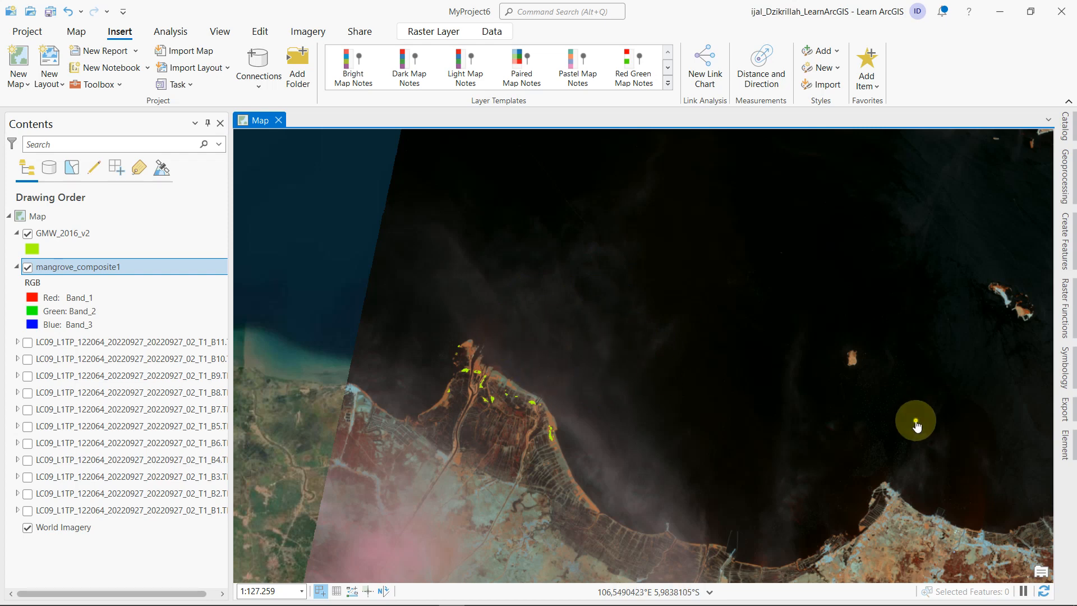
left_click_drag(916, 425, 385, 397)
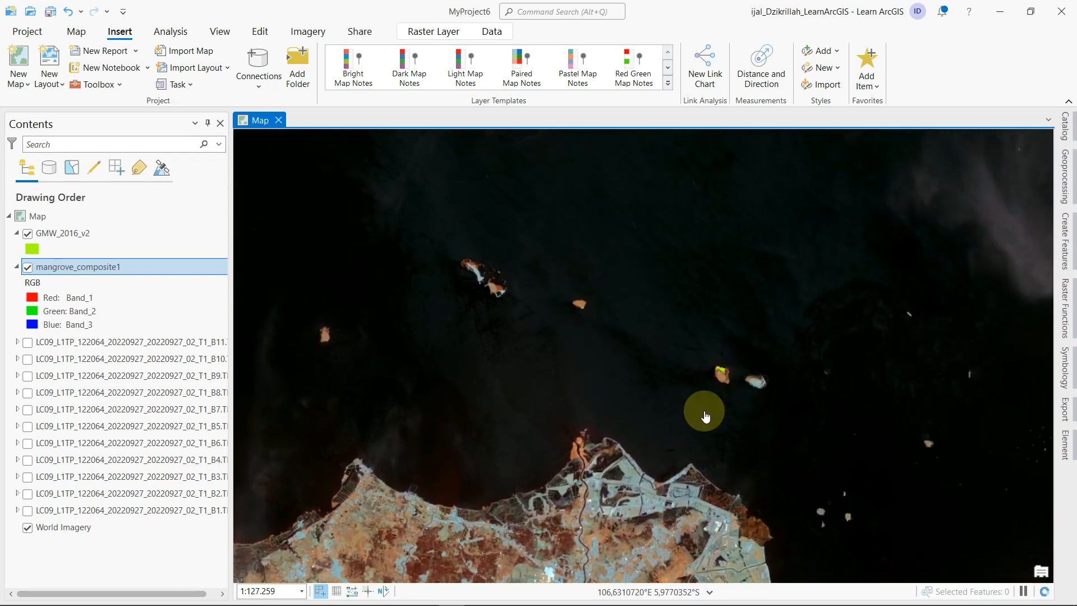
left_click_drag(586, 391, 653, 192)
left_click_drag(789, 313, 484, 298)
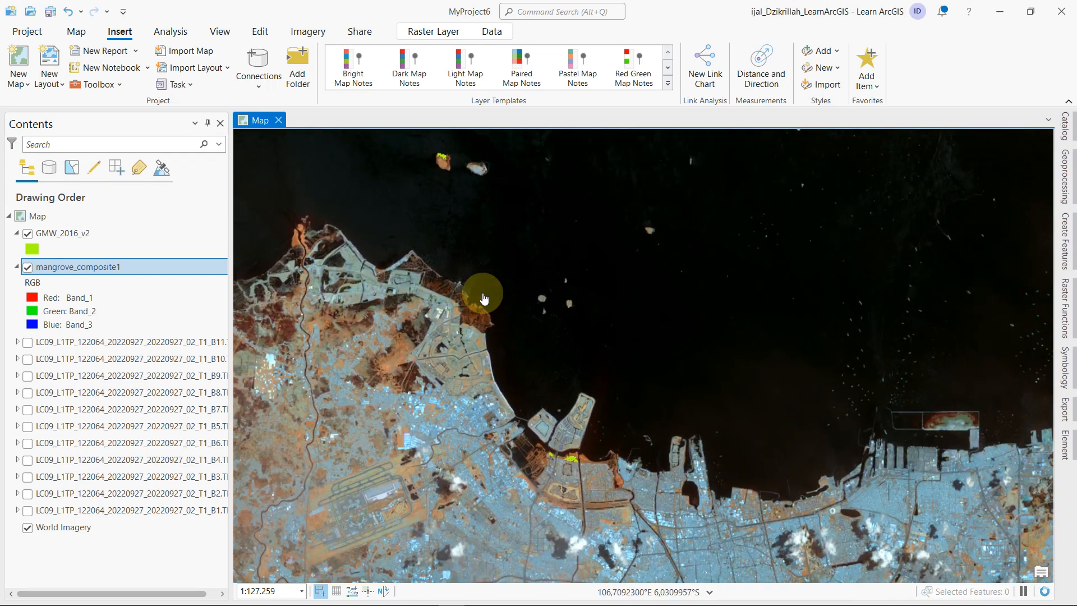
left_click_drag(606, 308, 493, 510)
left_click_drag(648, 402, 342, 470)
left_click_drag(770, 375, 646, 525)
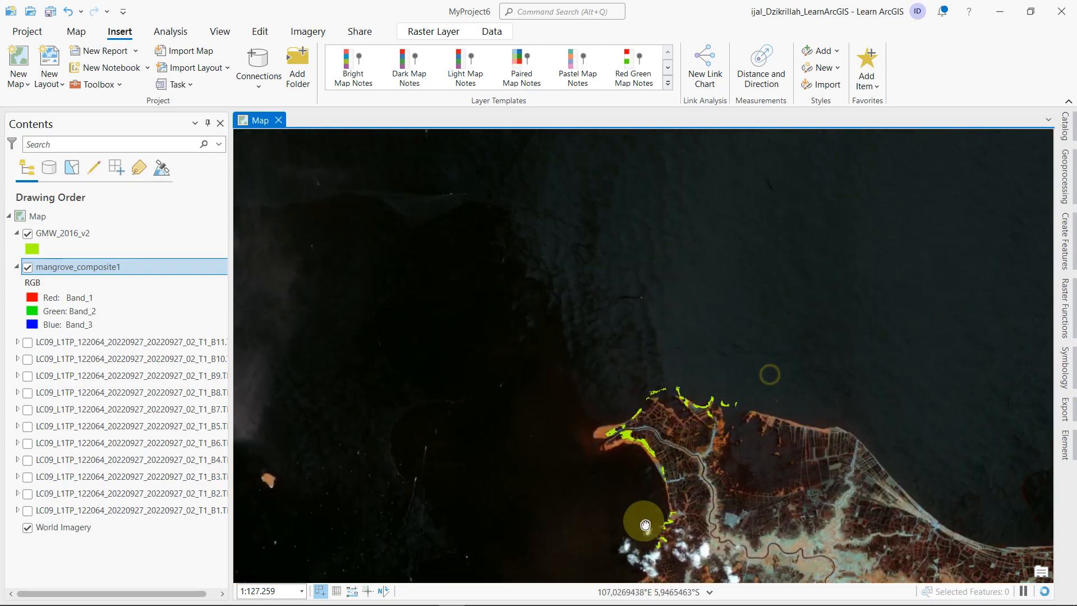
scroll(652, 344, "down", 3)
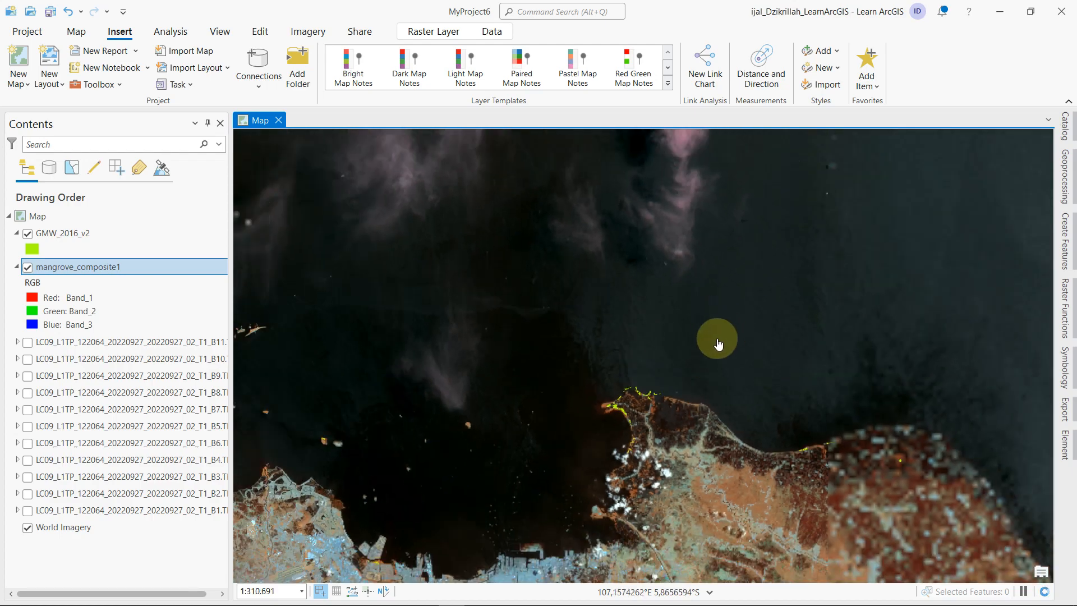
left_click_drag(559, 382, 830, 373)
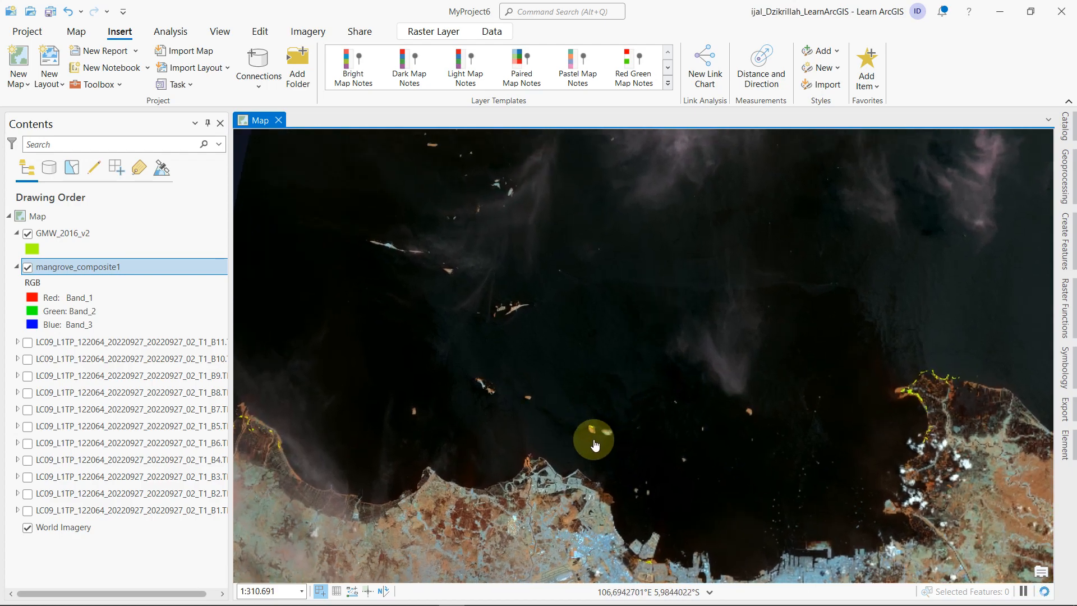
- Inspect the small offshore island with a mangrove patch on its northern shore, comparing composite colours inside and outside the patch
scroll(595, 445, "up", 5)
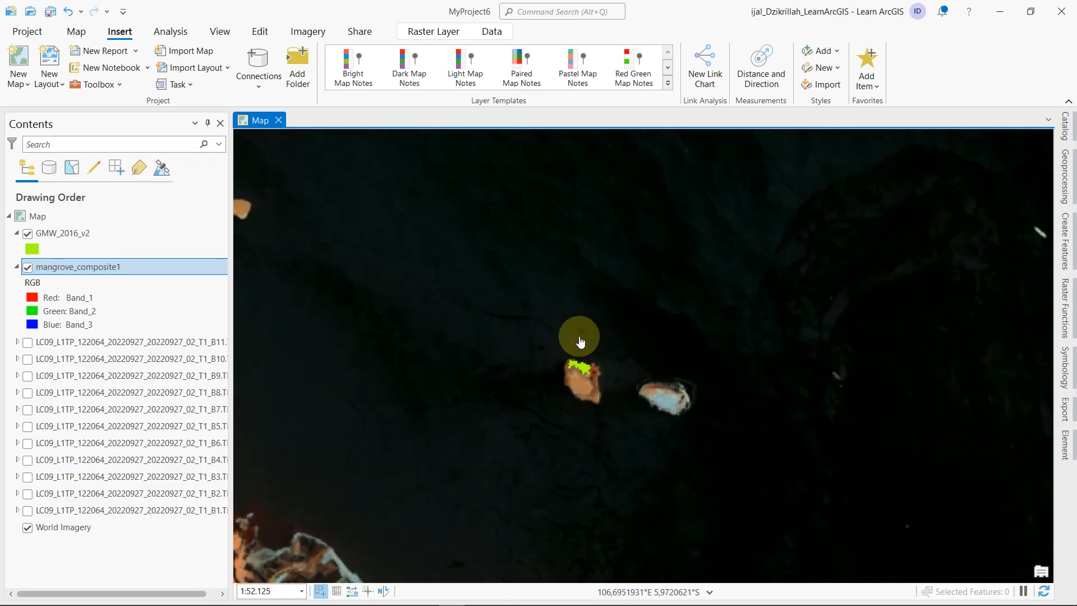
scroll(577, 396, "up", 2)
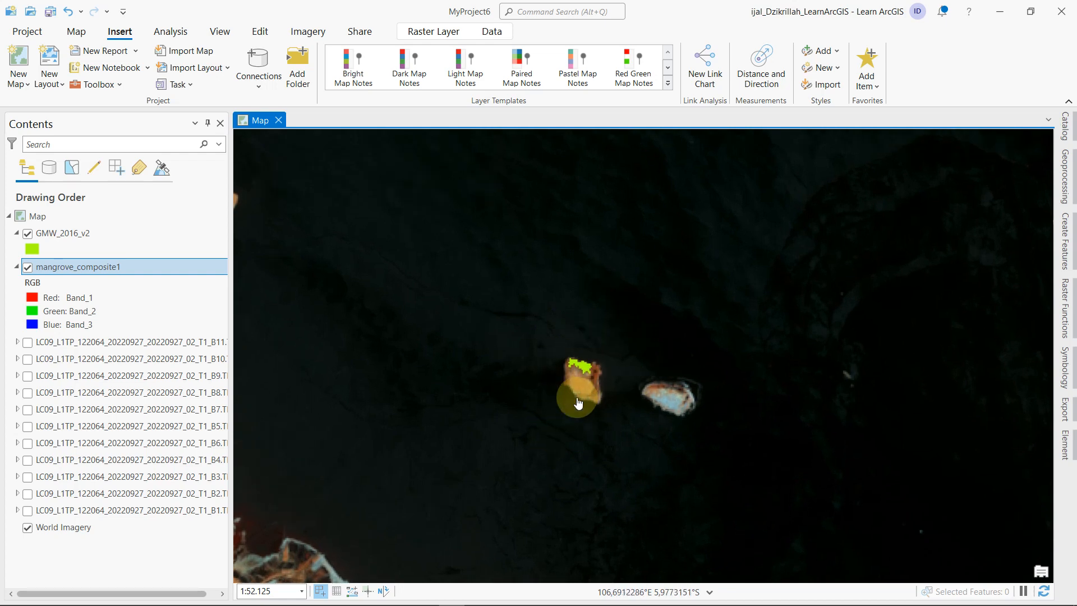
left_click_drag(617, 404, 652, 391)
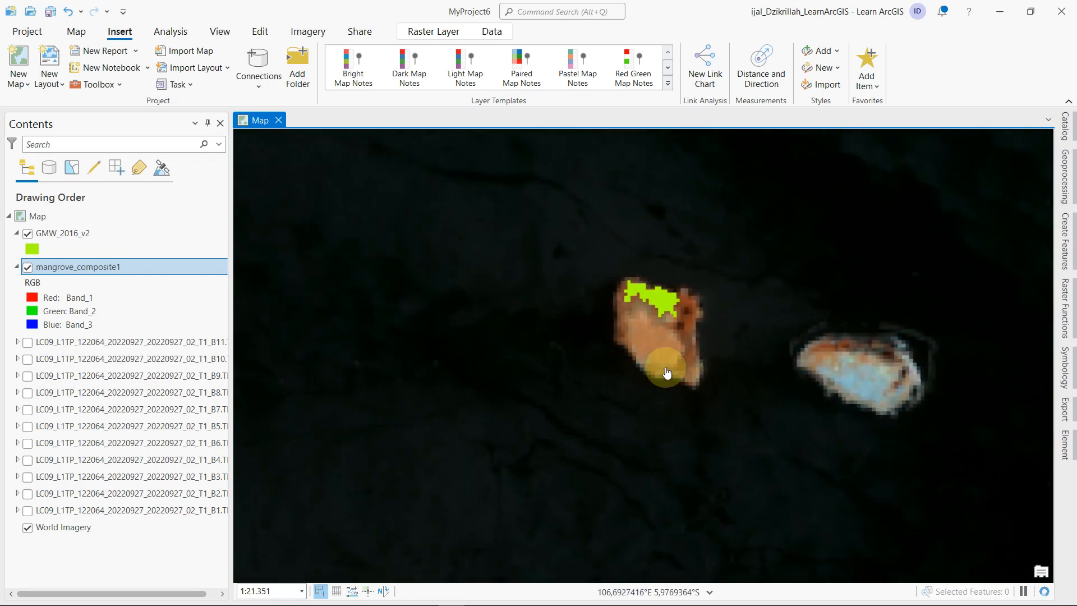
scroll(667, 373, "up", 2)
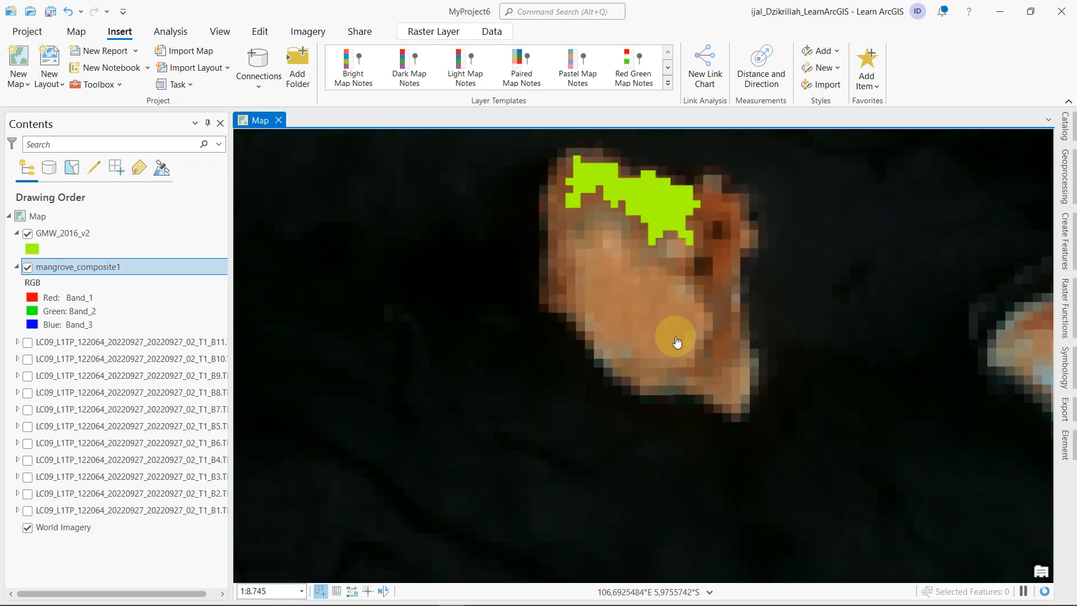
left_click_drag(717, 360, 704, 411)
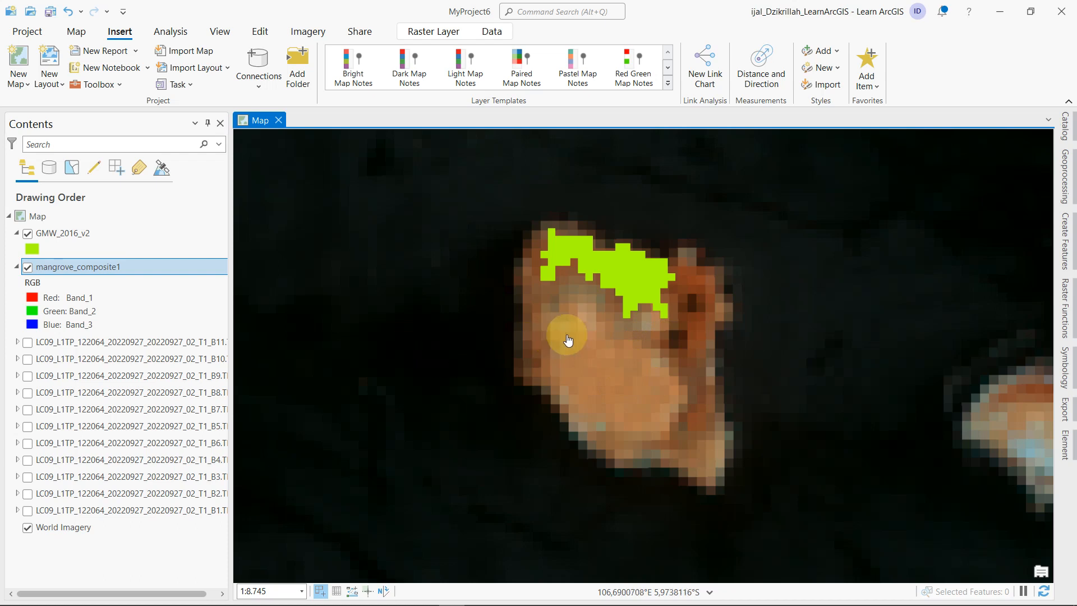
scroll(639, 359, "down", 3)
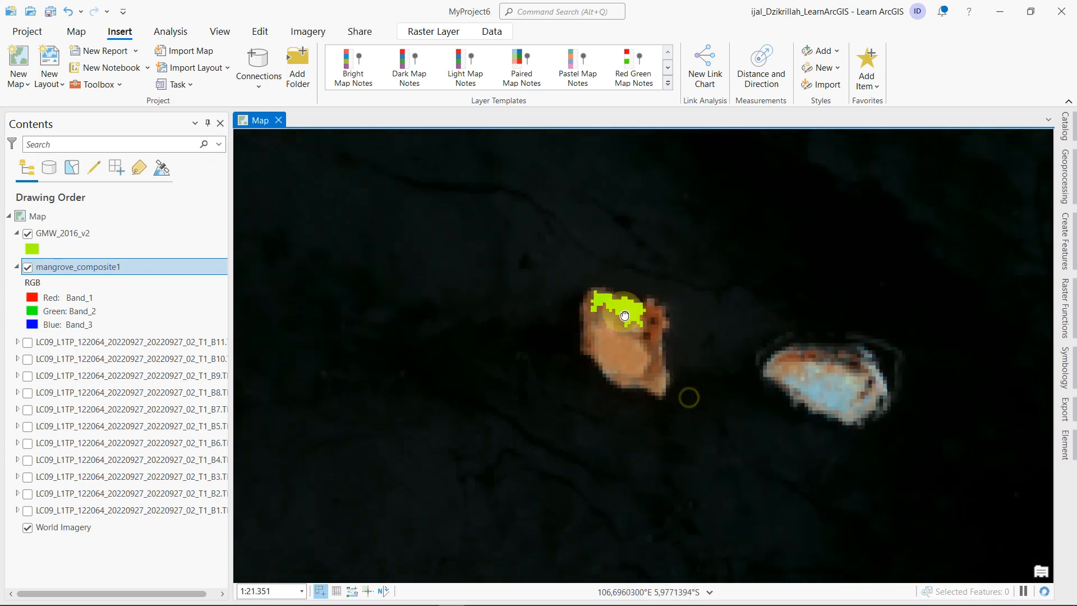
left_click_drag(689, 397, 625, 376)
scroll(582, 316, "down", 2)
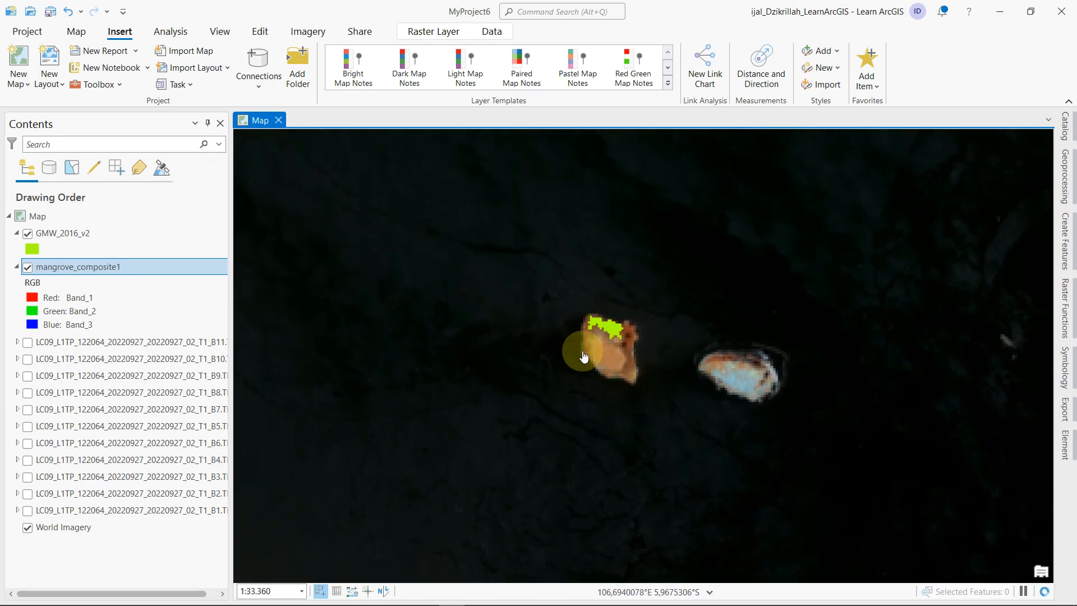
- Create a polygon feature class named pemotong1 in MyProject6.gdb and add it to the current map
left_click(1067, 134)
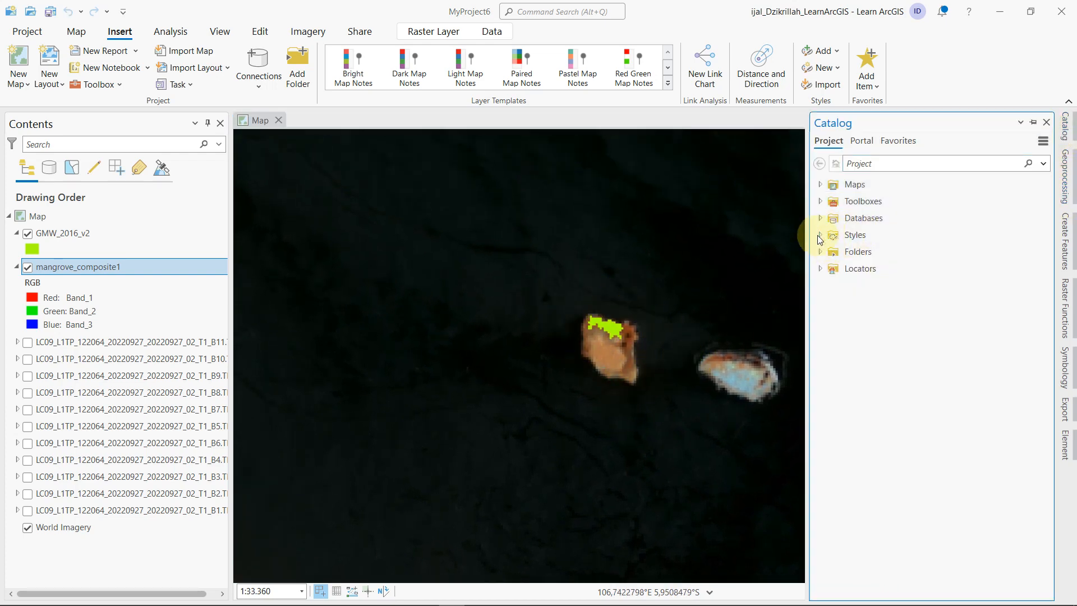
left_click(820, 235)
left_click(820, 234)
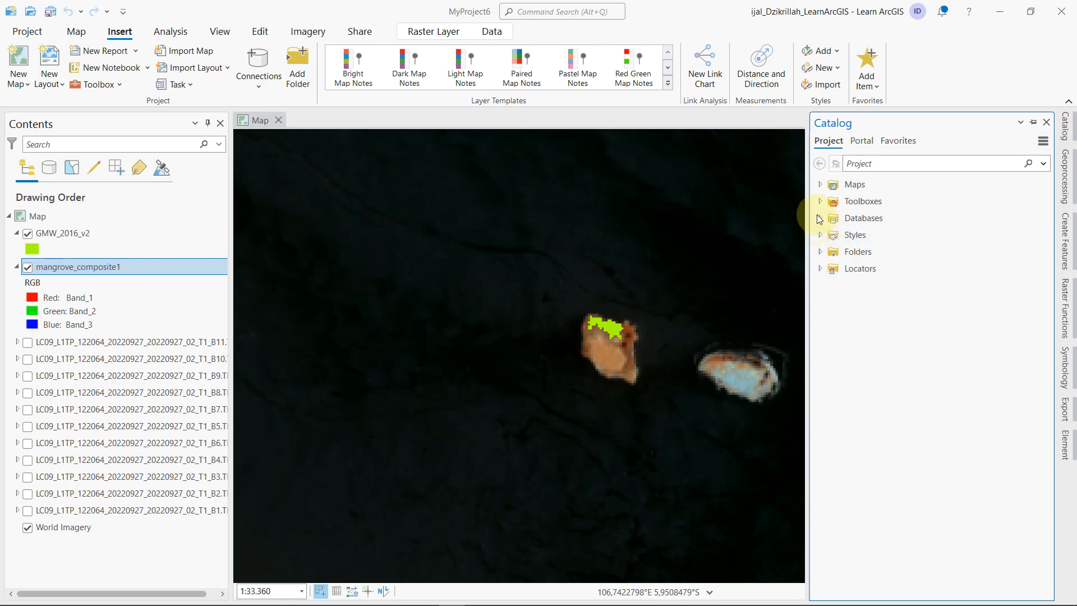
left_click(820, 252)
left_click(831, 269)
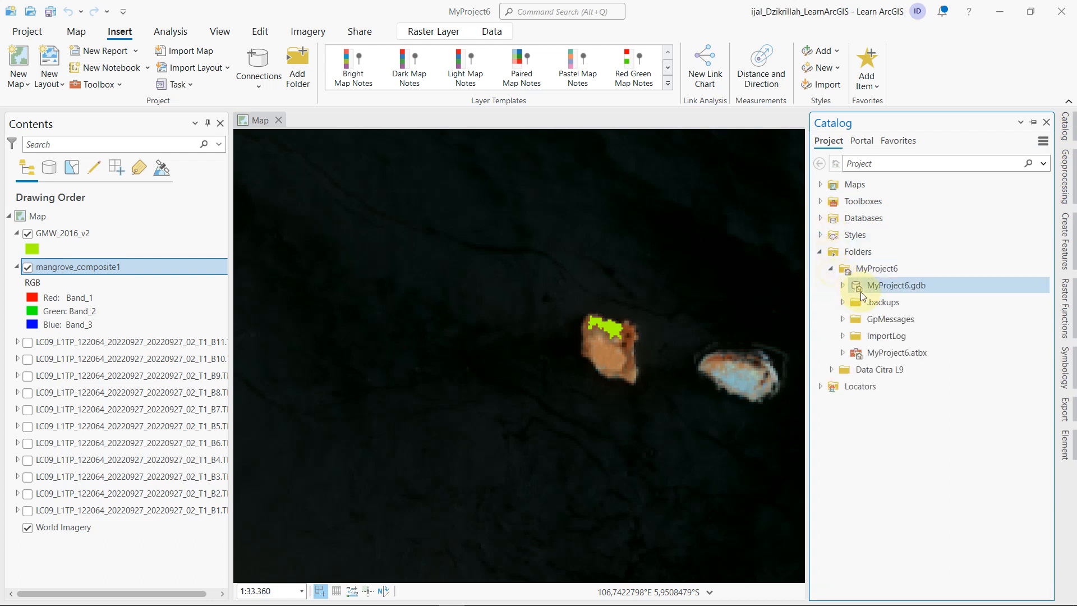
right_click(877, 285)
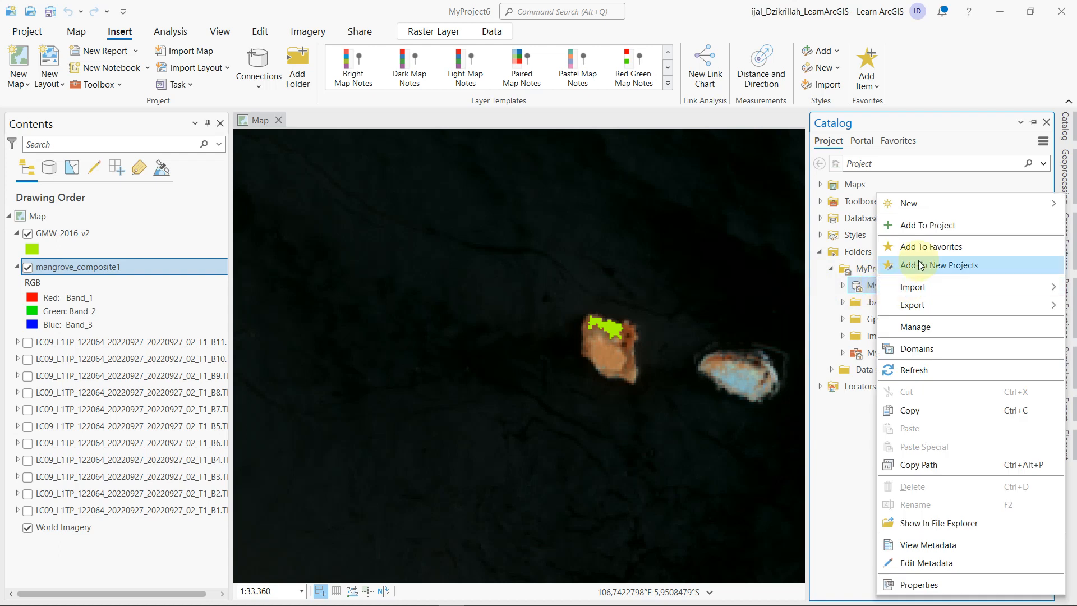
mouse_move(928, 203)
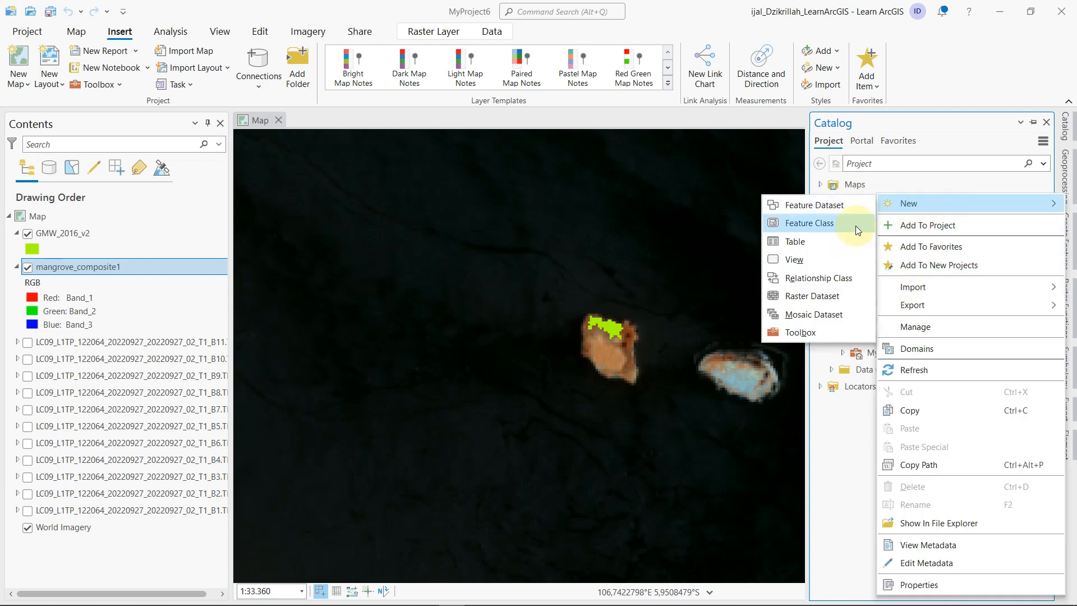
left_click(856, 225)
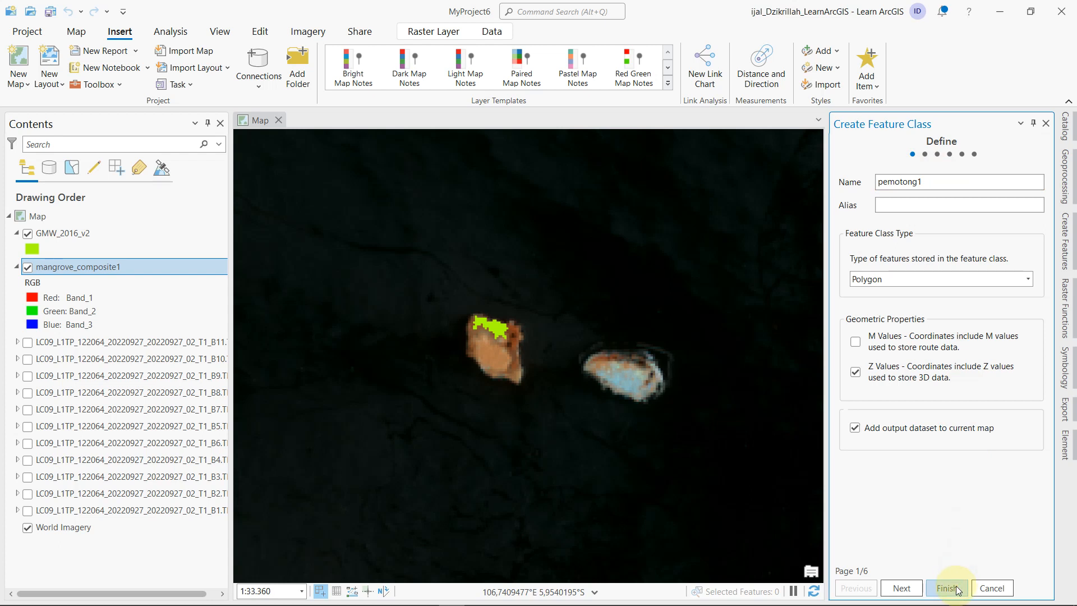
left_click(956, 589)
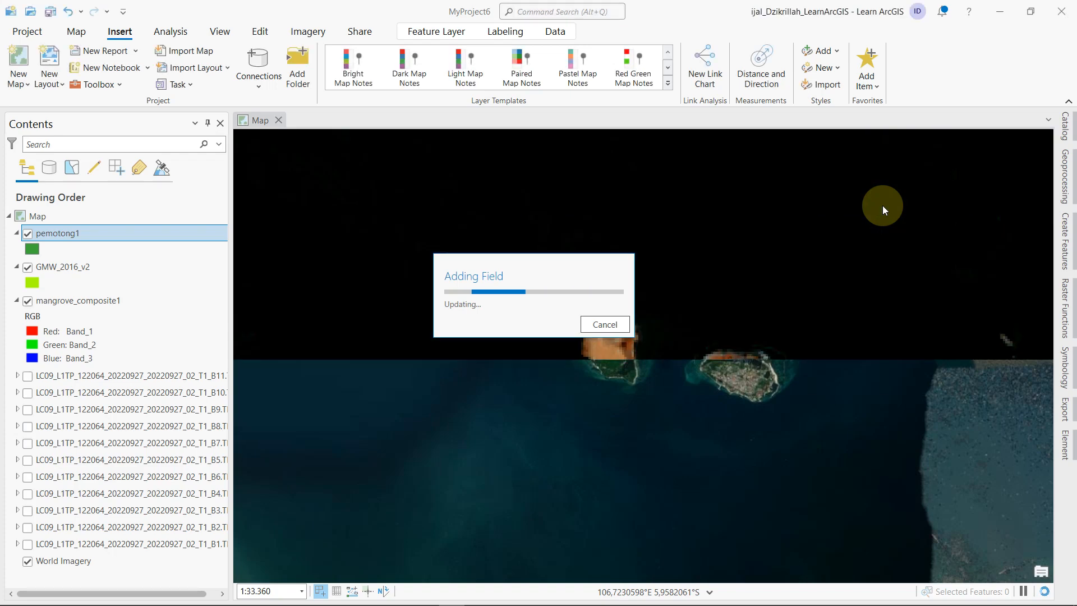
- Draw a four-sided pemotong1 polygon around the offshore island with the mangrove patch, keeping the neighbouring eastern island and the mainland outside
scroll(654, 344, "up", 2)
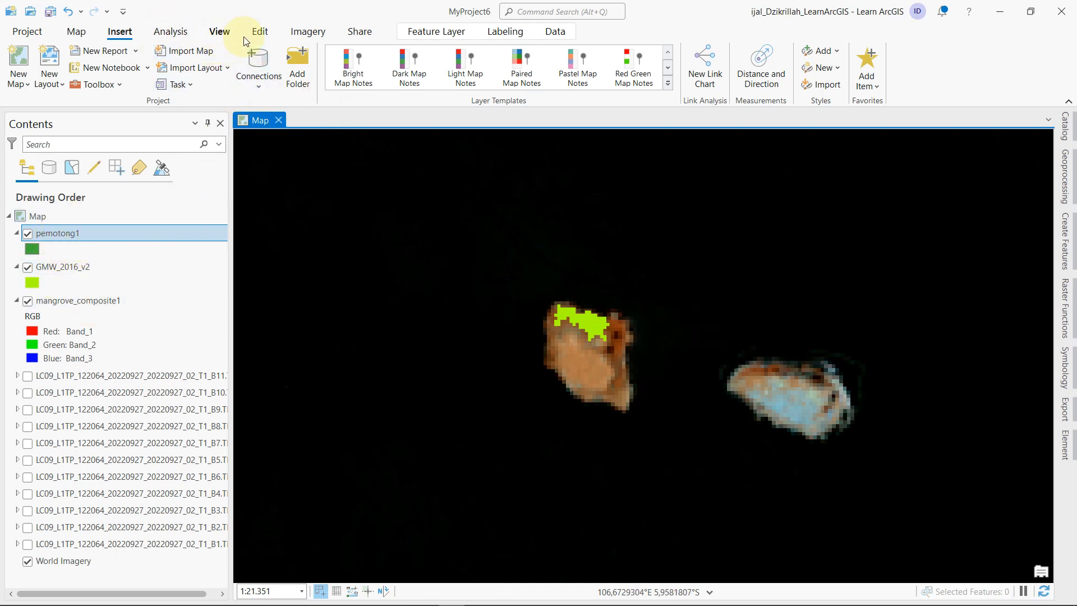
left_click(260, 32)
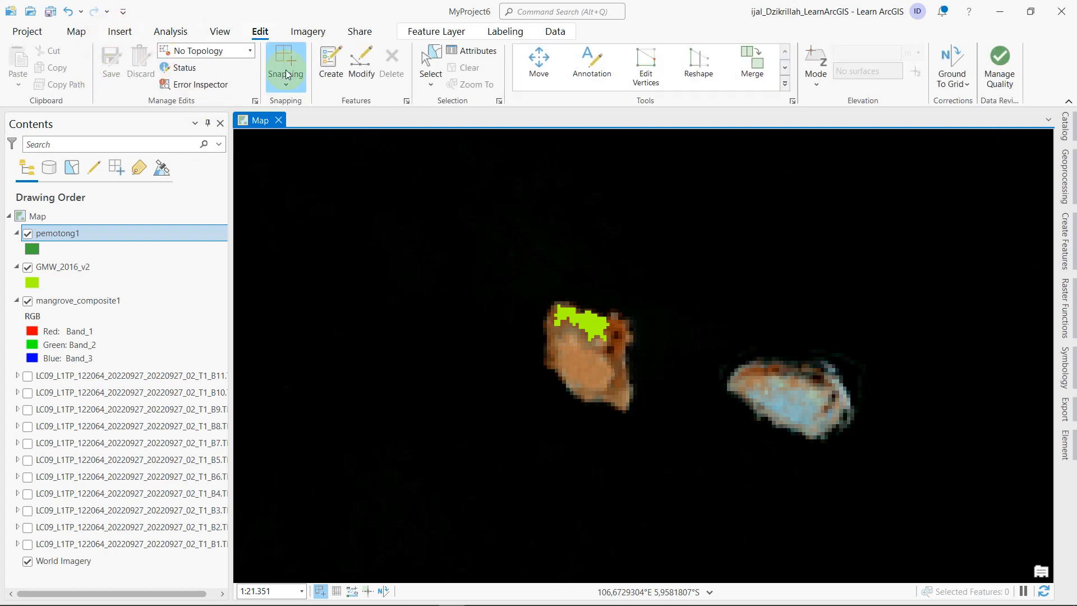
left_click(331, 61)
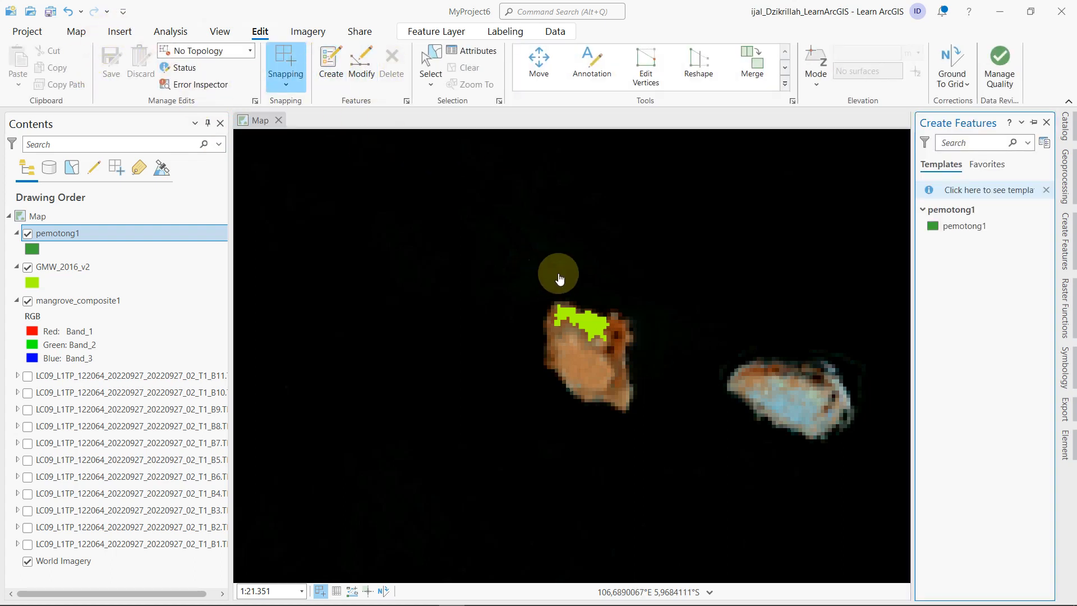
left_click(948, 226)
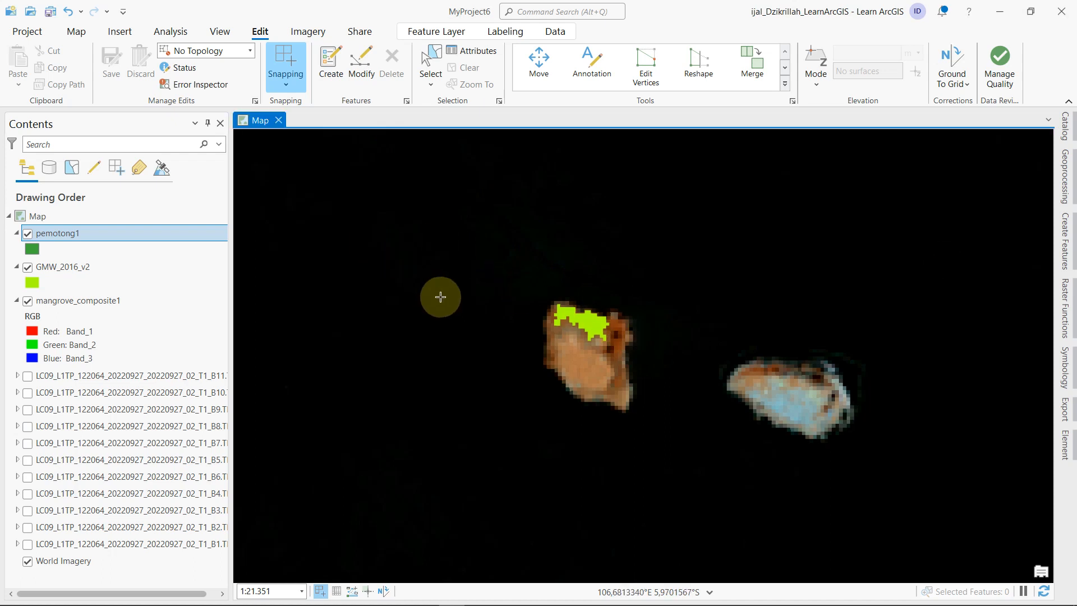
scroll(440, 296, "down", 2)
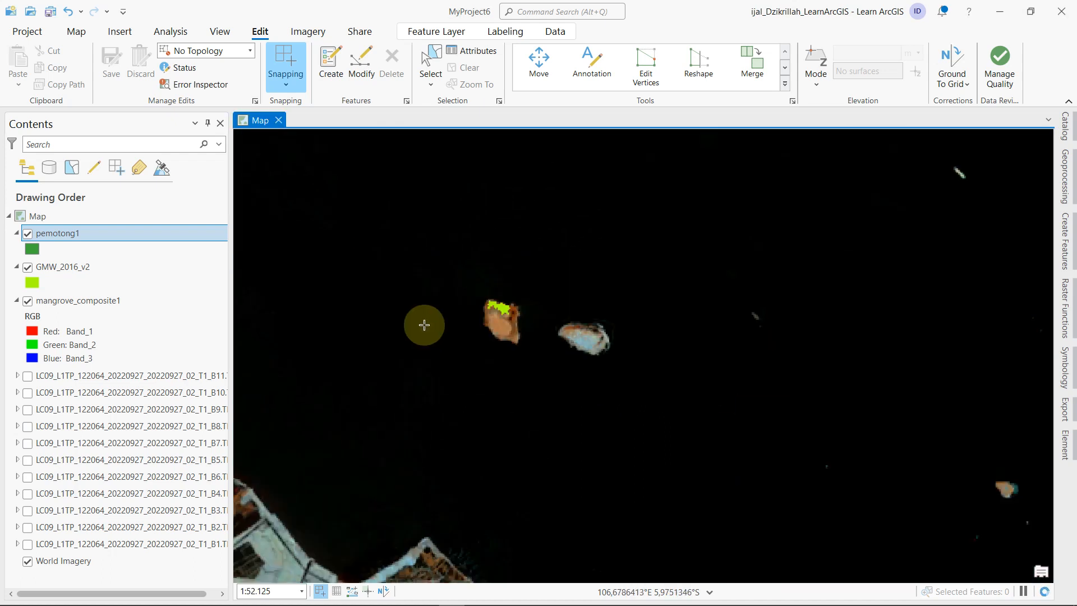
left_click_drag(425, 325, 514, 339)
scroll(502, 329, "down", 1)
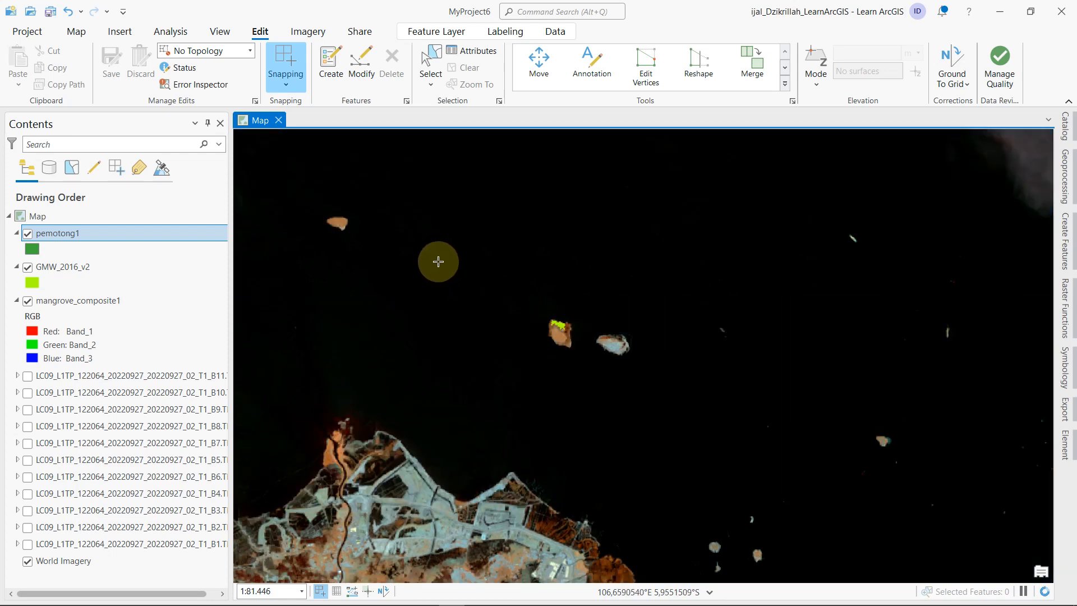
left_click(454, 273)
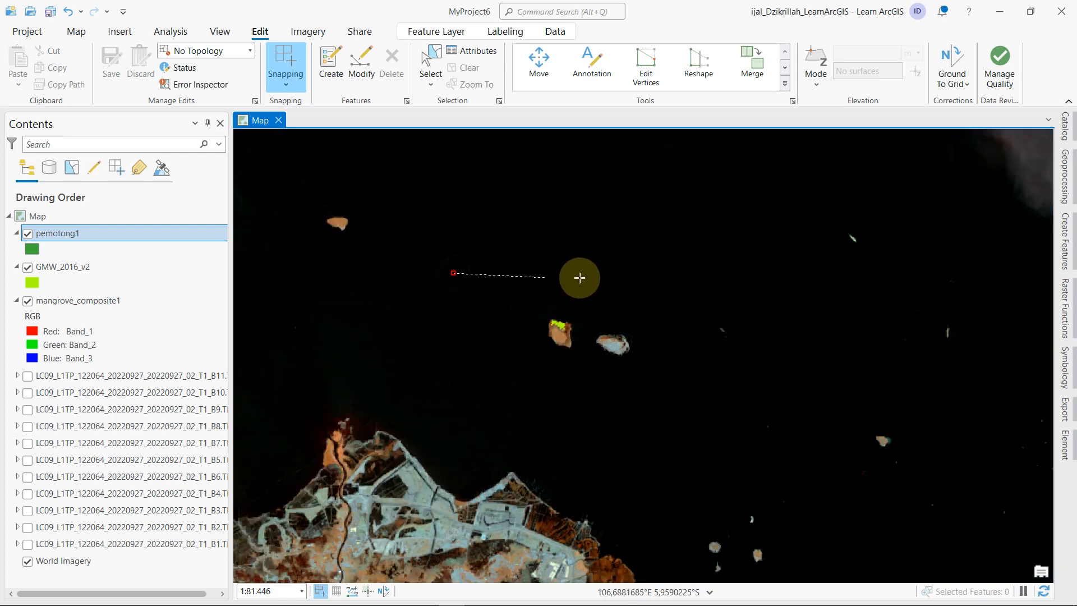
left_click(610, 273)
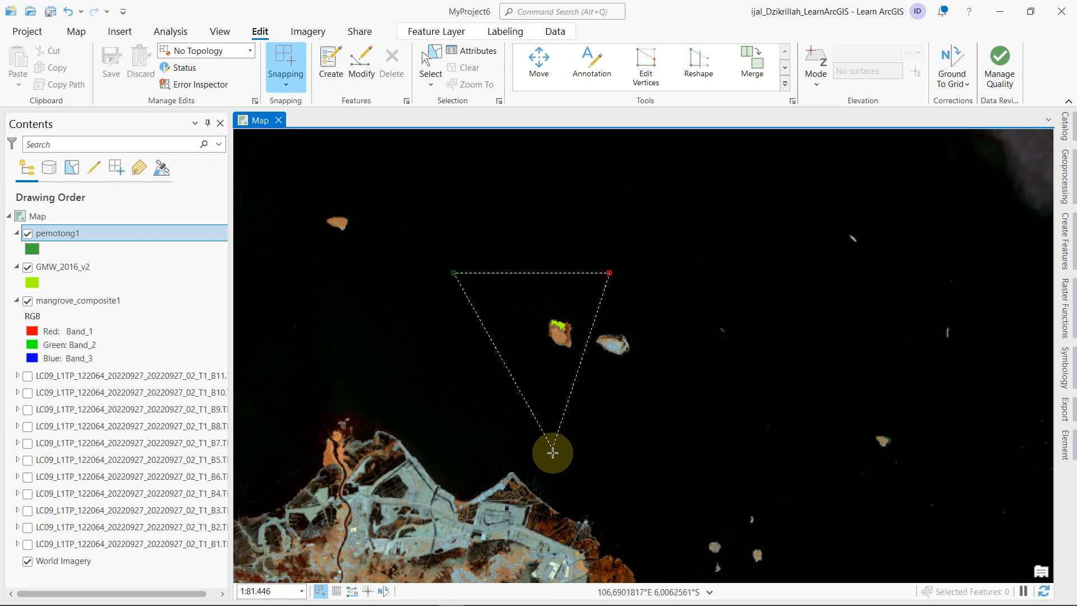
left_click(553, 472)
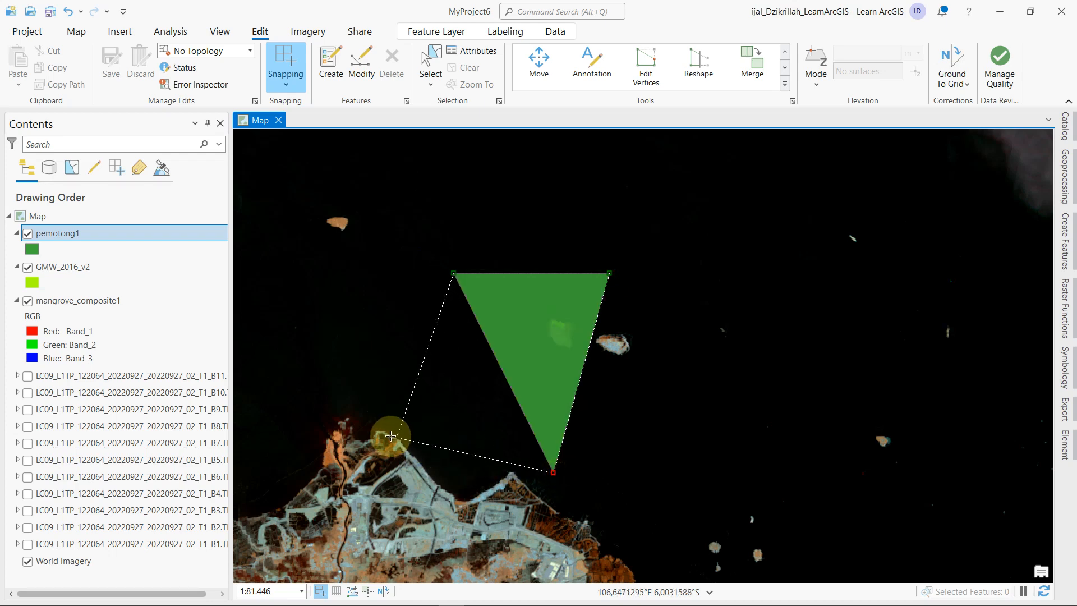
left_click(386, 403)
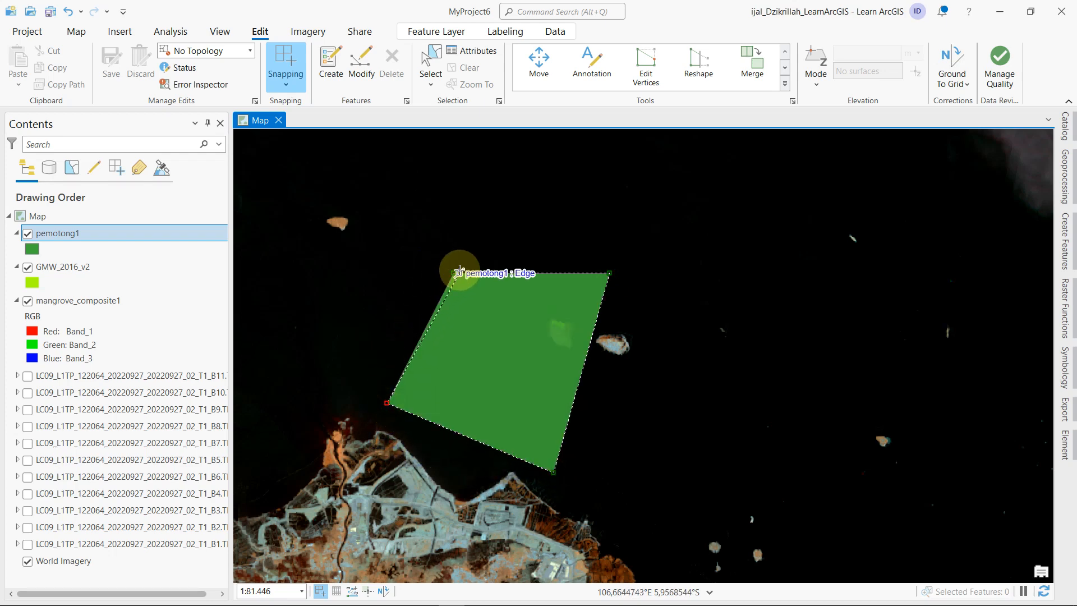
double_click(453, 273)
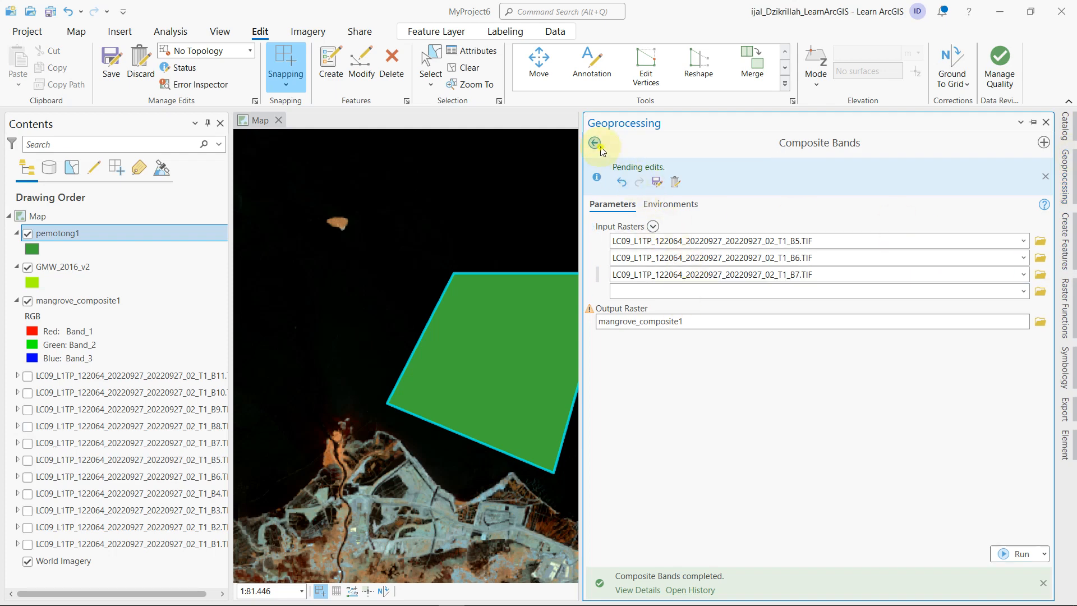
- Find the Clip Raster geoprocessing tool and set mangrove_composite1 as its input raster
left_click(595, 144)
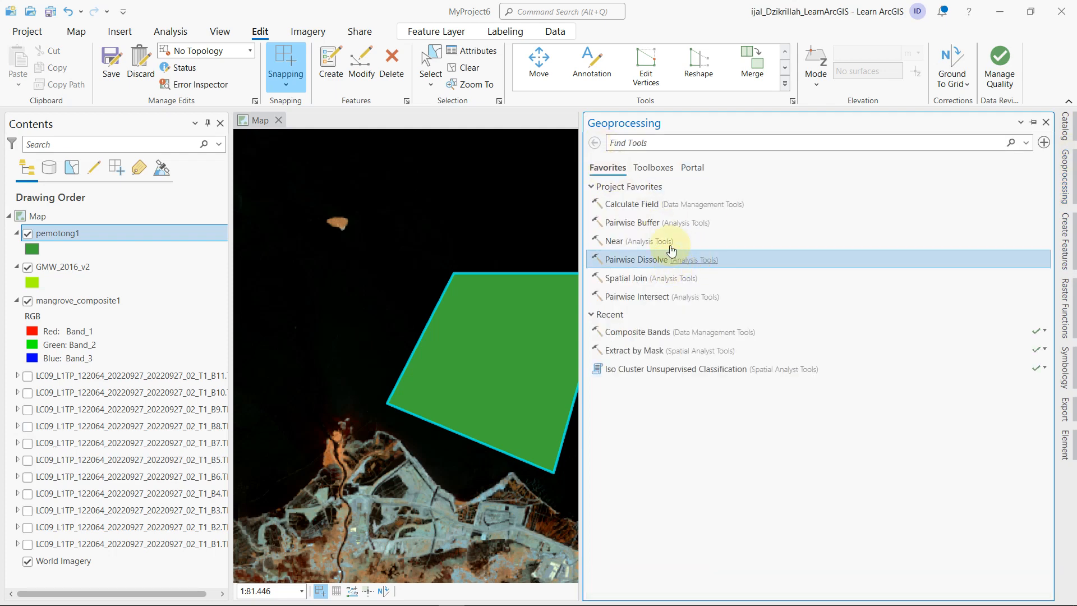
left_click(648, 145)
type("clip")
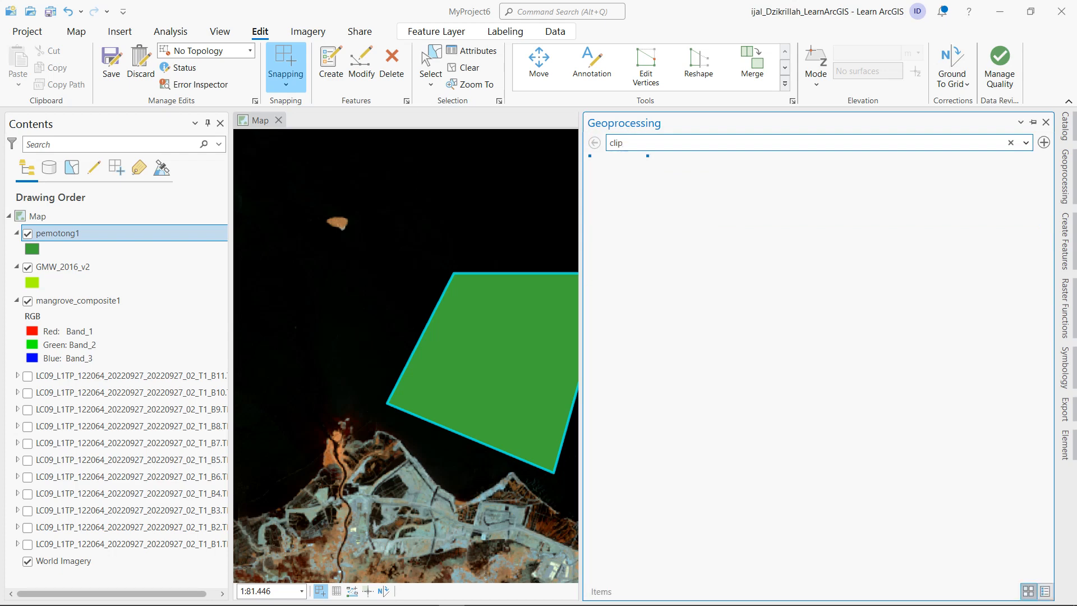
type(" rasts")
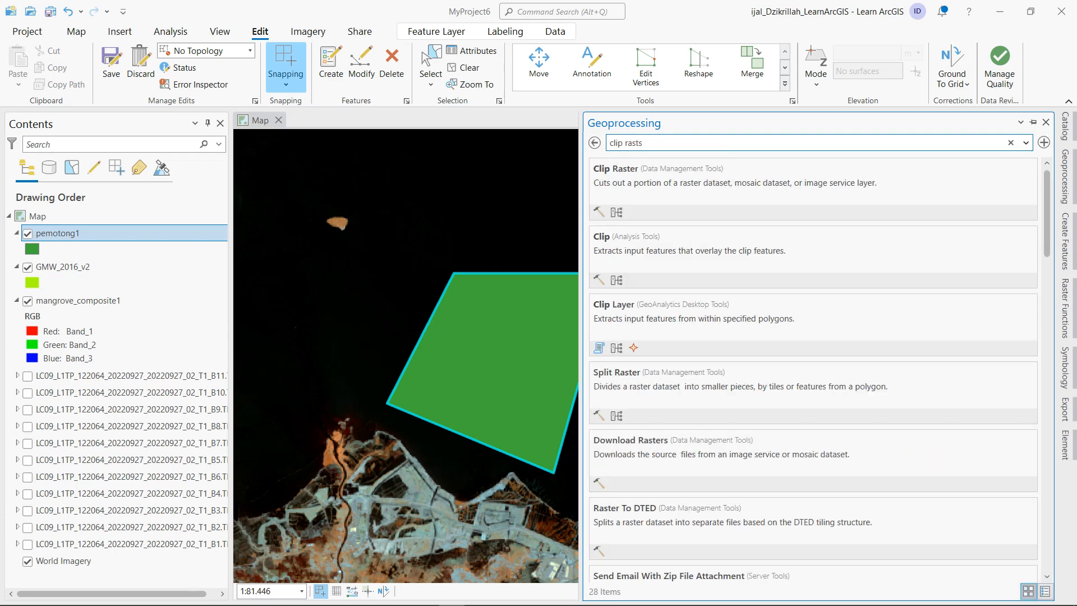
left_click(623, 190)
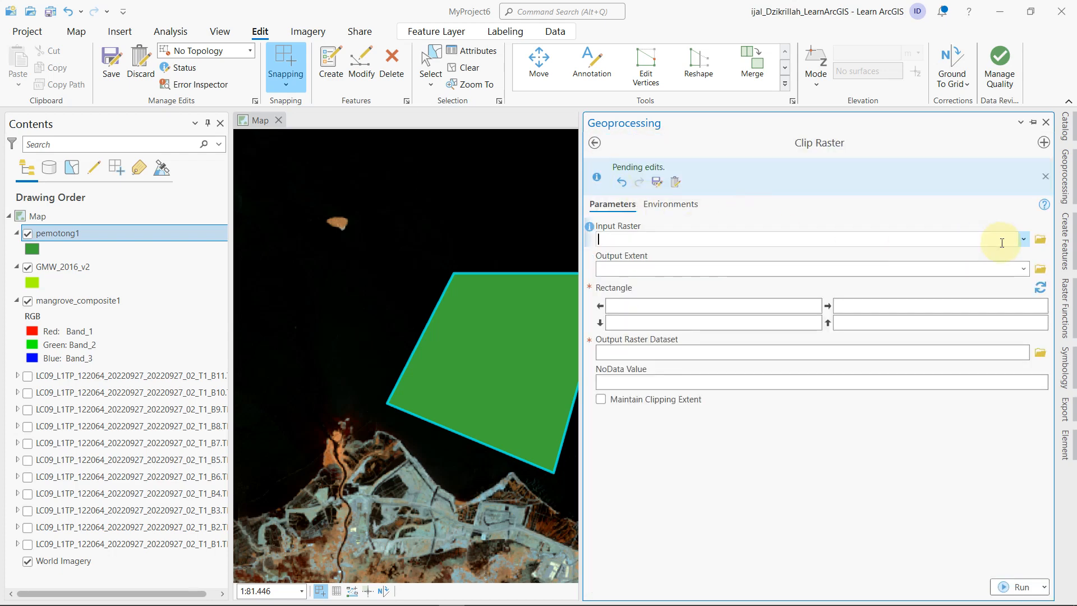
left_click(1023, 240)
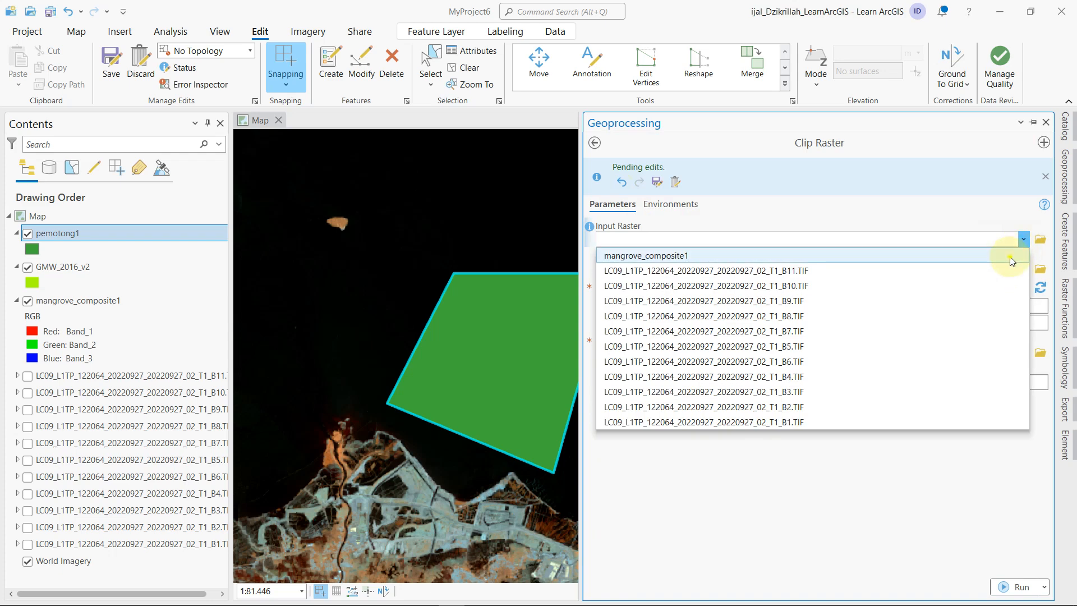
left_click(1010, 256)
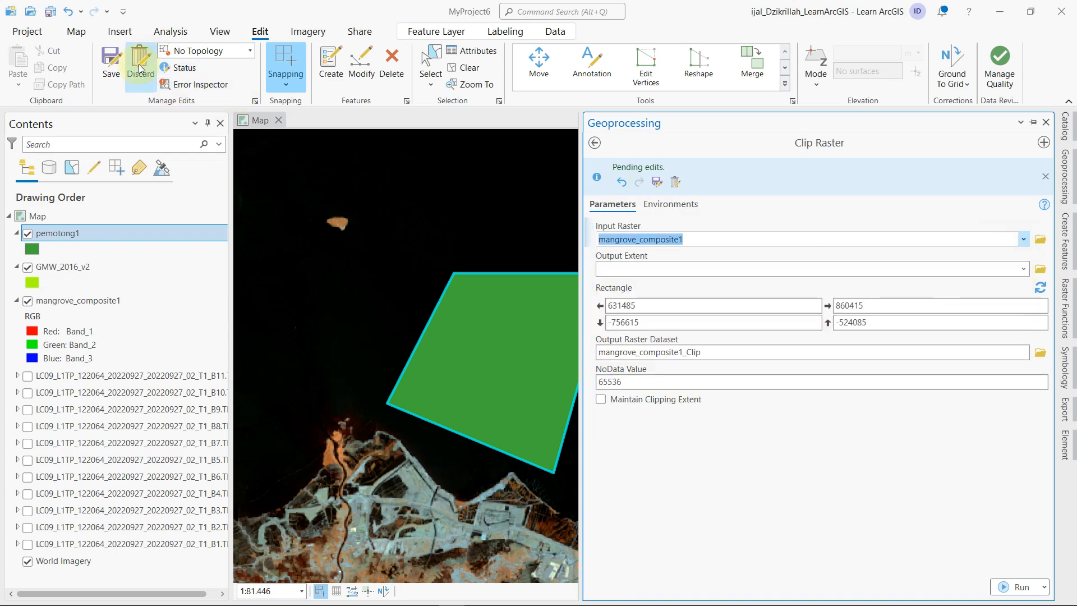
- Save all pending edits to the pemotong1 polygon and clear the feature selection
left_click(112, 62)
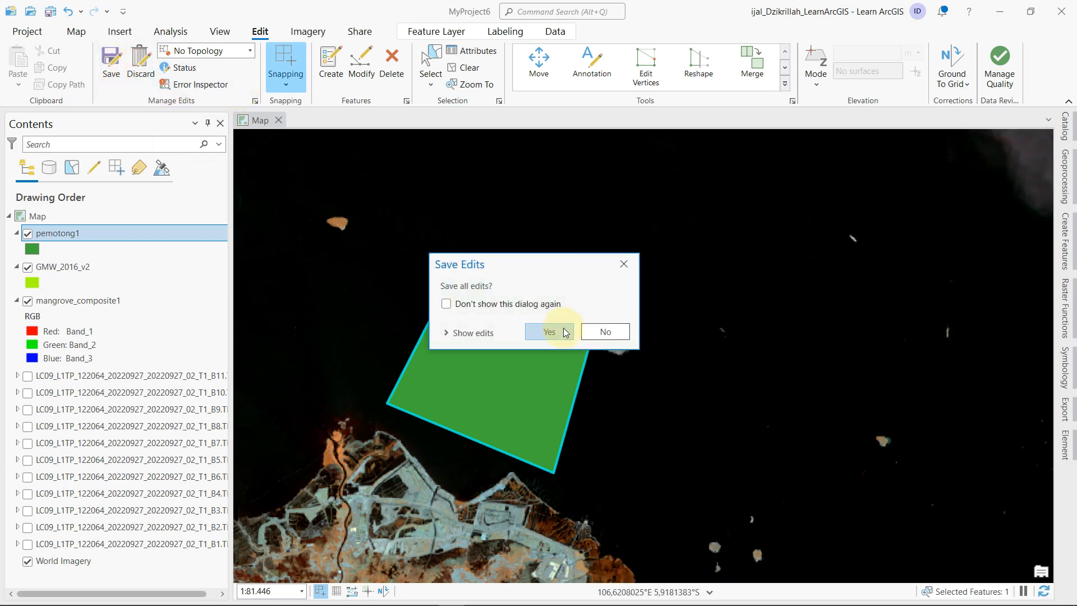
left_click(550, 332)
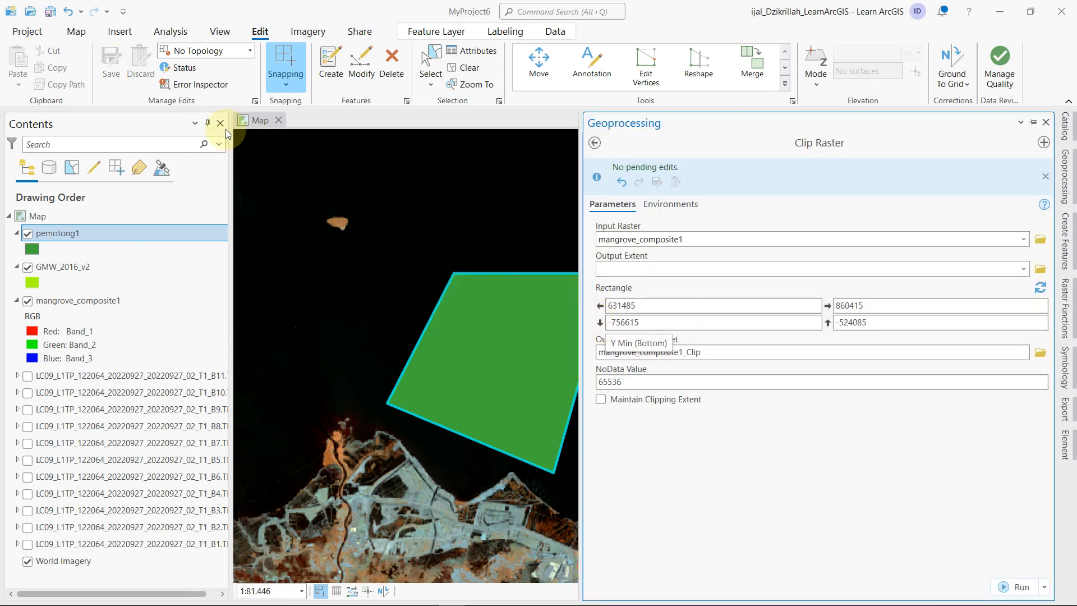
left_click(471, 70)
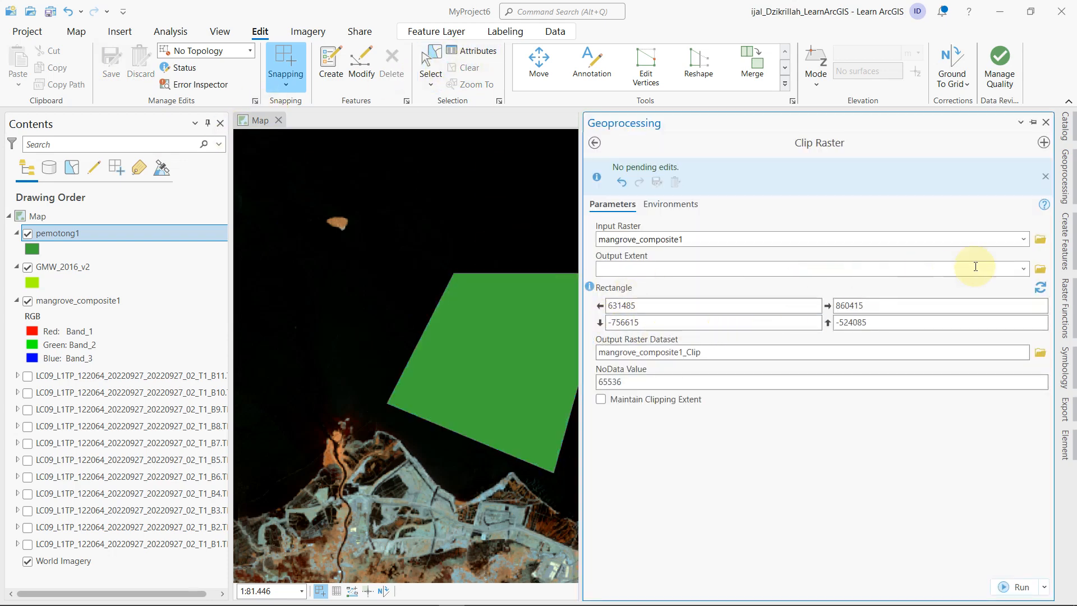
- Clip mangrove_composite1 to the extent of pemotong1, saving the output as mangrove_composite1_Clip
left_click(1025, 270)
left_click(963, 286)
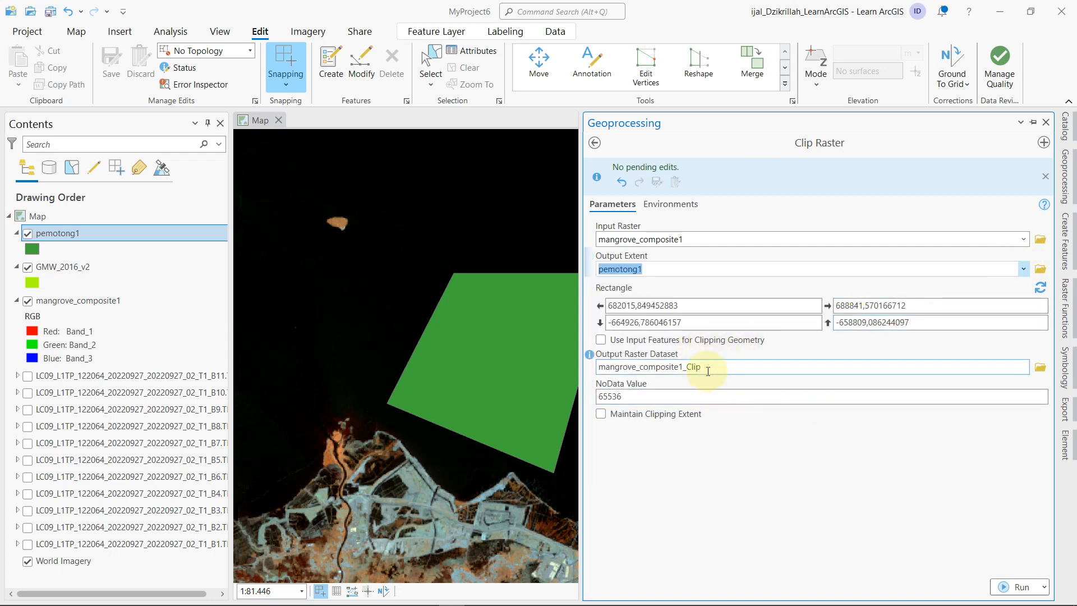
left_click(1020, 587)
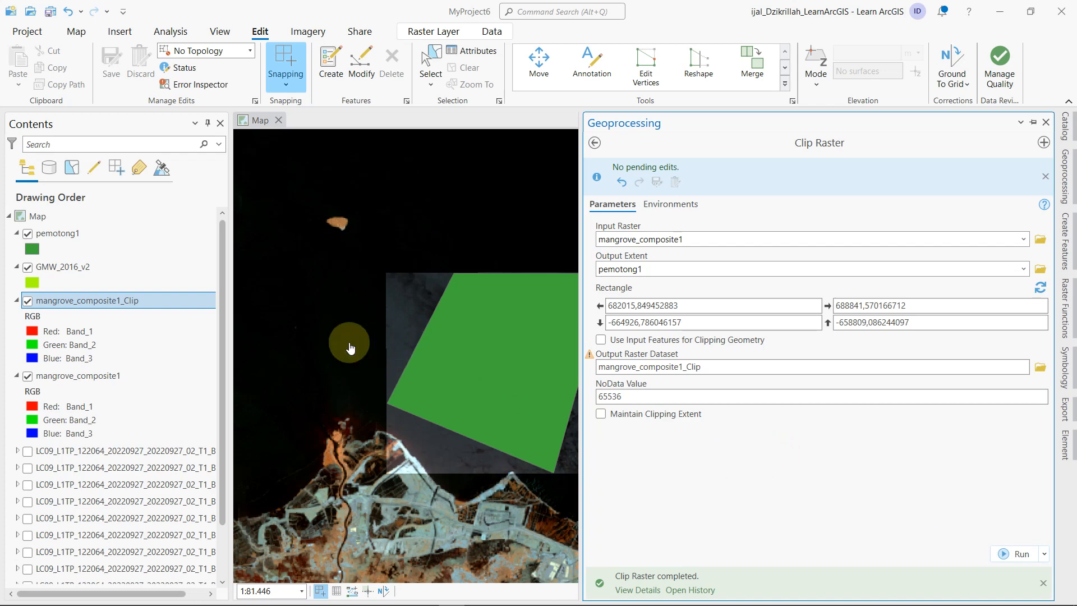
- Hide the pemotong1 and mangrove_composite1 layers and inspect the clipped composite around the offshore mangrove island
left_click(27, 234)
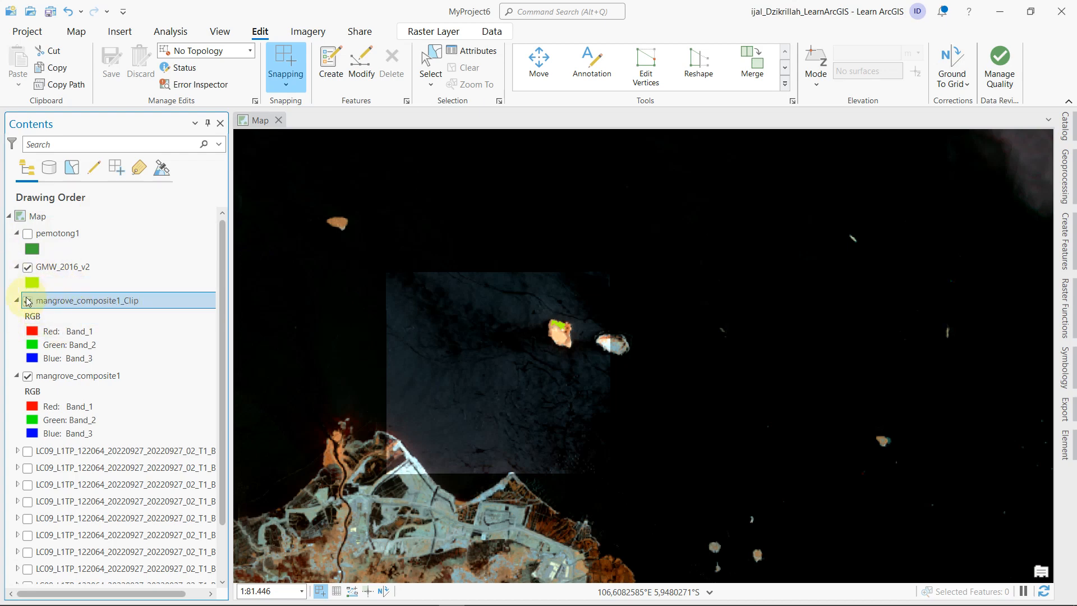
left_click(27, 301)
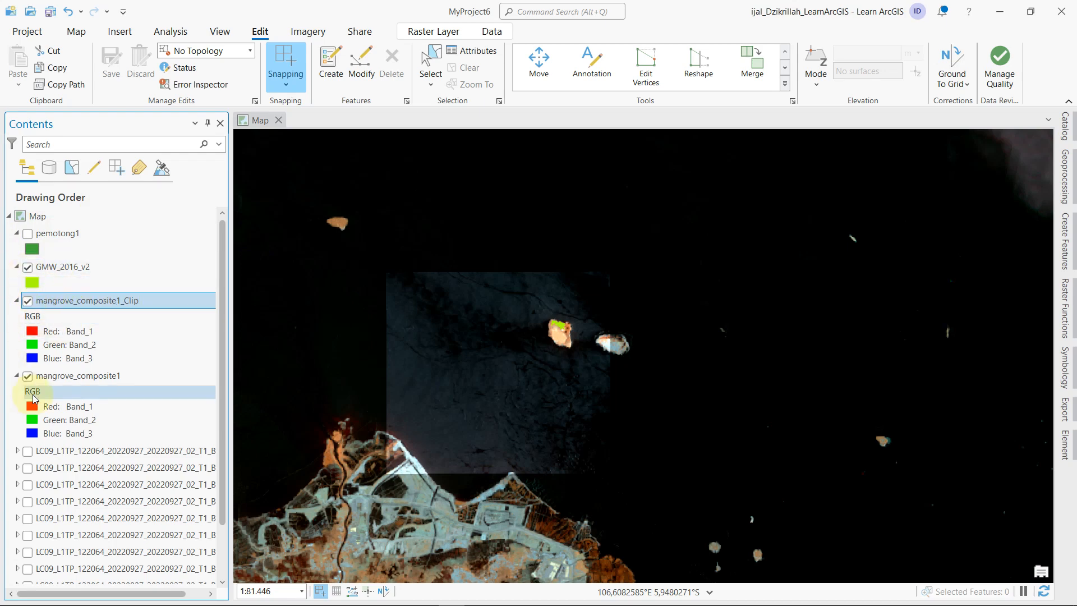
left_click(27, 377)
scroll(548, 378, "up", 3)
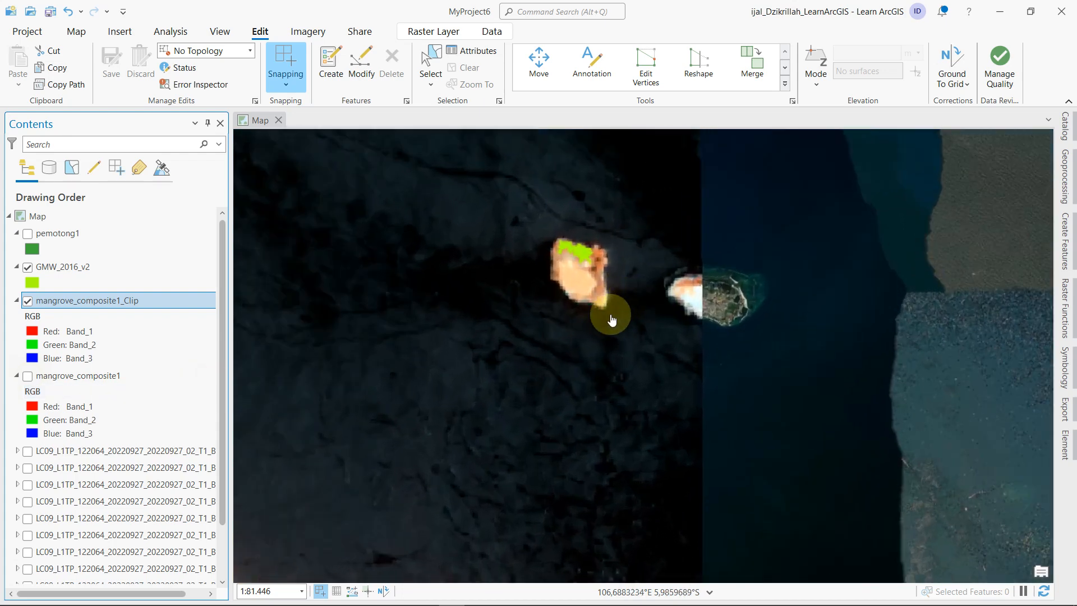
scroll(595, 291, "up", 2)
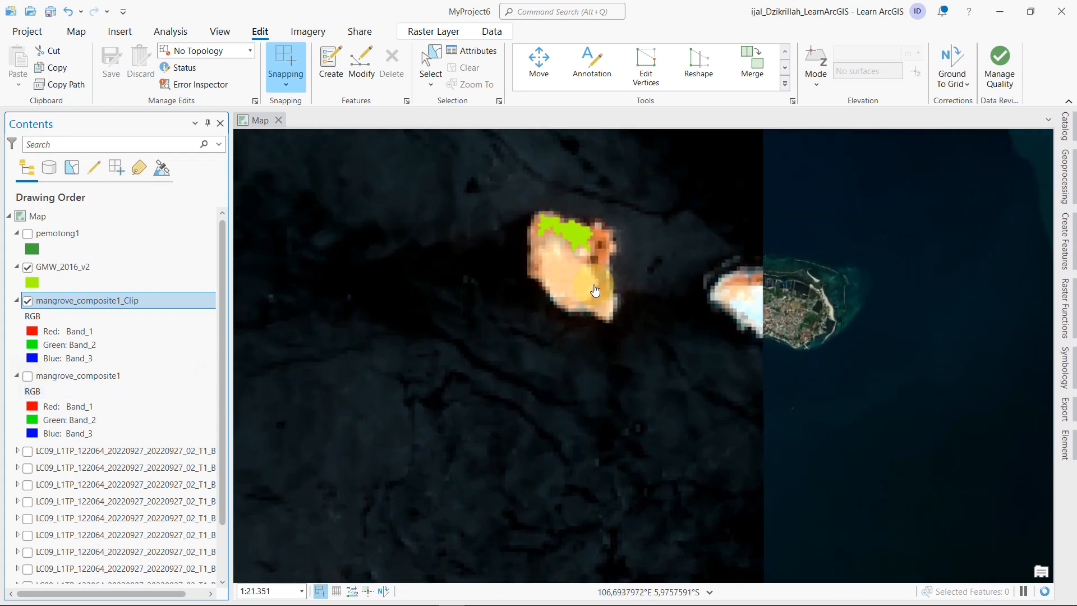
scroll(589, 288, "up", 2)
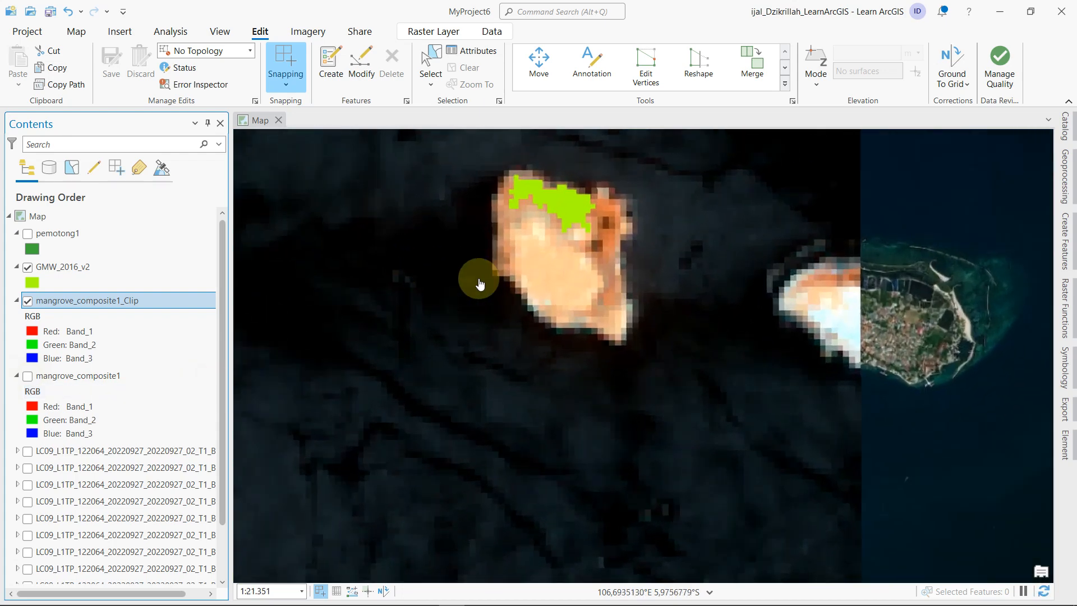
- Collapse the mangrove_composite1 legend and open the Training Samples Manager for mangrove_composite1_Clip
left_click(17, 375)
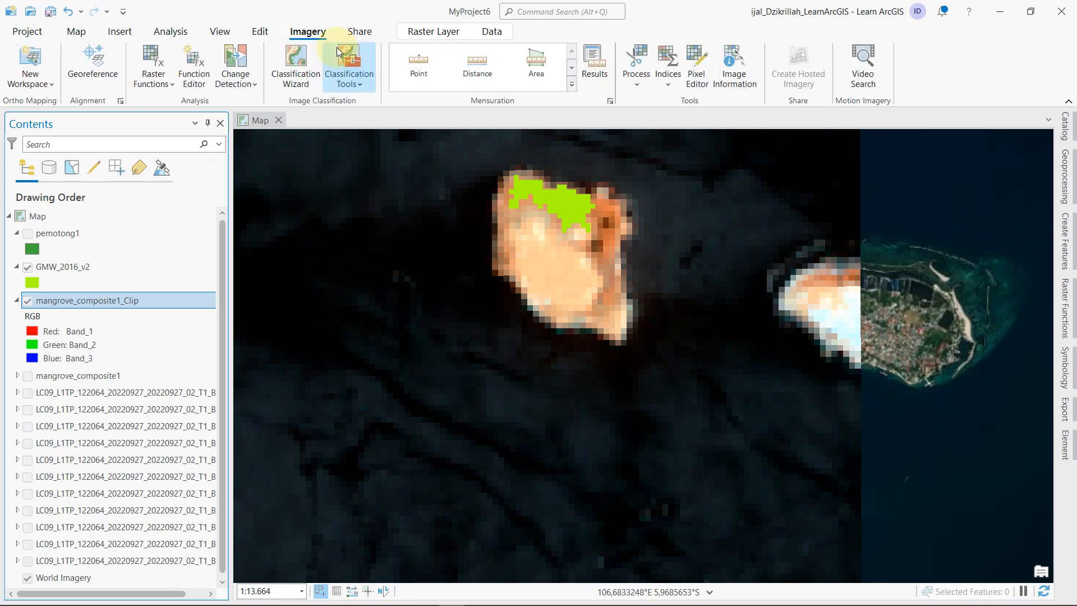
left_click(352, 85)
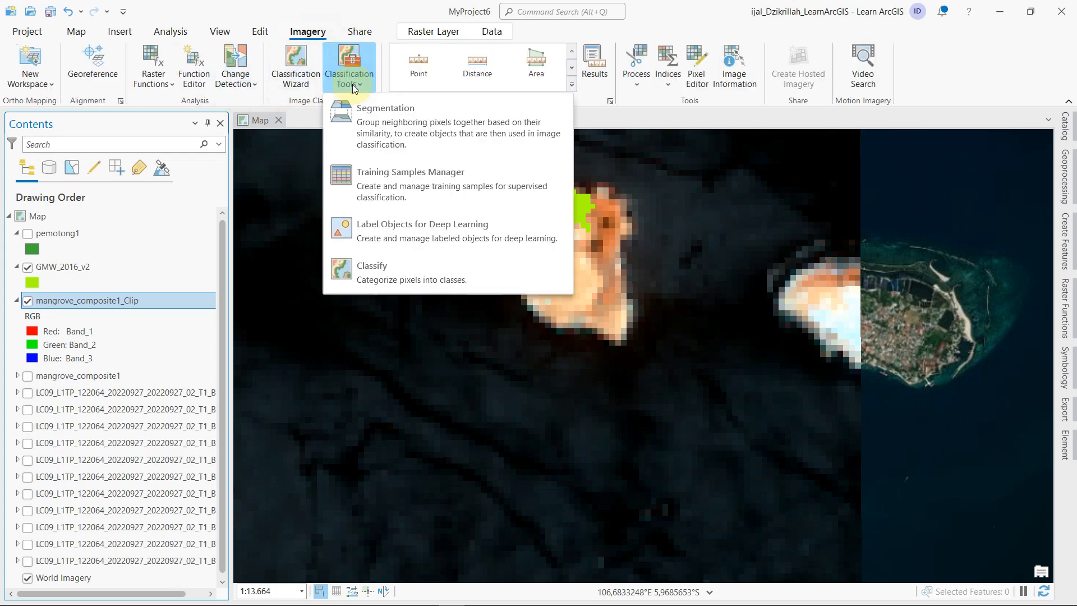
left_click(393, 186)
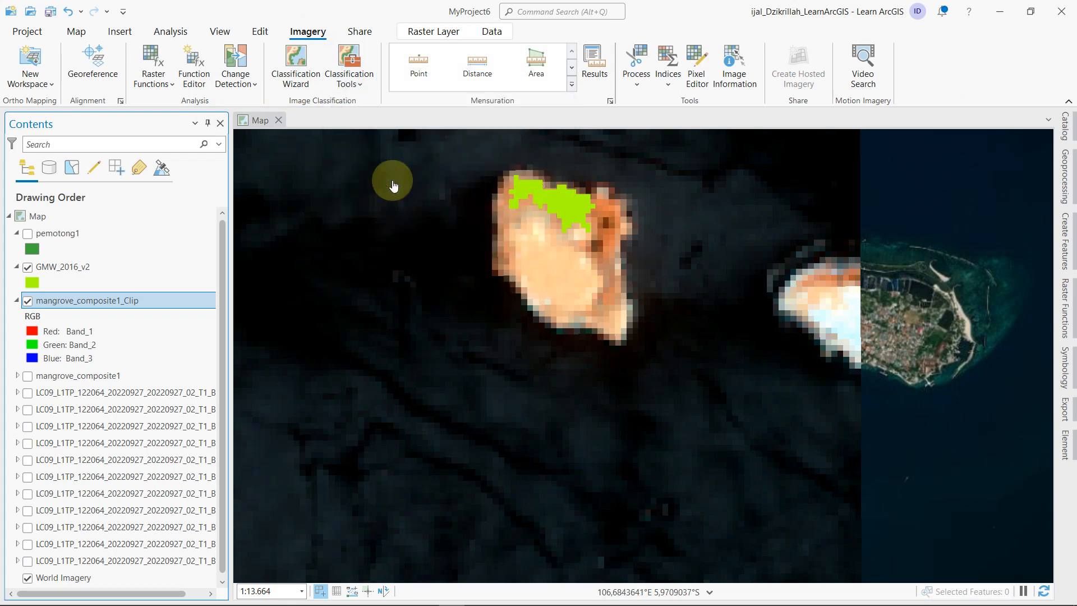
left_click(885, 219)
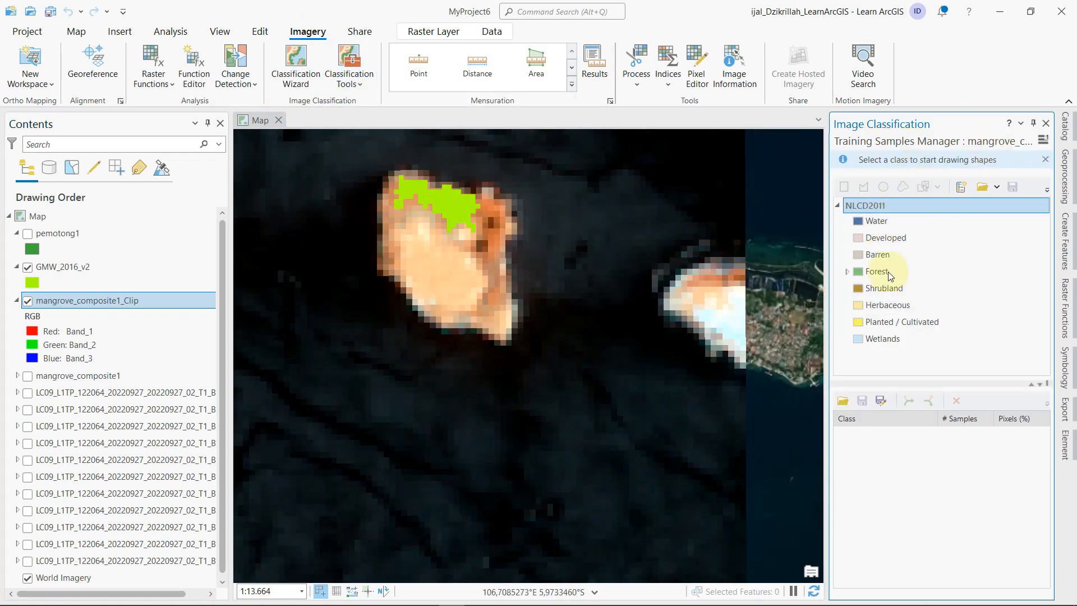
- Review the NLCD2011 schema classes against the land cover in the clipped composite to judge which classes are needed
left_click(901, 221)
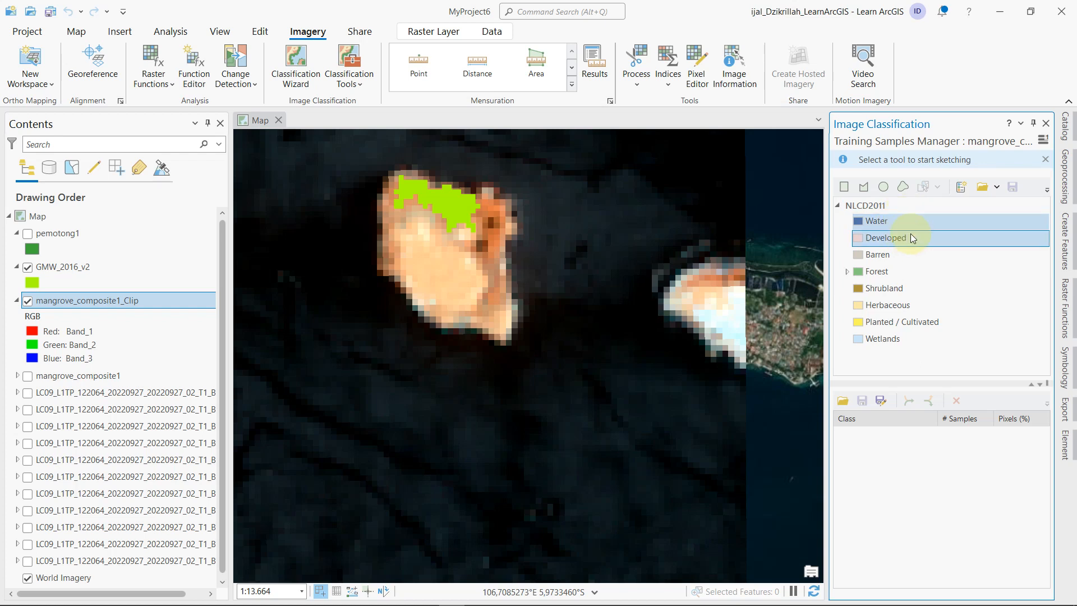
left_click(915, 271, "ctrl")
left_click(920, 288)
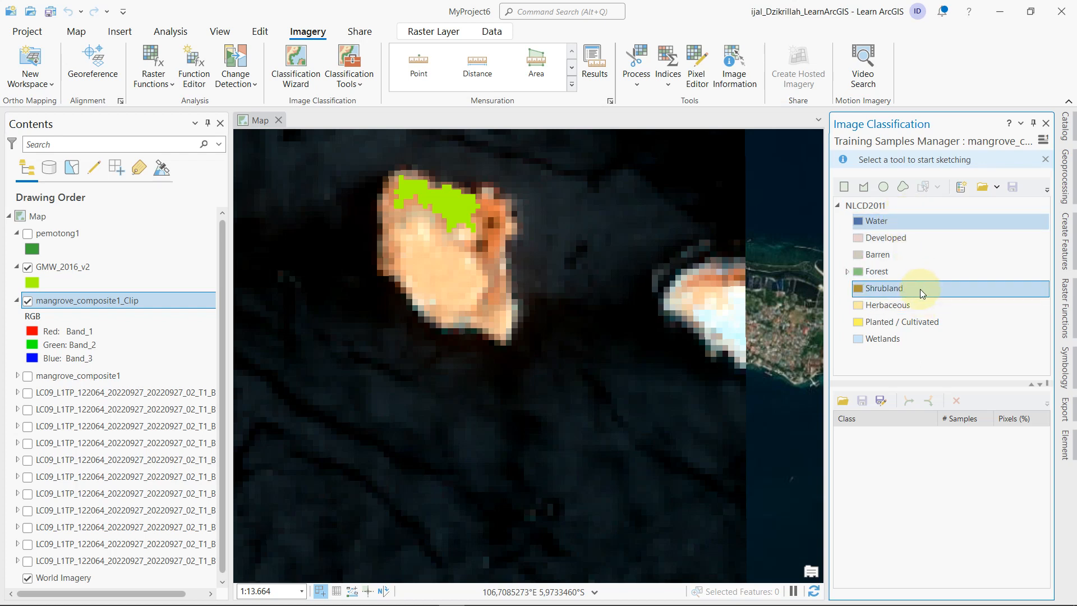
left_click(913, 304)
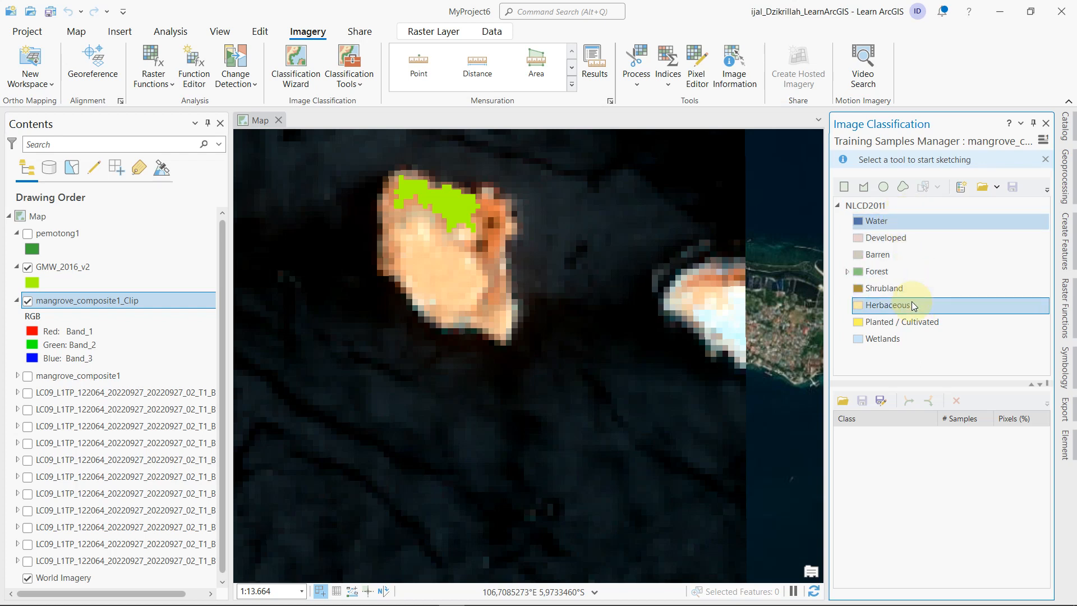
left_click(926, 330)
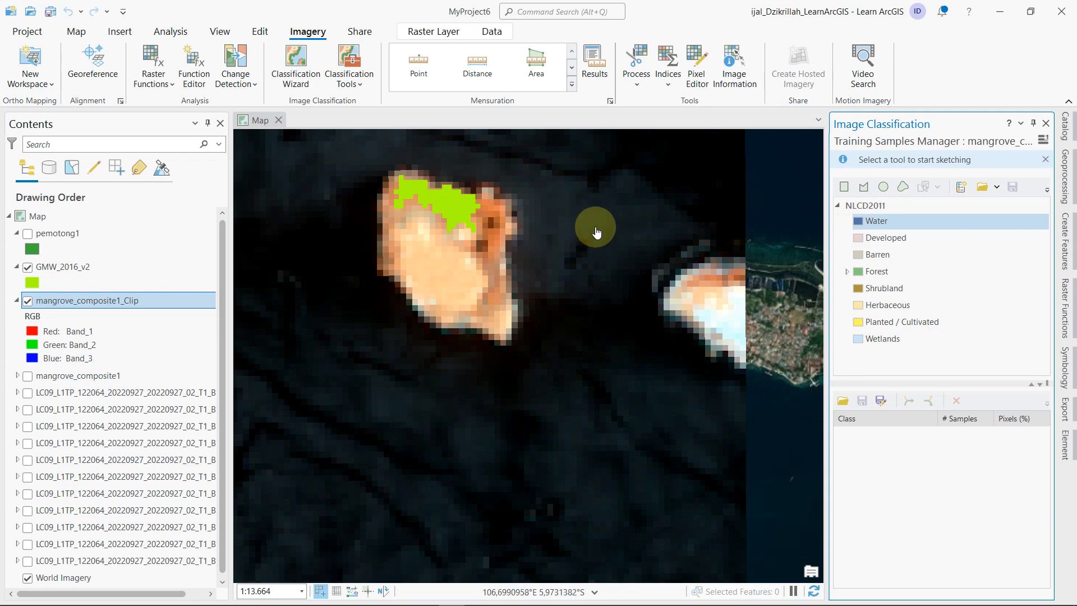
scroll(627, 232, "down", 2)
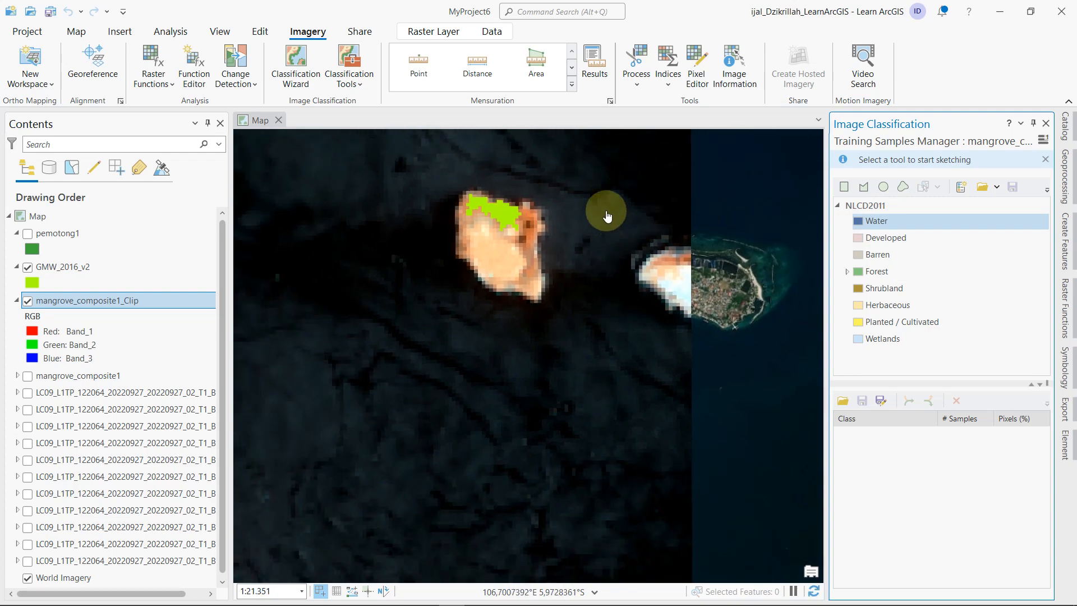
scroll(494, 246, "up", 2)
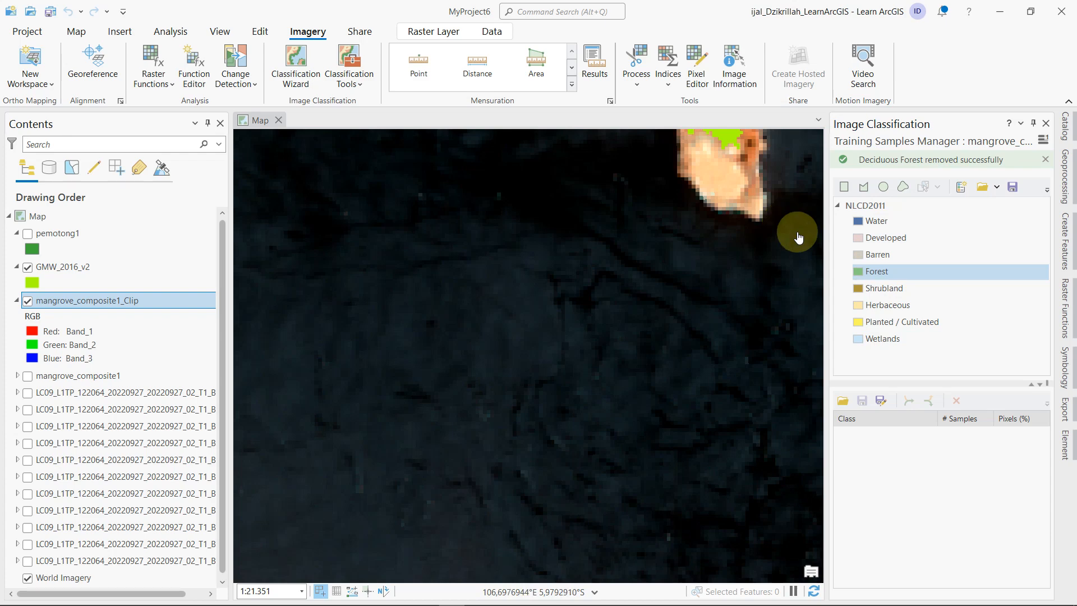
left_click(892, 223)
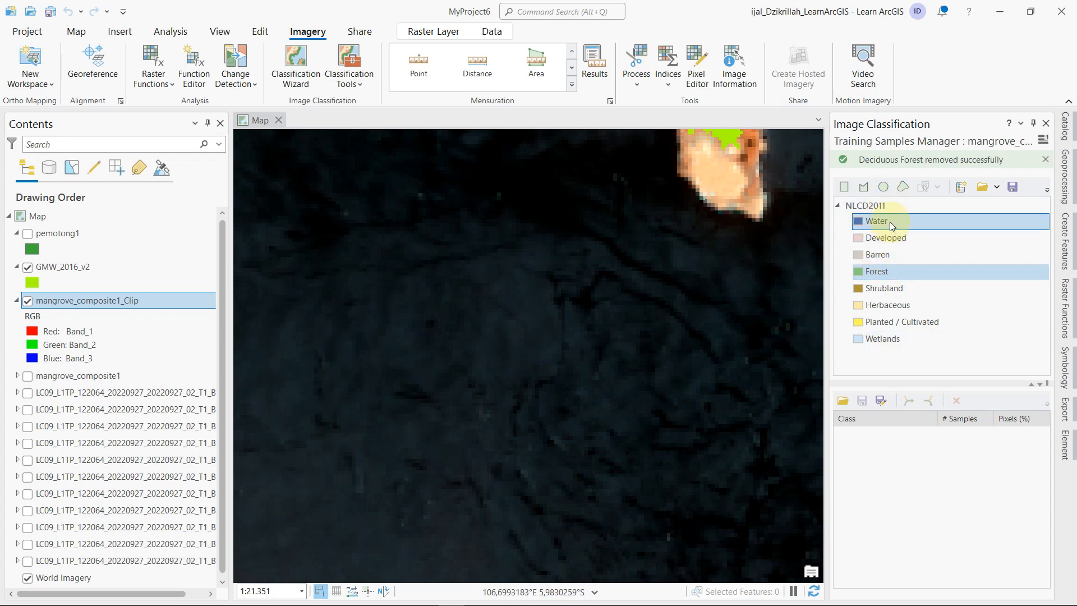
left_click(872, 243)
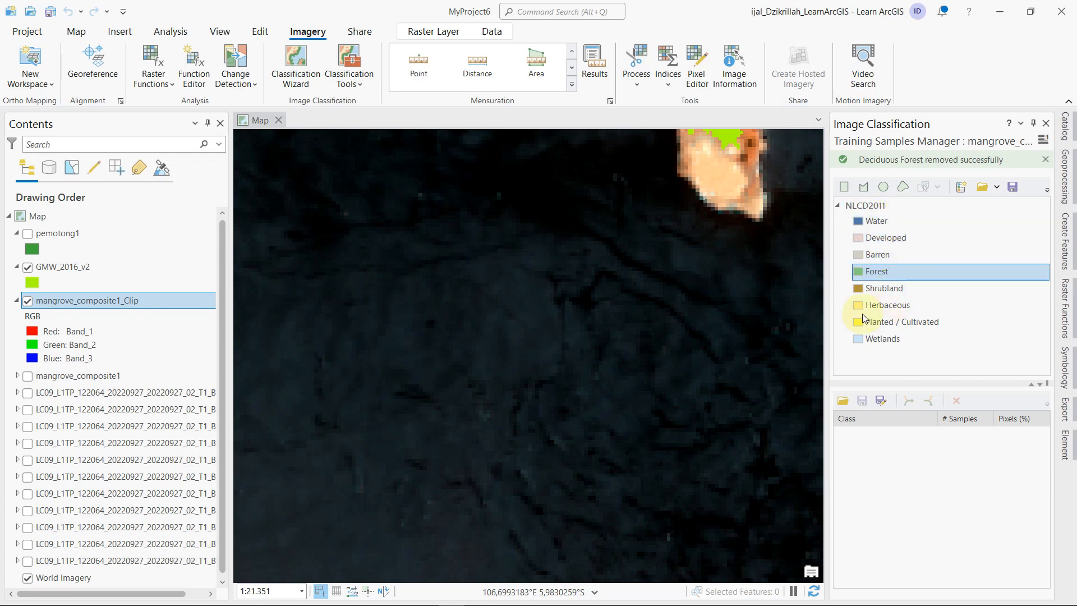
left_click(873, 254, "ctrl")
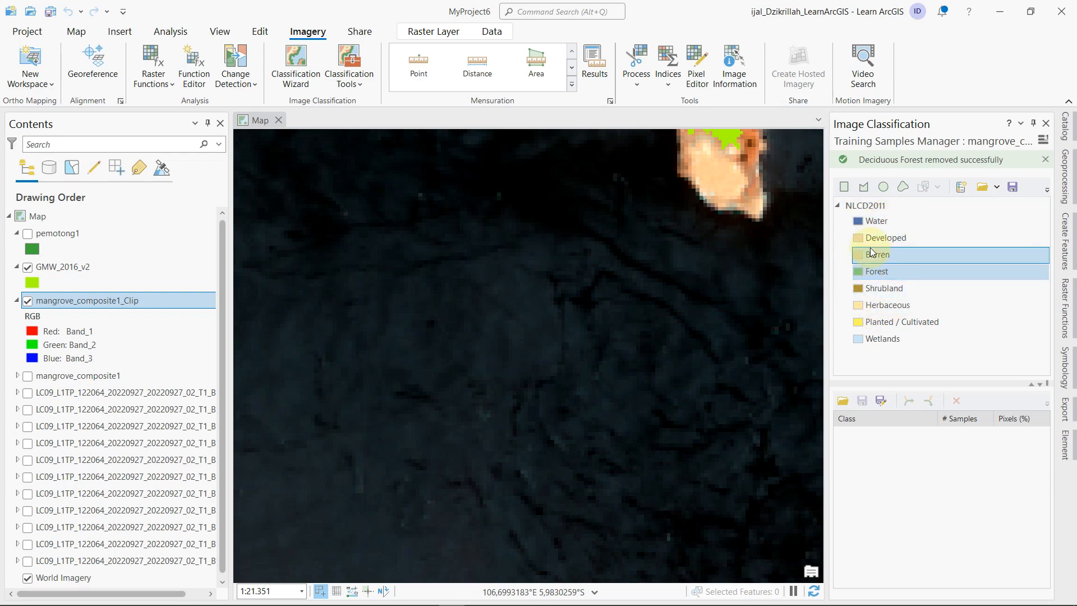
left_click(864, 278)
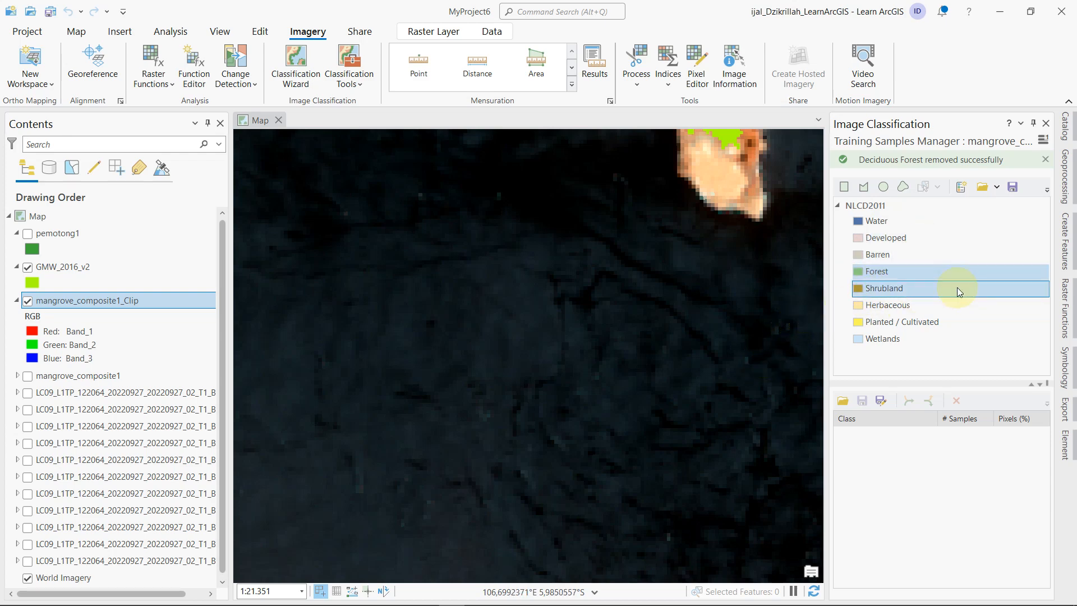
- Remove the Barren and Shrubland classes from the NLCD2011 schema
right_click(930, 253)
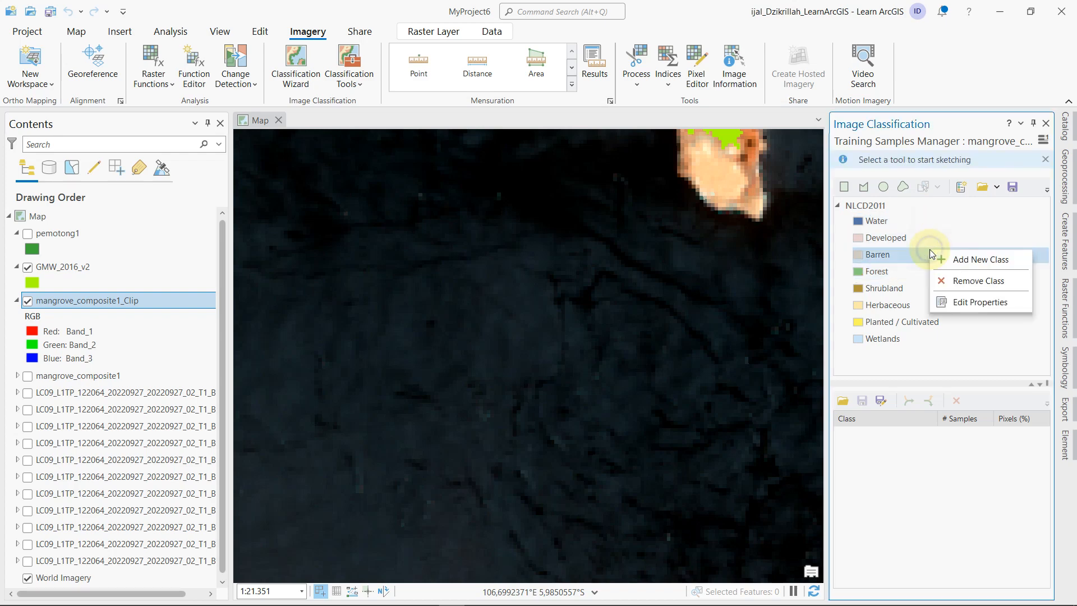
left_click(944, 282)
left_click(620, 339)
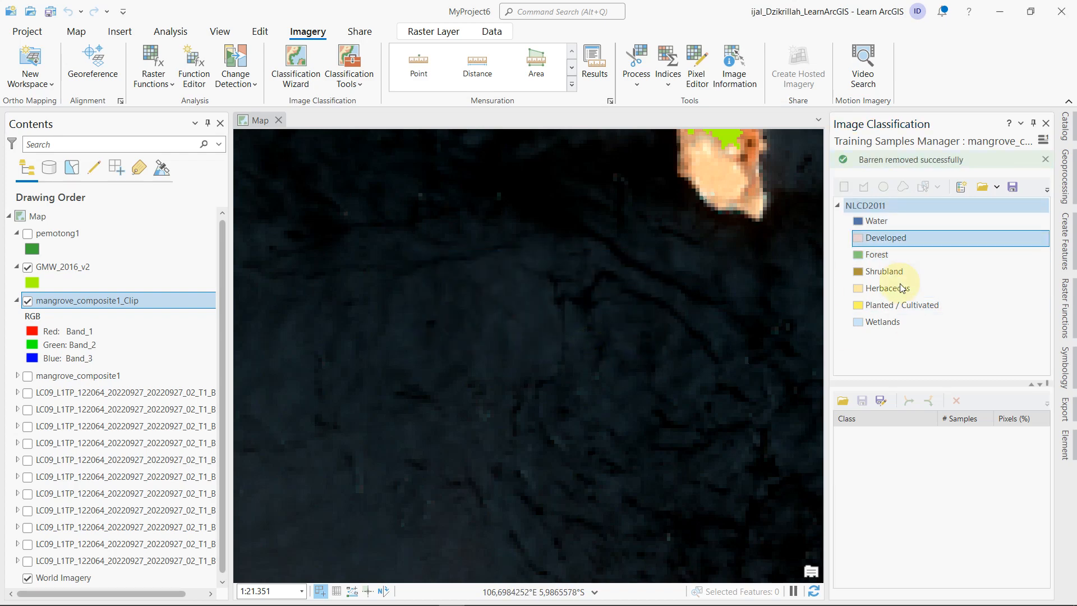
right_click(893, 272)
left_click(945, 302)
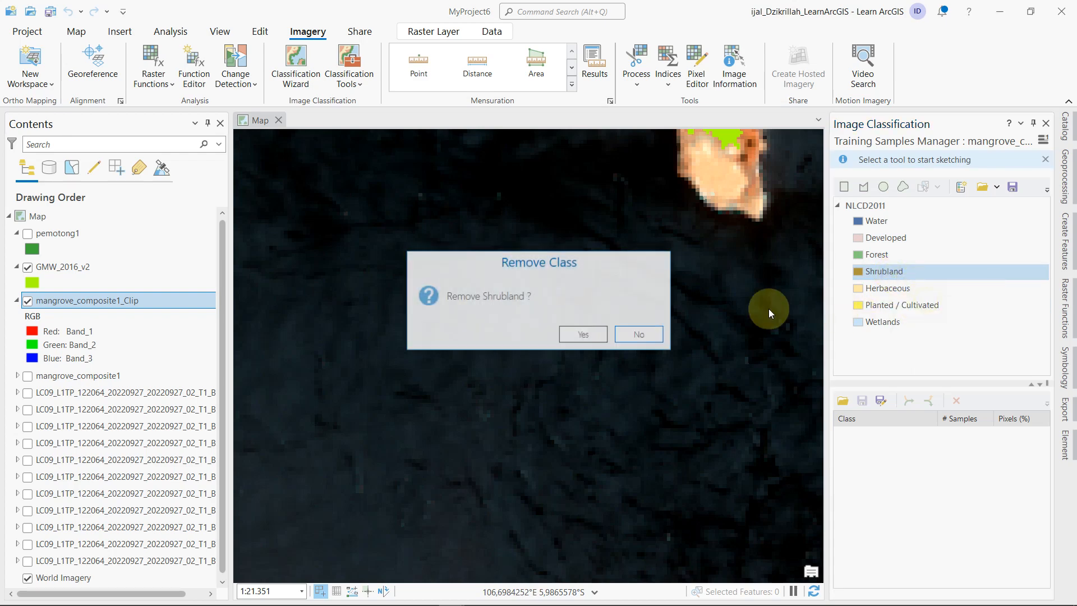
left_click(583, 334)
- Remove the Herbaceous, Planted / Cultivated and Wetlands classes from the NLCD2011 schema
right_click(884, 273)
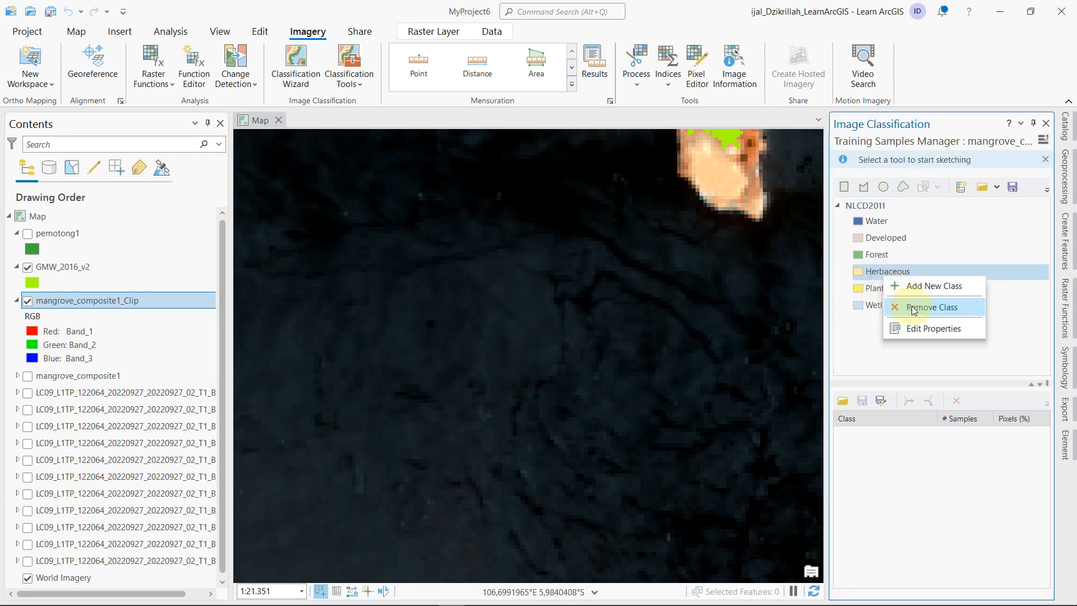
left_click(914, 307)
left_click(596, 337)
right_click(868, 273)
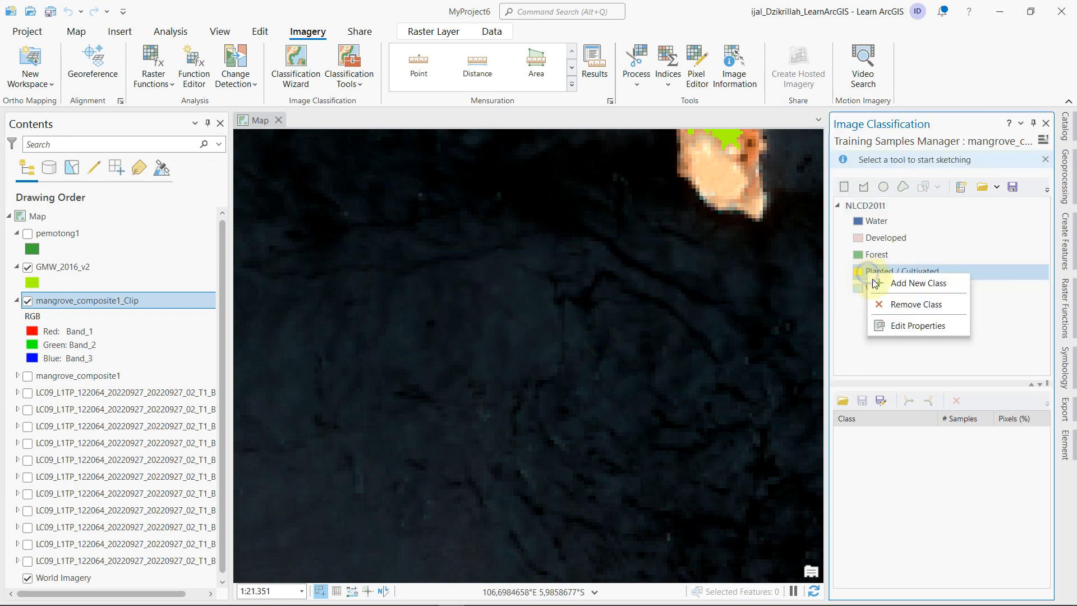
left_click(904, 305)
left_click(587, 339)
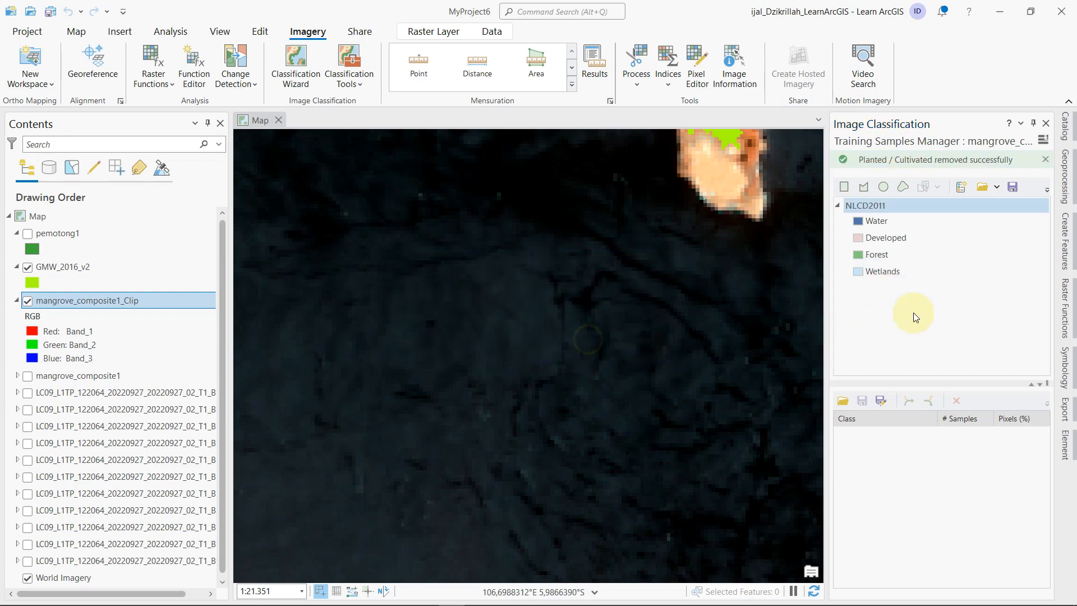
right_click(897, 271)
left_click(904, 306)
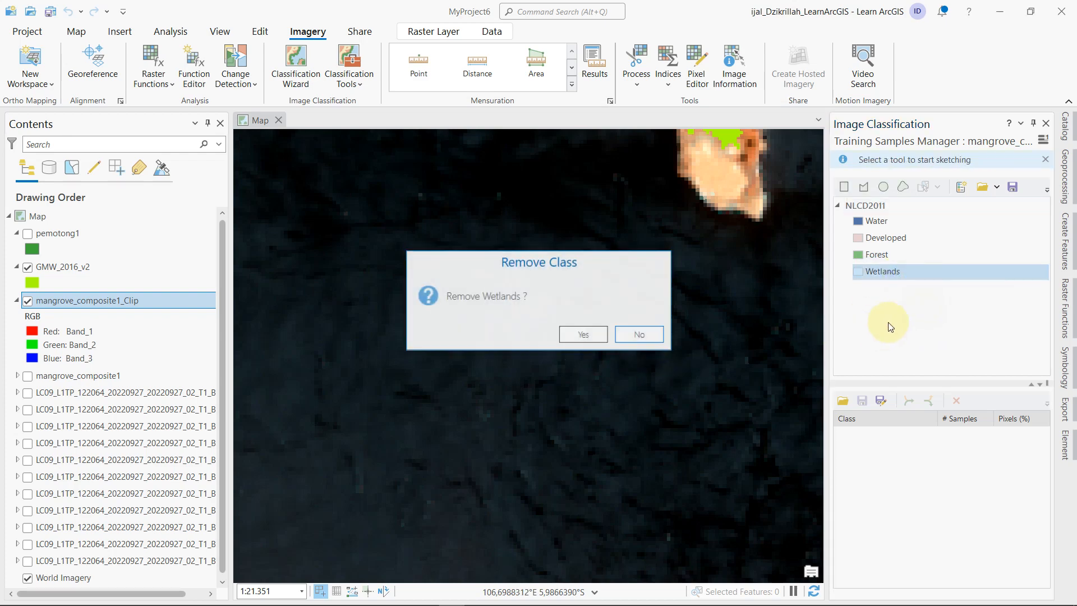
left_click(598, 334)
- Add a new class named Mangrove to the NLCD2011 schema with value 30 and an orange colour
right_click(888, 206)
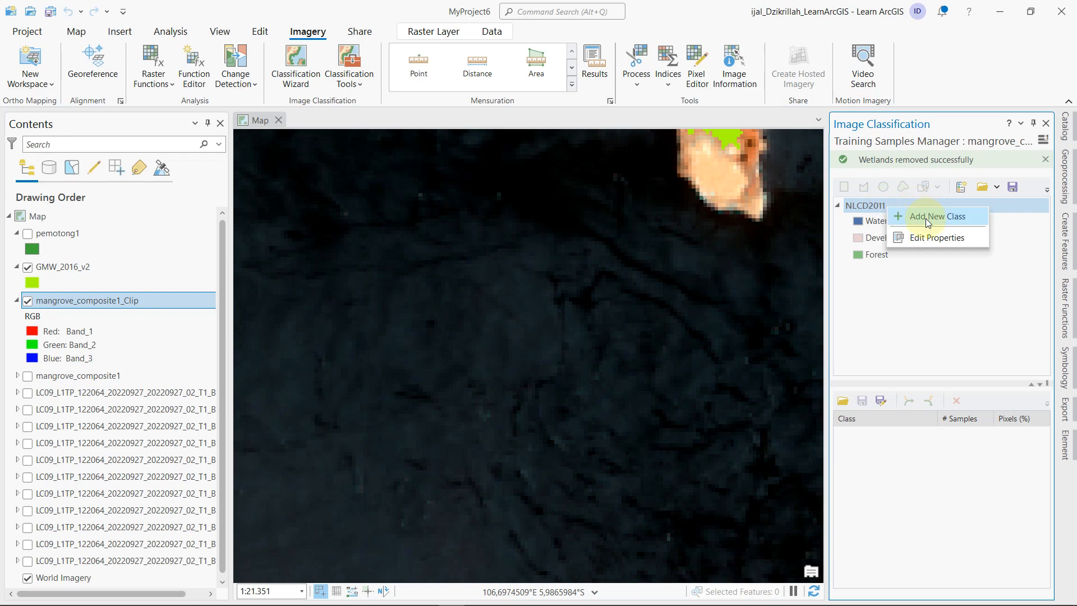
left_click(927, 217)
left_click(888, 186)
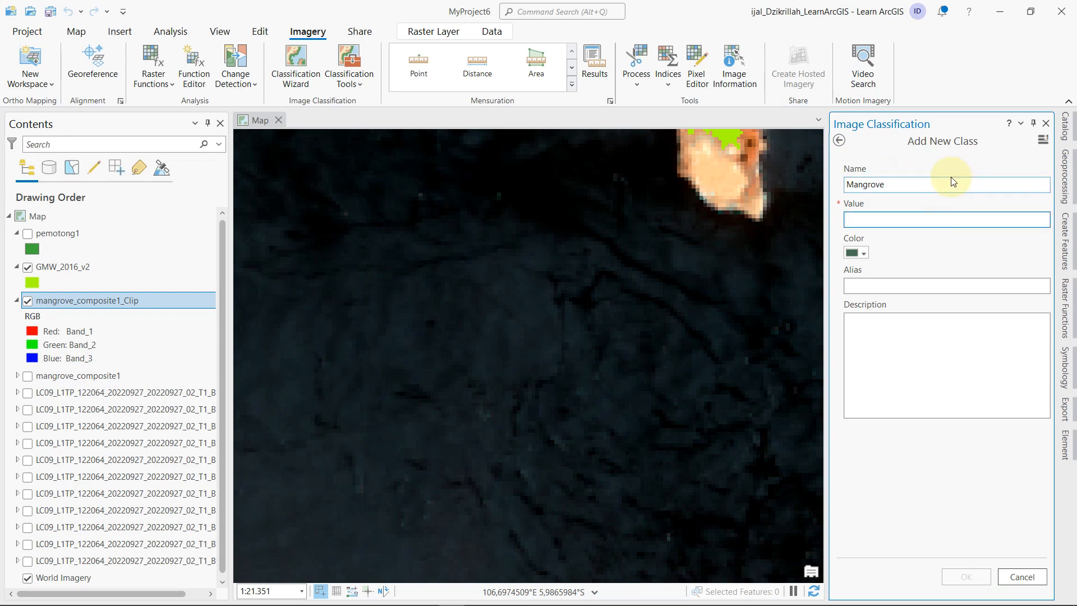
type("40")
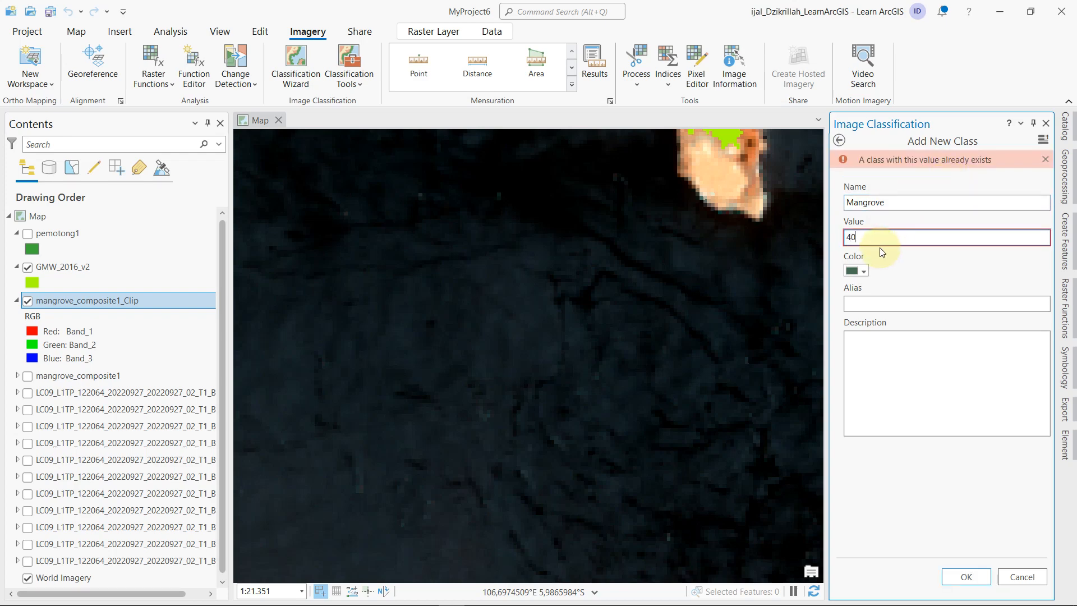
key("BackSpace")
key("BackSpace")
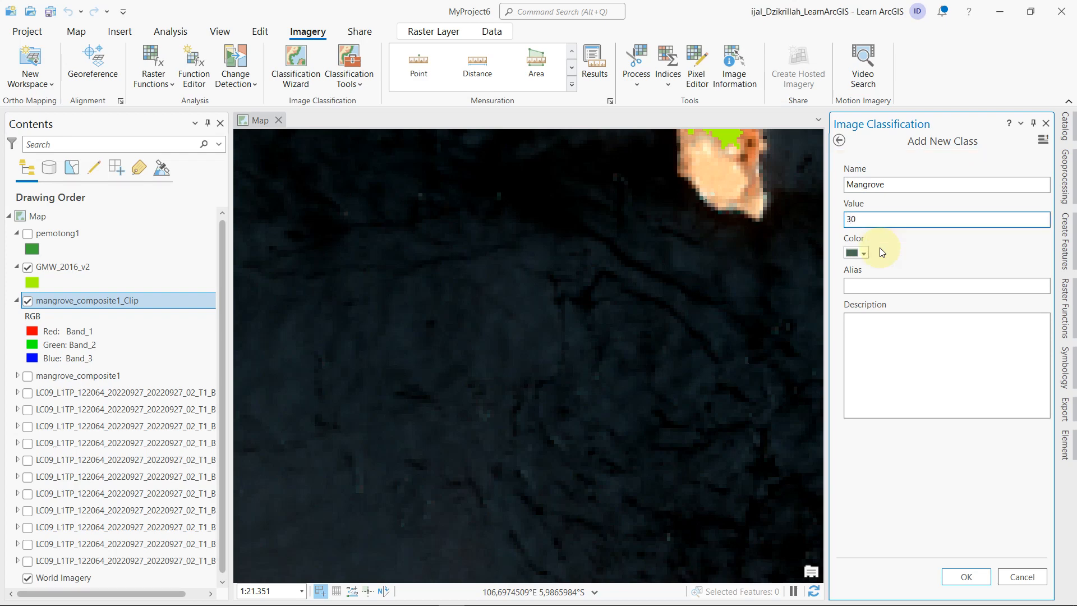
left_click(865, 256)
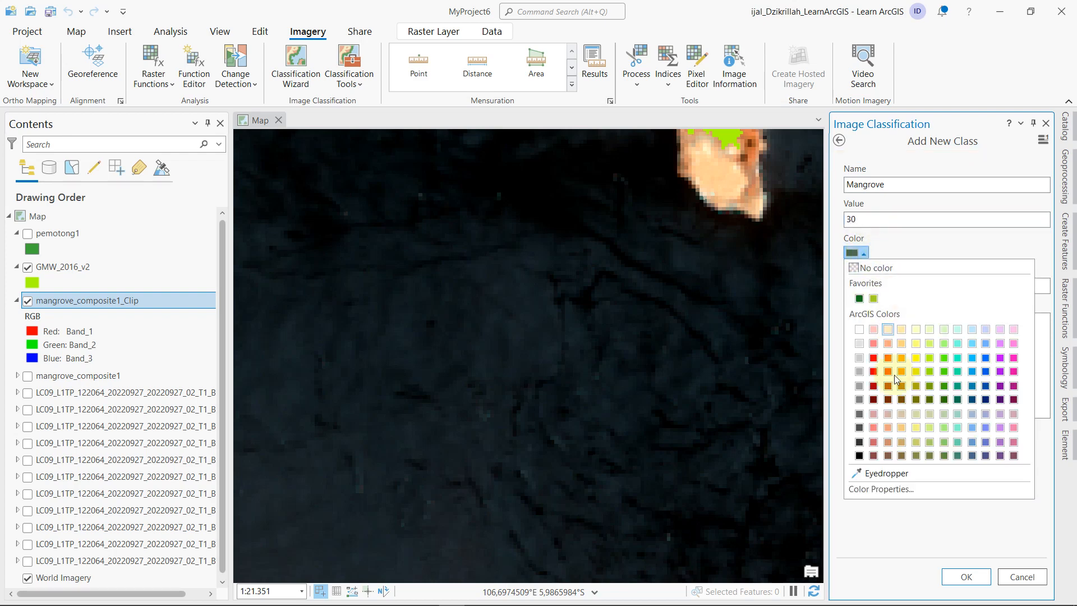
left_click(903, 372)
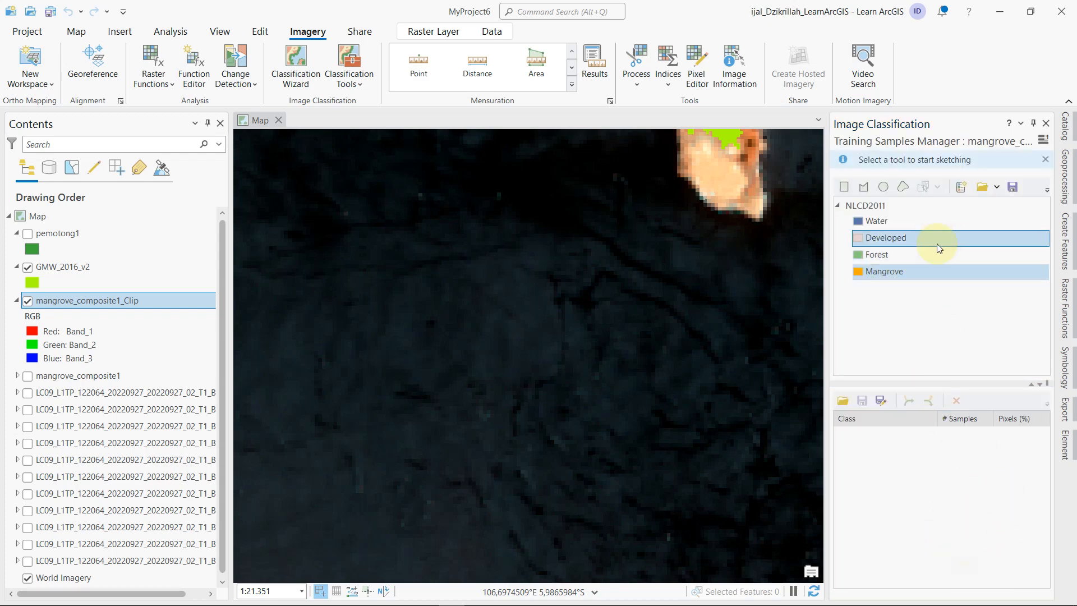
- Draw a triangular Water training sample with the Polygon tool in the open sea northwest of the mangrove island
left_click(943, 222)
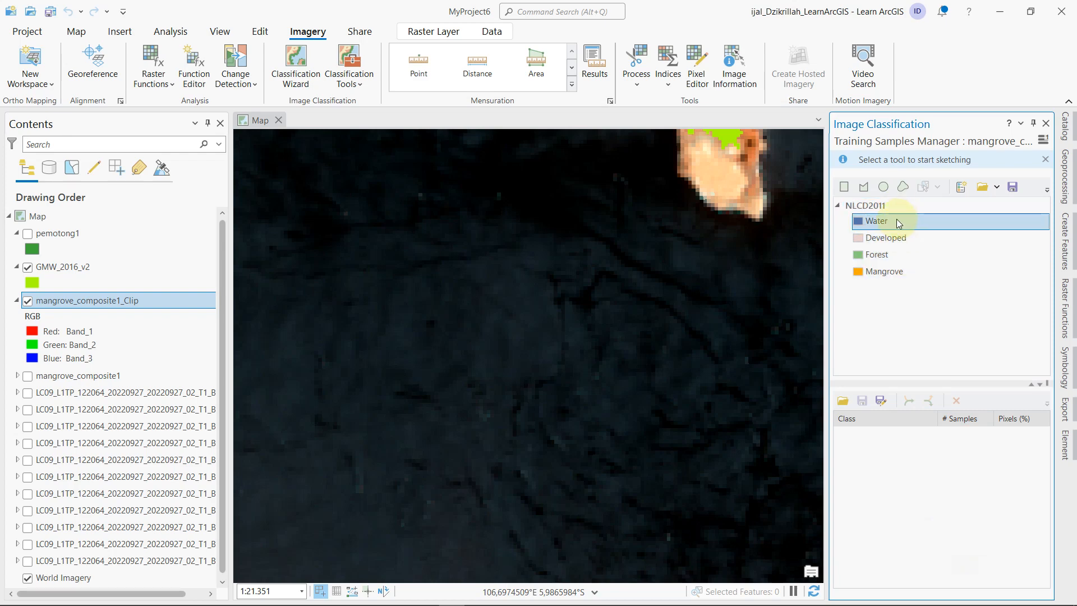
left_click(865, 187)
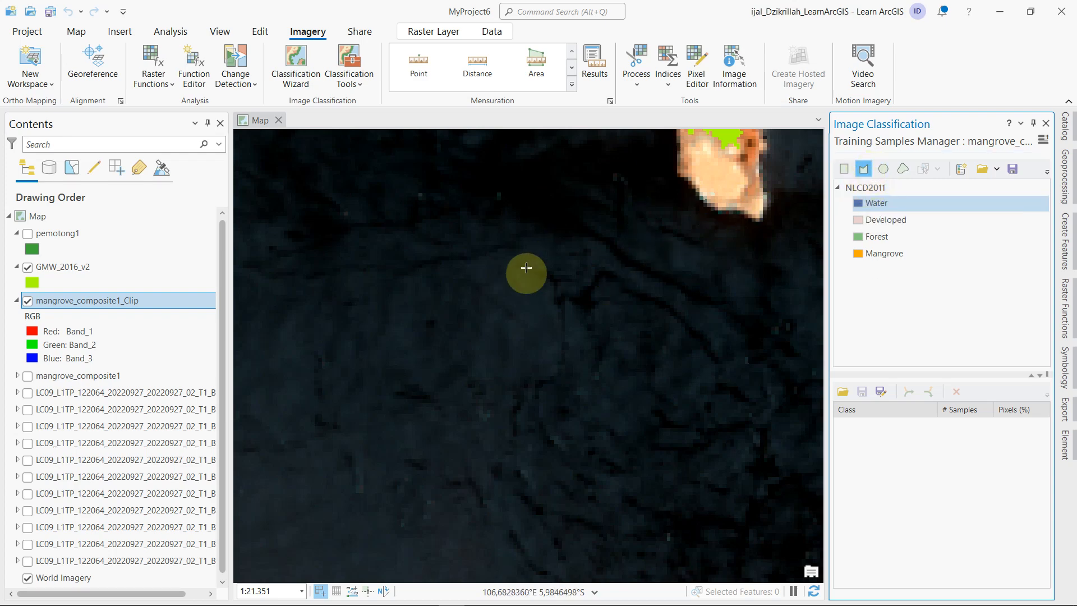
scroll(533, 263, "down", 2)
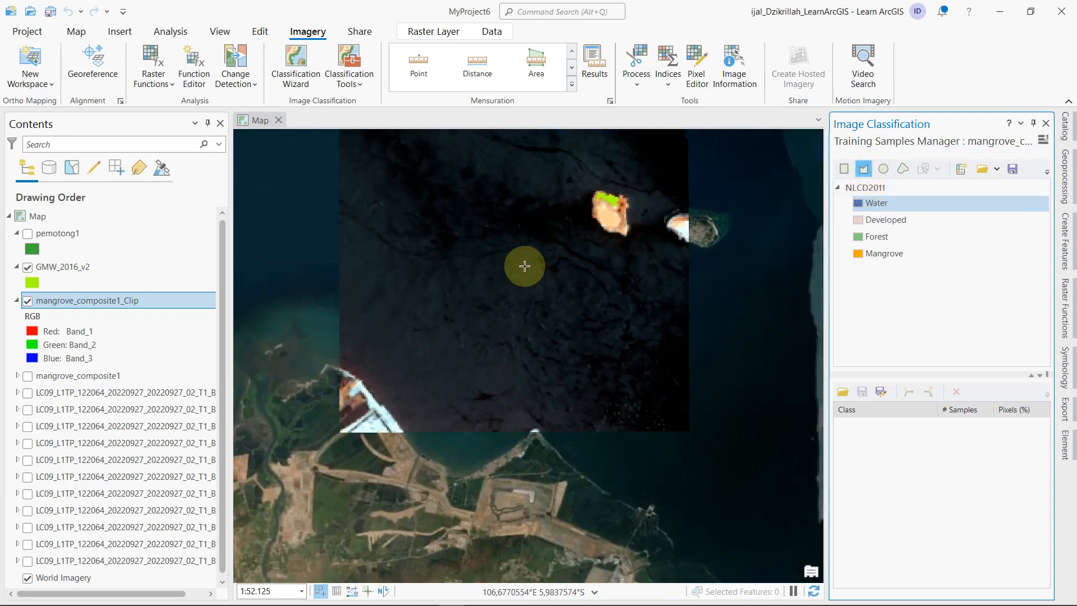
left_click_drag(525, 266, 548, 314)
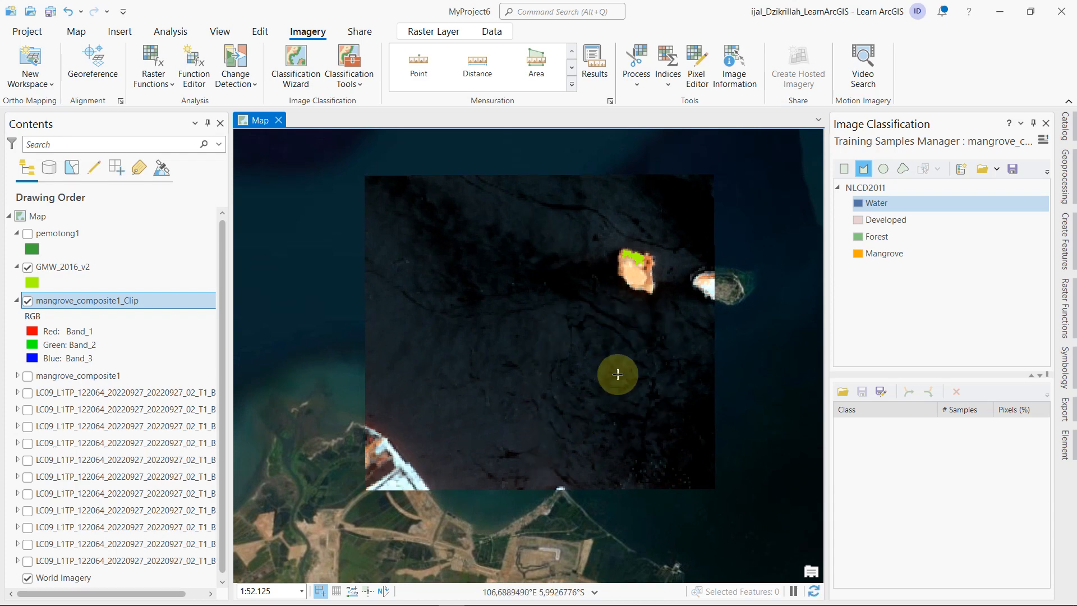
scroll(533, 247, "up", 2)
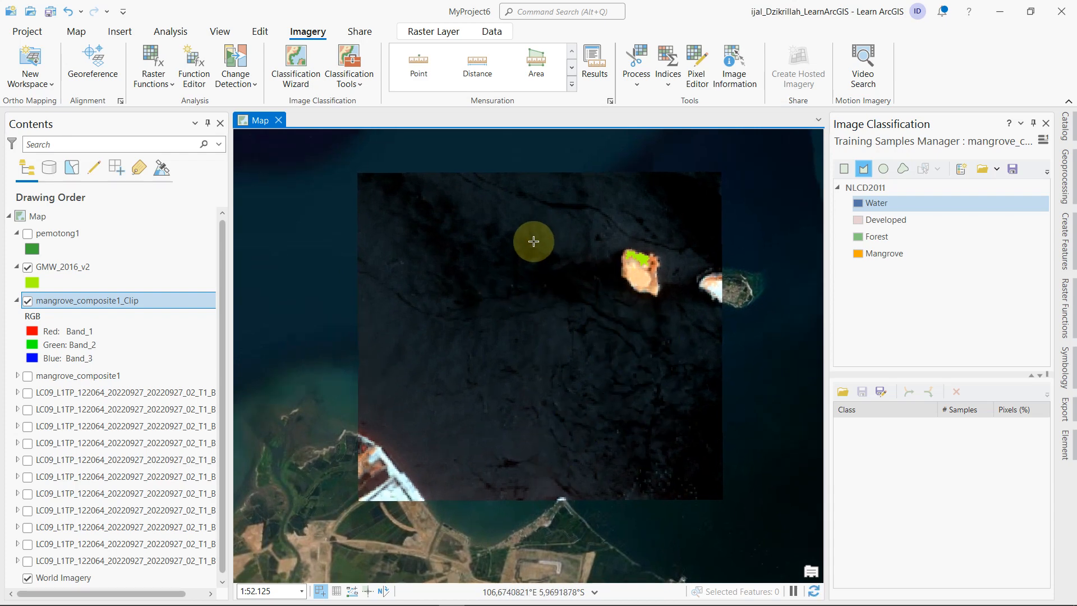
left_click(471, 198)
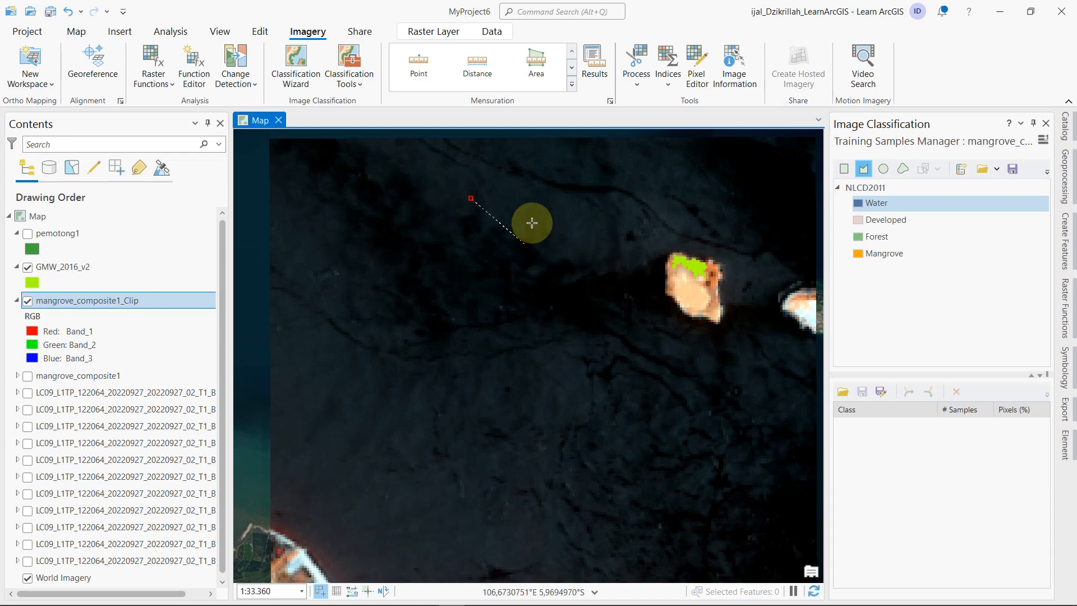
left_click(537, 189)
left_click(523, 271)
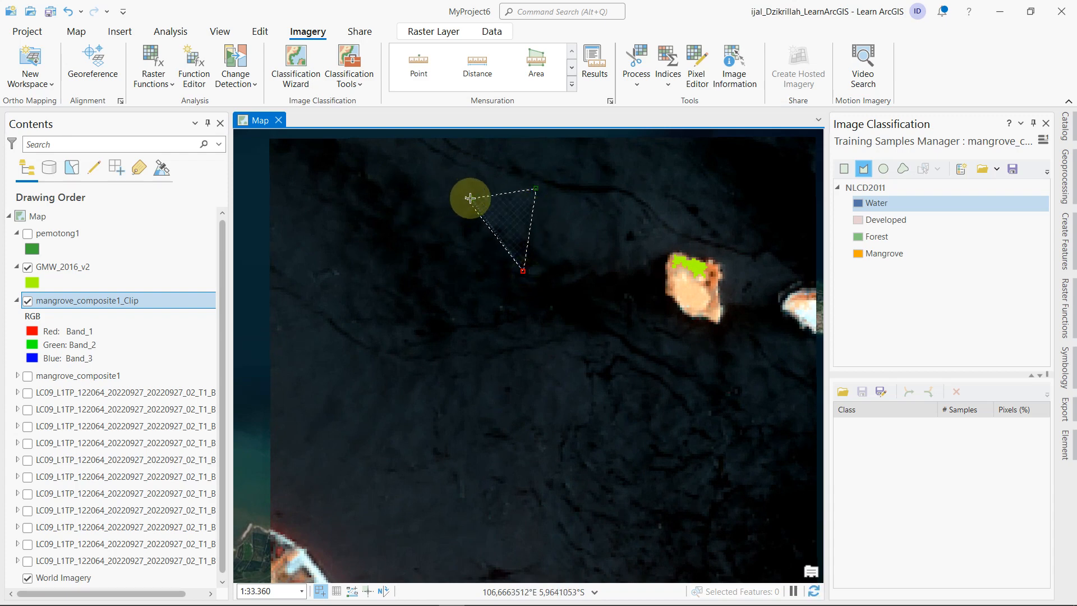
double_click(471, 200)
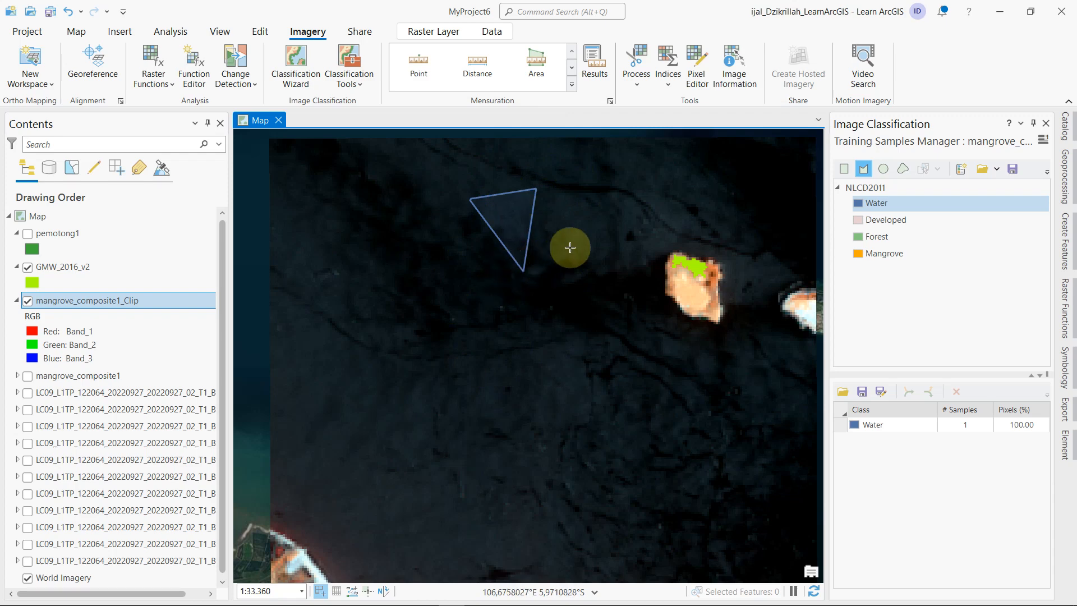
- Draw two more triangular Water samples, one south of the first sample and one just west of the mangrove island
left_click(492, 318)
left_click(534, 386)
double_click(575, 320)
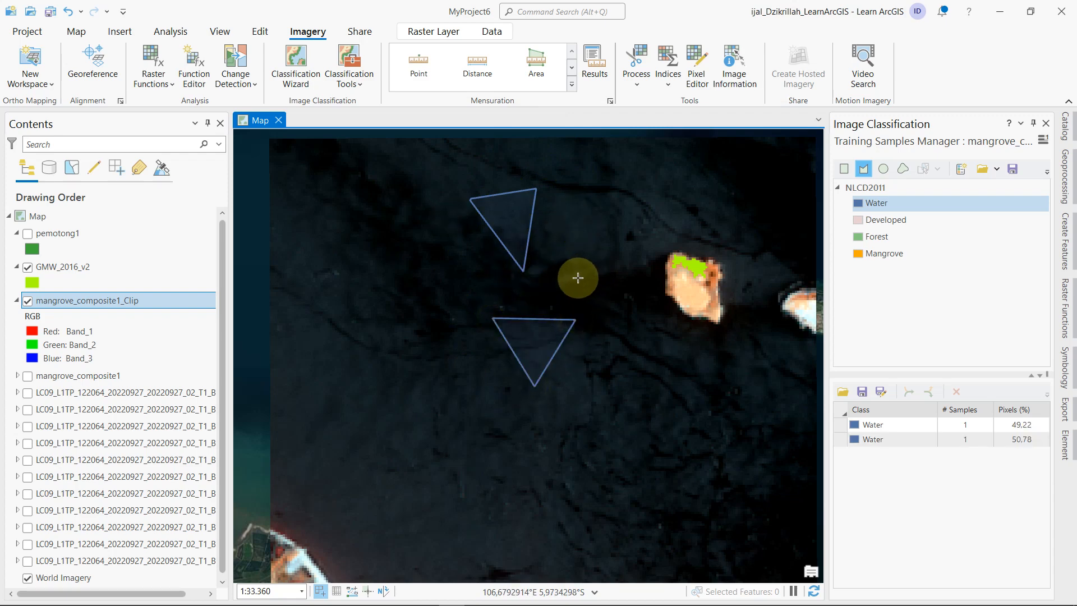
left_click(578, 278)
left_click(595, 217)
double_click(636, 250)
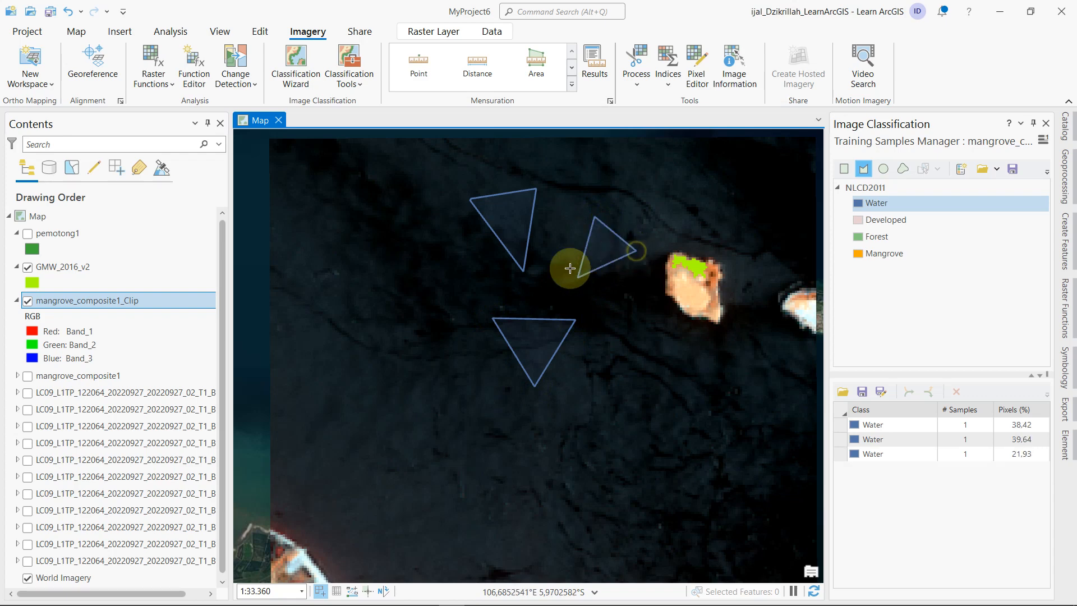
- Add a small Water sample between the two northern triangles and a larger one in the sea southwest of the first sample
left_click(555, 221)
left_click(552, 262)
double_click(573, 229)
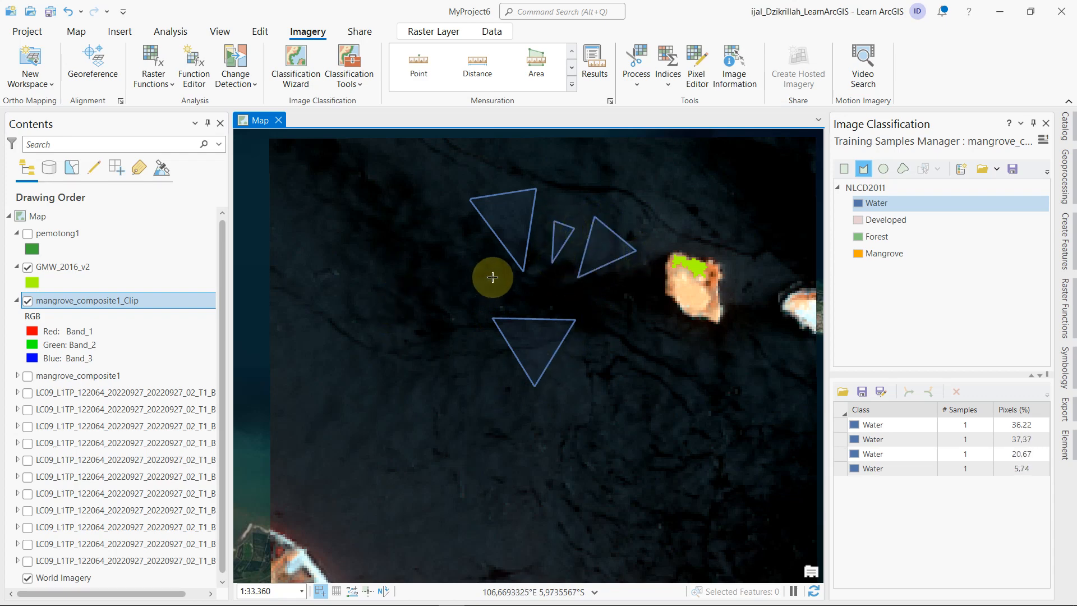
left_click(450, 258)
left_click(392, 323)
double_click(444, 354)
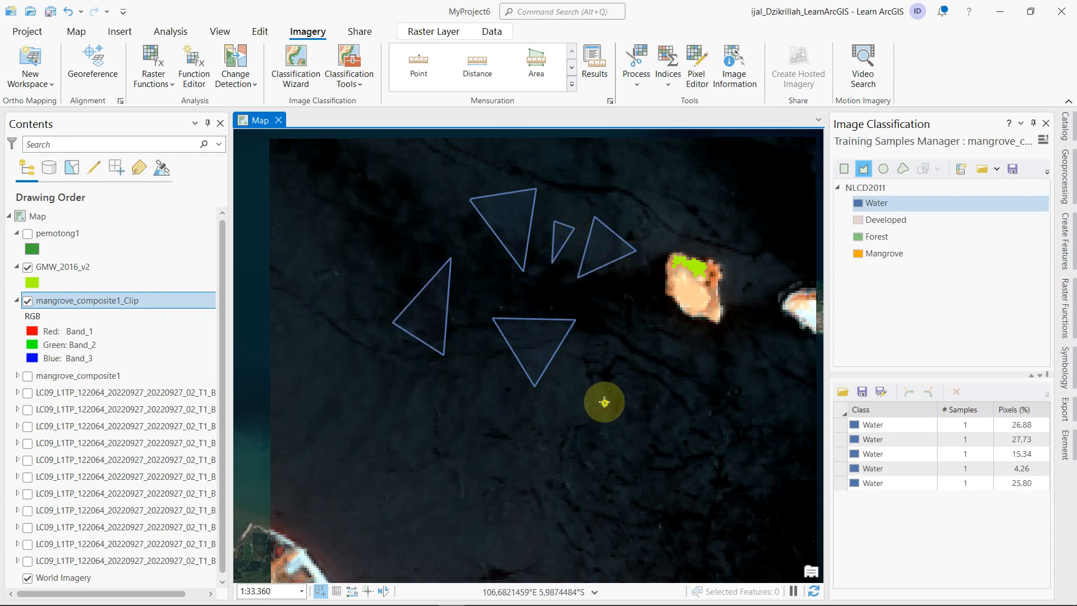
- Draw two triangular Water samples in the sea south of the mangrove island, one to its southwest and one to its southeast
left_click(605, 402)
left_click(636, 357)
double_click(662, 400)
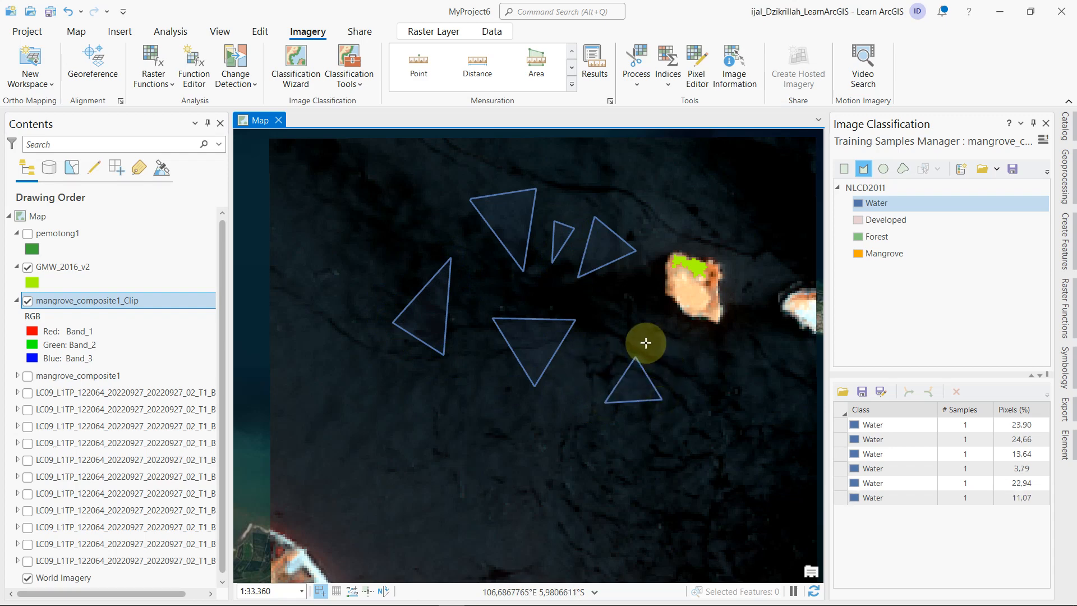
left_click_drag(683, 390, 584, 343)
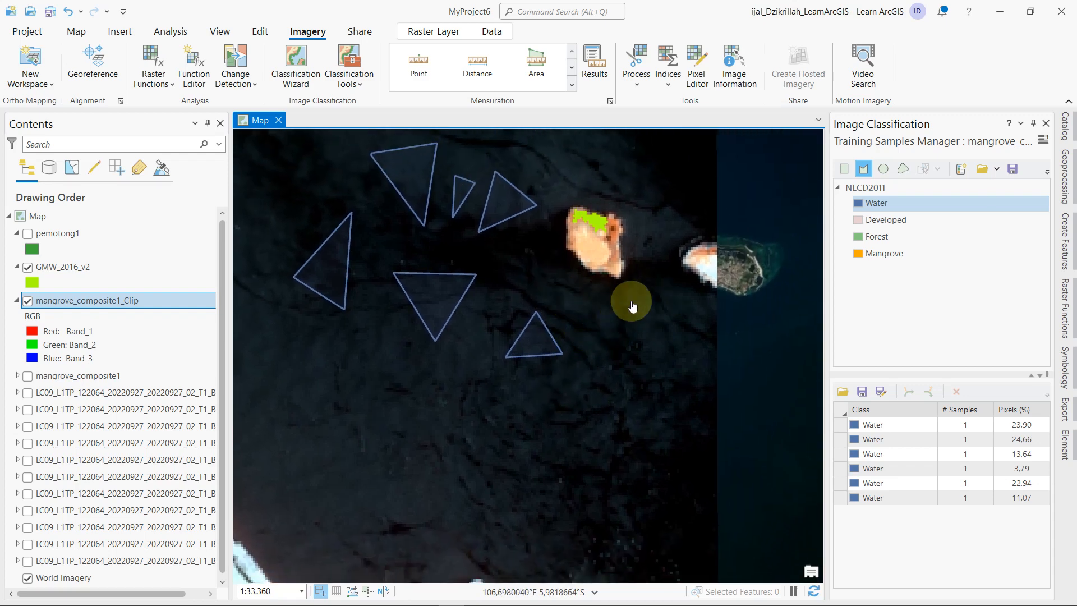
left_click(594, 317)
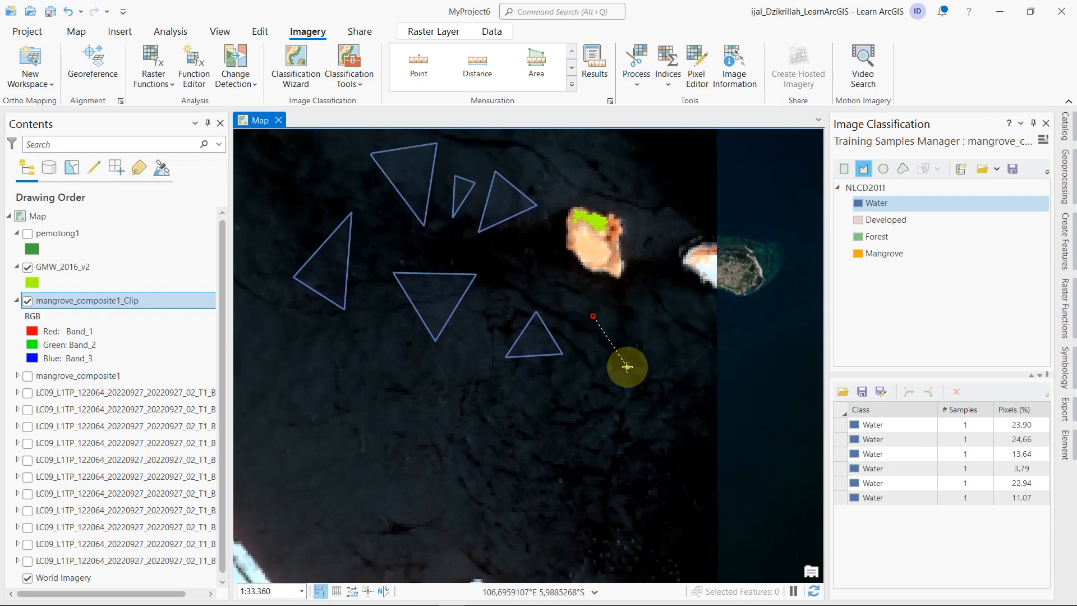
left_click(628, 367)
double_click(669, 324)
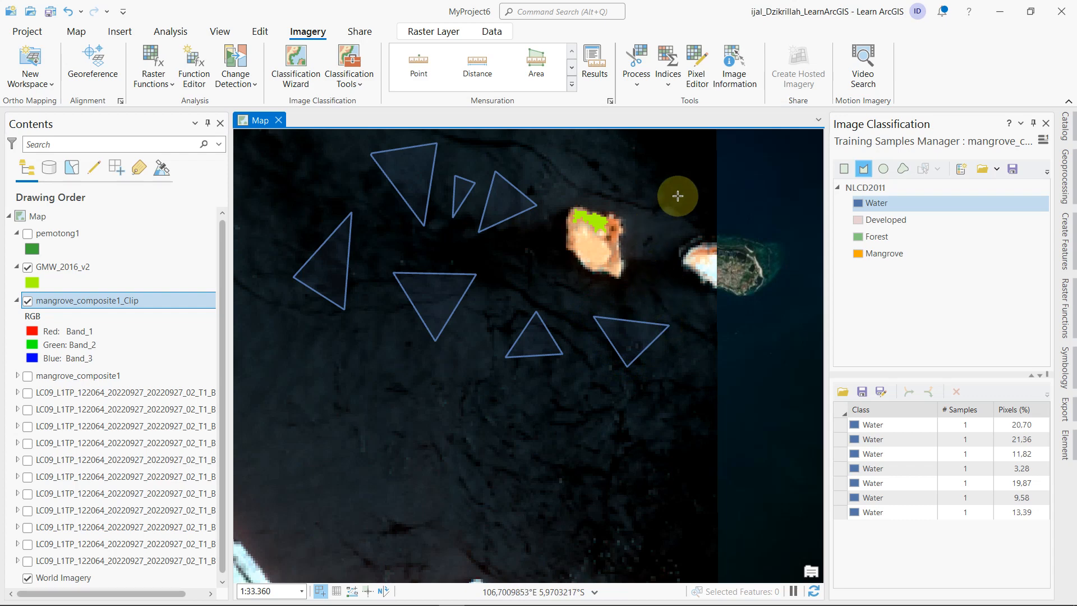
- Draw two triangular Water samples, one northeast of the mangrove island near the eastern islet and one directly north of it
left_click(696, 166)
left_click(655, 204)
double_click(702, 223)
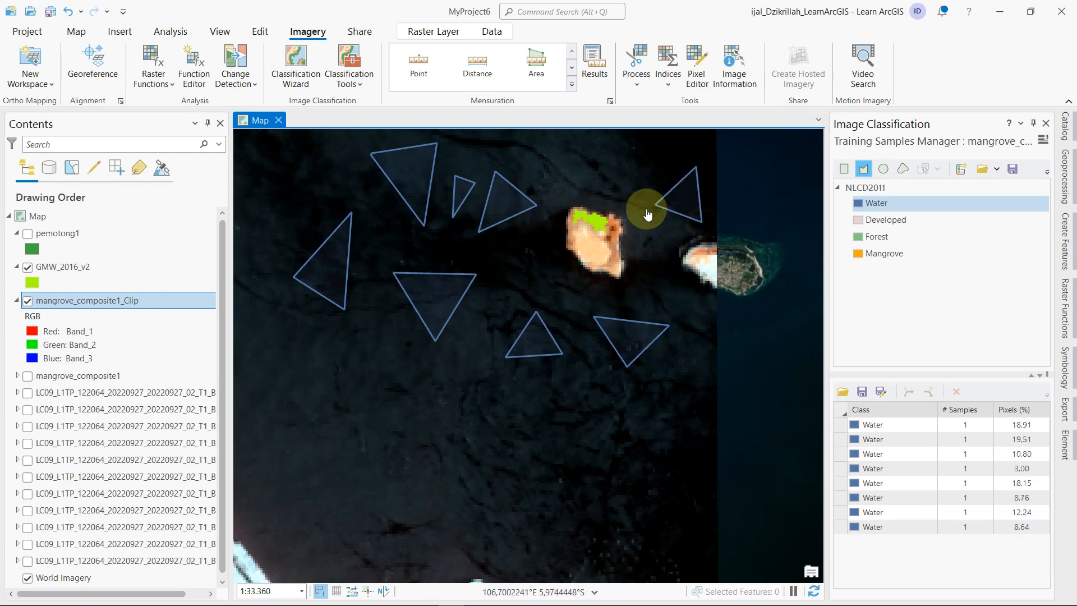
left_click_drag(644, 200, 690, 329)
left_click(660, 249)
left_click(607, 287)
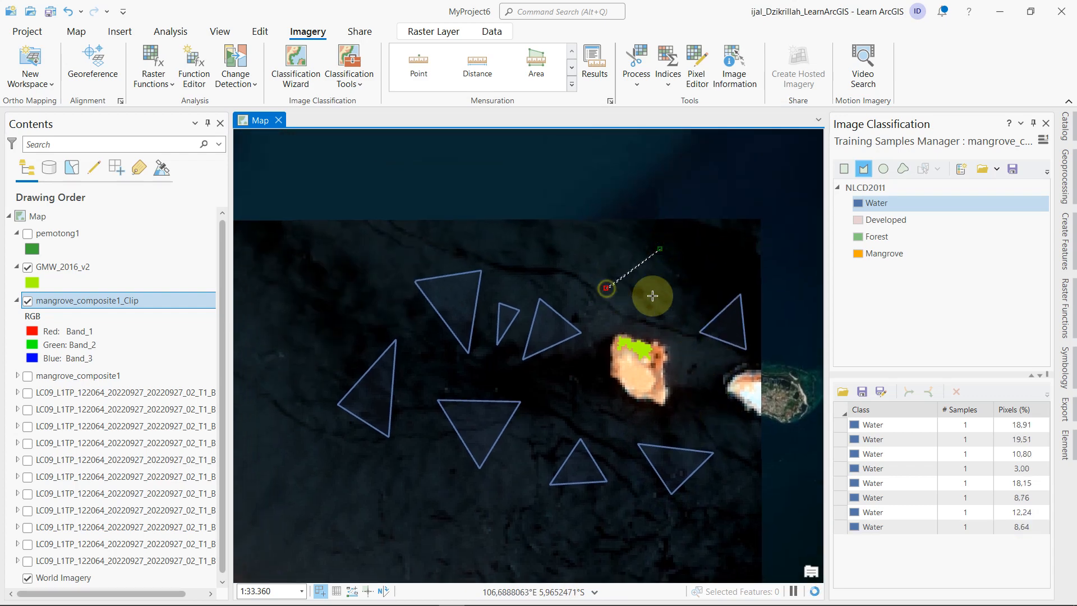
double_click(671, 302)
- Add a triangular Water sample close to the southwest shore of the mangrove island, above the existing southern triangles
left_click_drag(584, 247, 528, 220)
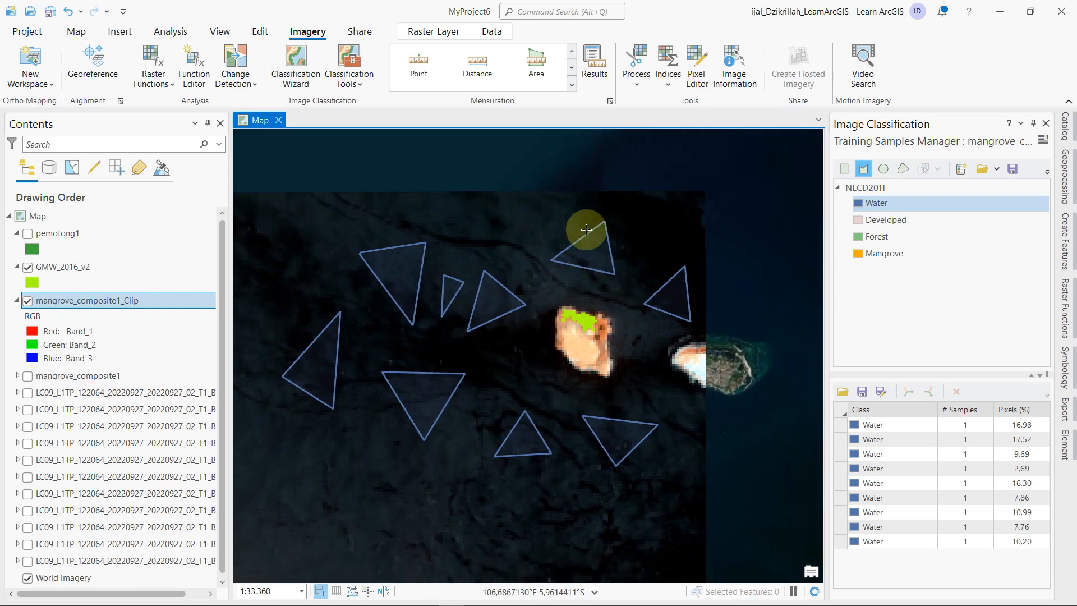
left_click_drag(589, 313, 704, 179)
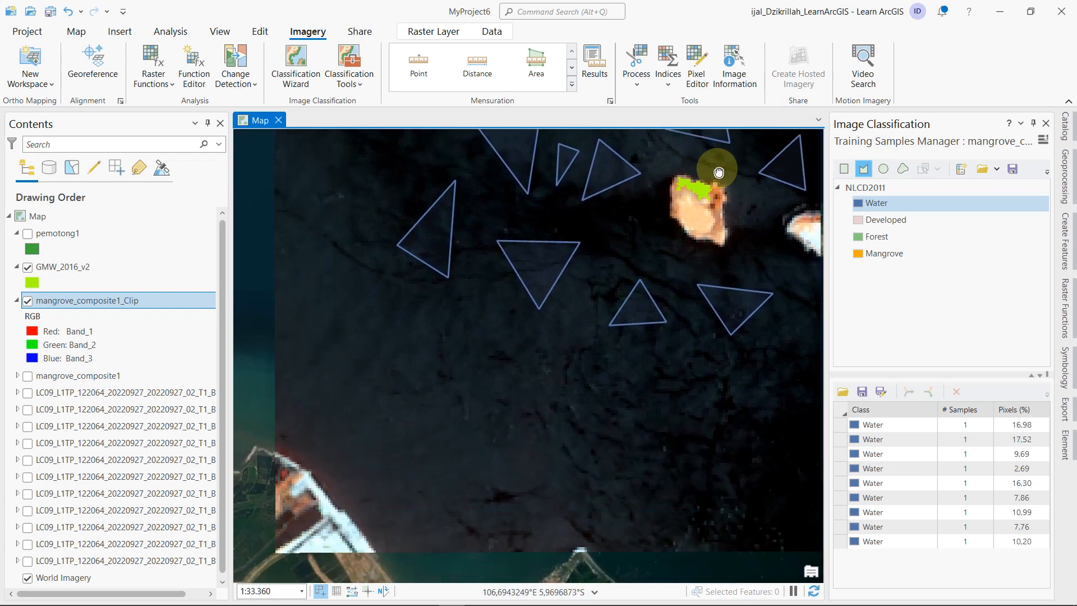
scroll(555, 278, "down", 2)
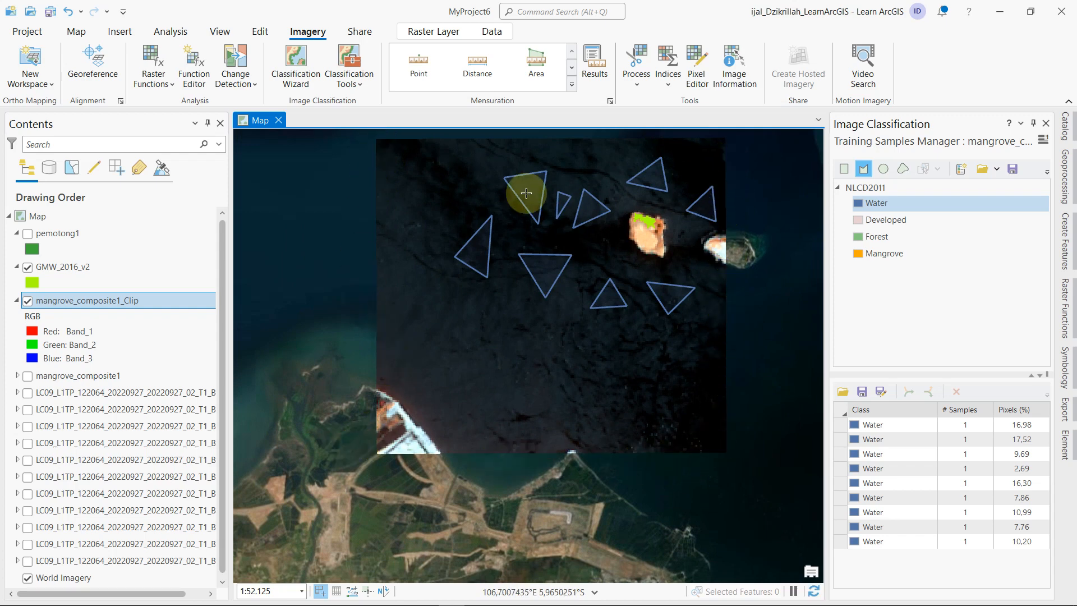
scroll(596, 272, "up", 4)
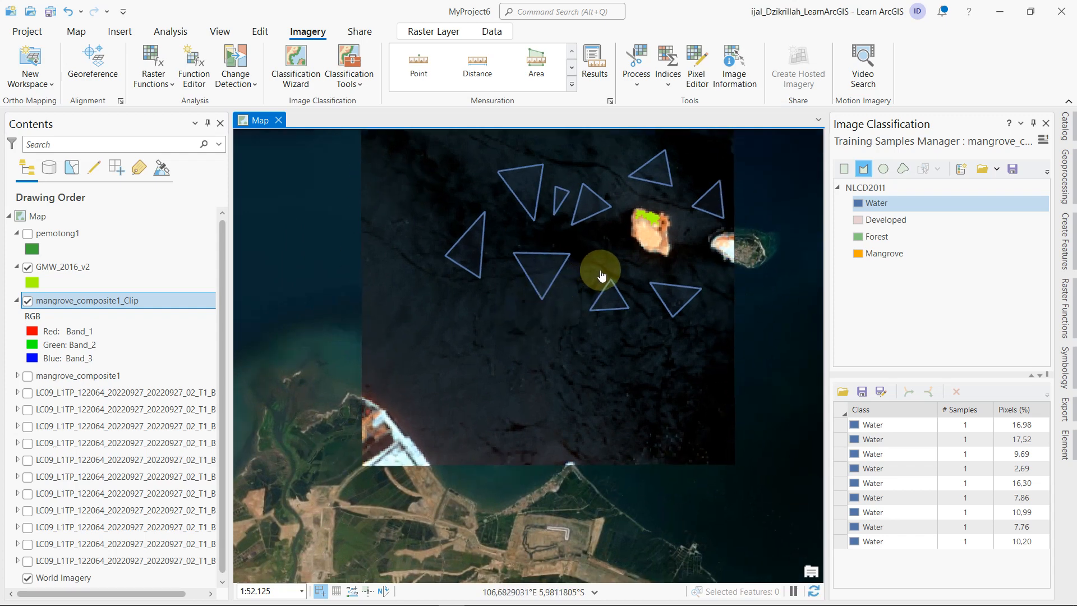
left_click(617, 184)
left_click(571, 241)
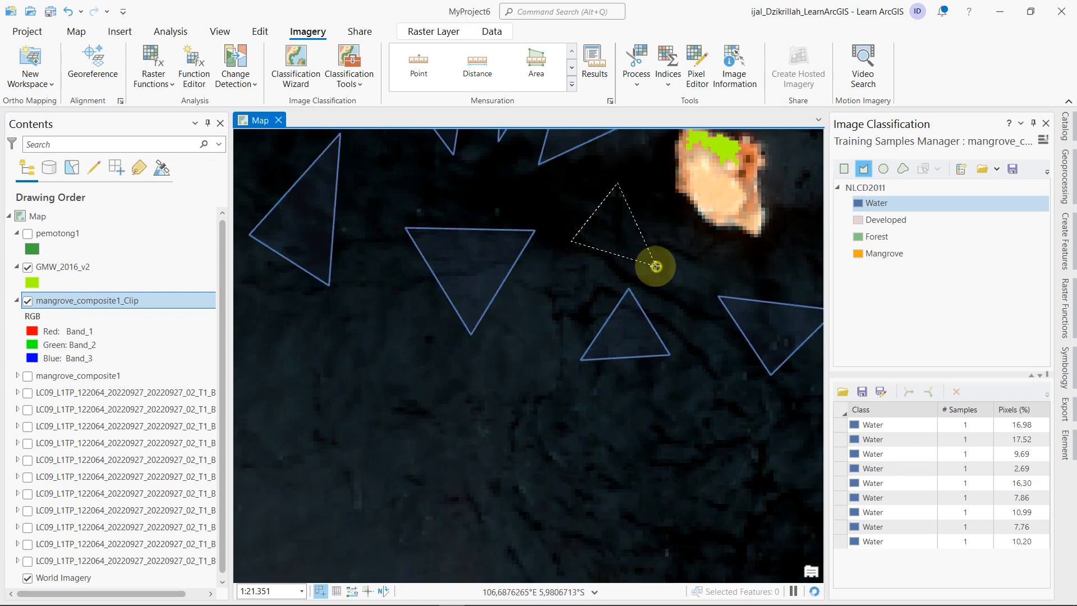
double_click(655, 266)
- Draw a triangular Water sample in the sea just southeast of the mangrove island, above the existing southeastern triangle
left_click_drag(717, 258, 493, 272)
left_click(592, 241)
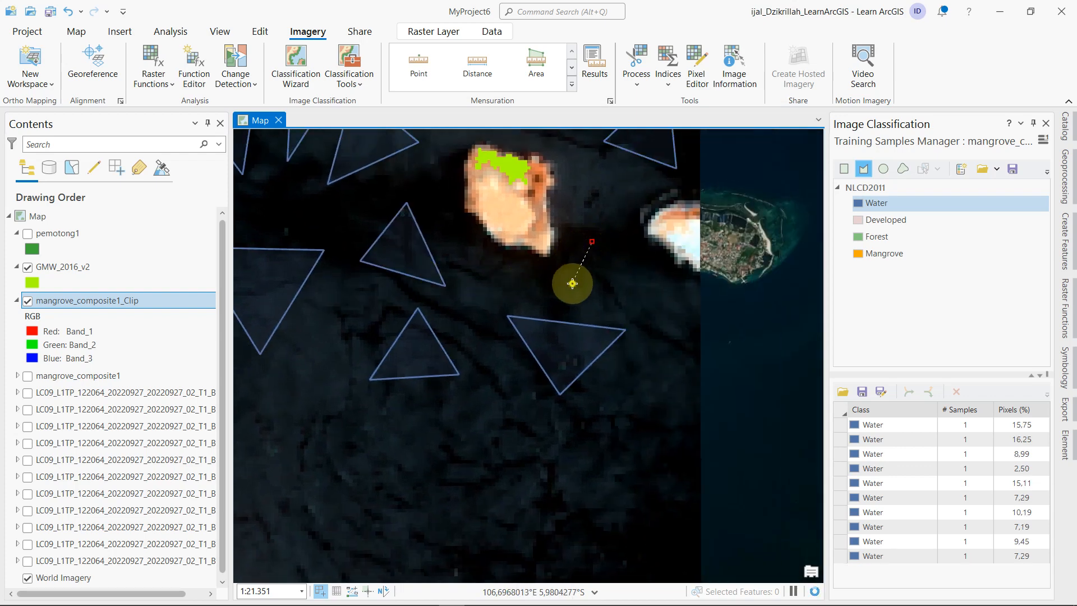
left_click(571, 282)
left_click(641, 302)
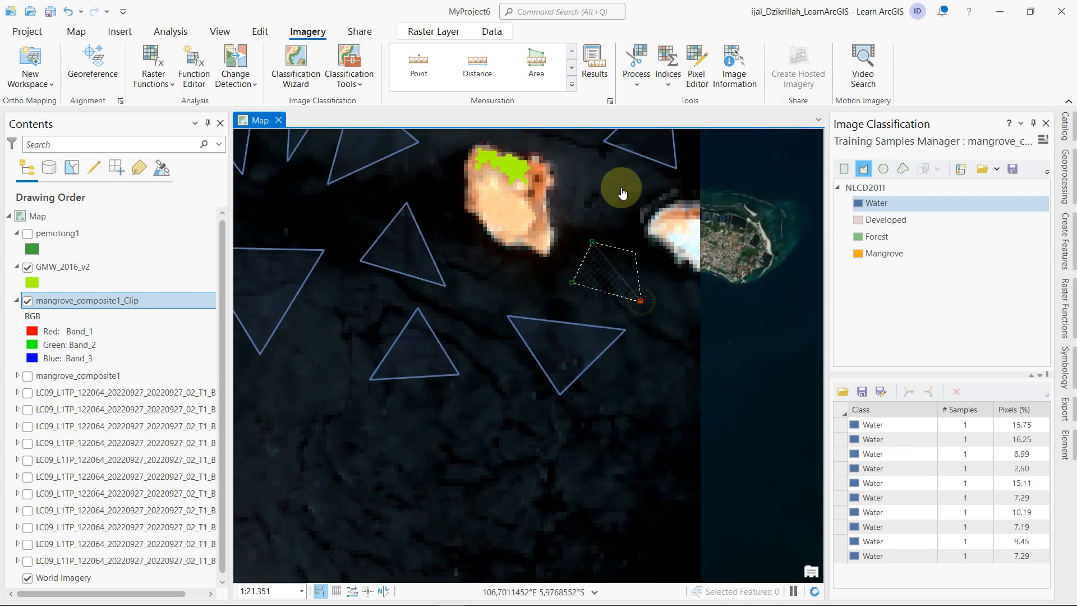
double_click(594, 239)
- Add one small triangular Water sample just north of the mangrove island and another just east of it
left_click_drag(589, 173, 673, 339)
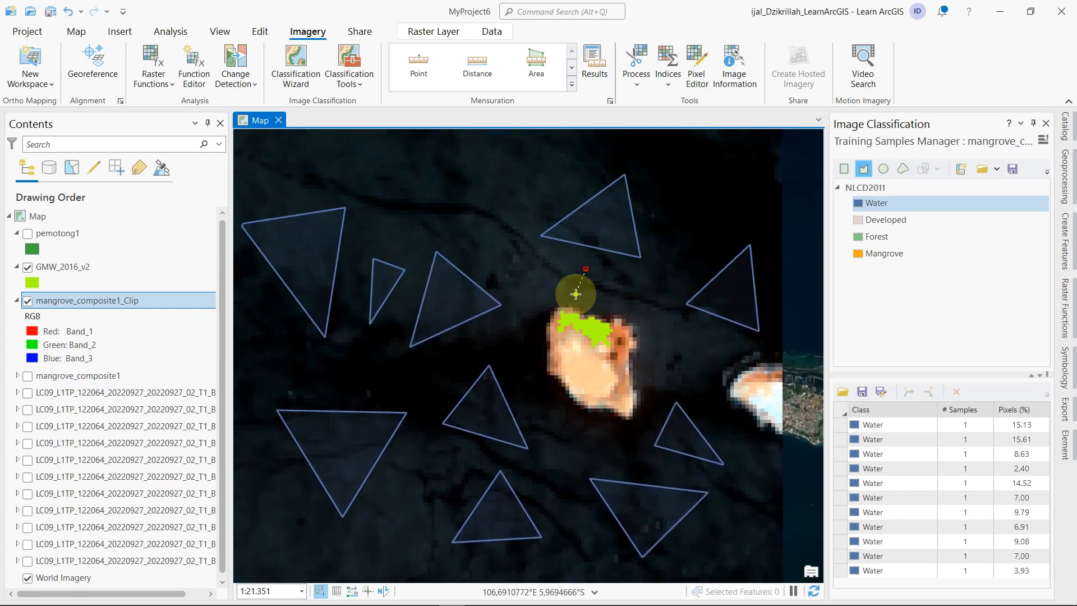
left_click(575, 294)
double_click(616, 296)
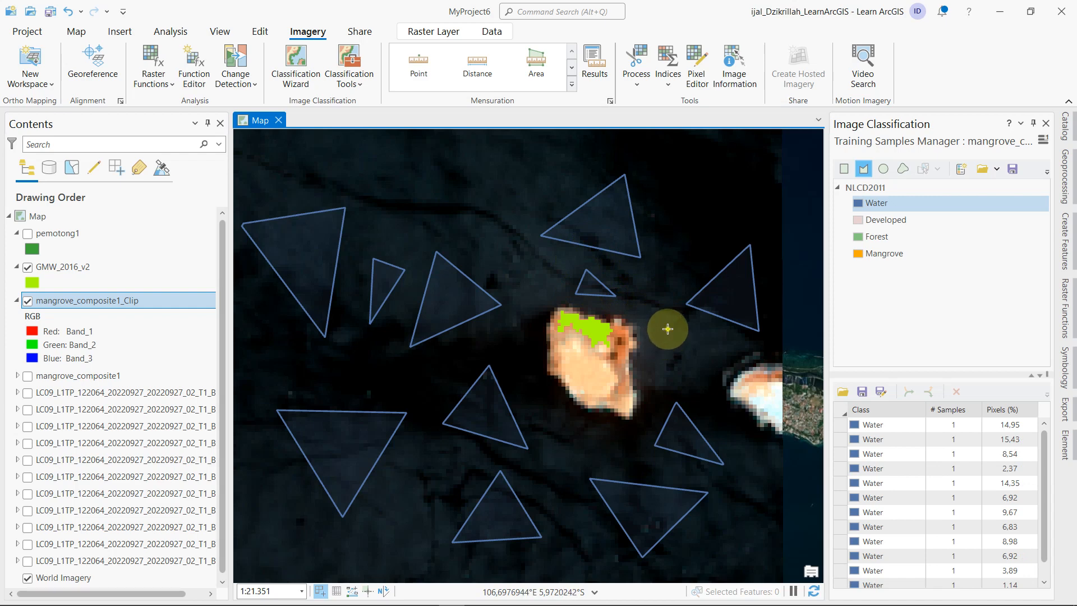
- Draw two four-sided Water samples, a larger one near the clip's northern edge and a small one just northwest of the mangrove island
left_click_drag(516, 264, 655, 392)
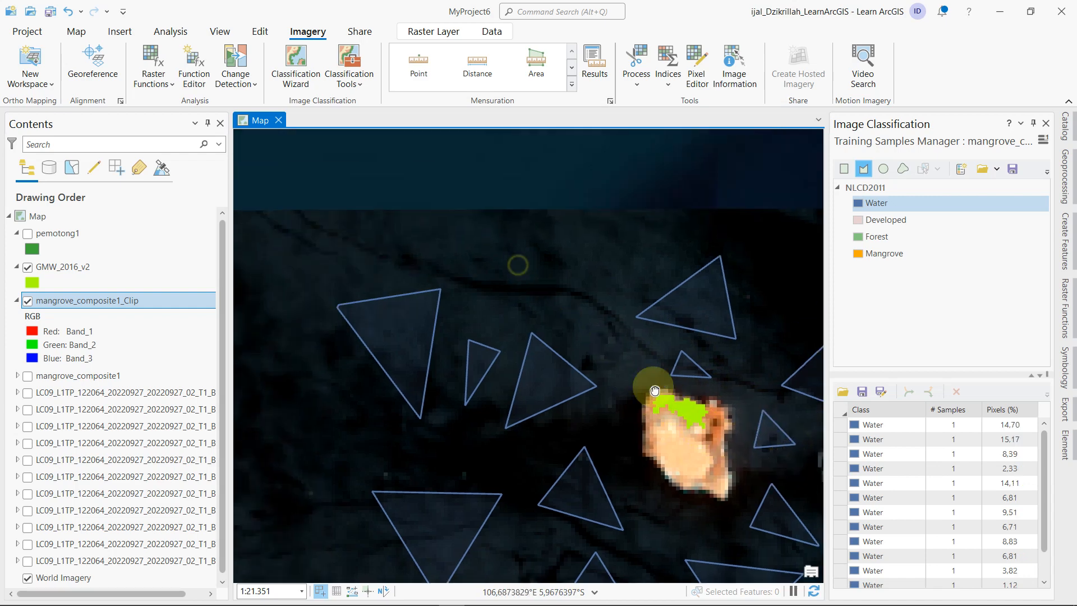
left_click(573, 280)
left_click(567, 340)
left_click(647, 350)
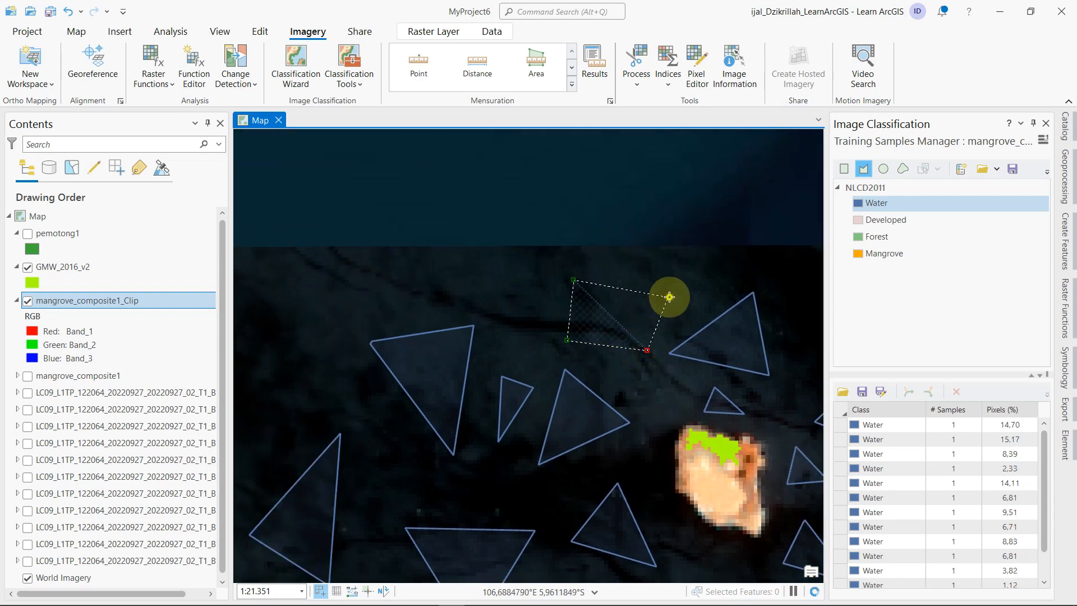
double_click(669, 297)
left_click(658, 377)
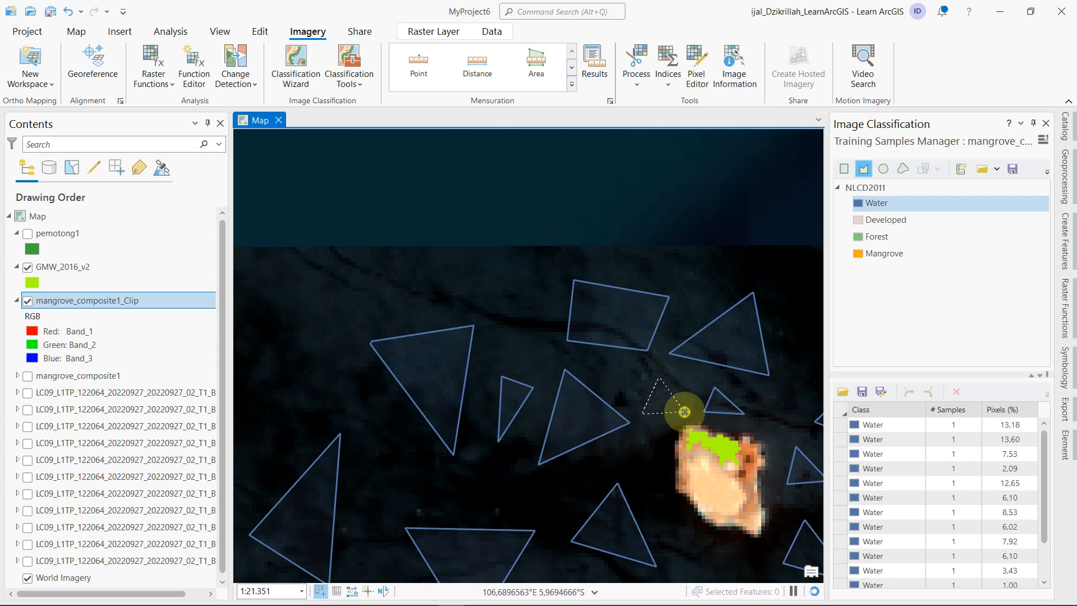
double_click(693, 383)
- Draw a triangular Water sample directly south of the mangrove island's southwest shore, between the existing triangles there
left_click_drag(642, 435, 614, 237)
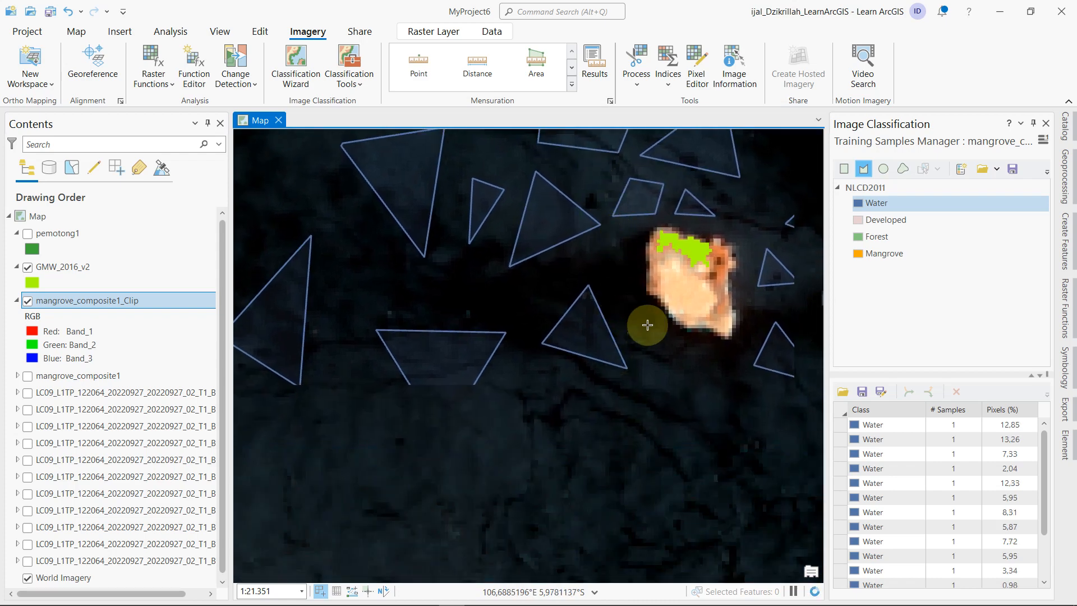
left_click(647, 323)
left_click(644, 383)
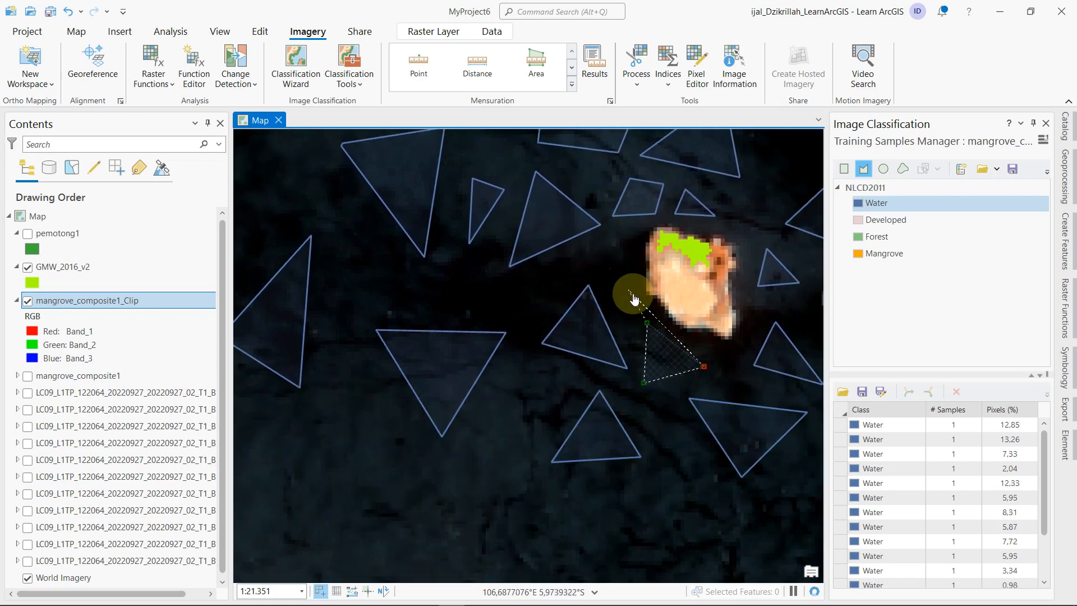
double_click(648, 326)
- Draw a small six-sided Water sample just below the southern tip of the mangrove island
scroll(717, 354, "up", 4)
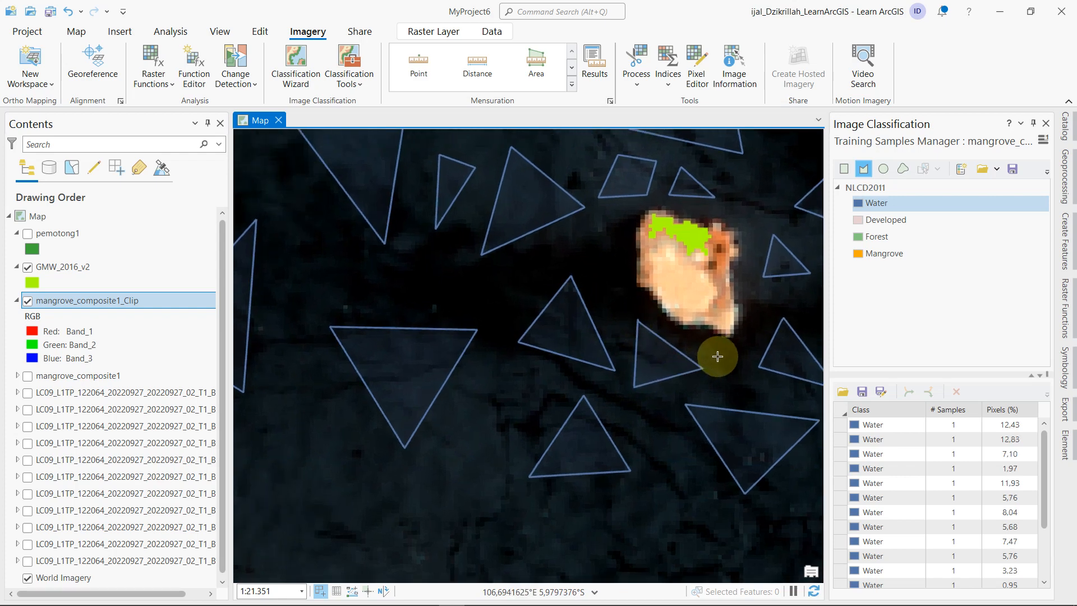
left_click(750, 337)
left_click(709, 403)
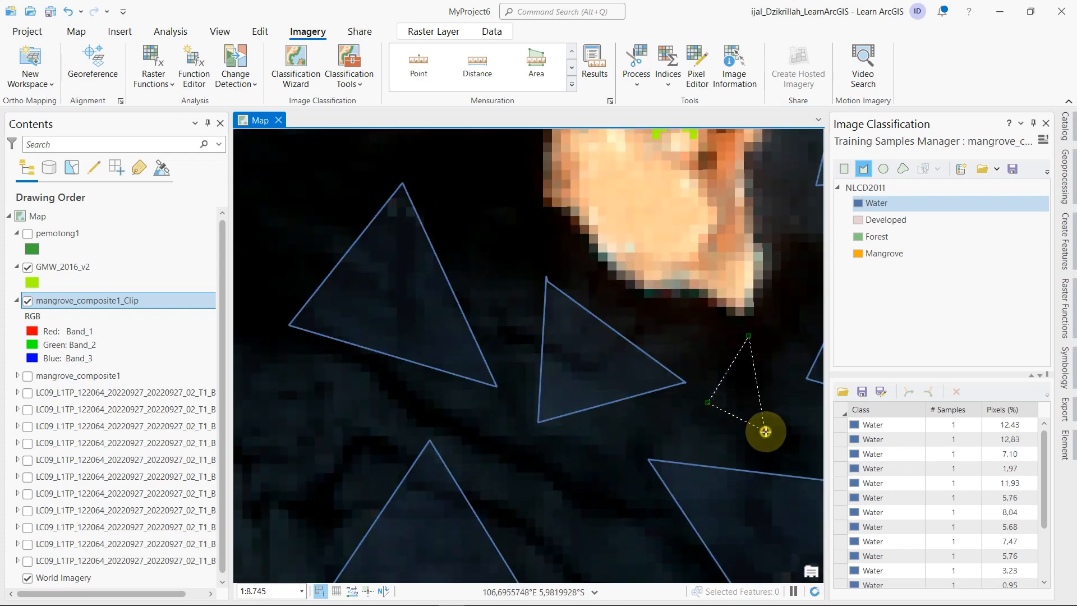
left_click(766, 431)
left_click(789, 424)
left_click(796, 357)
double_click(789, 326)
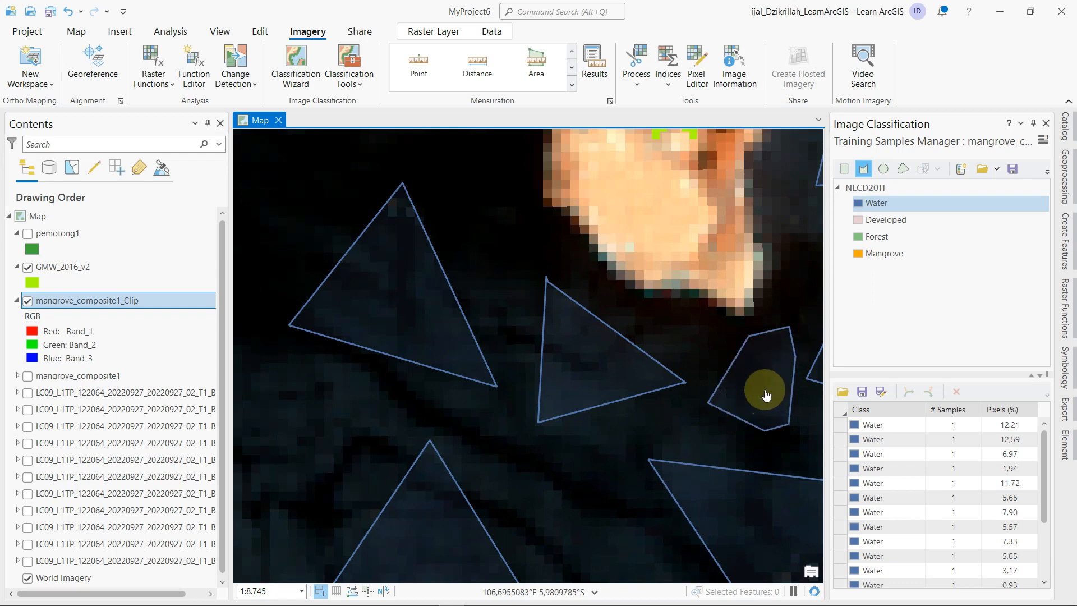
- Draw a narrow four-sided Water sample close to the west shore of the mangrove island
left_click_drag(764, 392, 527, 469)
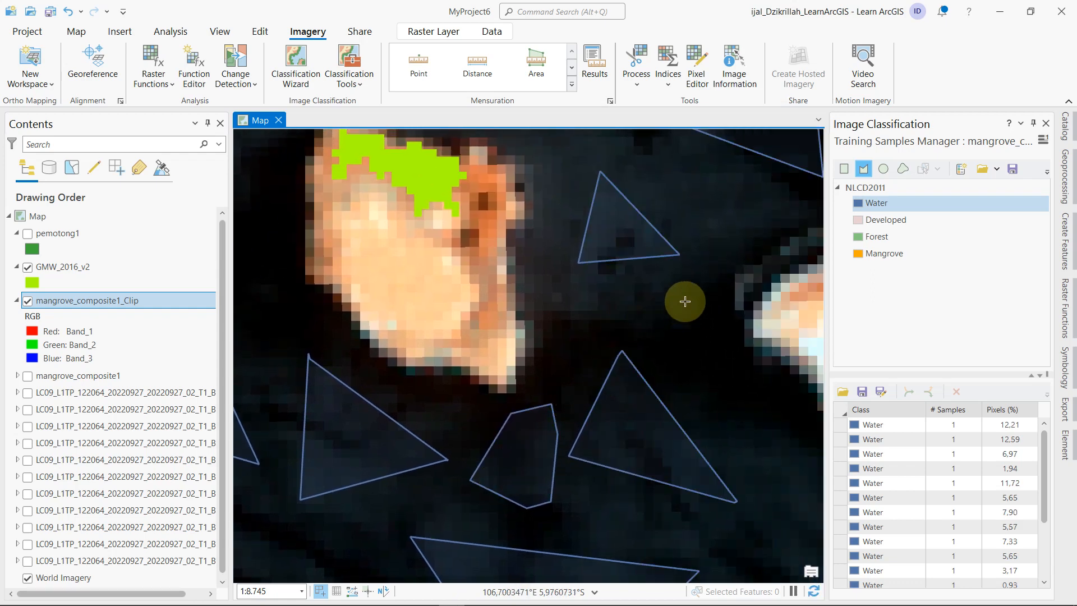
scroll(624, 348, "down", 4)
scroll(522, 354, "up", 4)
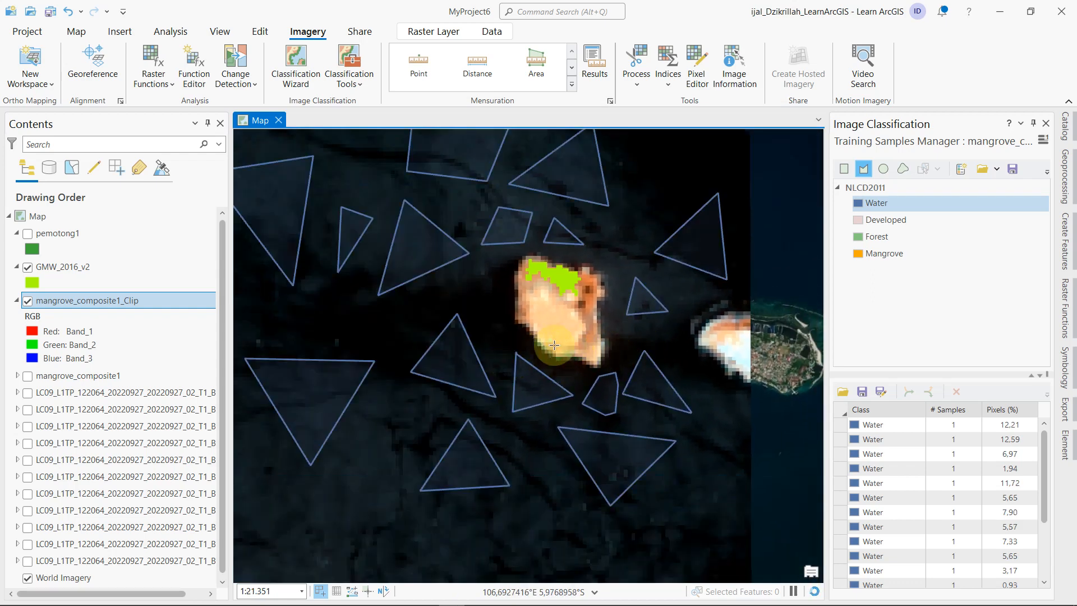
left_click(615, 303)
left_click(599, 340)
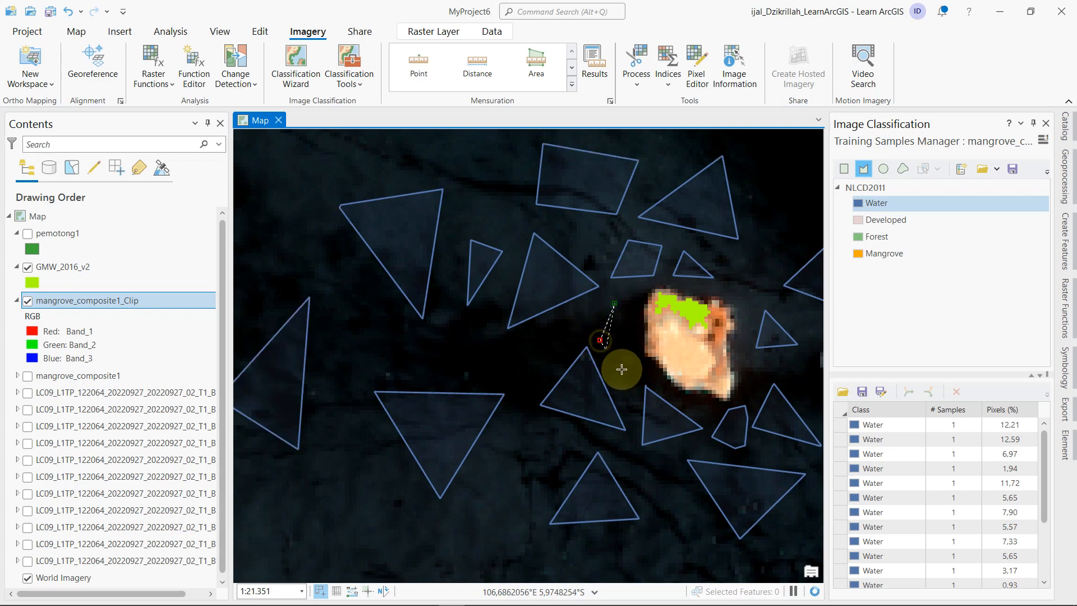
double_click(633, 307)
- Draw two four-sided Water samples in the gaps west of the mangrove island, the second farther west above the large inverted triangle
mouse_move(548, 379)
left_mouse_down()
mouse_move(608, 342)
mouse_move(646, 275)
left_mouse_up()
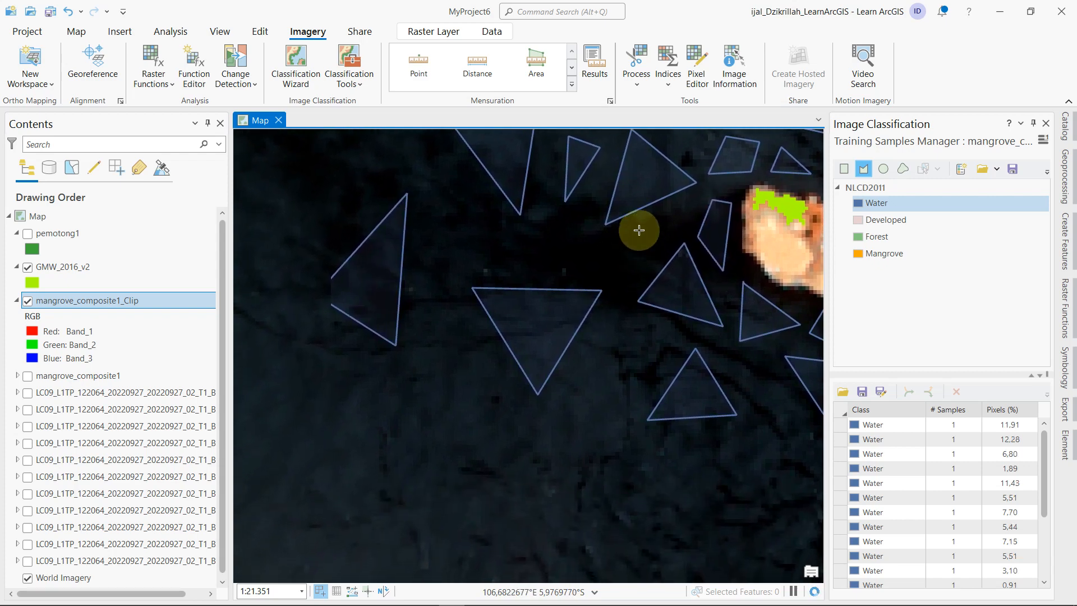
left_click(639, 229)
left_click(603, 262)
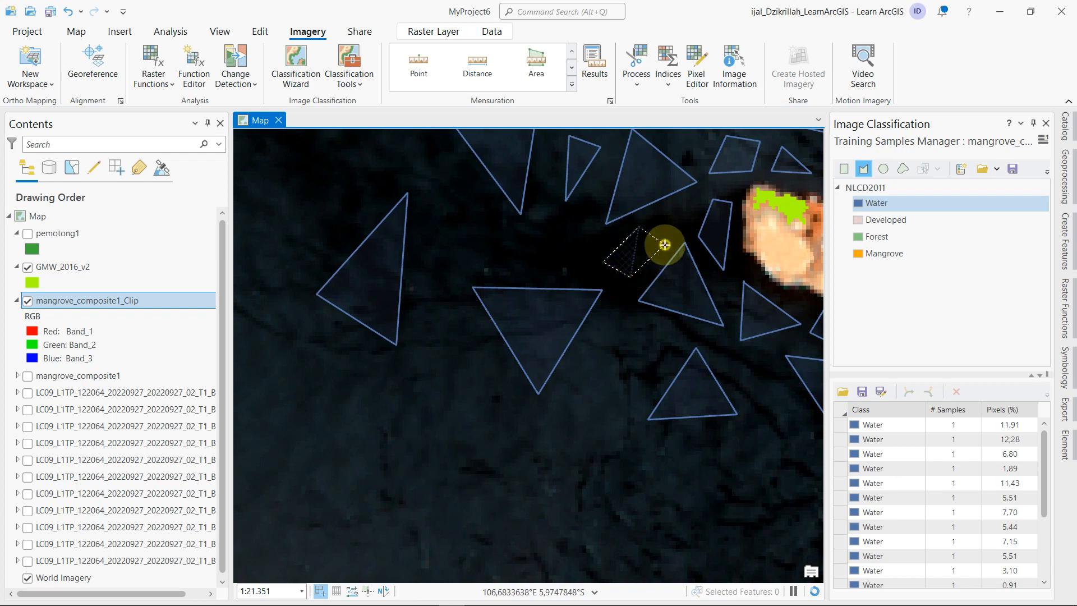
double_click(639, 227)
left_click_drag(529, 277, 630, 344)
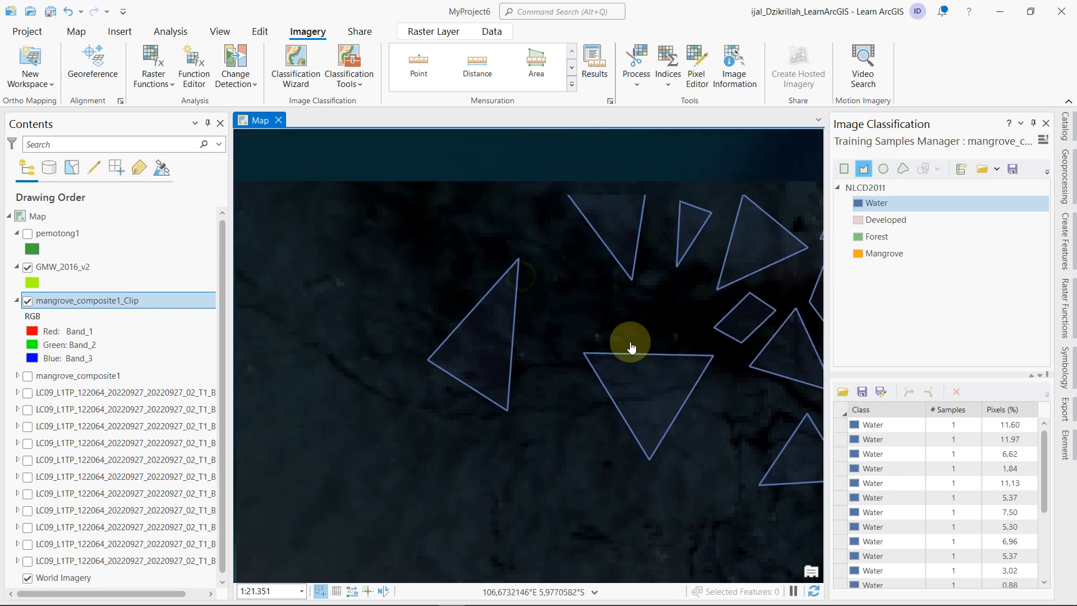
left_click(656, 286)
left_click(590, 315)
left_click(652, 332)
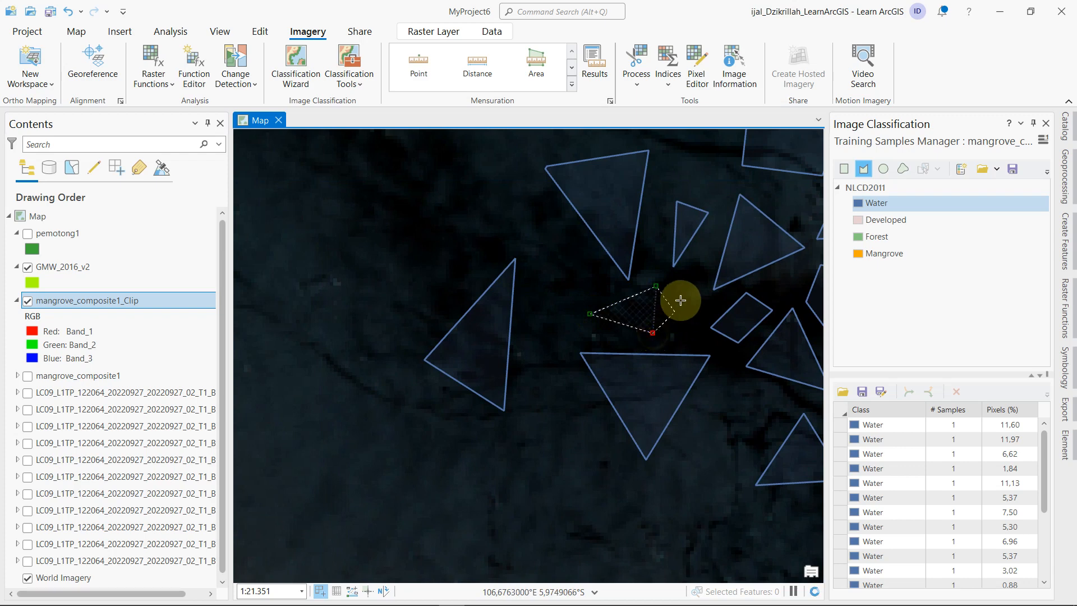
double_click(687, 290)
- Draw a triangular Water sample in the open sea southwest of the large inverted triangle
mouse_move(561, 312)
left_mouse_down()
mouse_move(594, 212)
mouse_move(561, 212)
left_mouse_up()
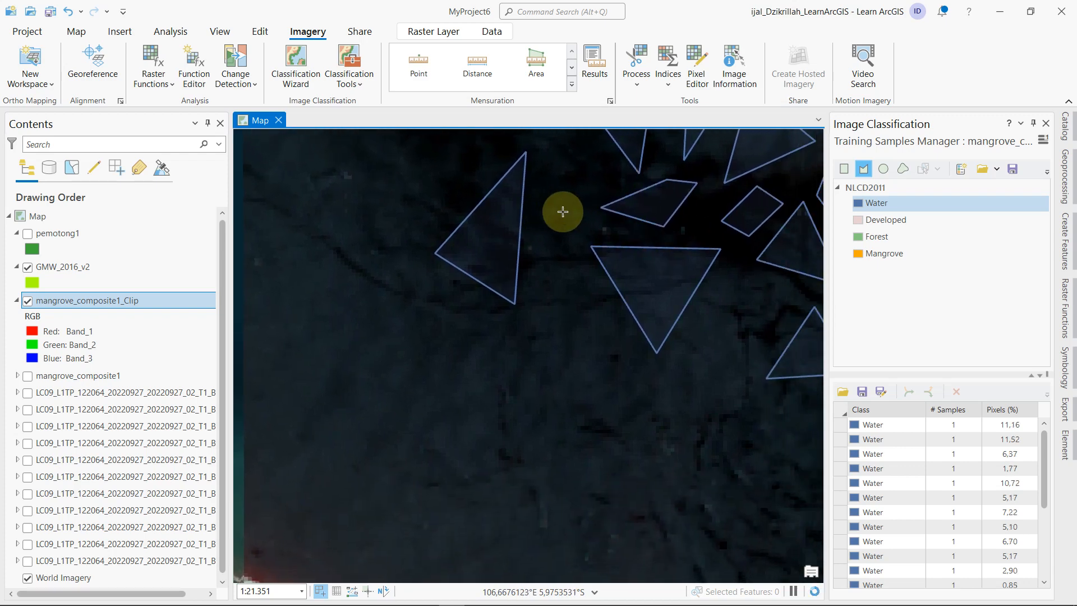
left_click(561, 297)
left_click(492, 387)
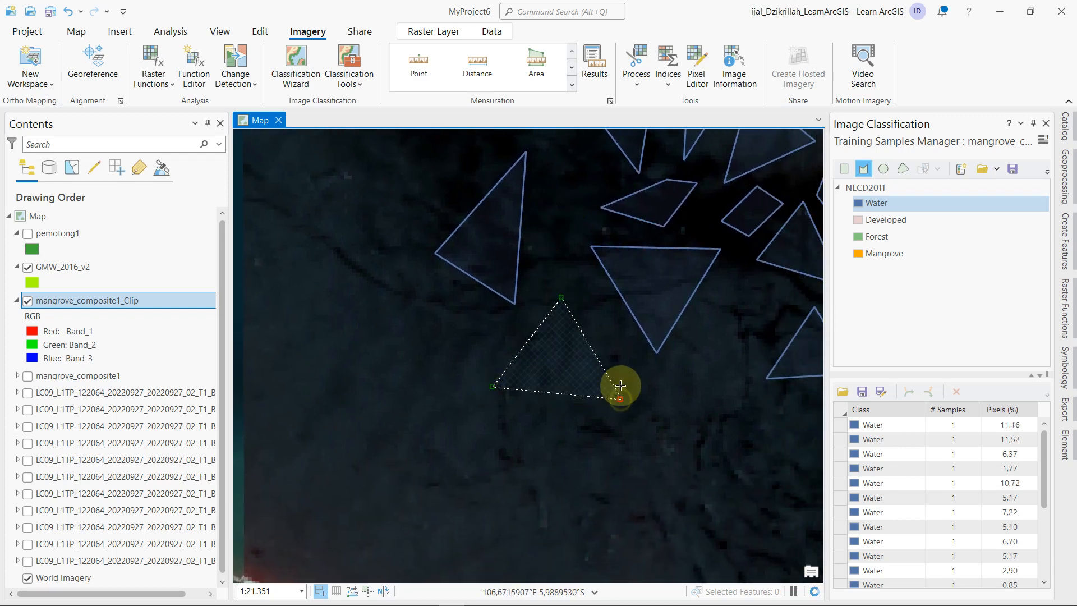
double_click(562, 296)
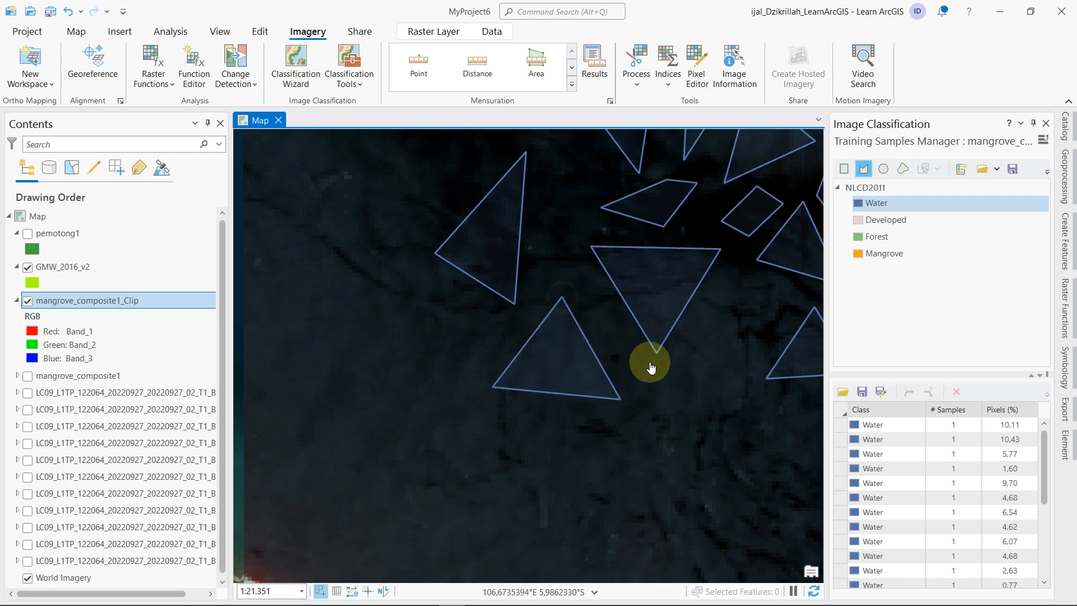
- Add a large four-sided Water sample southeast of the large inverted triangle and a small triangular one just northeast of it
left_click_drag(649, 360, 457, 378)
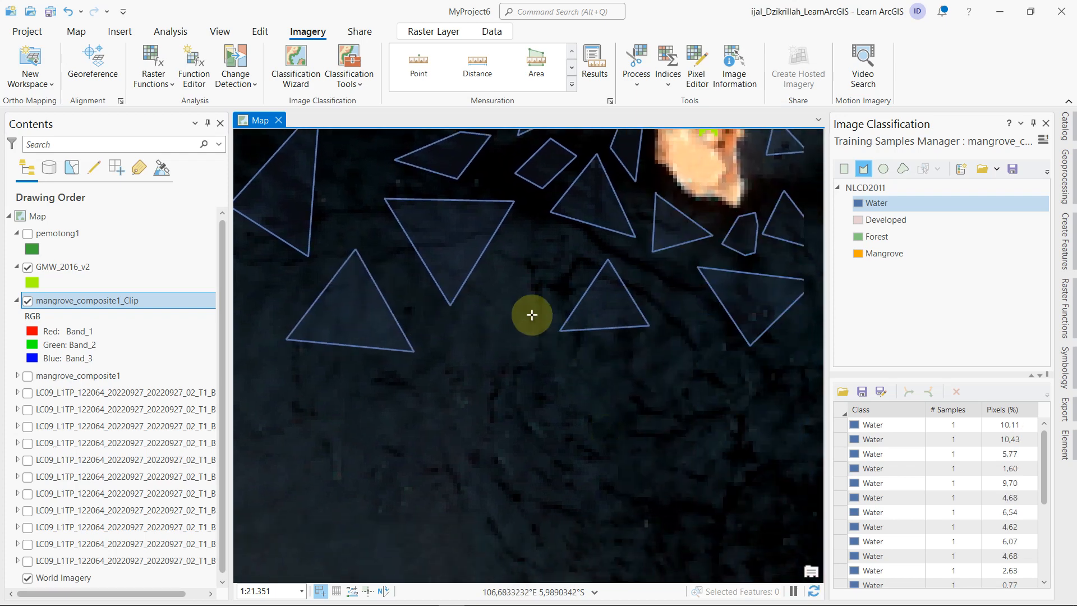
left_click(511, 266)
left_click(446, 374)
left_click(541, 383)
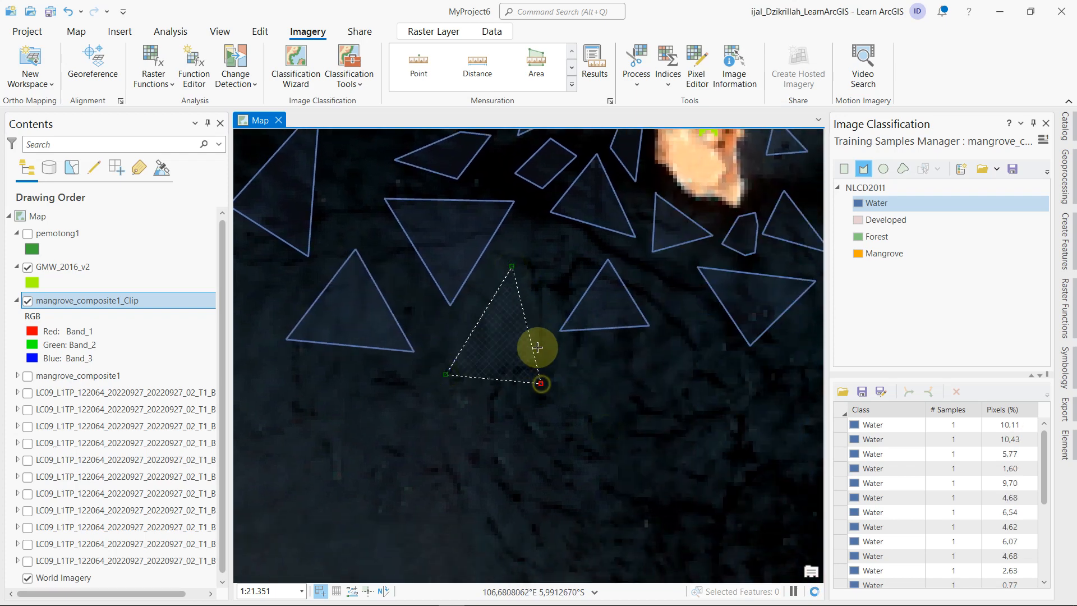
double_click(546, 282)
left_click(554, 276)
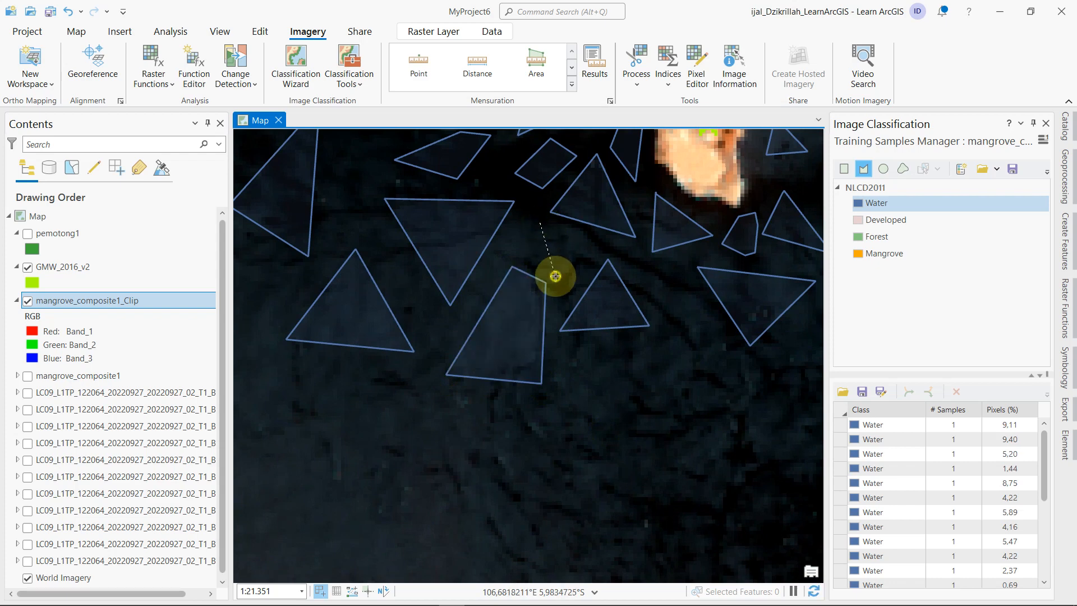
double_click(591, 246)
- Draw a large triangular Water sample in the southeastern sea and a narrower triangular one beside the clip's eastern edge
scroll(638, 368, "down", 3)
scroll(630, 376, "up", 3)
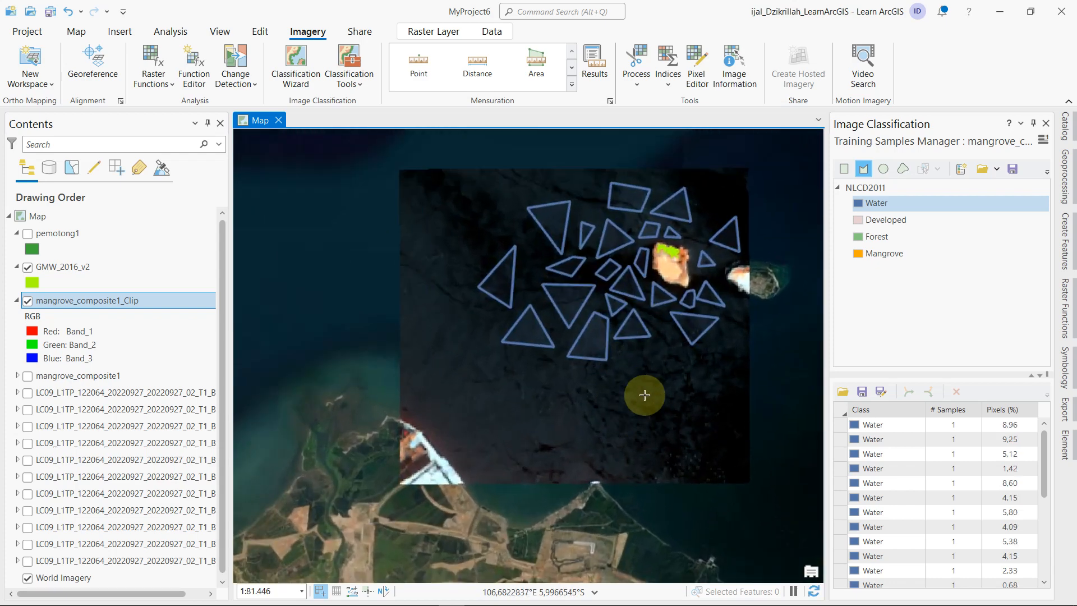
left_click(649, 370)
left_click(603, 426)
double_click(711, 439)
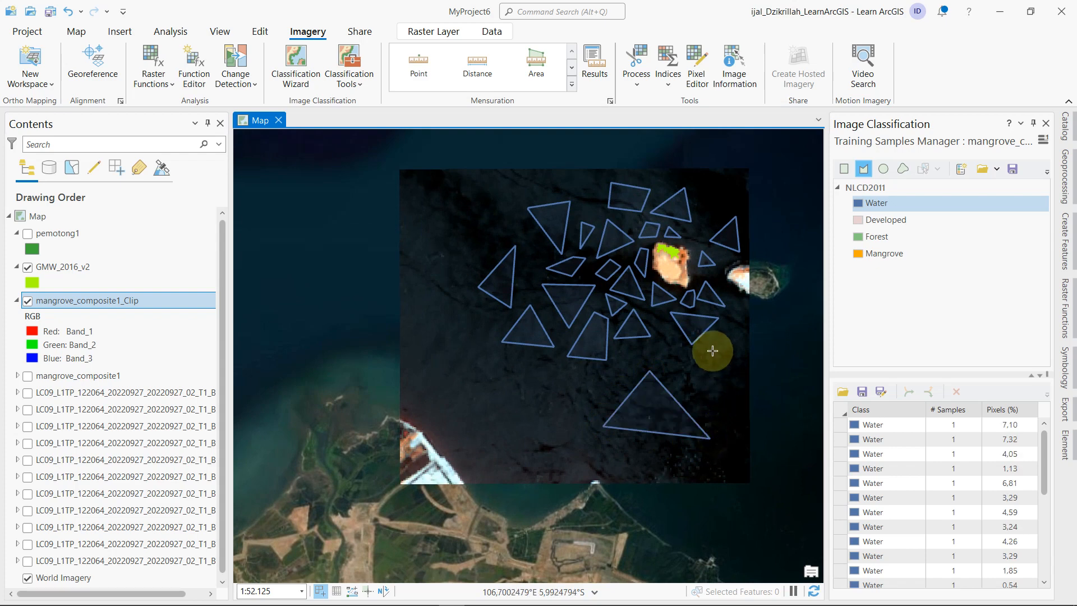
left_click(712, 351)
left_click(697, 402)
double_click(737, 405)
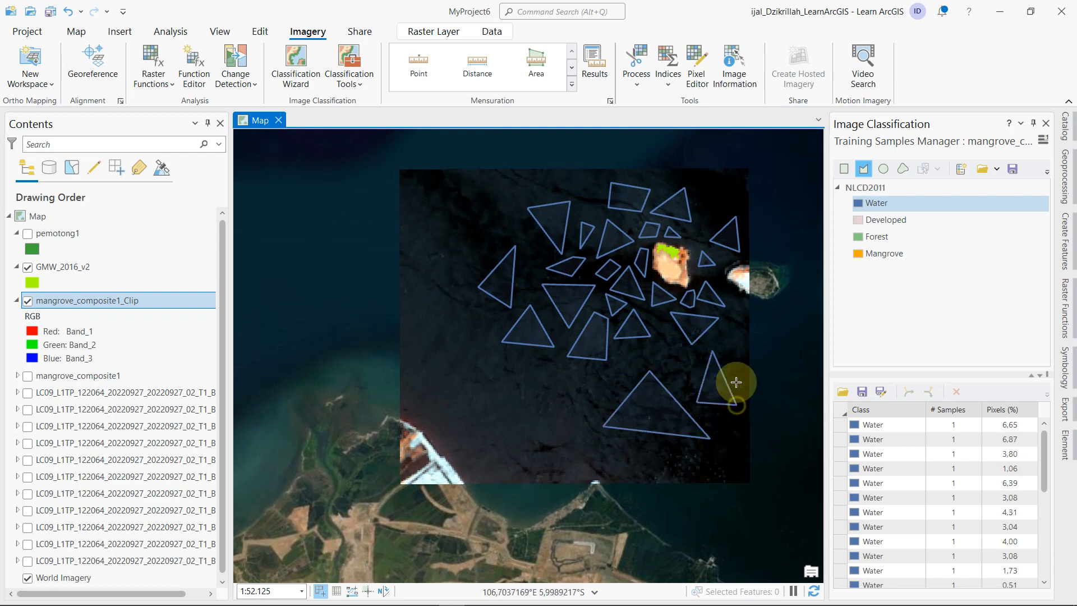
- Draw a four-sided Water sample in the gap between the large southeastern triangle and the triangle at the eastern edge
scroll(671, 355, "up", 3)
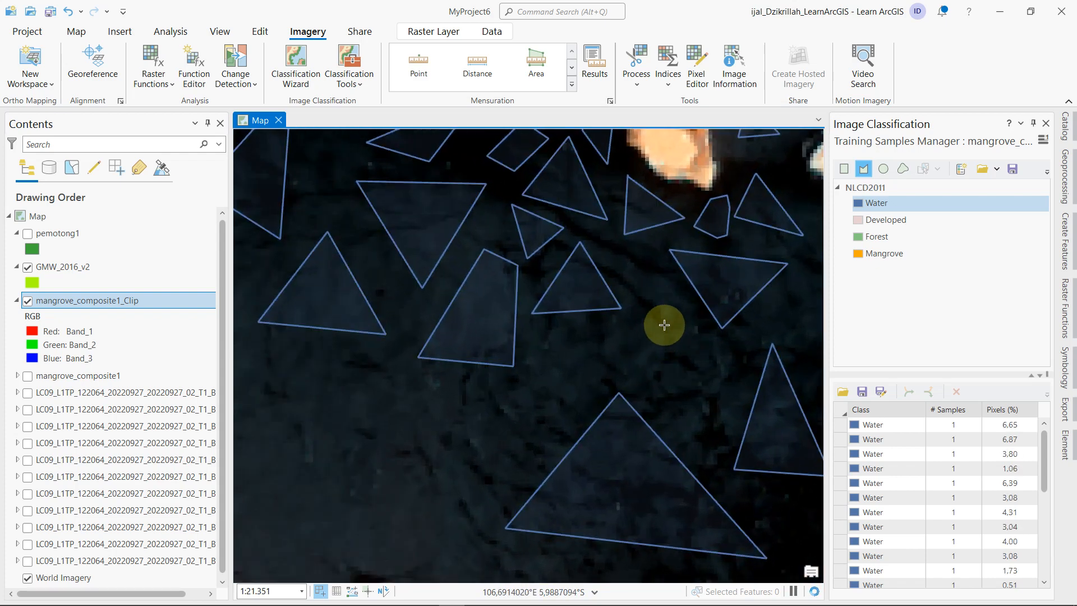
left_click(664, 323)
left_click(642, 355)
left_click(687, 431)
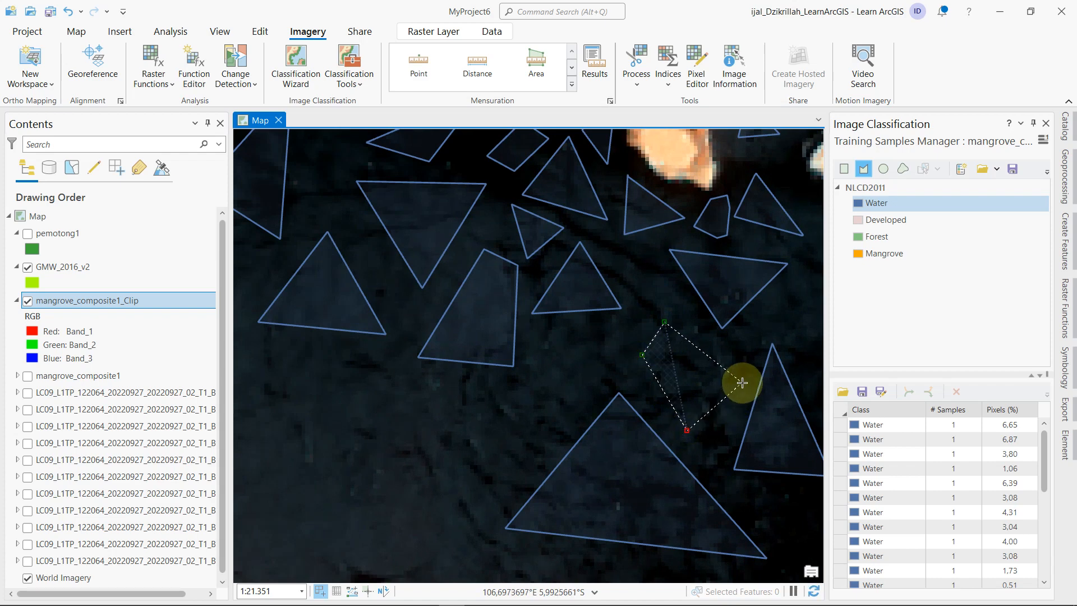
left_click(740, 381)
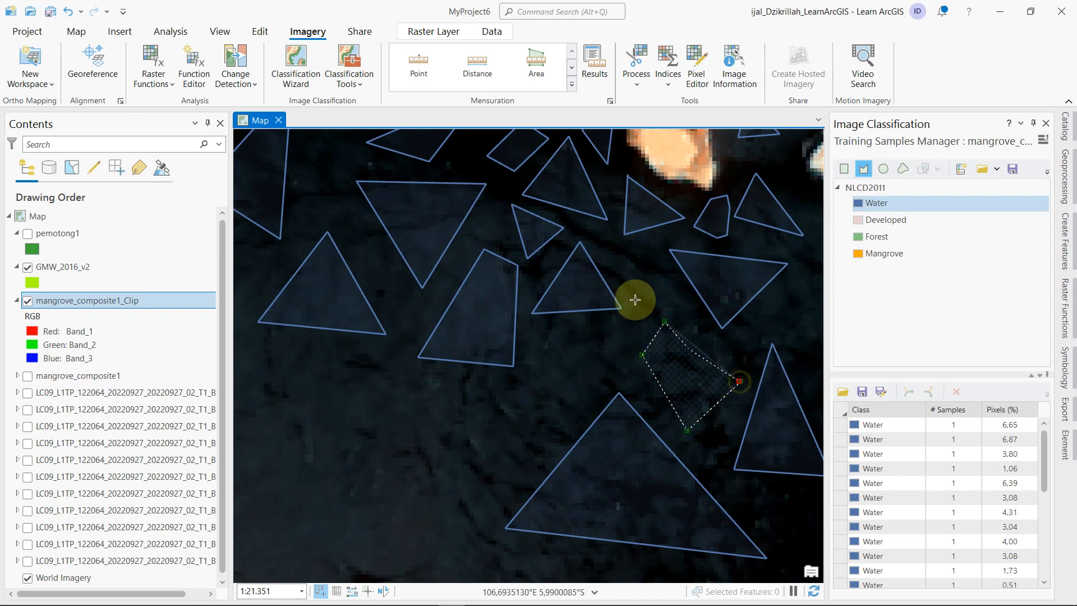
double_click(665, 322)
- Add a small triangular Water sample between the two triangles south of the island, and another directly above the large southeastern triangle's left side
left_click(645, 245)
left_click(631, 299)
left_click(675, 302)
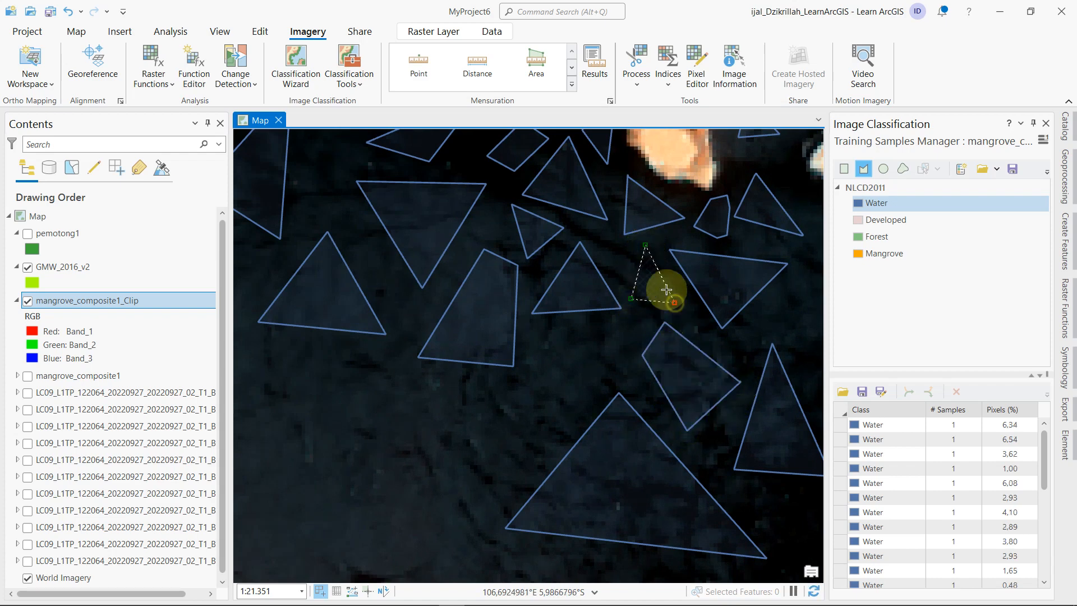
double_click(646, 244)
left_click(562, 326)
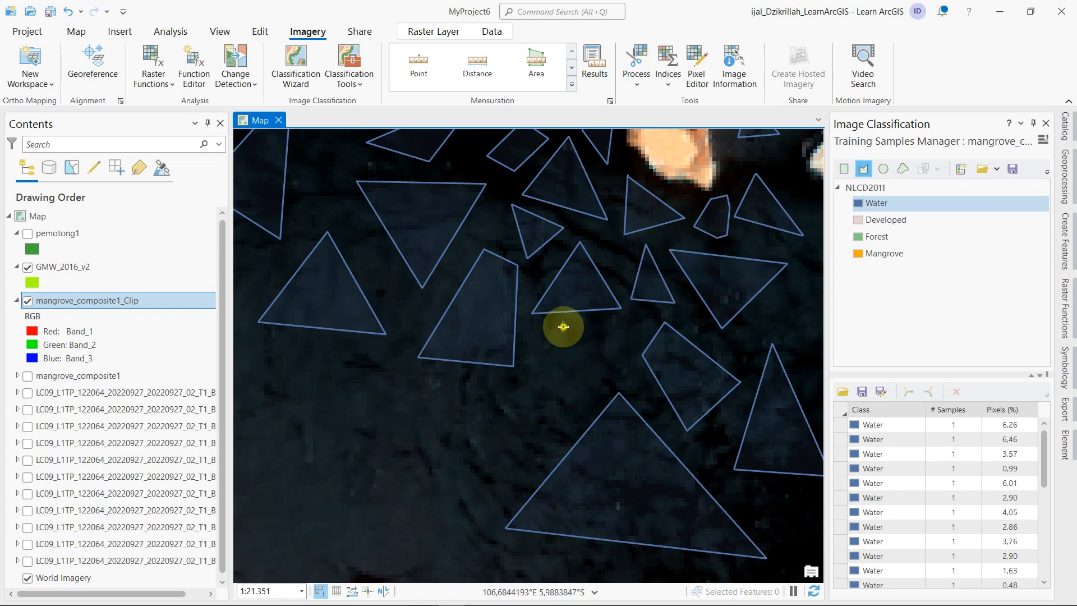
left_click(536, 413)
left_click(613, 373)
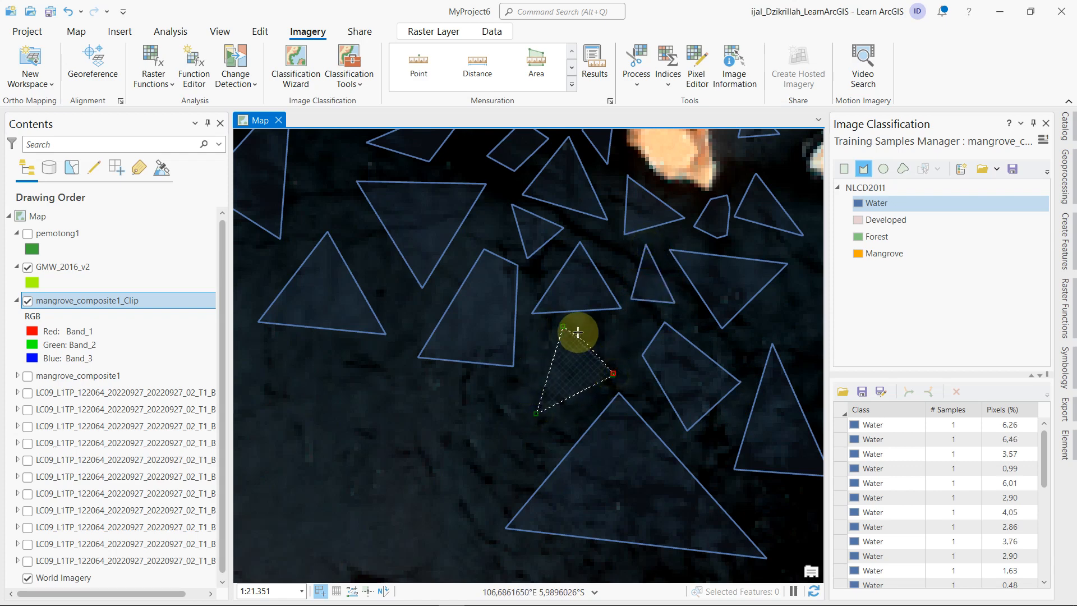
double_click(564, 326)
scroll(627, 354, "up", 2)
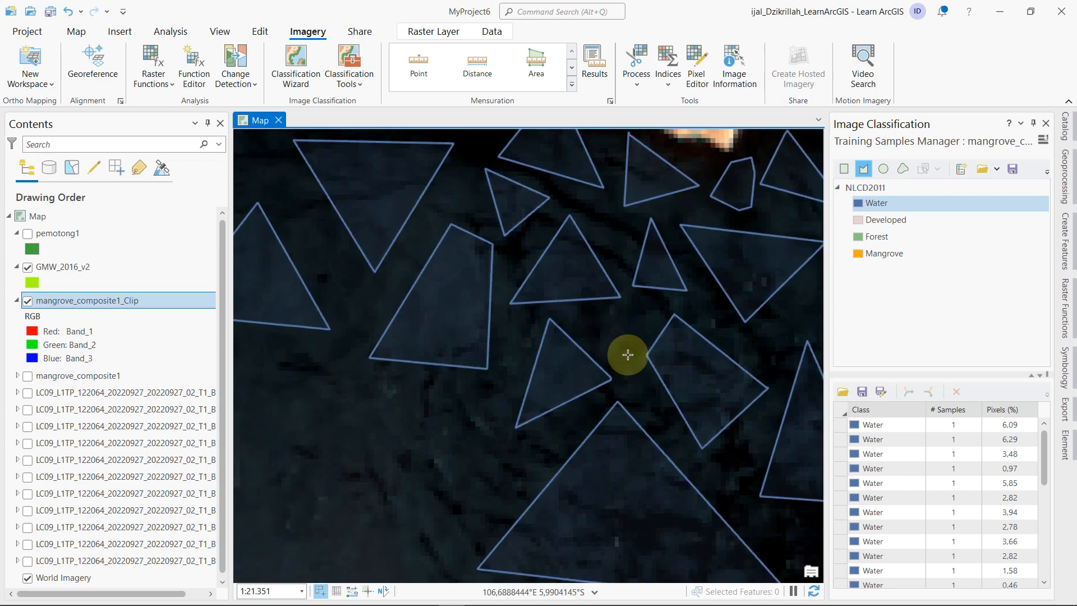
- Add a four-sided Water sample near the clip's eastern edge and a flat inverted triangular one just north of it
left_click_drag(723, 330, 426, 370)
left_click(627, 270)
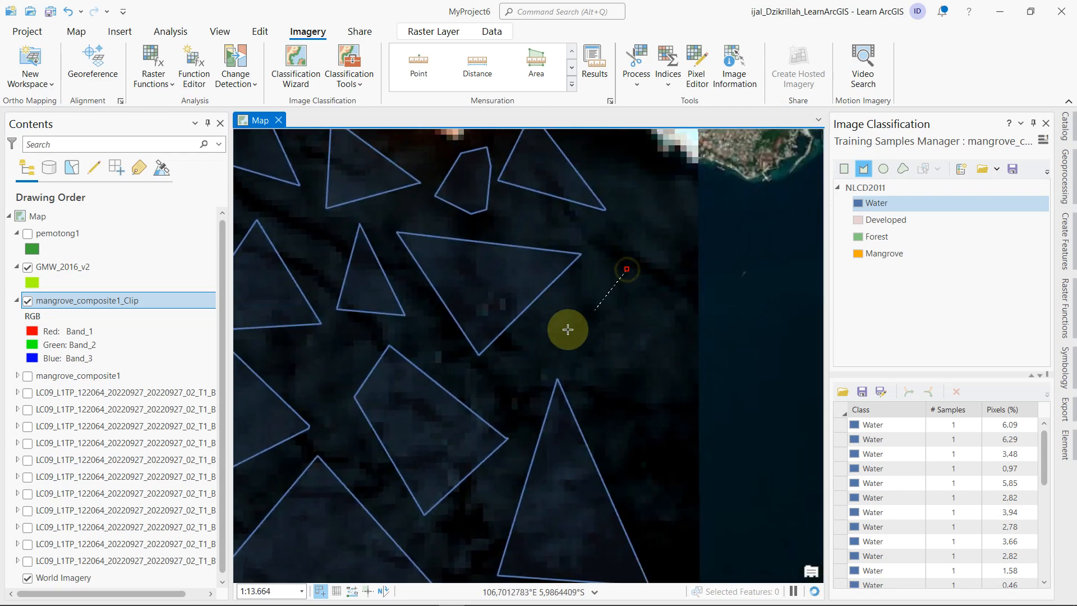
left_click(561, 335)
left_click(667, 371)
double_click(685, 295)
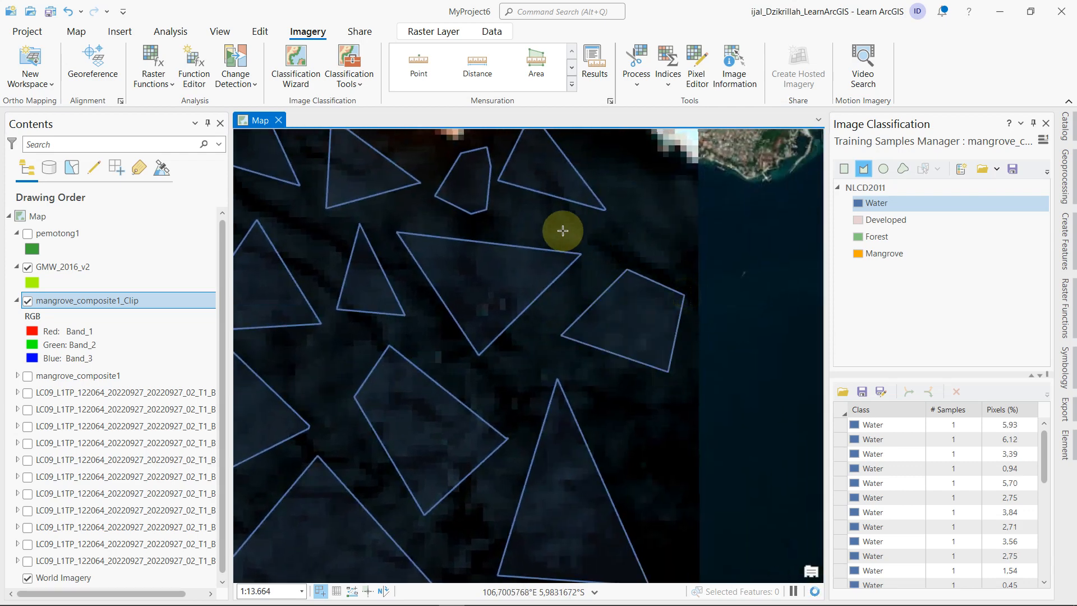
left_click(538, 215)
left_click(645, 217)
double_click(621, 258)
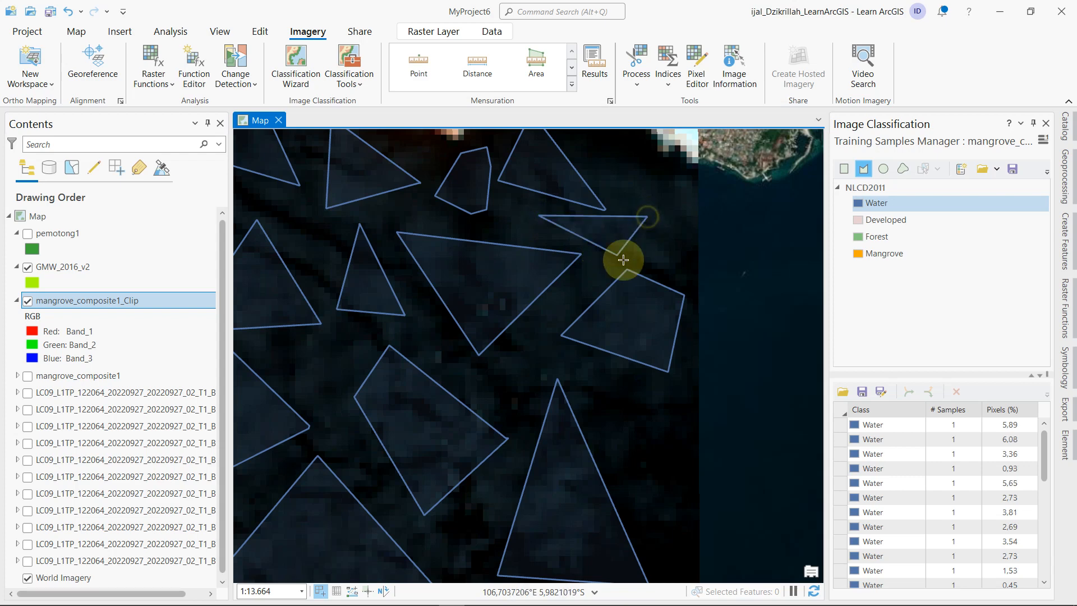
- Draw a narrow triangular Water sample between the westernmost tall triangle and the large inverted triangle west of the island
scroll(605, 272, "down", 4)
left_click_drag(464, 303, 663, 262)
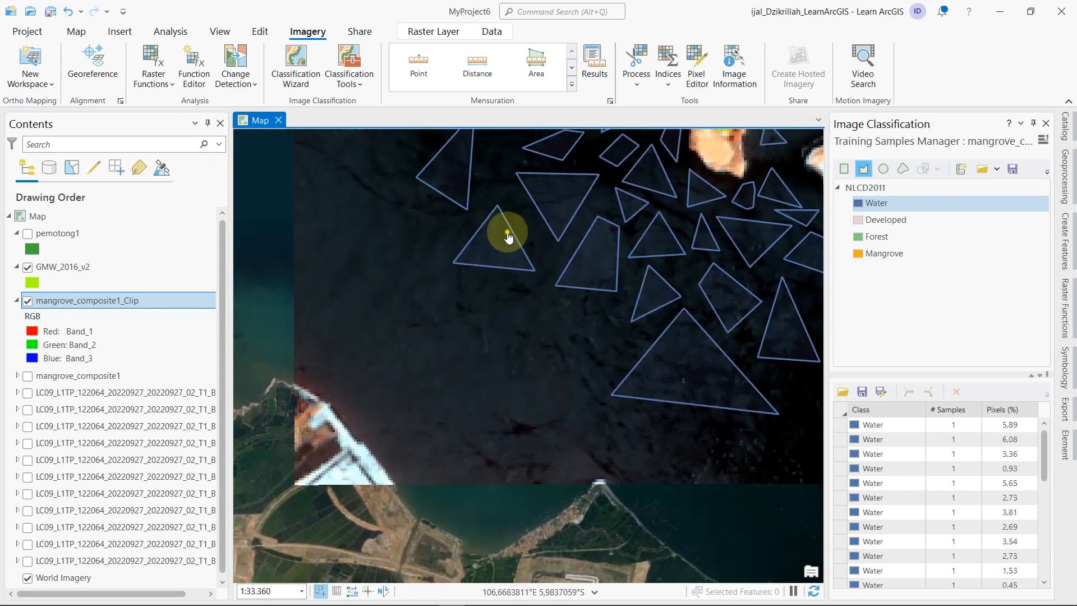
left_click_drag(508, 235, 510, 288)
left_click(504, 229)
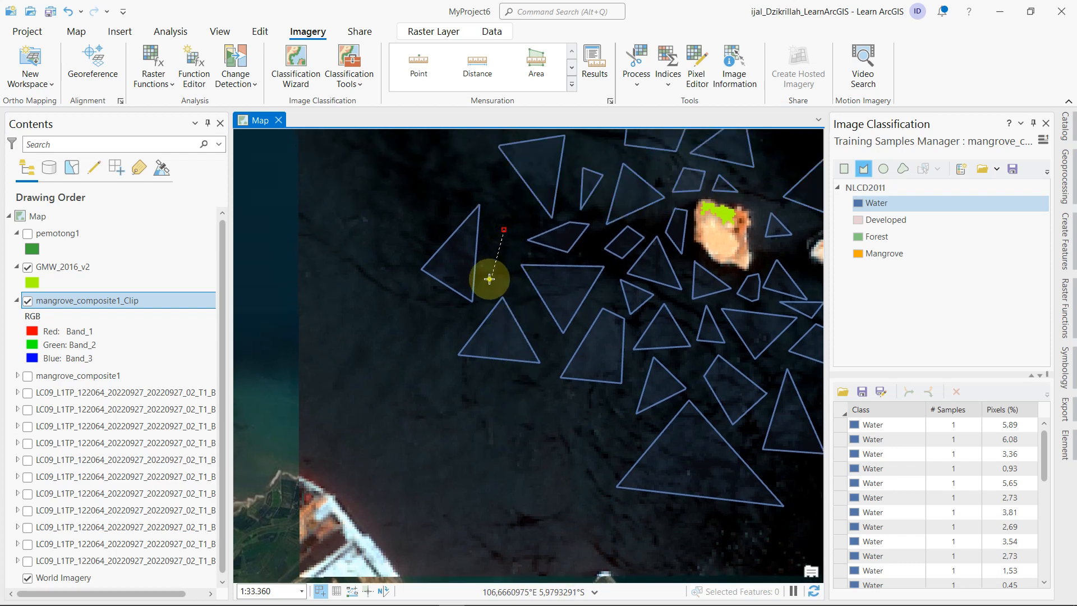
left_click(489, 279)
double_click(516, 284)
- Add a triangular Water sample north of the westernmost tall triangle and a small triangular one just southeast of it
left_click_drag(522, 225, 569, 343)
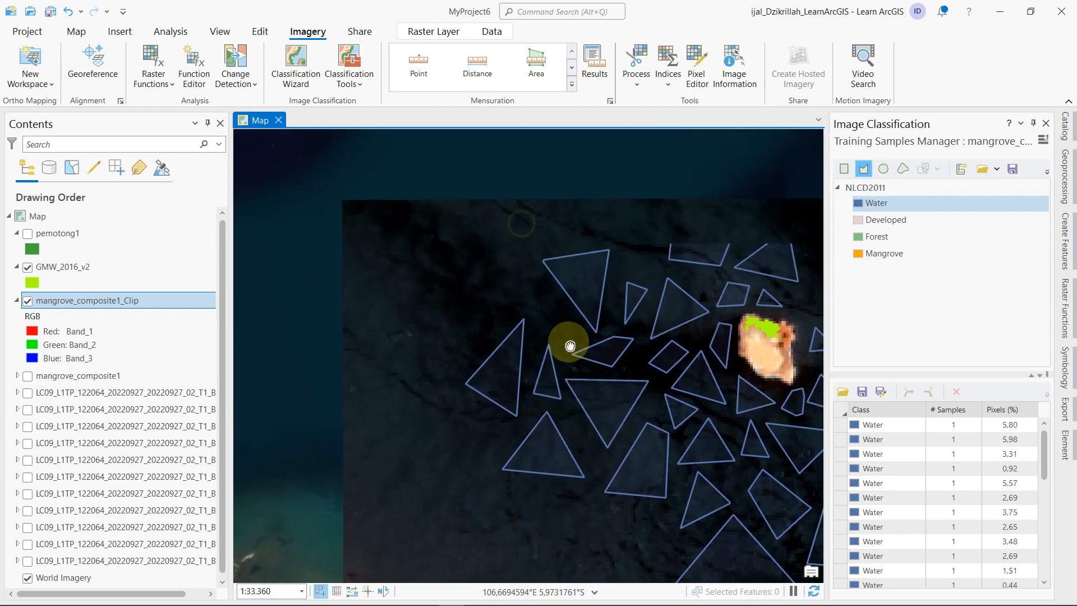
left_click(497, 255)
left_click(449, 310)
double_click(533, 309)
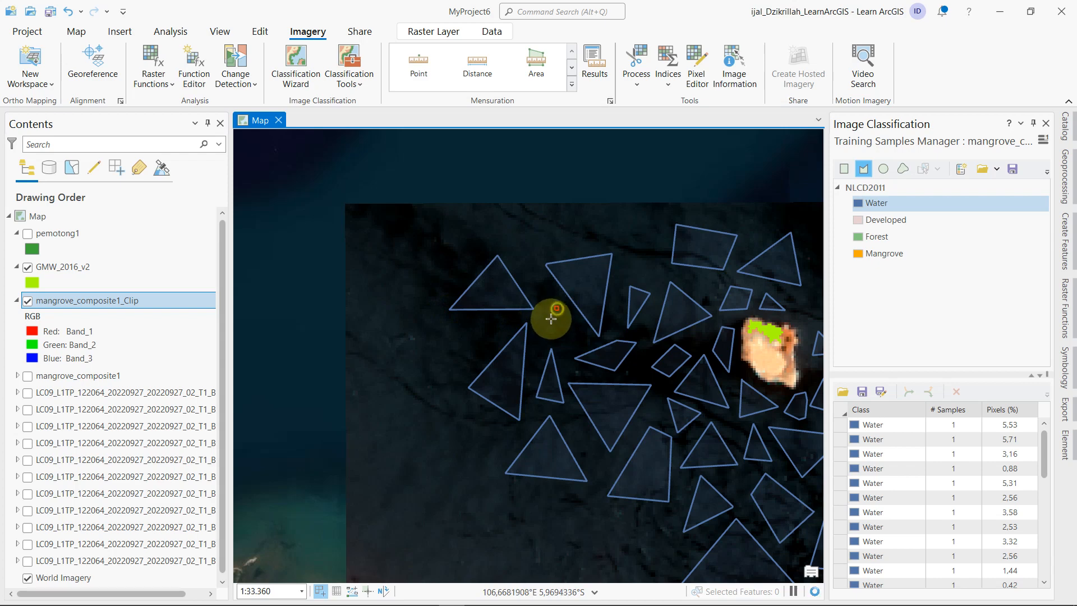
left_click(543, 337)
double_click(583, 335)
- Draw a flat inverted triangular Water sample along the clip's northern edge and an upright triangle between it and the northern four-sided sample
left_click(535, 218)
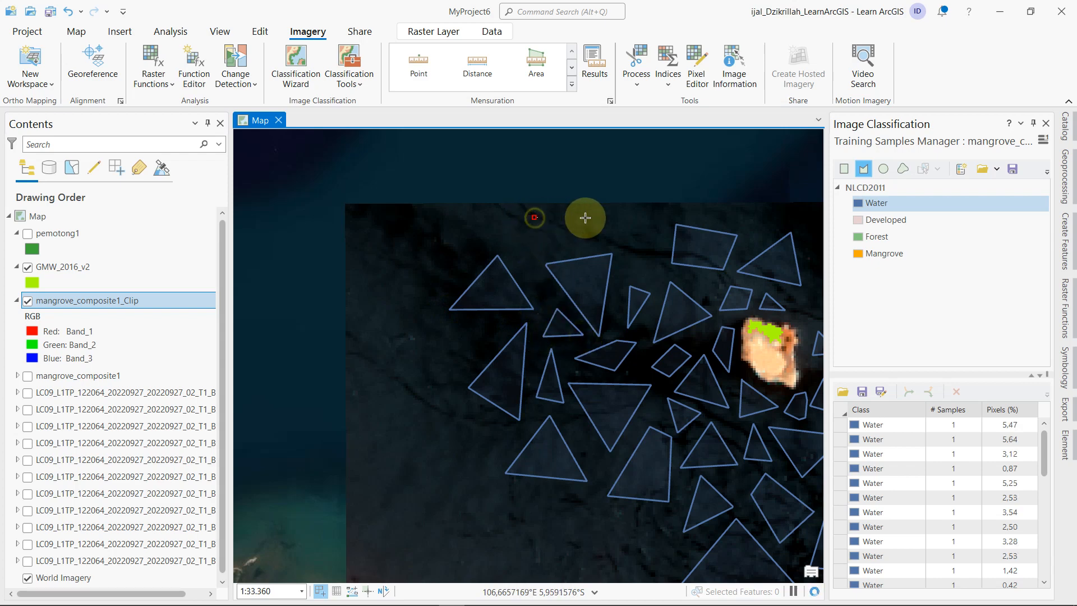
left_click(623, 216)
double_click(594, 244)
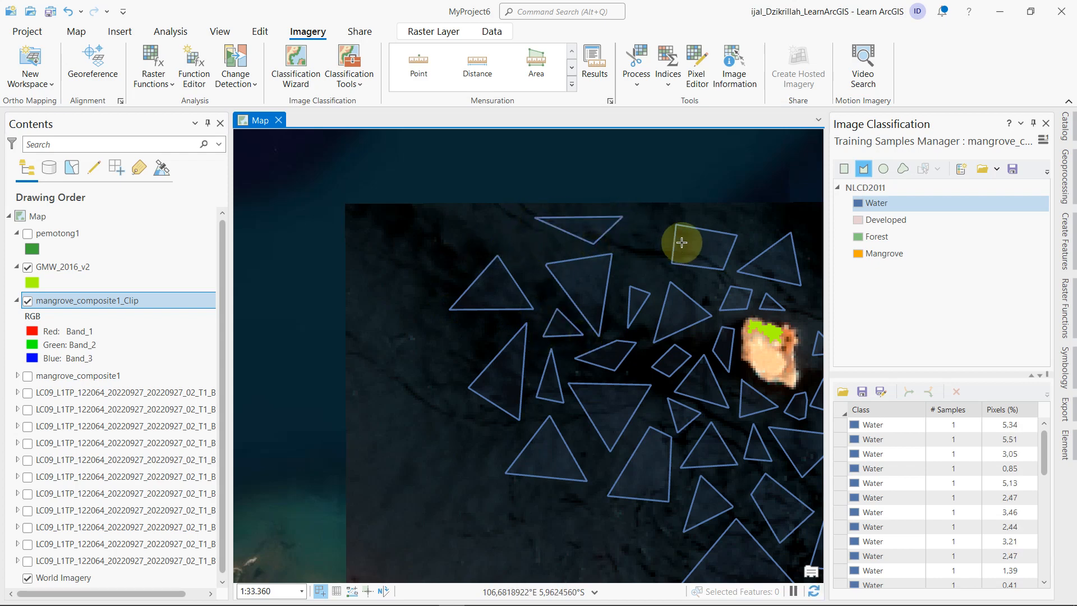
left_click(651, 218)
left_click(625, 263)
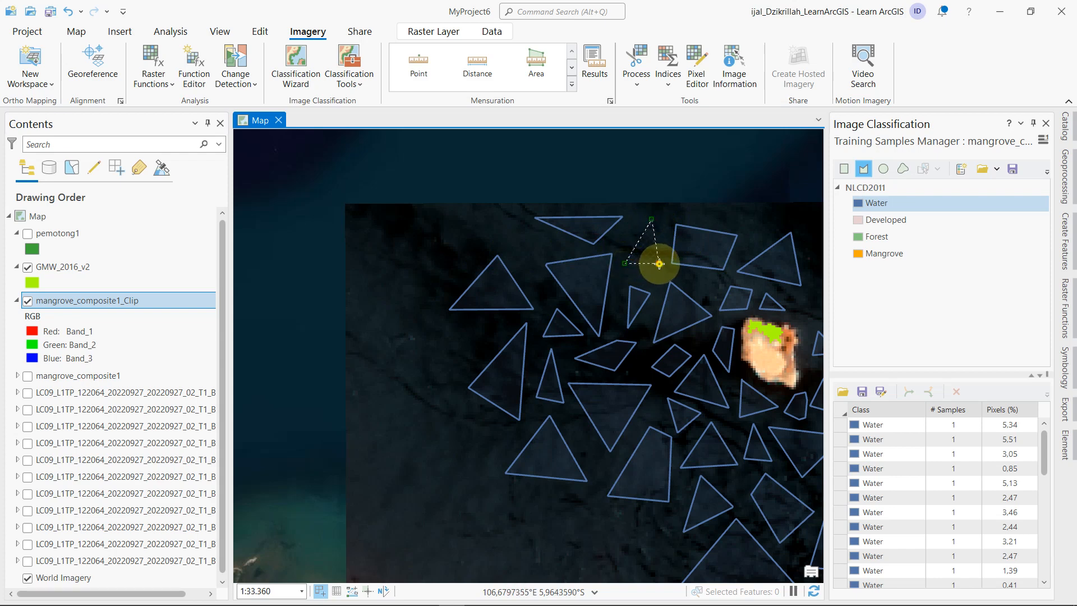
double_click(660, 264)
- Add a large four-sided Water sample in the clip's northwestern corner and a triangular one between it and the flat northern triangle
left_click_drag(476, 262, 646, 266)
left_click(604, 223)
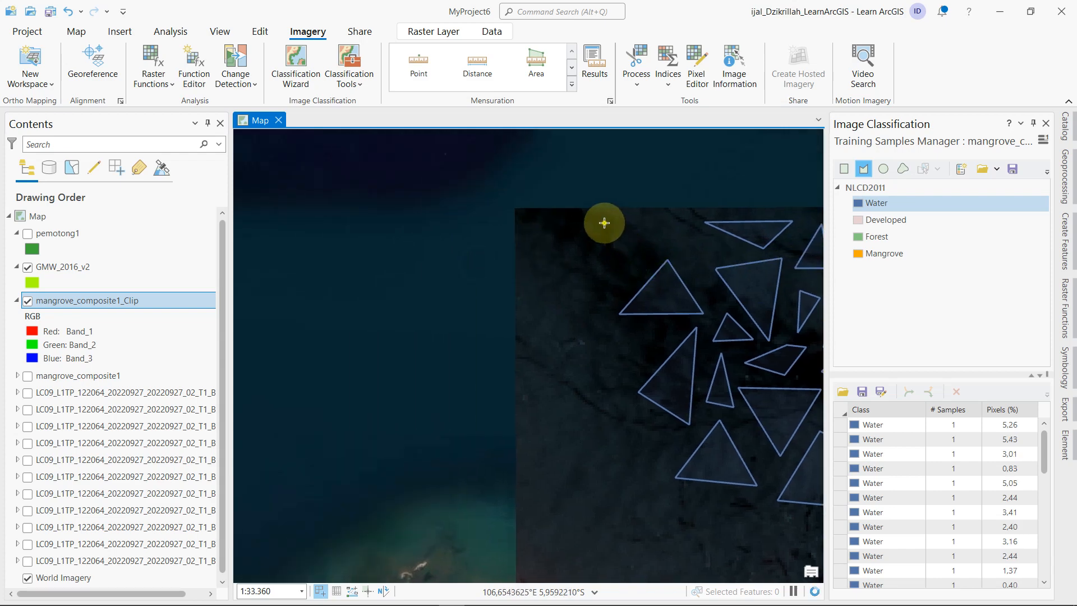
left_click(540, 269)
left_click(593, 298)
double_click(656, 250)
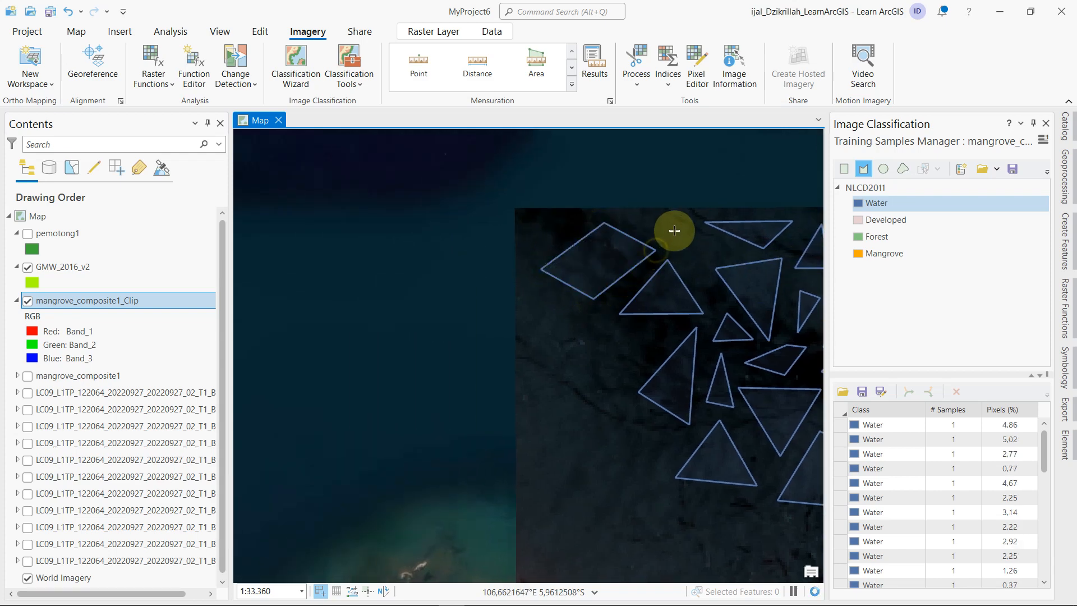
left_click(671, 219)
left_click(689, 275)
double_click(723, 255)
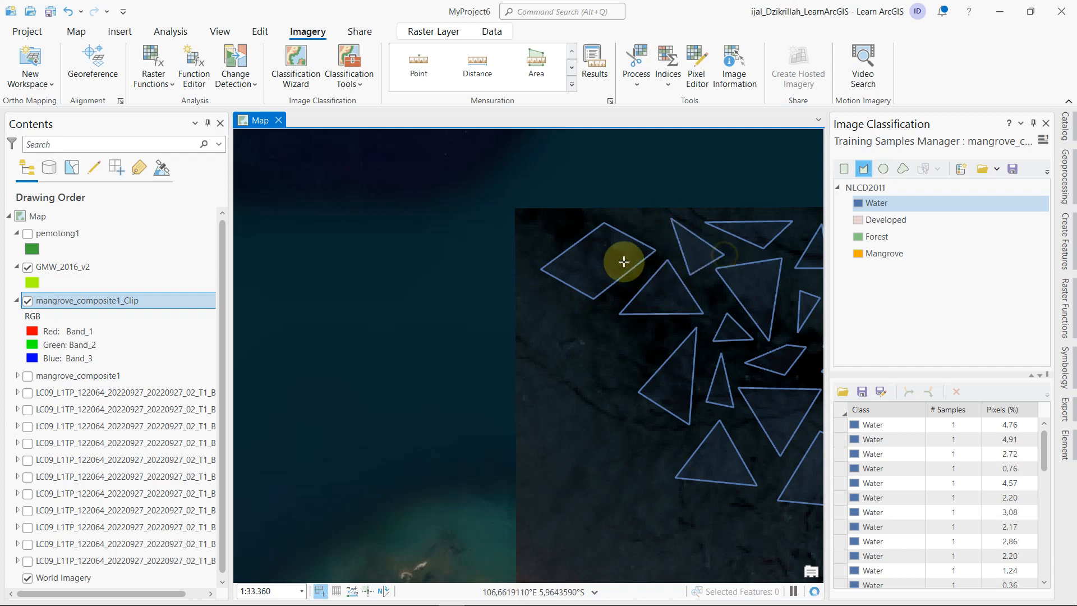
- Draw a large inverted triangular Water sample south of the northwestern four-sided one and another triangle southwest of it beside the clip's western edge
left_click(616, 358)
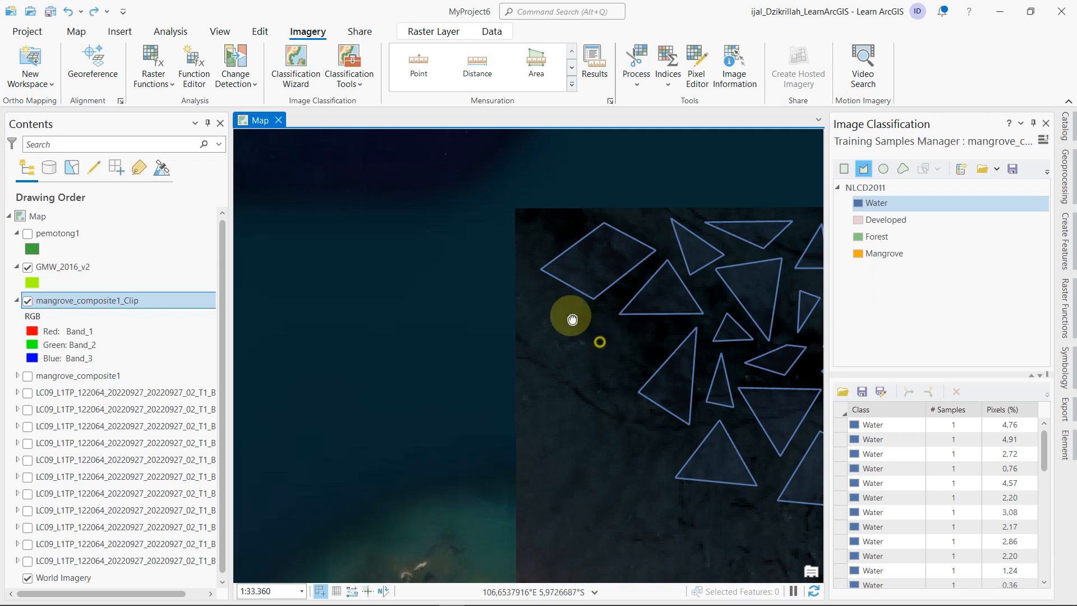
mouse_move(567, 315)
left_mouse_down()
mouse_move(529, 245)
mouse_move(479, 201)
left_mouse_up()
left_click(460, 189)
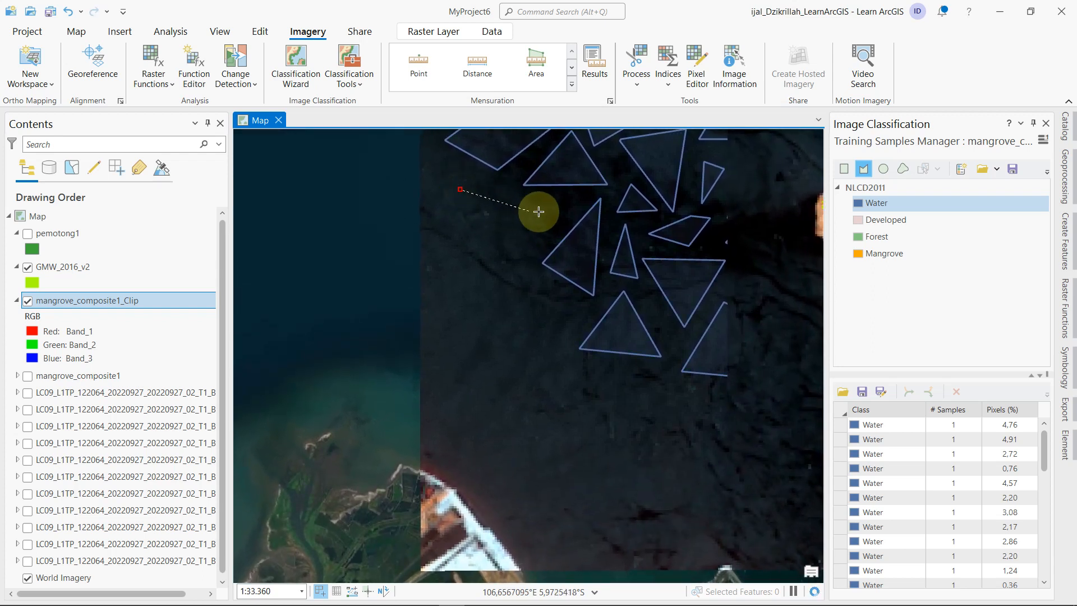
left_click(541, 211)
double_click(517, 300)
left_click(443, 246)
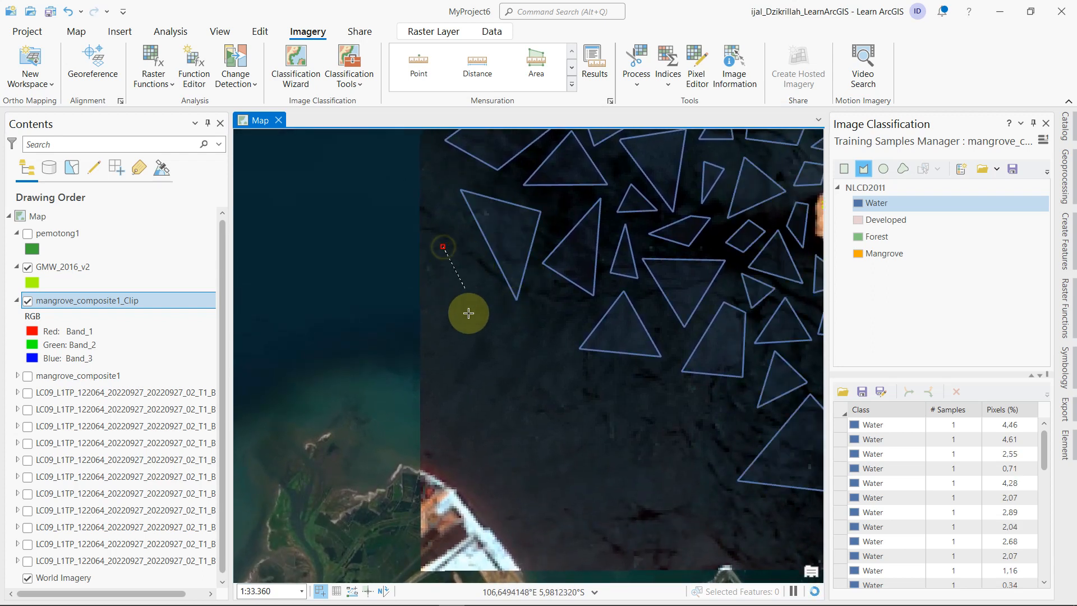
left_click(475, 336)
double_click(537, 331)
- Add a narrow triangular Water sample west of the upright southwestern triangle and a large inverted triangle in the open sea south of it
left_click(555, 293)
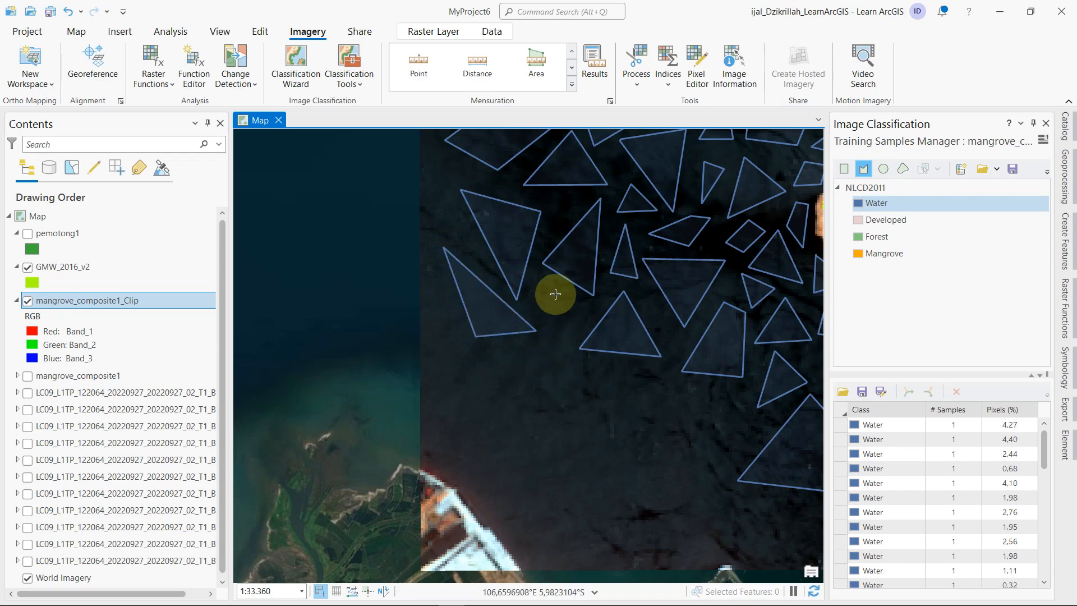
left_click(588, 316)
double_click(560, 355)
left_click_drag(601, 429, 504, 326)
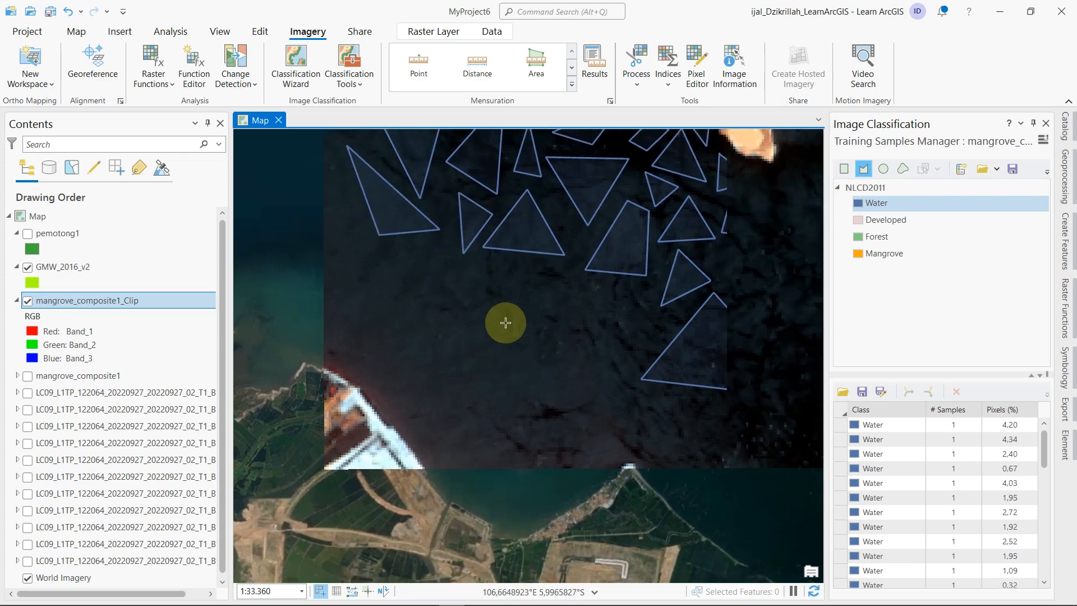
left_click(488, 284)
left_click(581, 285)
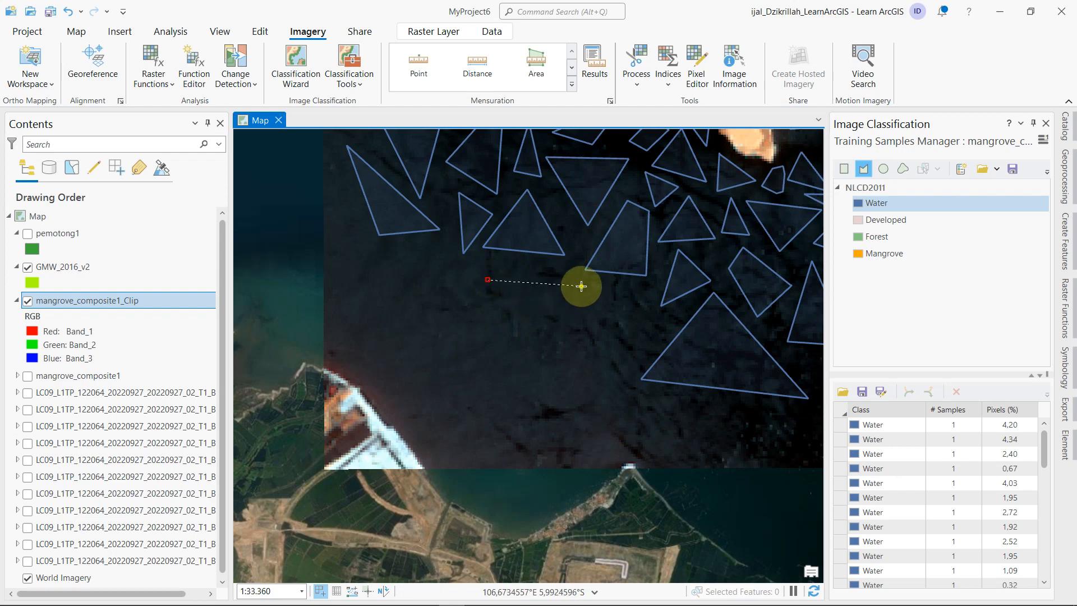
double_click(563, 362)
- Draw a wide triangular Water sample west of the southern inverted triangle and a small triangular one just south of that inverted triangle
left_click(423, 277)
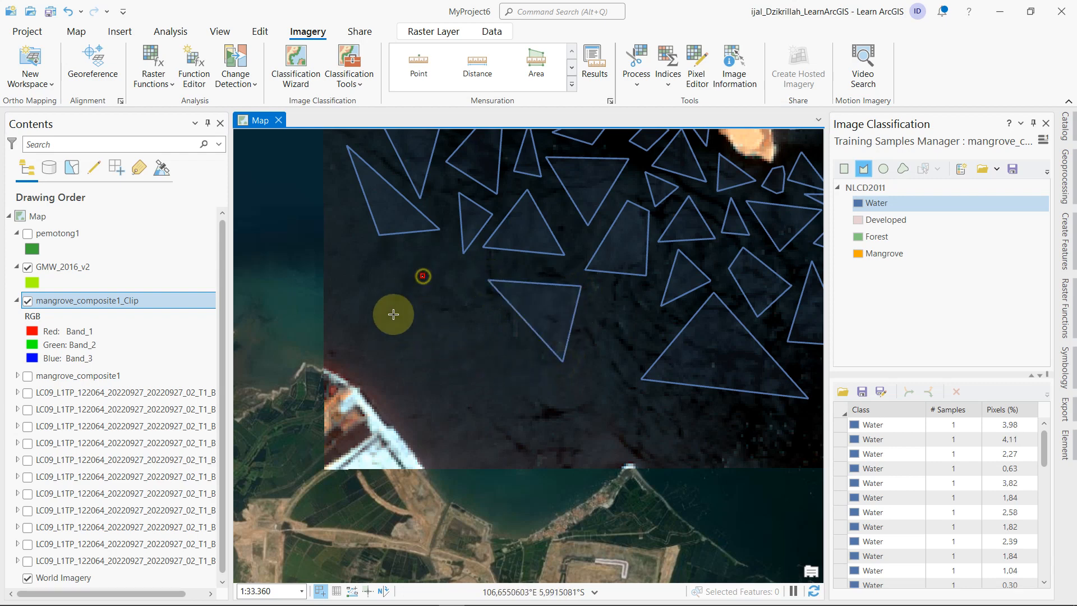
left_click(390, 336)
left_click(492, 343)
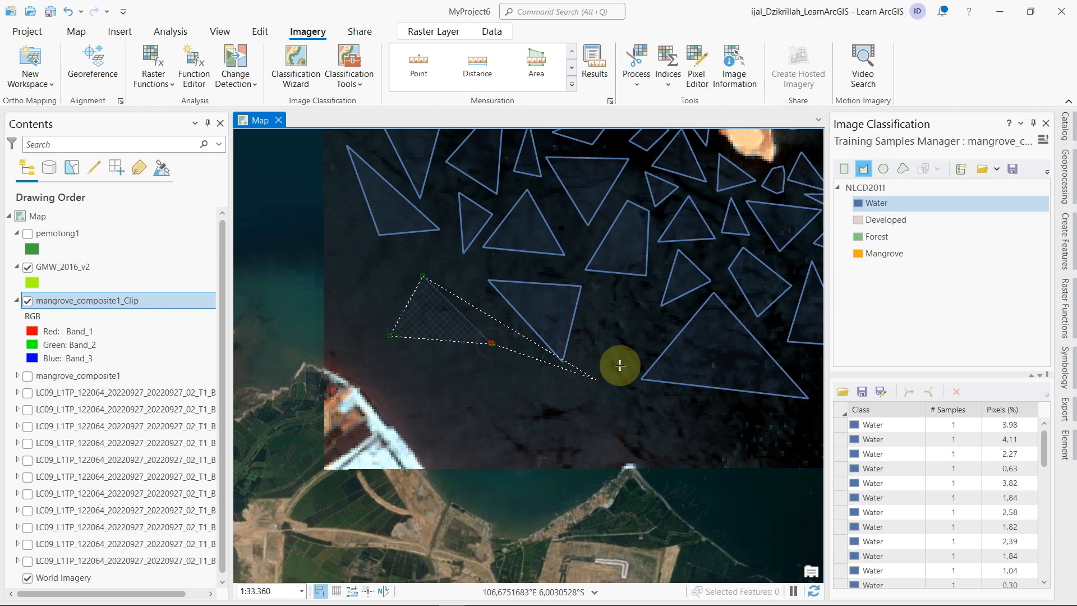
double_click(494, 344)
left_click(535, 360)
left_click(492, 399)
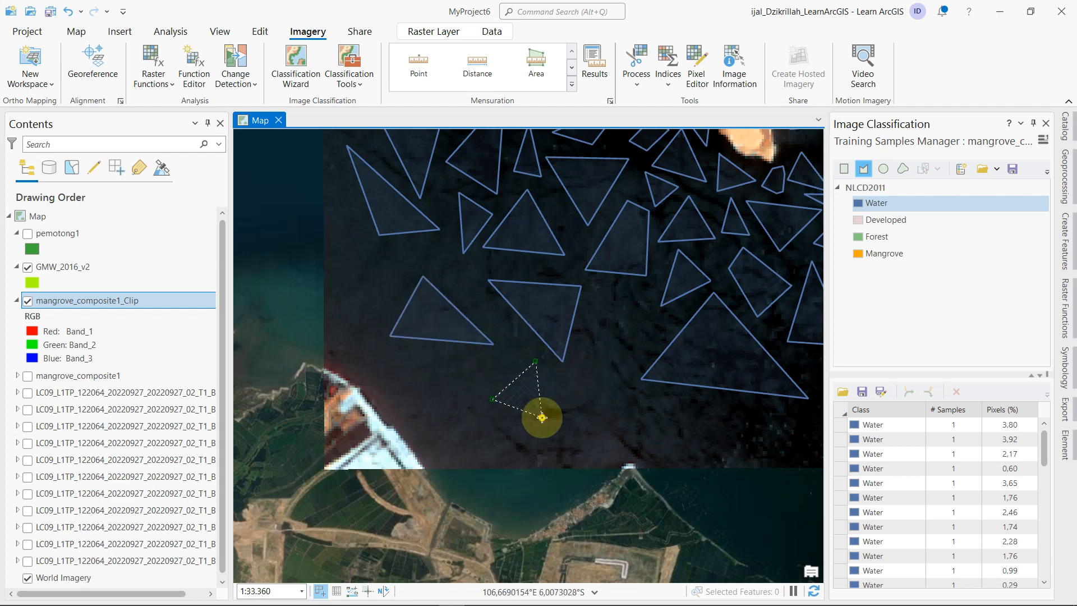
double_click(541, 417)
- Add an upright triangular Water sample west of the large southeastern triangle and a small sideways triangle just north of it
left_click(613, 334)
left_click(578, 397)
double_click(634, 415)
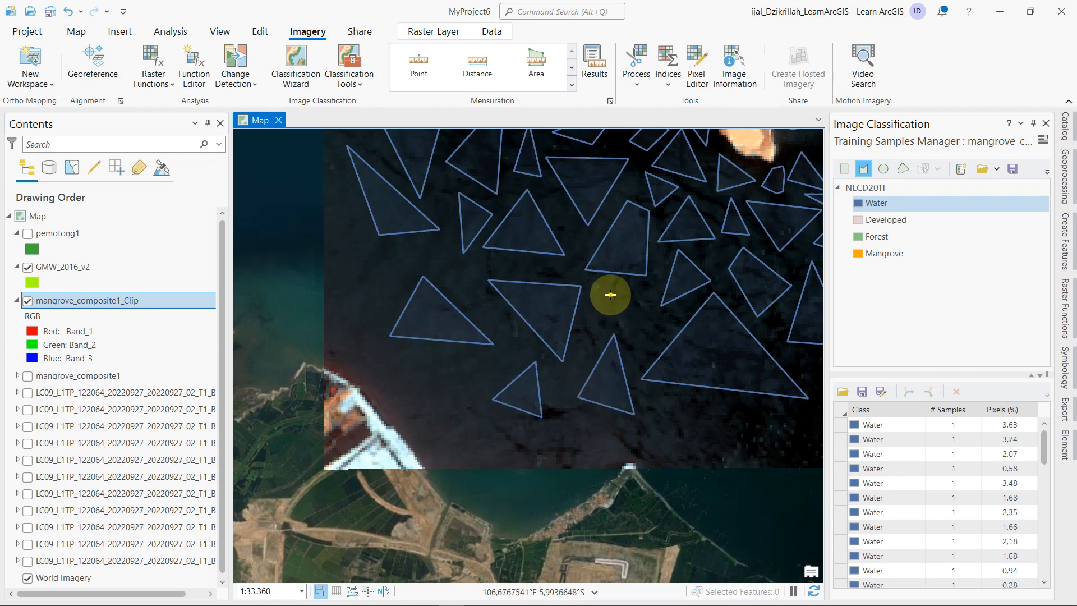
left_click(610, 294)
left_click(654, 316)
double_click(604, 324)
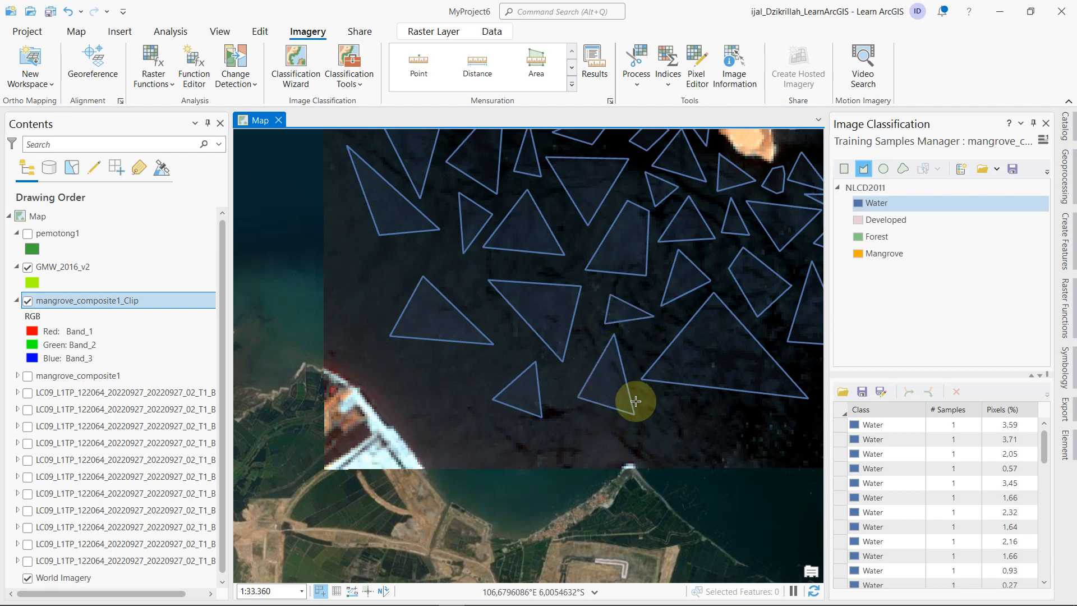
- Draw a triangular Water sample beside the bright southwestern coast and a flat inverted one below the large southeastern triangle
left_click_drag(621, 397, 603, 320)
left_click(416, 302)
left_click(408, 357)
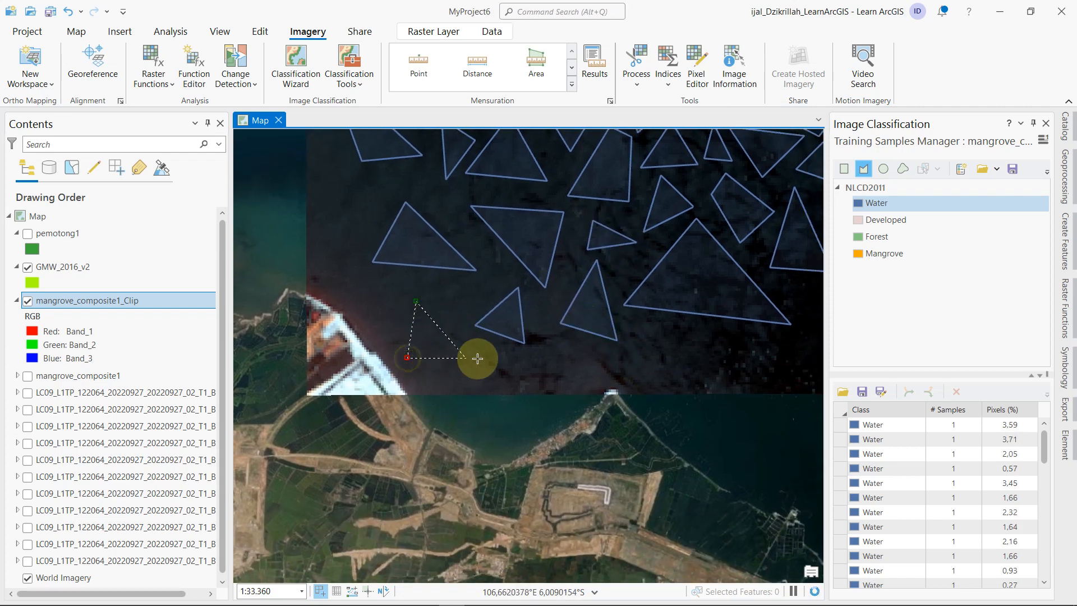
double_click(477, 358)
left_click_drag(710, 354, 533, 372)
left_click(480, 357)
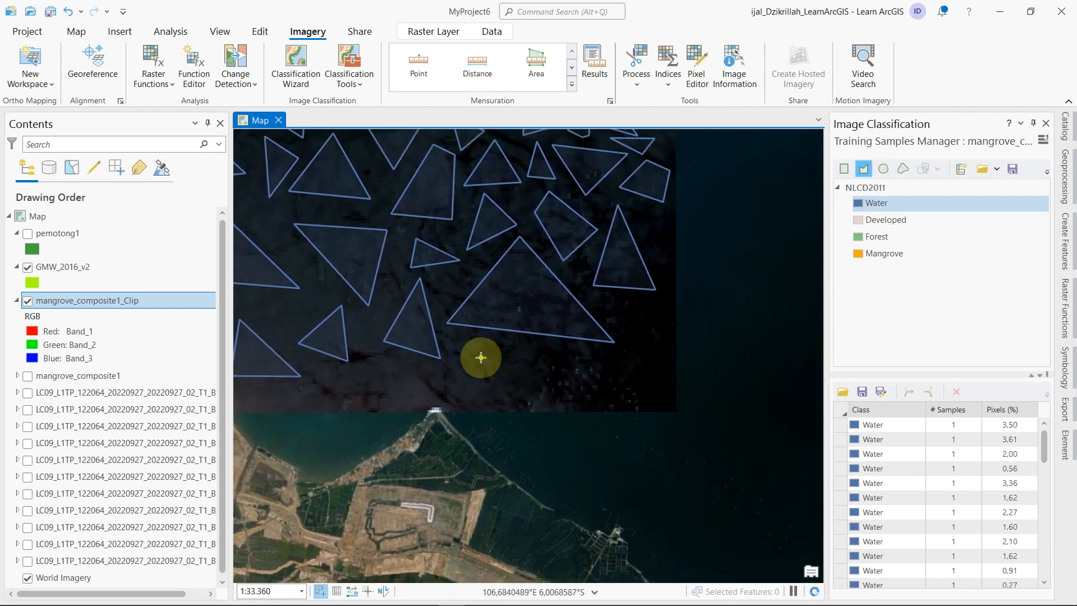
left_click(551, 394)
double_click(572, 354)
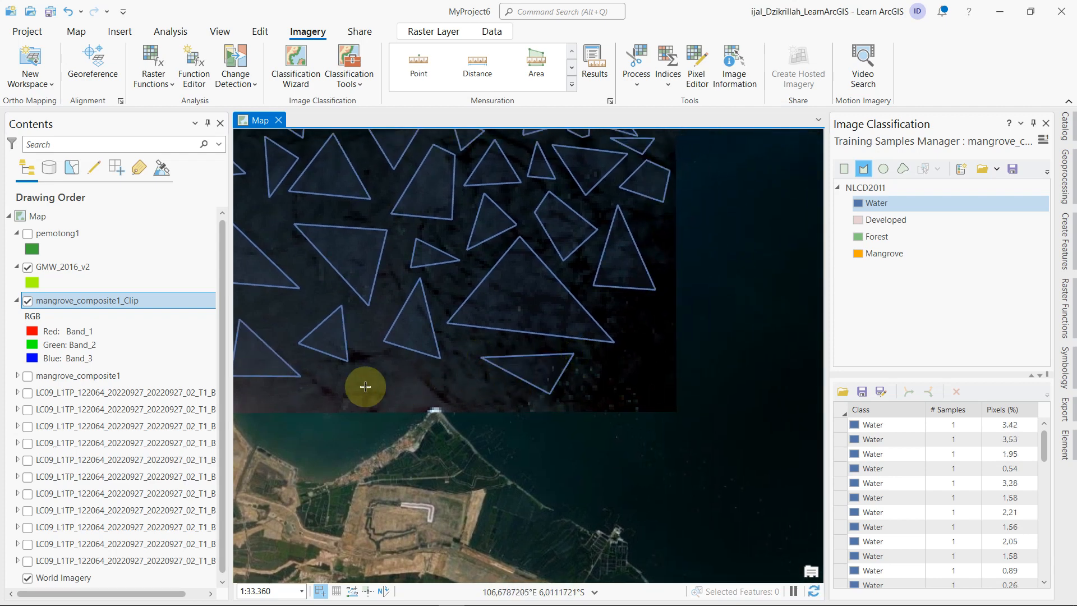
- Add a flat triangular Water sample near the middle of the clip's southern edge and another triangle in its southeastern corner
left_click_drag(390, 368, 479, 378)
left_click(474, 370)
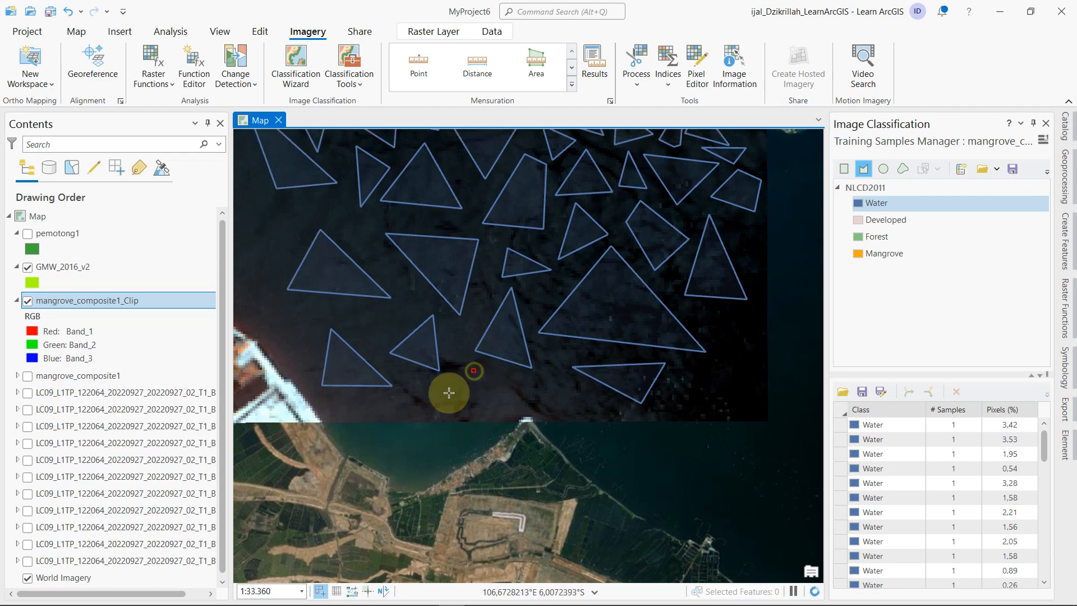
left_click(433, 403)
double_click(521, 411)
left_click(732, 364)
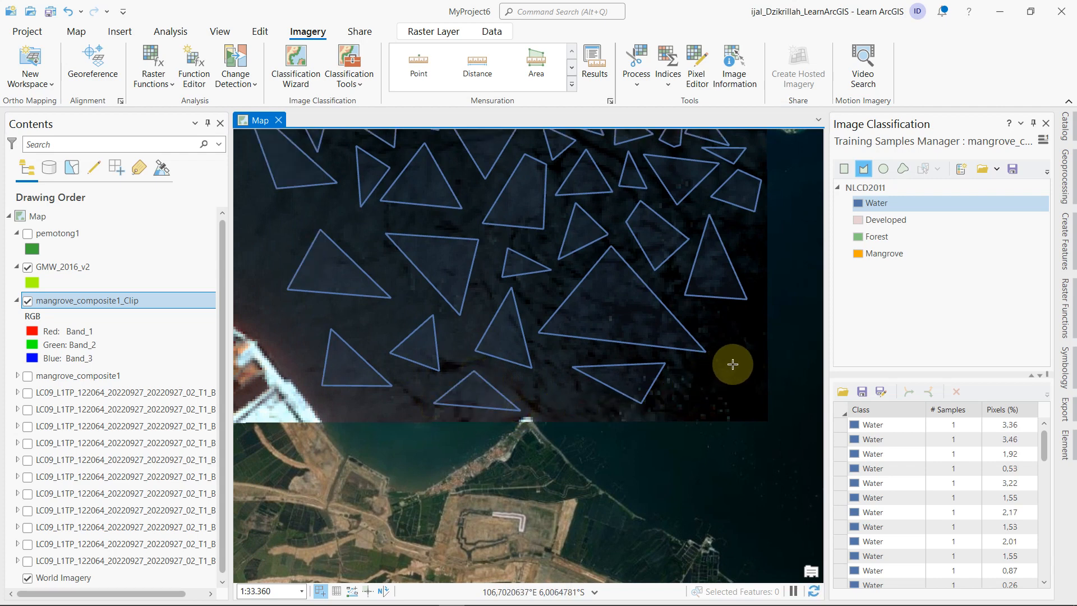
left_click(677, 397)
double_click(738, 414)
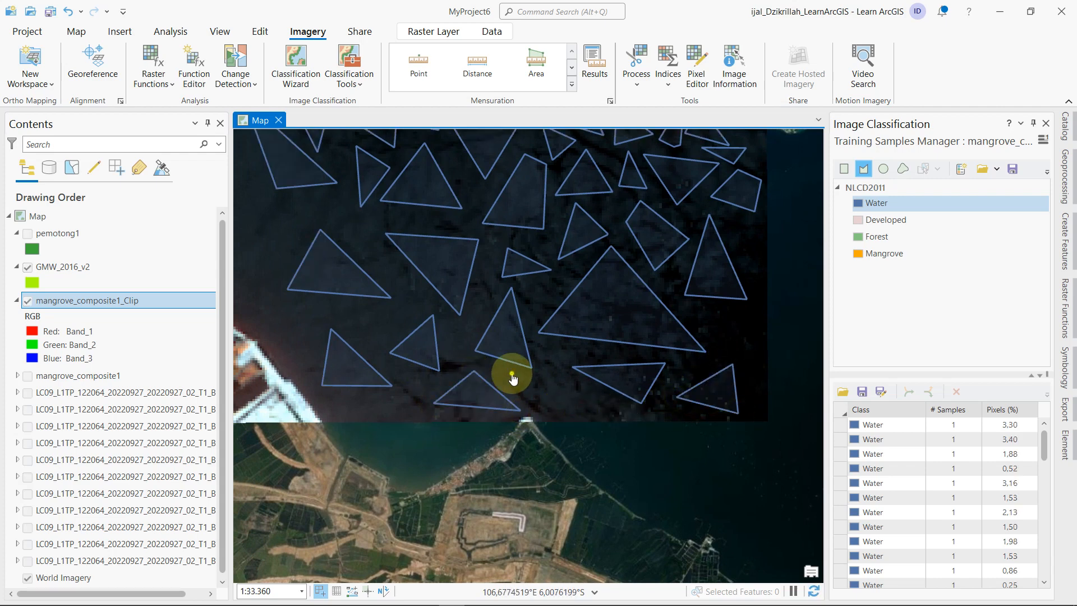
- Draw a triangular Water sample beside the clip's western edge, north of the bright southwestern coast
left_click_drag(512, 372, 673, 450)
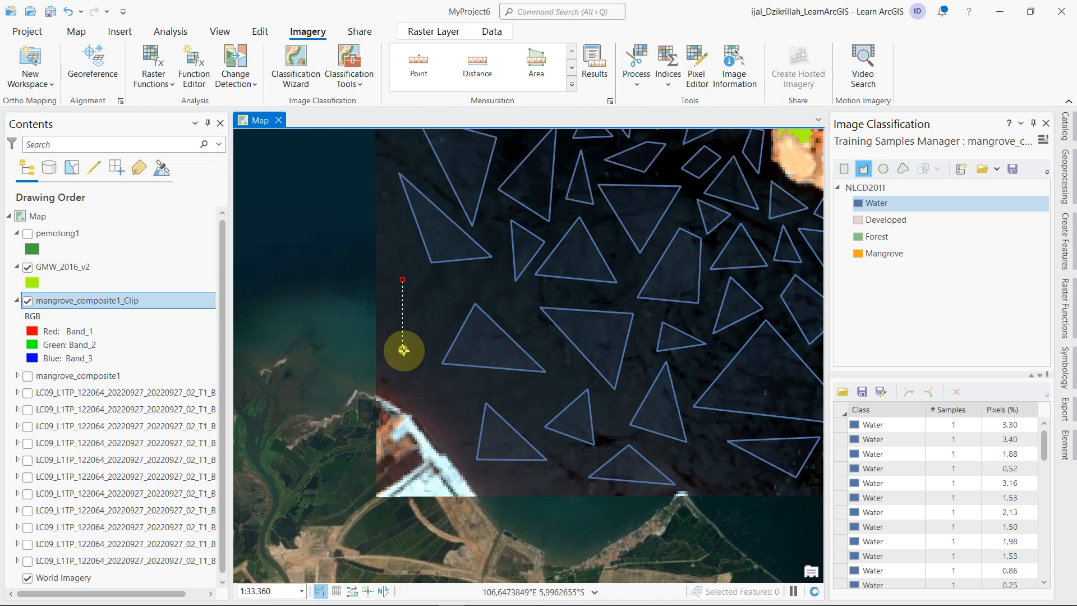
left_click_drag(652, 281, 486, 401)
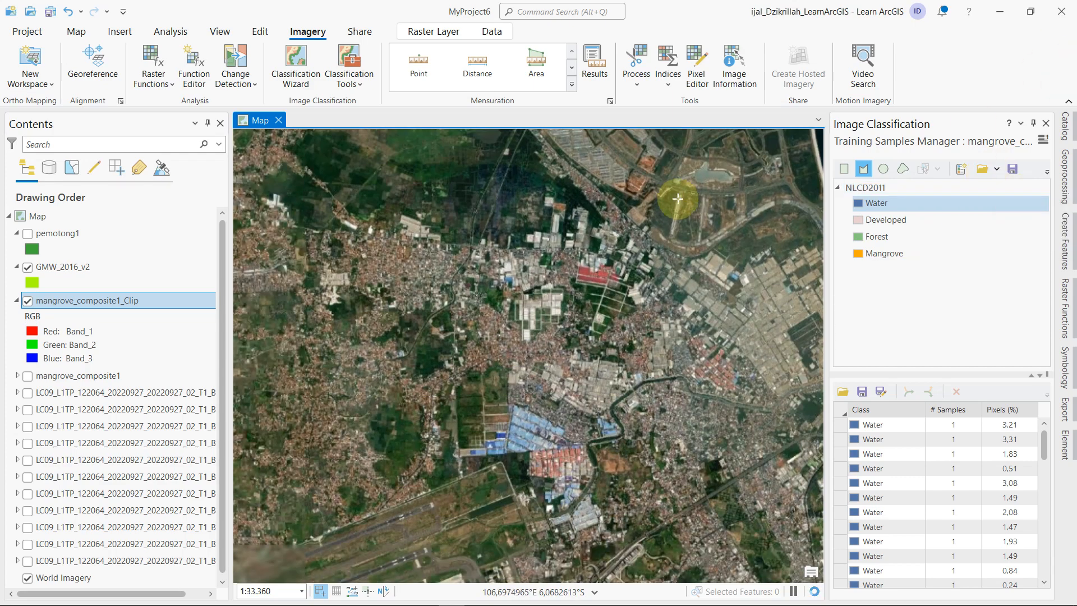
left_click_drag(657, 203, 589, 400)
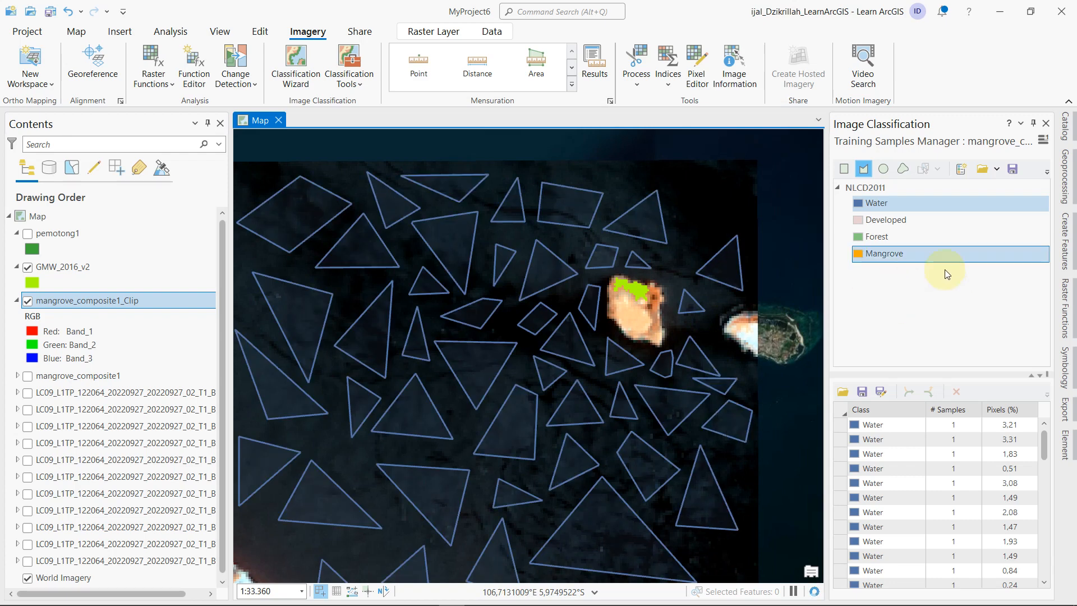
- Choose the Developed class for sampling and compare the island's southwestern coast in mangrove_composite1_Clip with the World Imagery basemap
left_click(892, 220)
scroll(641, 362, "up", 5)
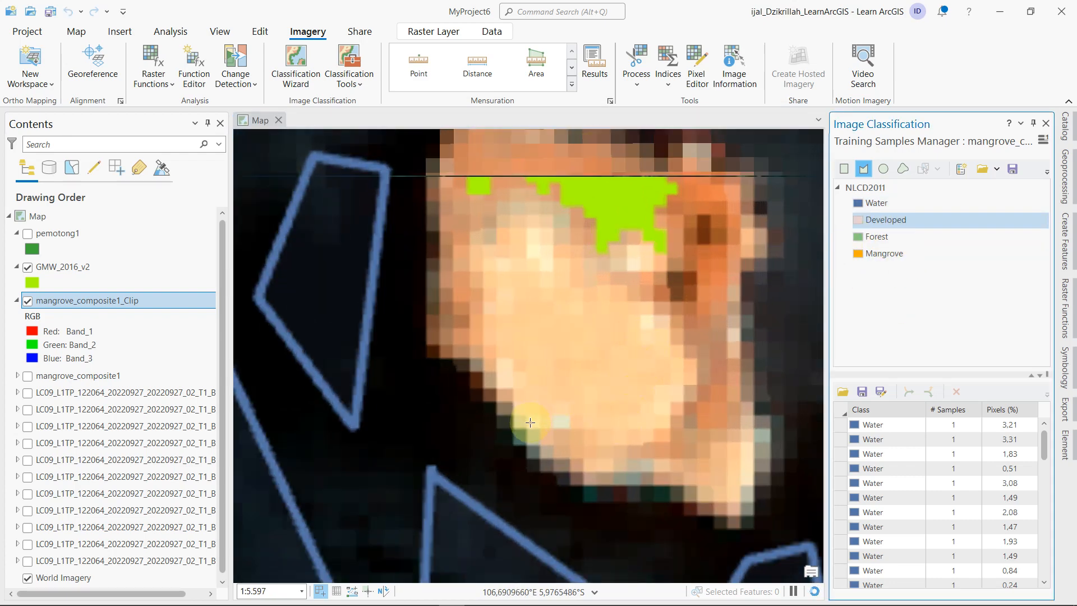
left_click_drag(623, 432, 609, 342)
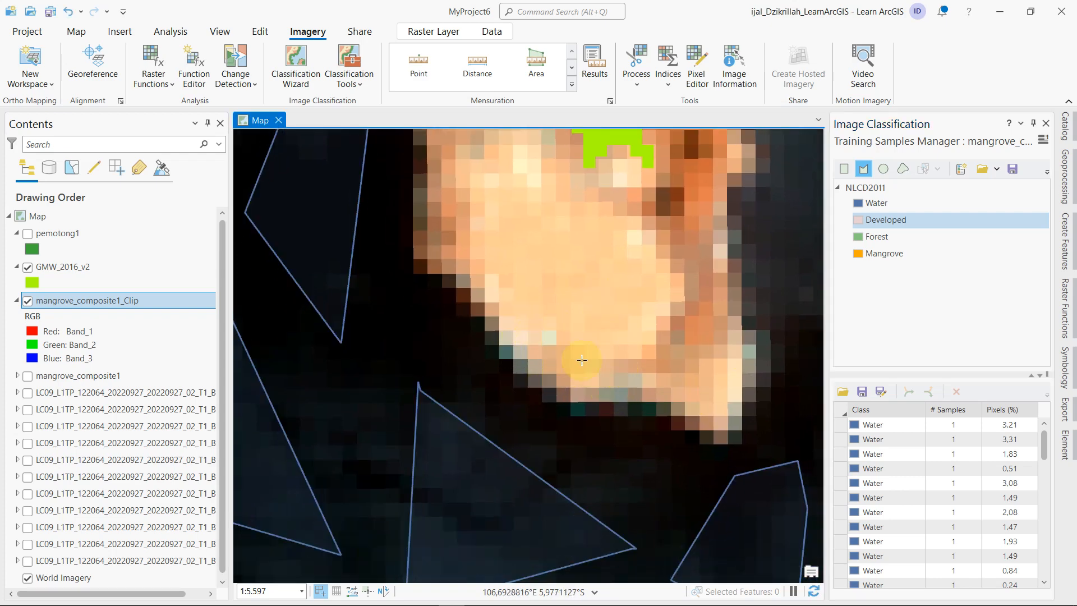
left_click_drag(544, 213, 589, 319)
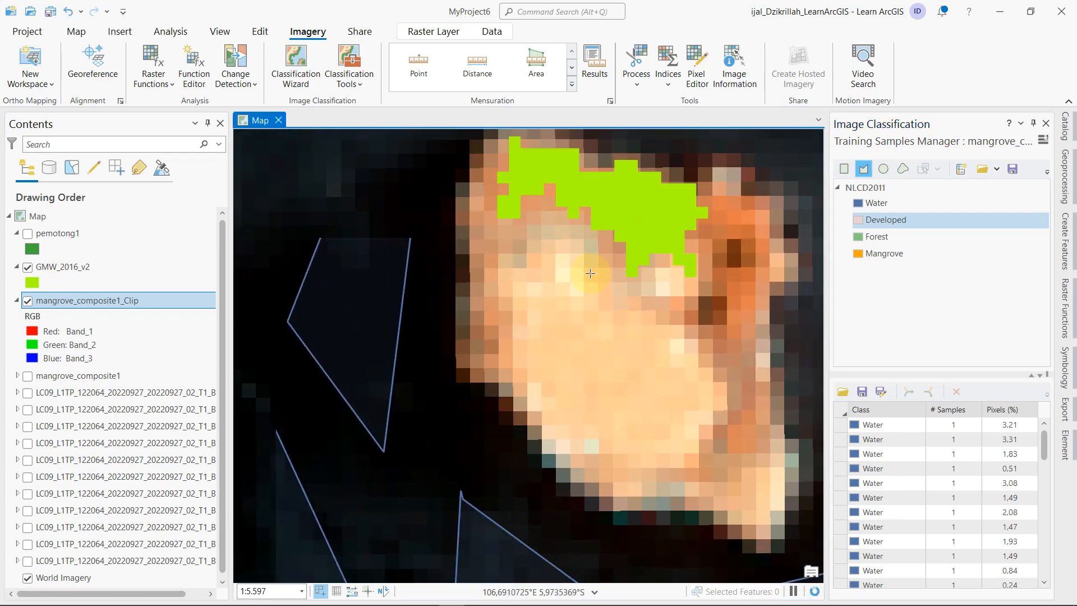
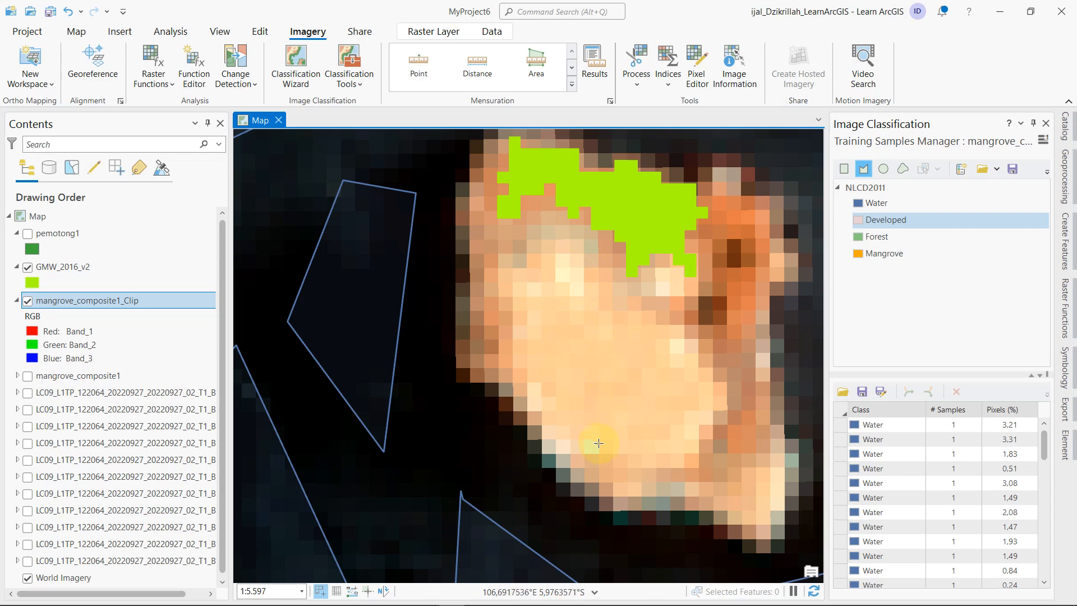
scroll(584, 356, "up", 3)
left_click(27, 300)
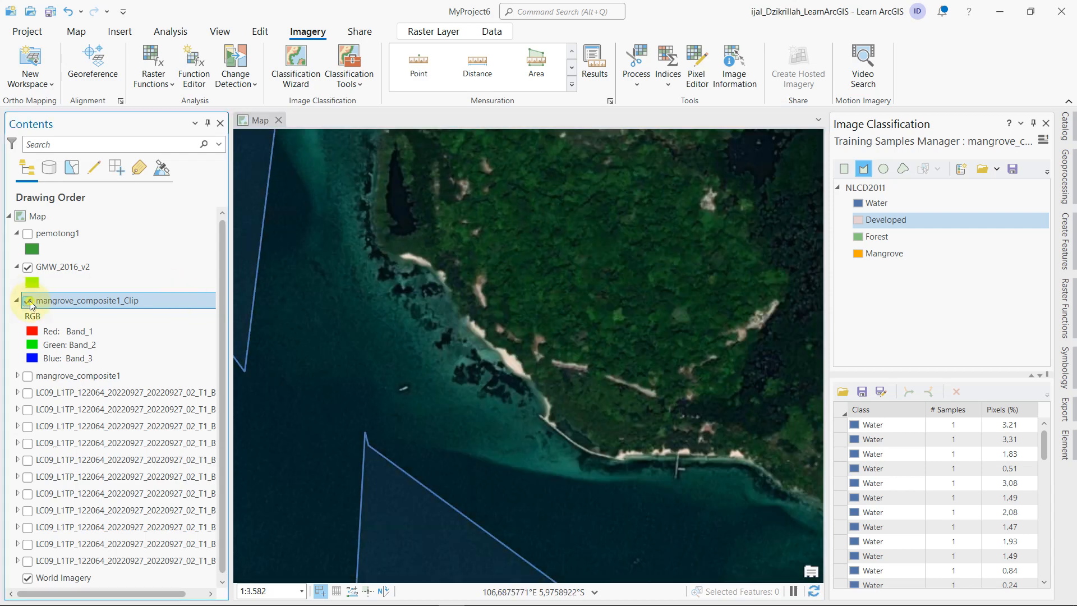
left_click(27, 301)
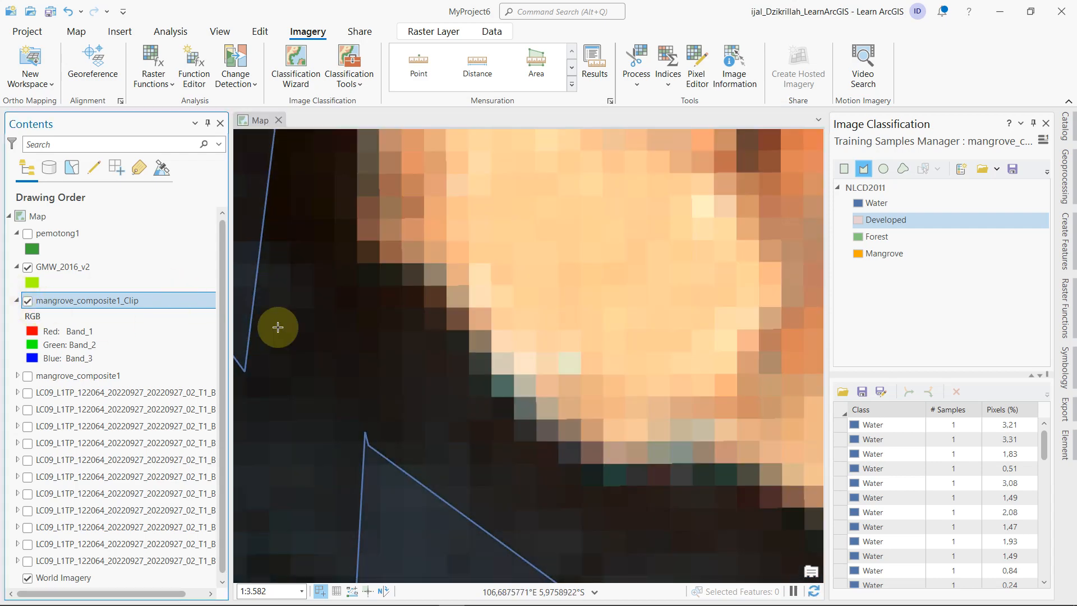
- Recolour the Developed class blue and draw a small triangular Developed sample on the pale pixels of the island's southwestern coast
scroll(579, 364, "up", 5)
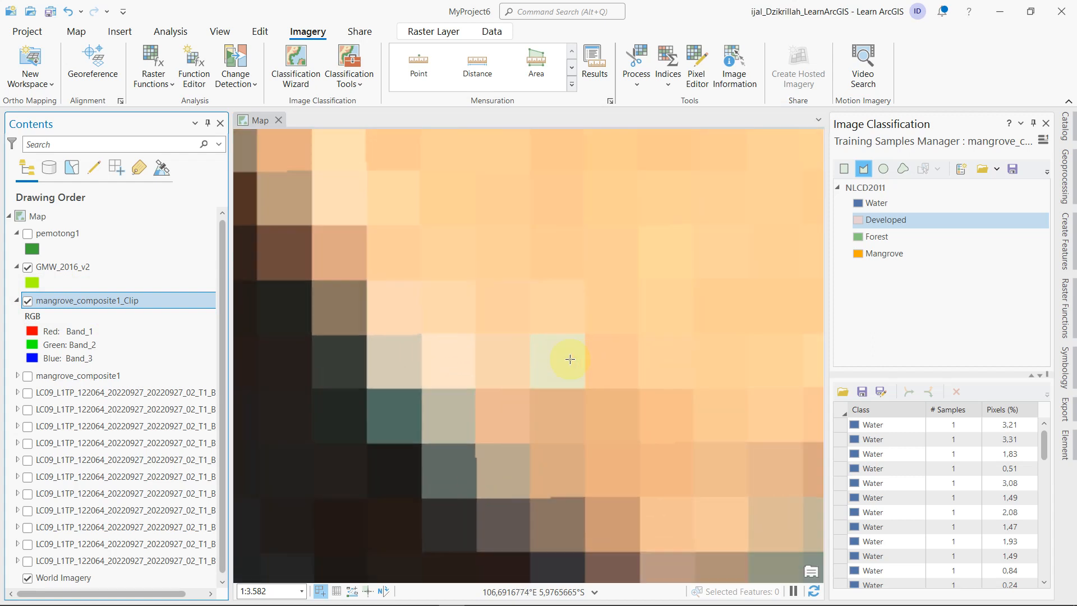
left_click(542, 338)
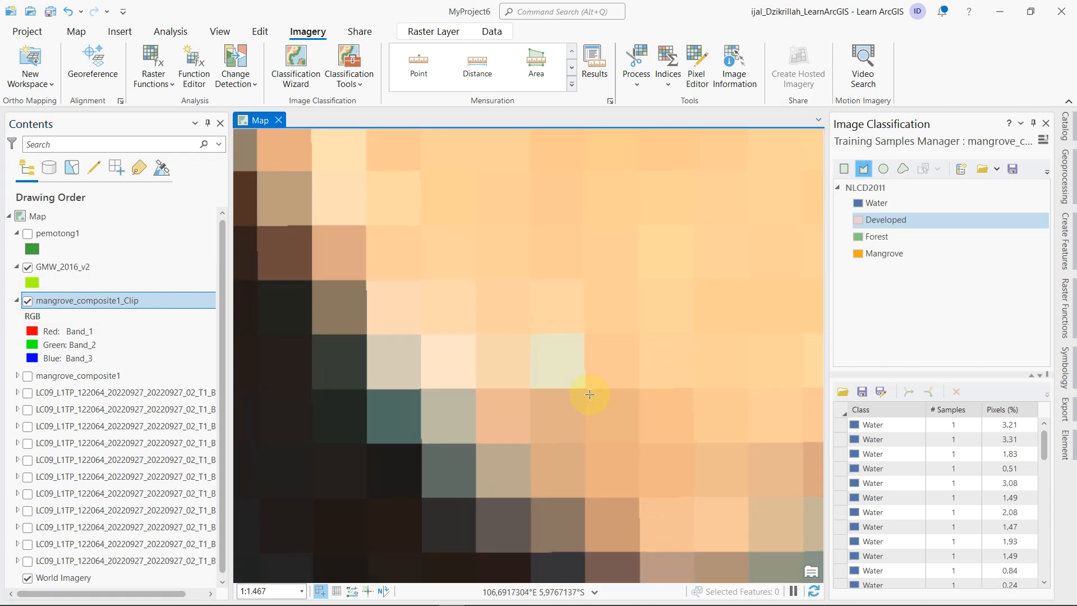
scroll(533, 331, "down", 5)
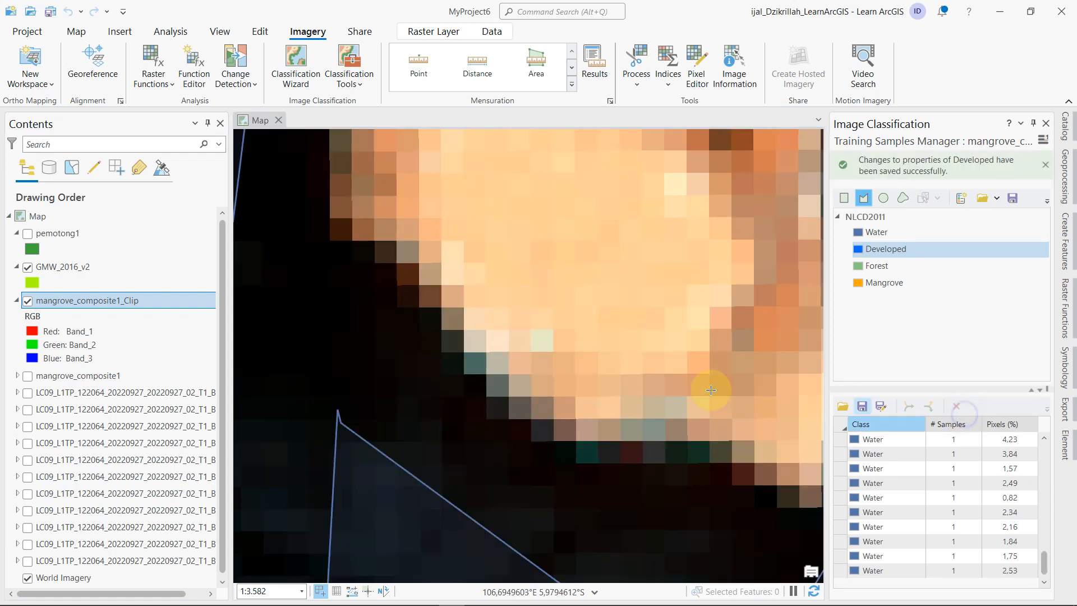
left_click(479, 311)
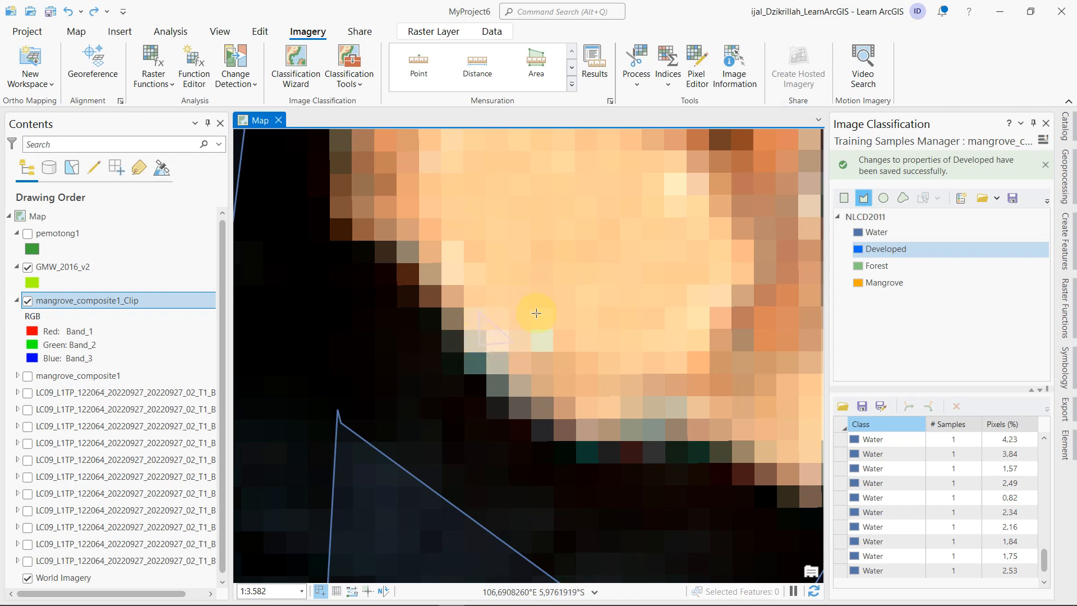
scroll(890, 475, "down", 1)
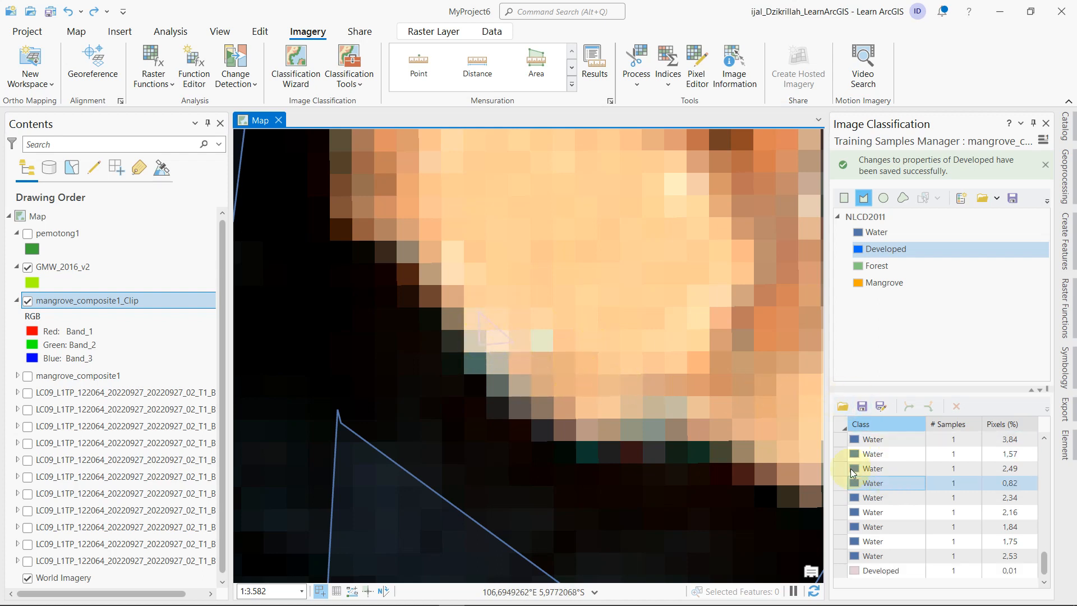
- Draw two small triangular Developed samples side by side in the island's northwest, just south of the green Global Mangrove Watch area
scroll(578, 385, "up", 5)
scroll(446, 286, "down", 3)
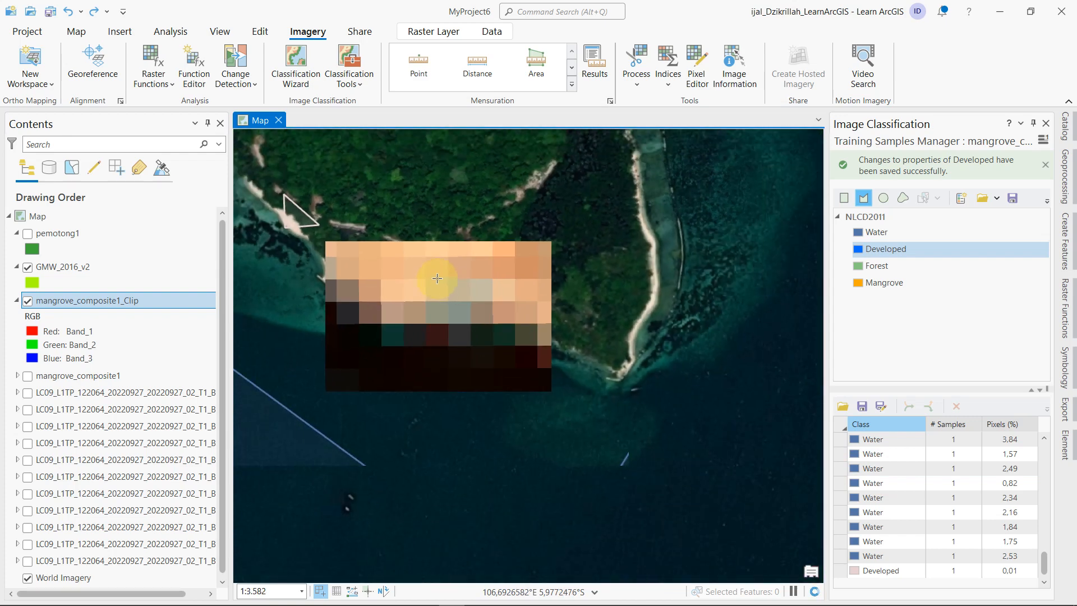
left_click_drag(397, 259, 601, 502)
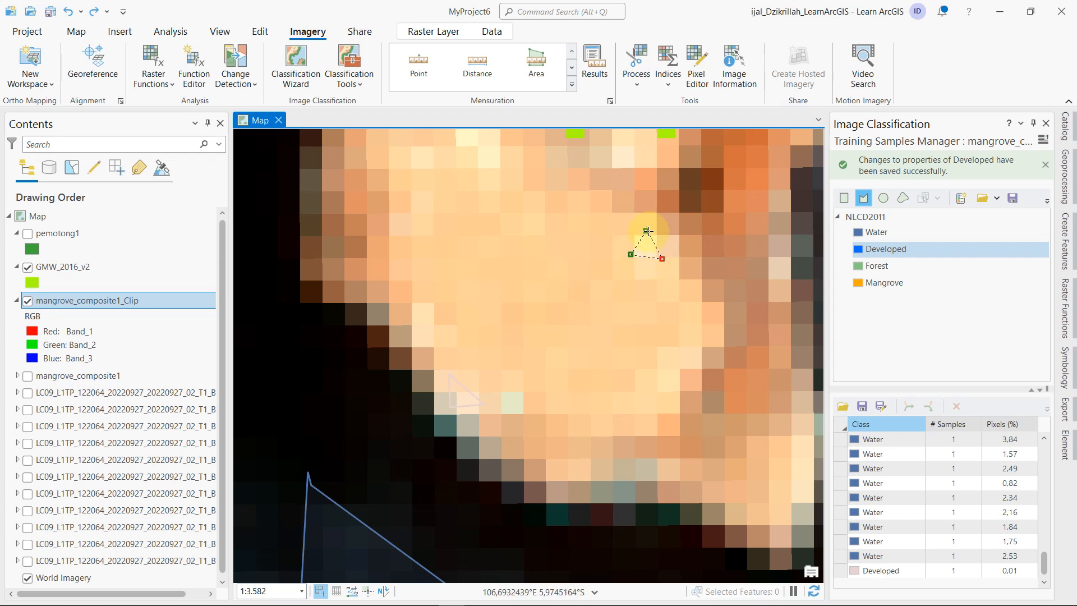
mouse_move(696, 261)
left_mouse_down()
mouse_move(608, 219)
mouse_move(560, 215)
mouse_move(645, 428)
left_mouse_up()
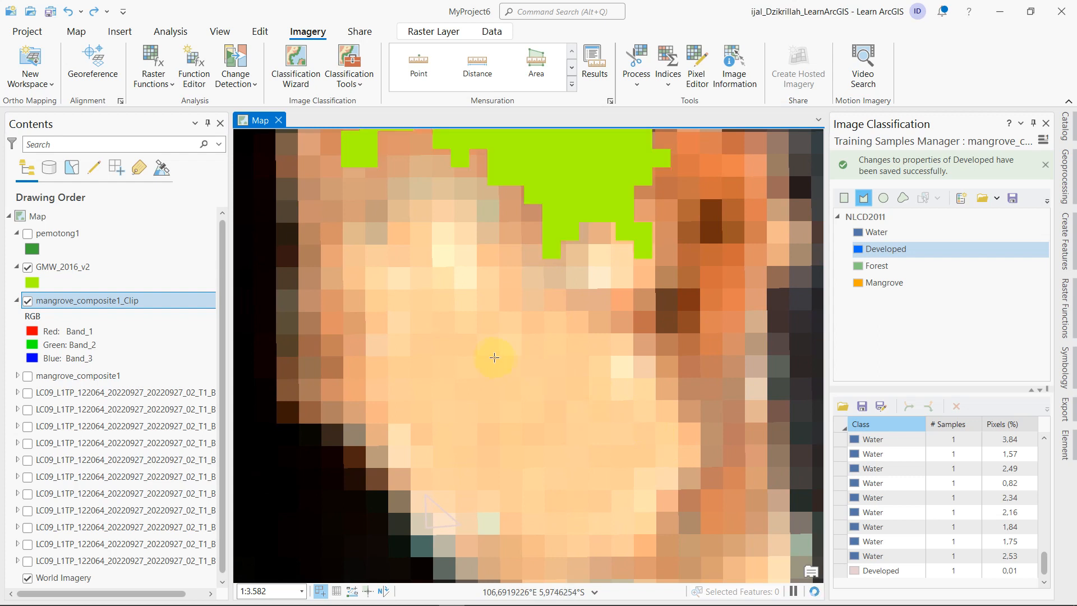
left_click_drag(475, 360, 526, 404)
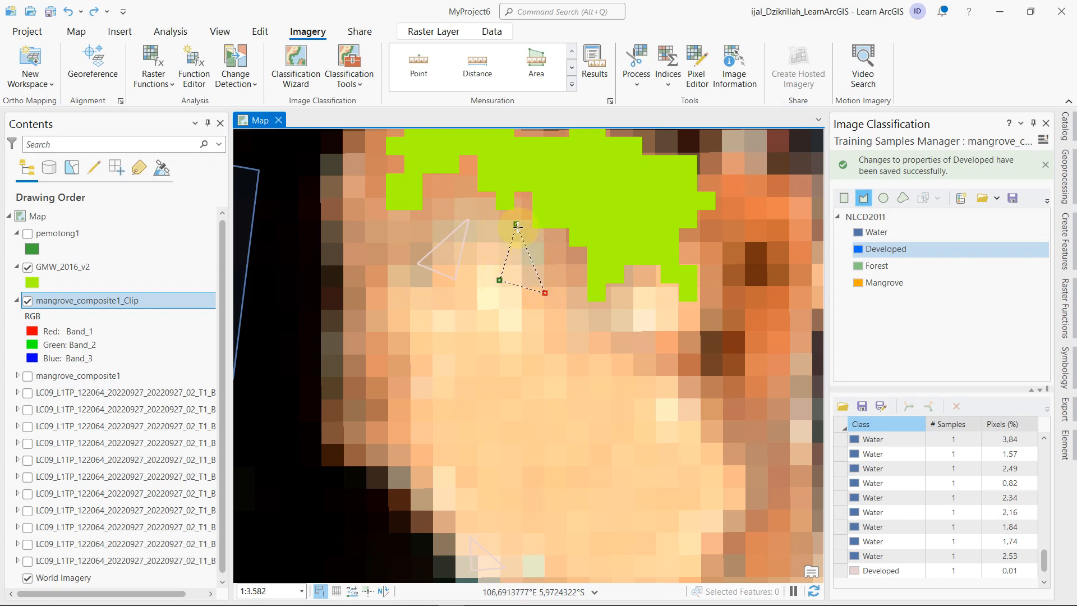
double_click(517, 227)
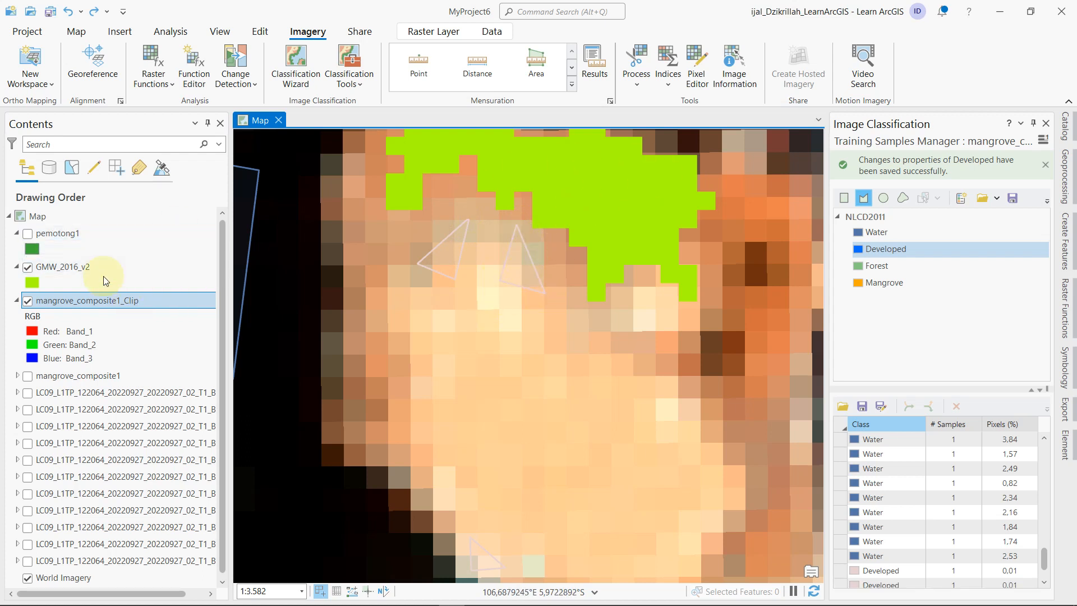
- Hide the GMW_2016_v2 layer and draw an upright triangular Developed sample on the greyish pixels of the island's southern coast
left_click_drag(497, 248, 481, 353)
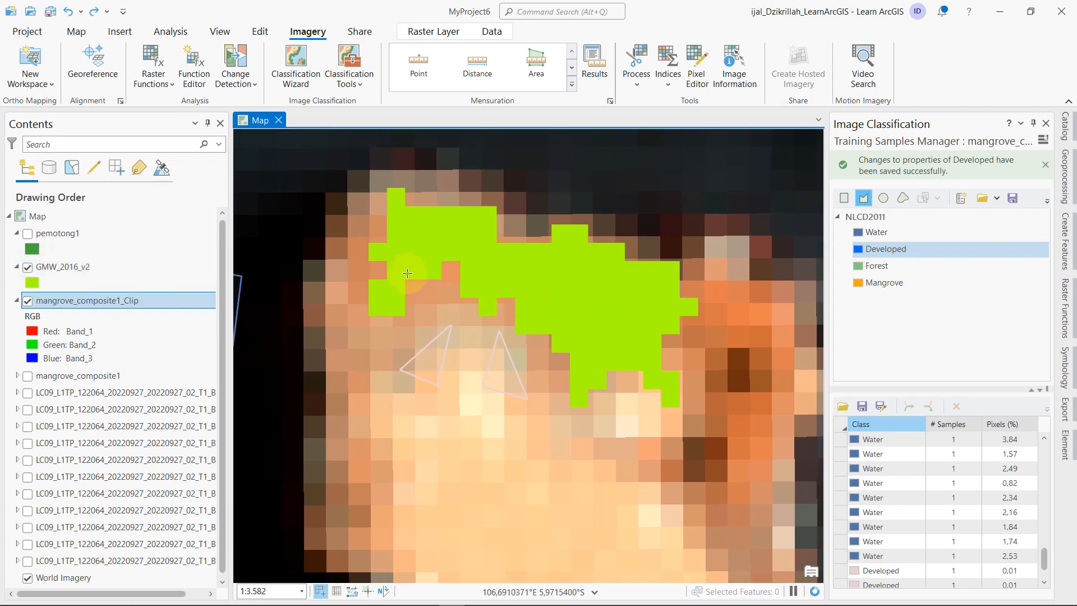
left_click(28, 268)
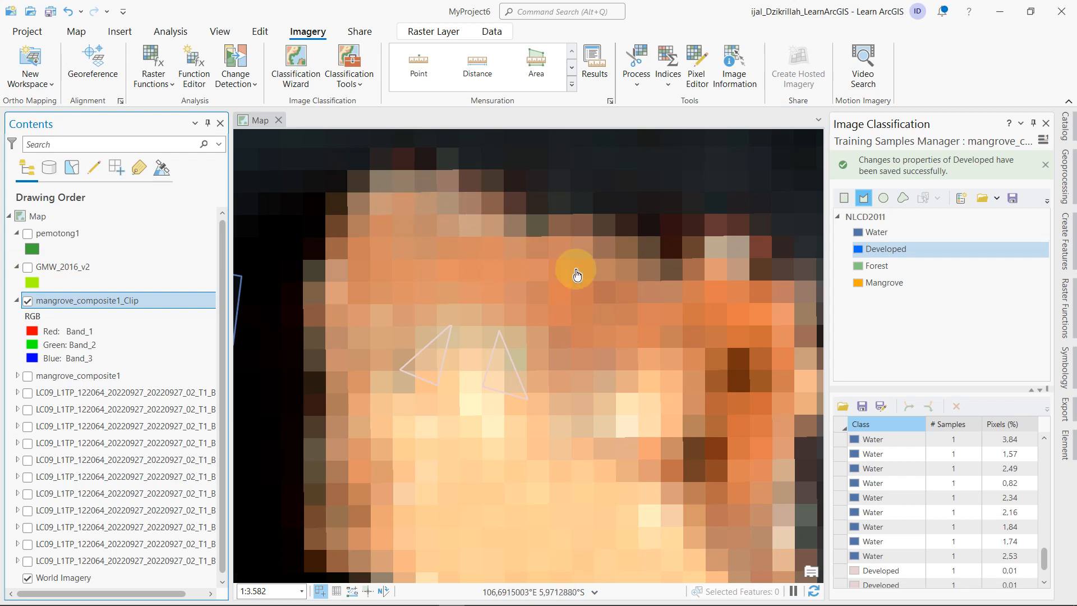
left_click_drag(588, 267, 428, 144)
left_click_drag(572, 358, 584, 204)
left_click_drag(498, 406, 560, 338)
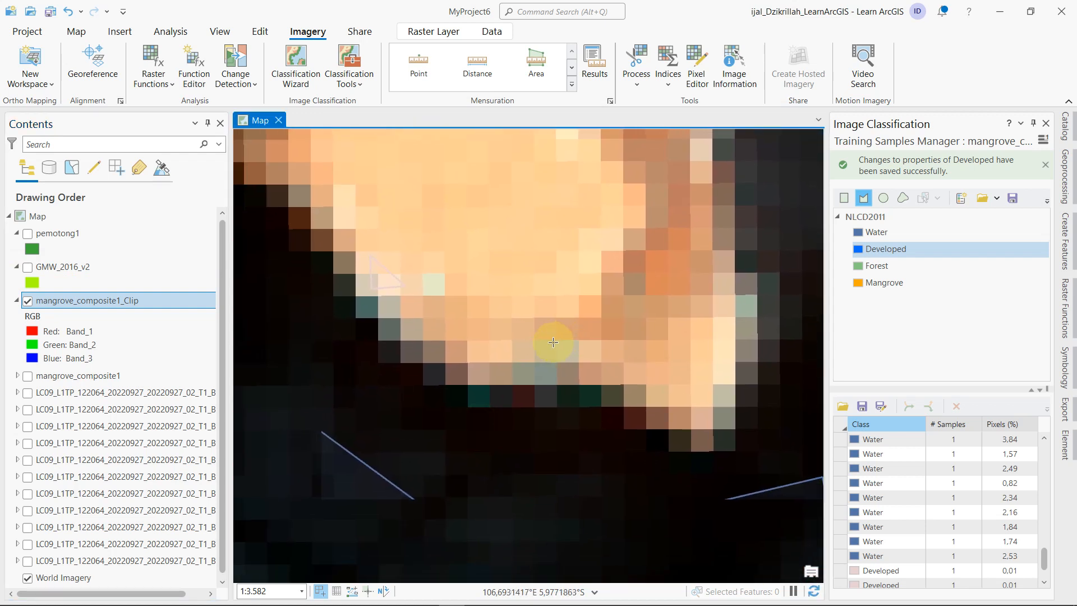
left_click(547, 335)
left_click(512, 385)
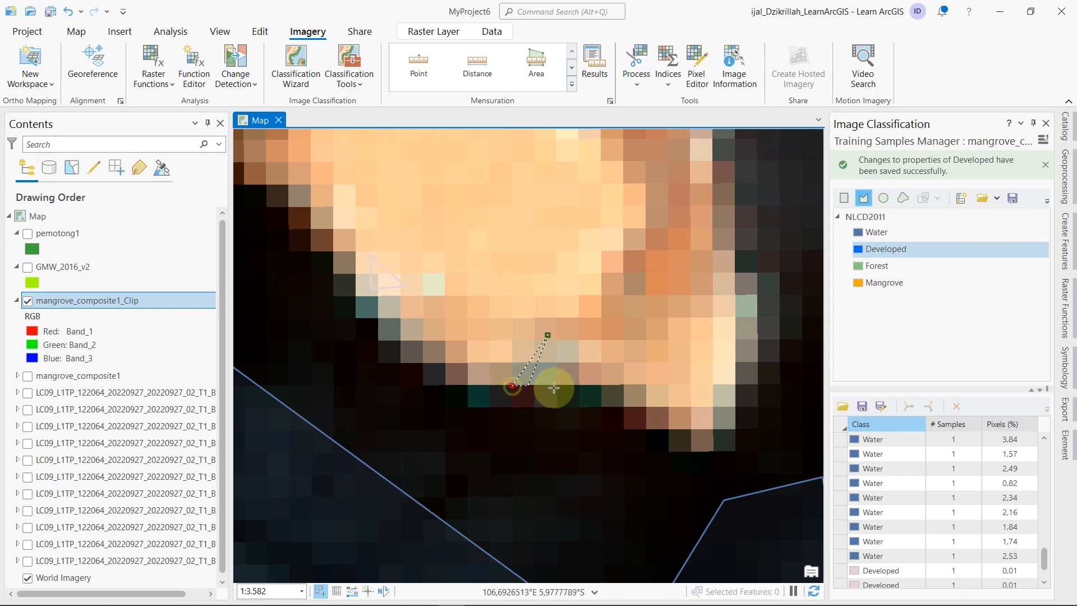
left_click(584, 384)
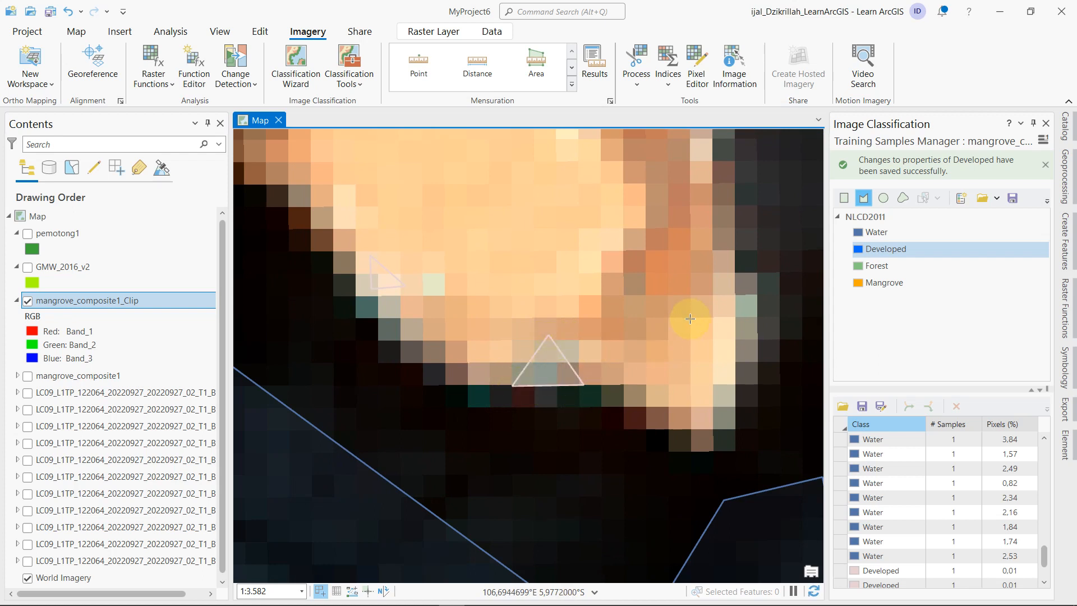
- Draw small upright triangular Developed samples on the island's southeastern coast and farther north on its eastern edge
left_click(753, 340)
left_click(739, 297)
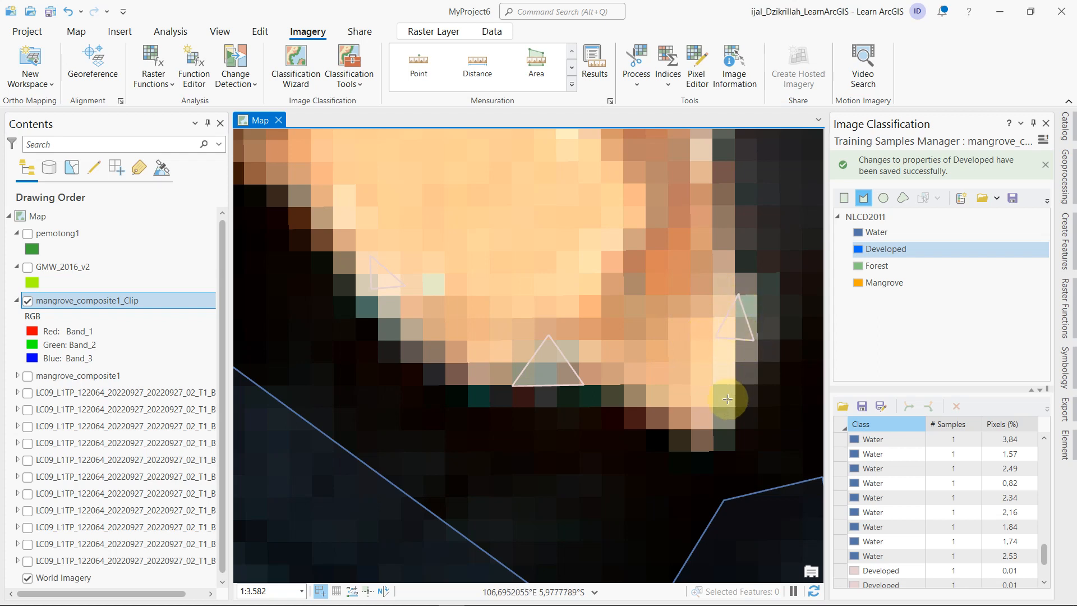
left_click_drag(686, 290, 689, 452)
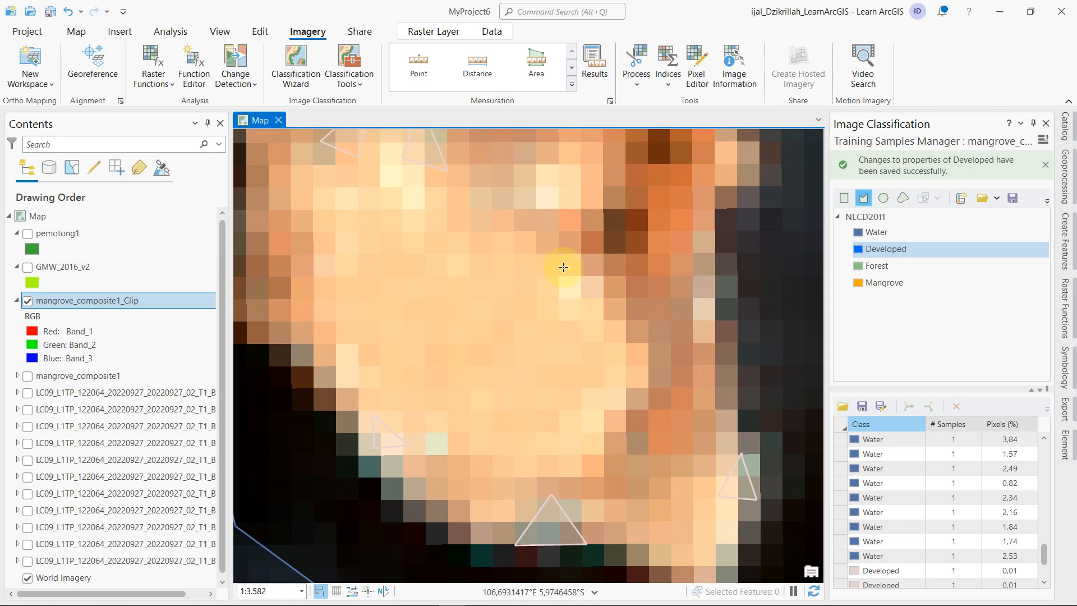
left_click_drag(664, 248, 590, 383)
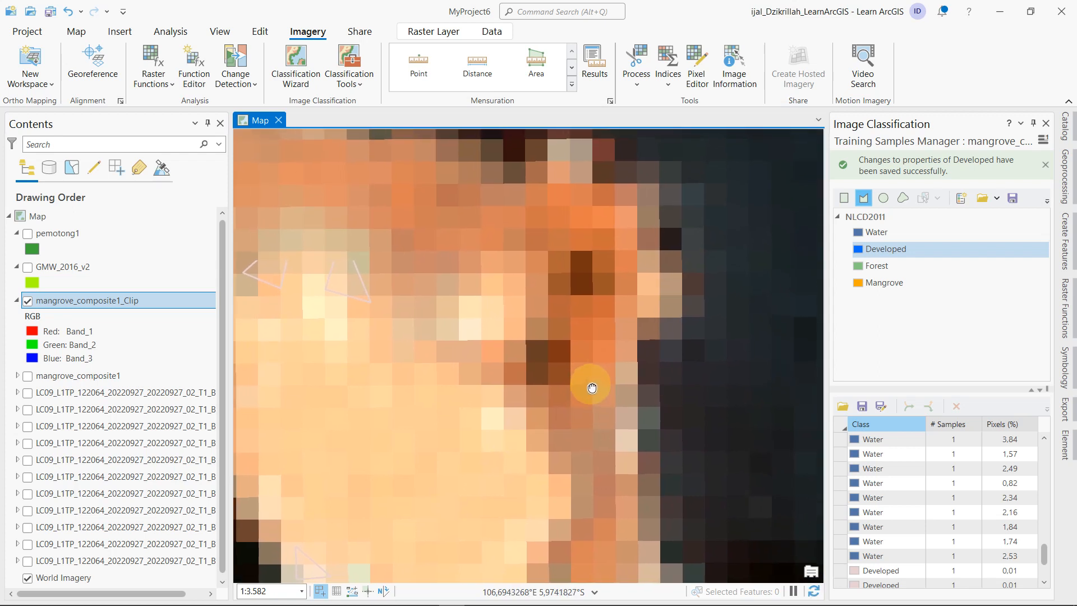
left_click(667, 262)
left_click(643, 306)
left_click(688, 312)
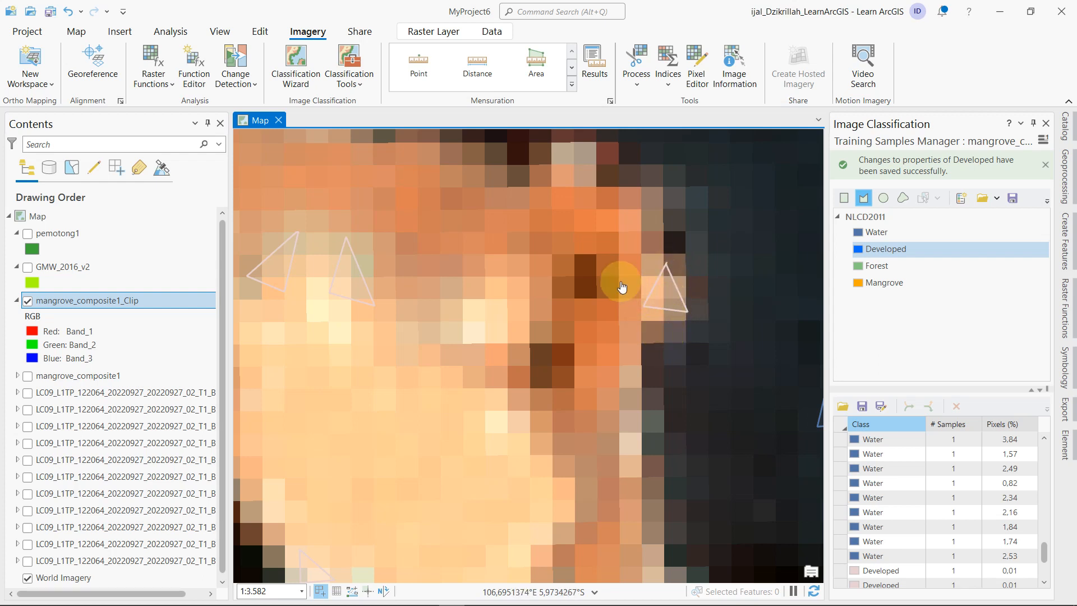
- Draw a small upright triangular Developed sample on the pale pixels at the island's northeastern edge
left_click_drag(621, 287, 664, 413)
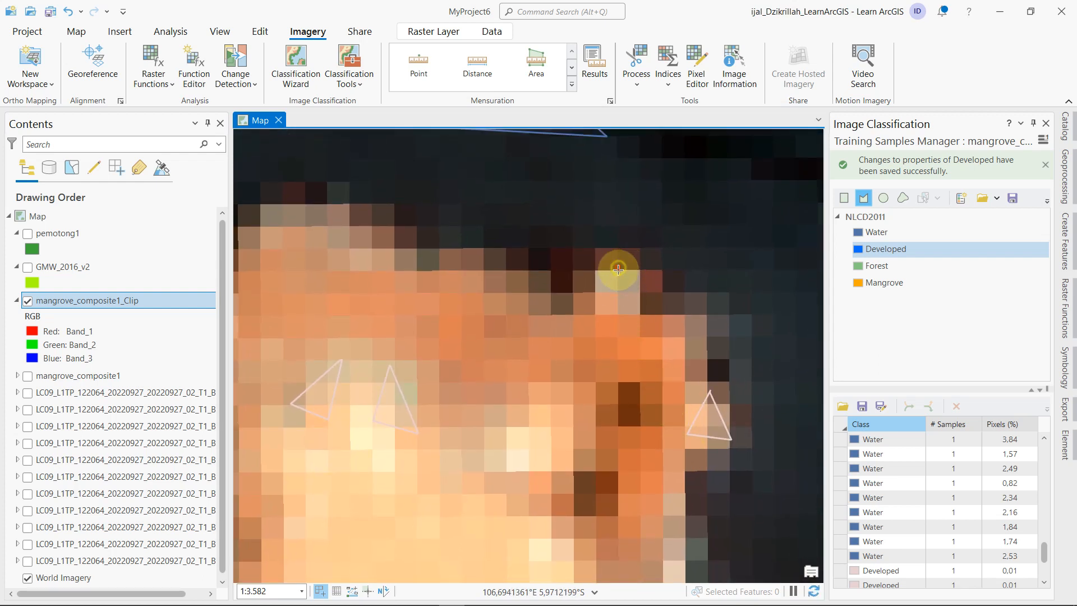
left_click(618, 267)
left_click(597, 305)
left_click(650, 308)
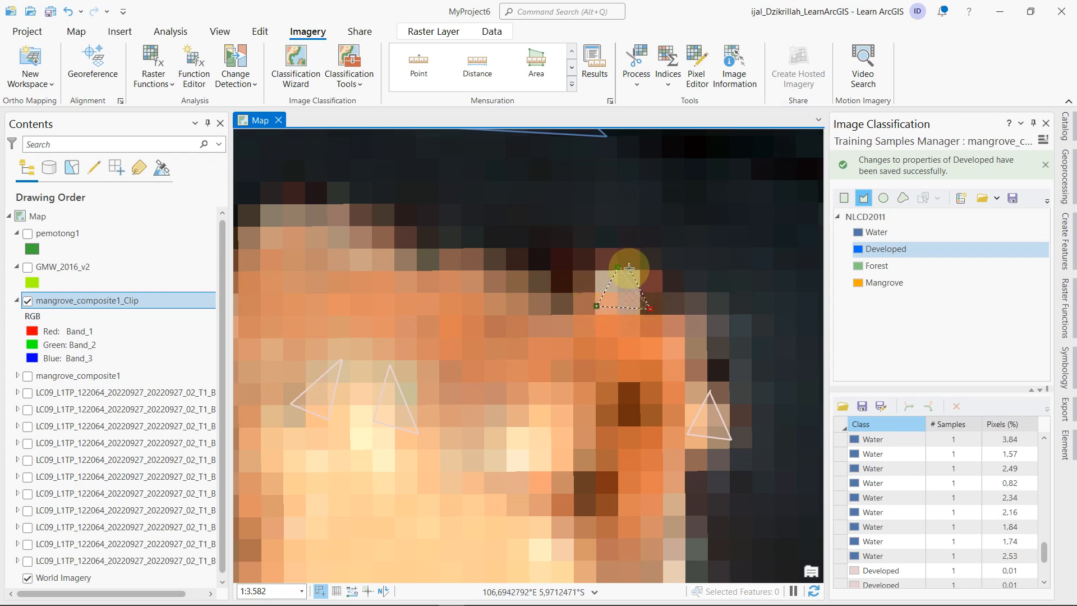
double_click(619, 266)
left_click_drag(562, 377, 749, 404)
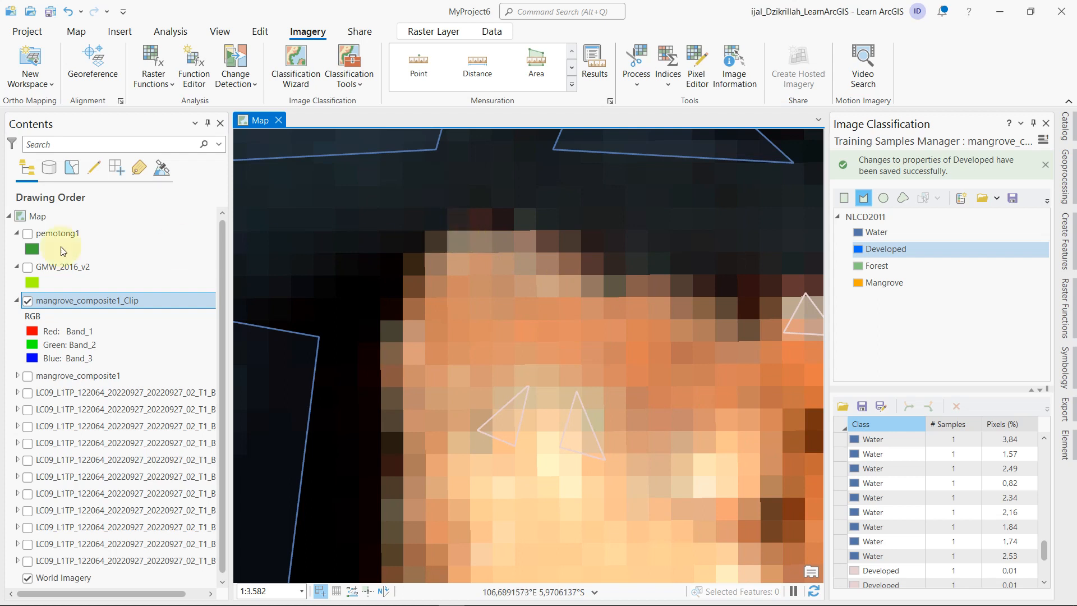
- Draw a triangular Developed training sample across the pale pixels at the island's northwestern tip
left_click(27, 267)
left_click(27, 268)
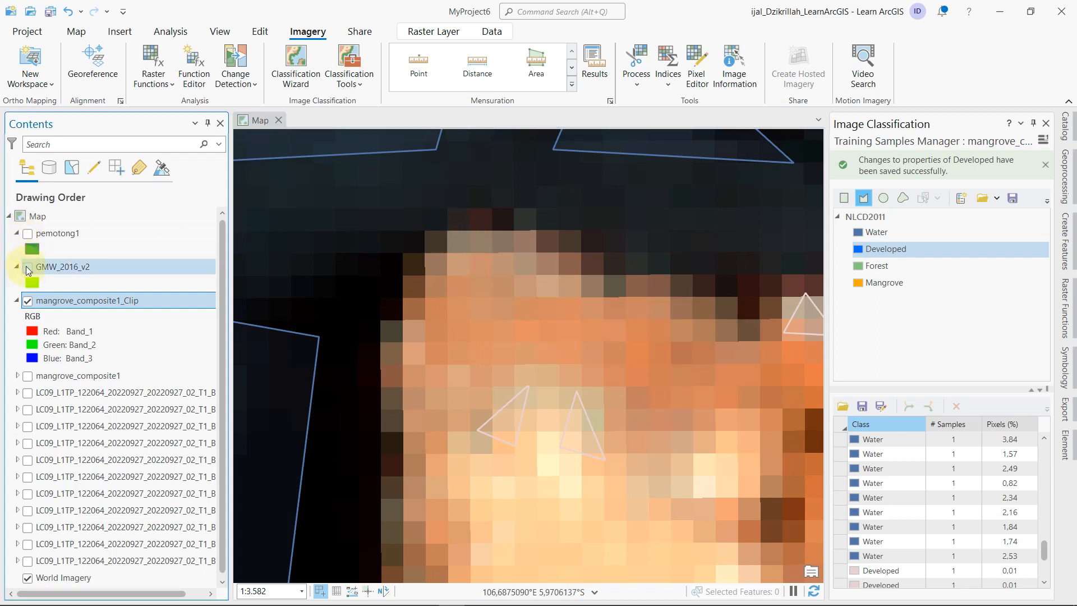
left_click(482, 223)
left_click(444, 254)
left_click(536, 251)
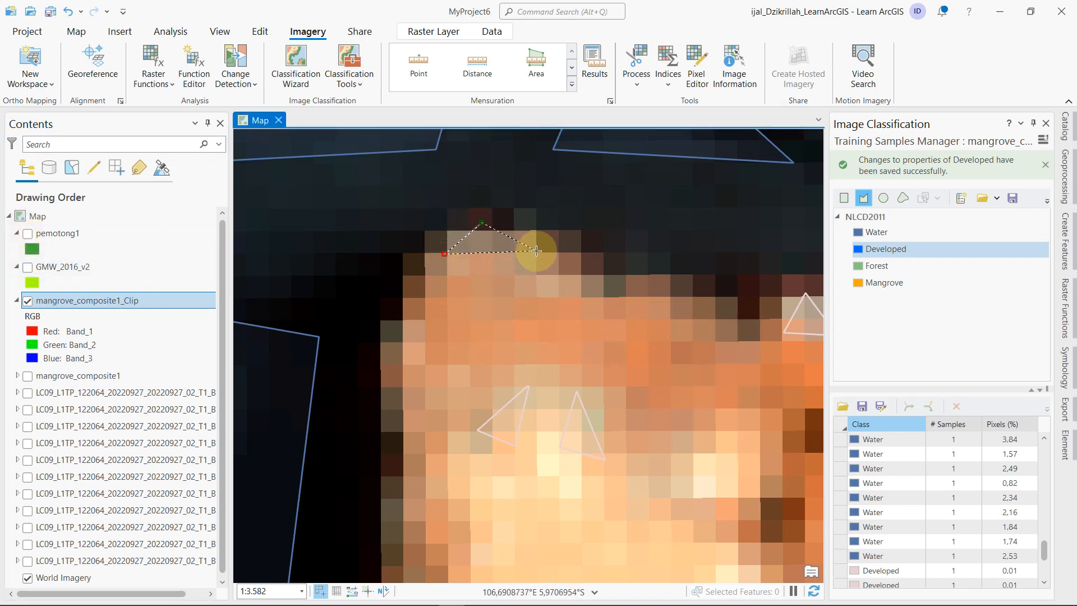
double_click(484, 223)
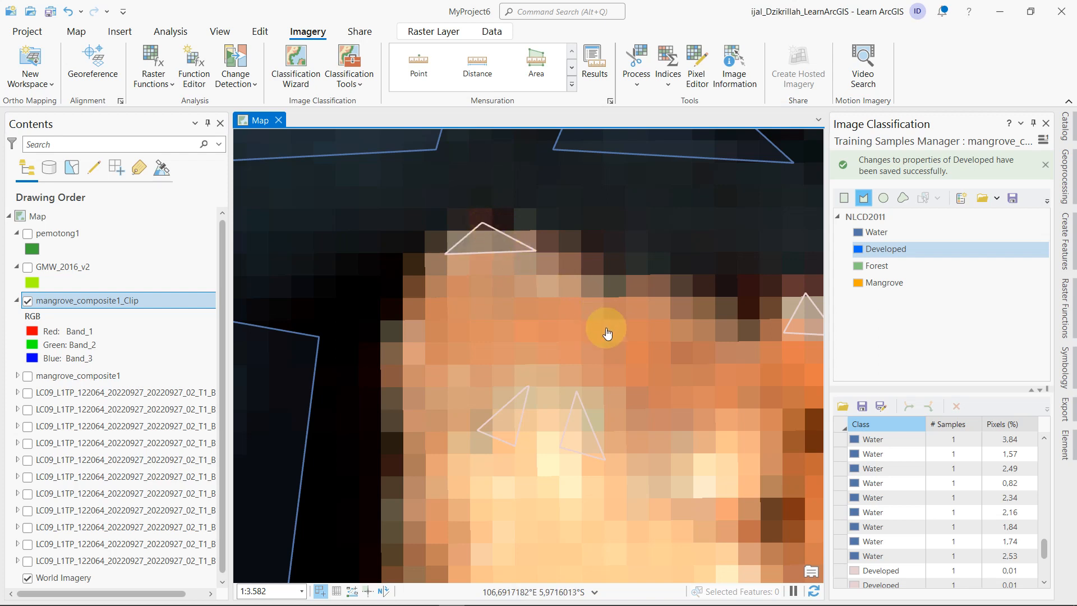
- Draw a small Developed training polygon along the island's southwestern shoreline
left_click_drag(601, 330, 570, 154)
left_click_drag(526, 302, 524, 216)
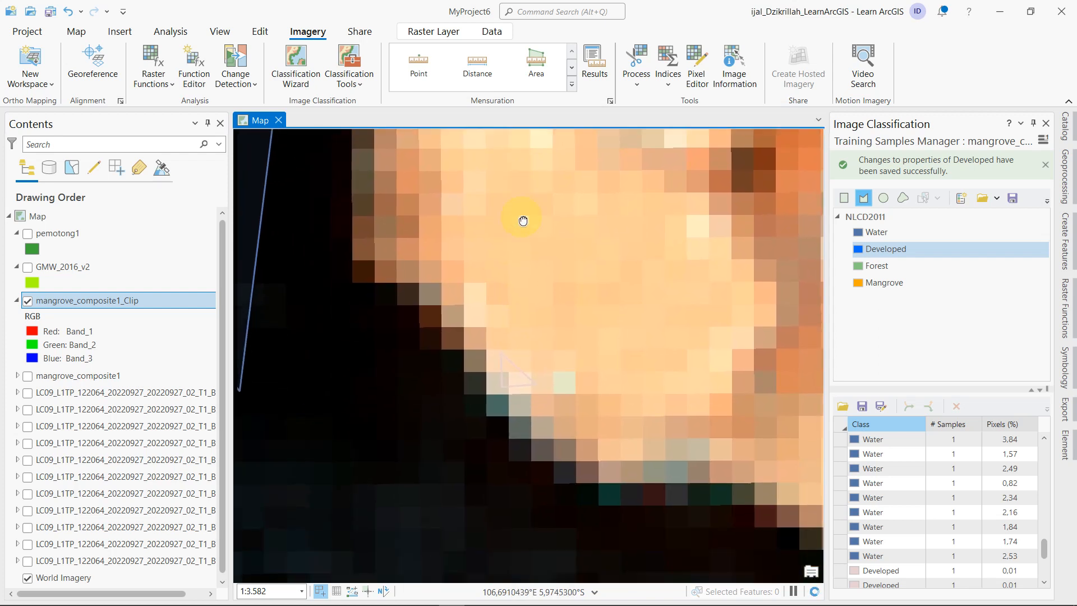
left_click(432, 268)
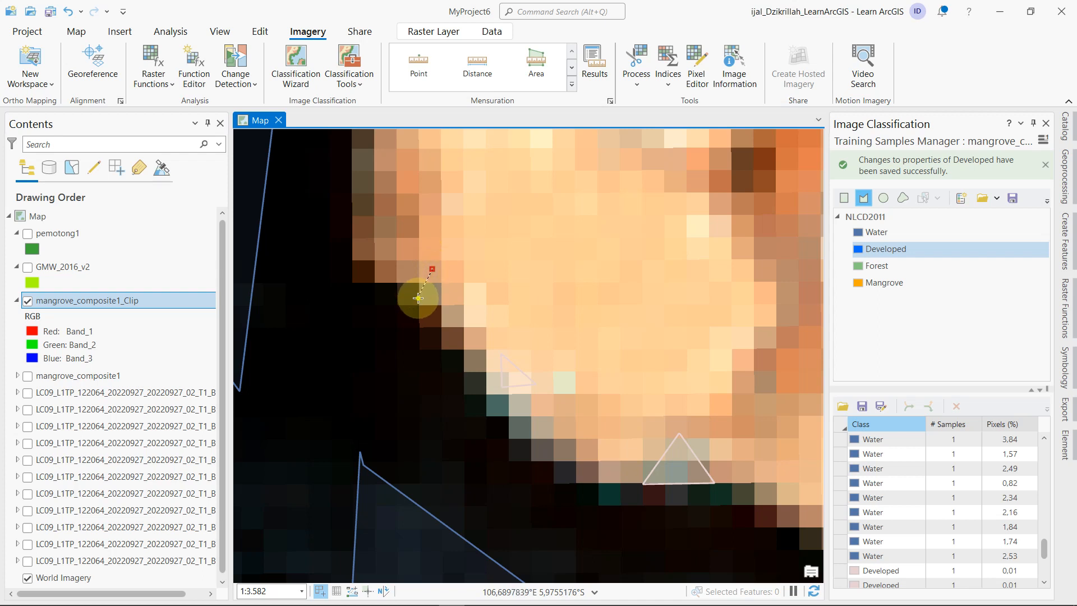
left_click(418, 297)
left_click(469, 329)
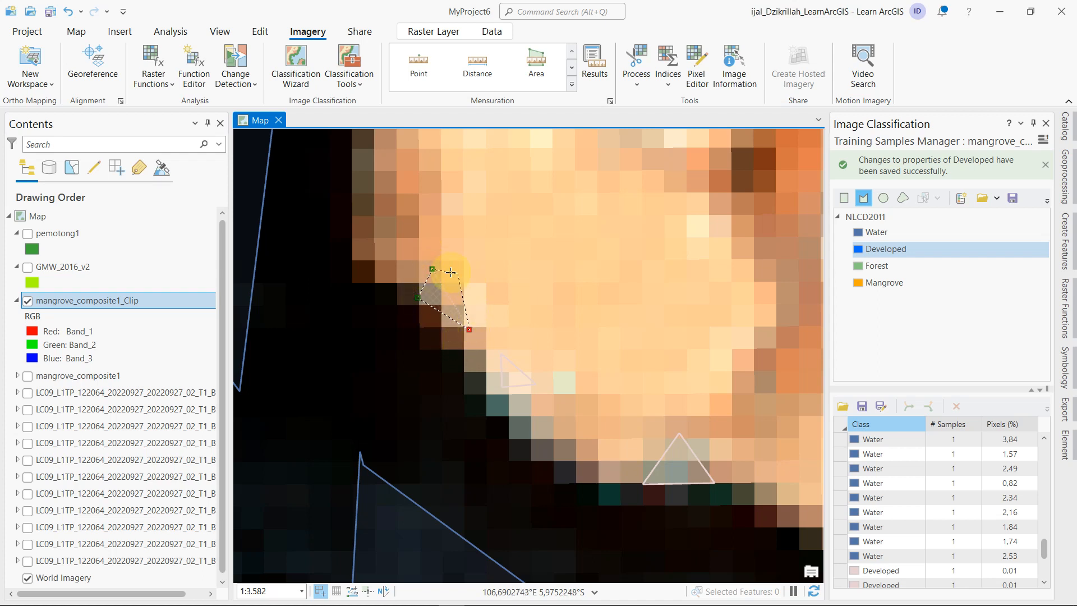
double_click(430, 270)
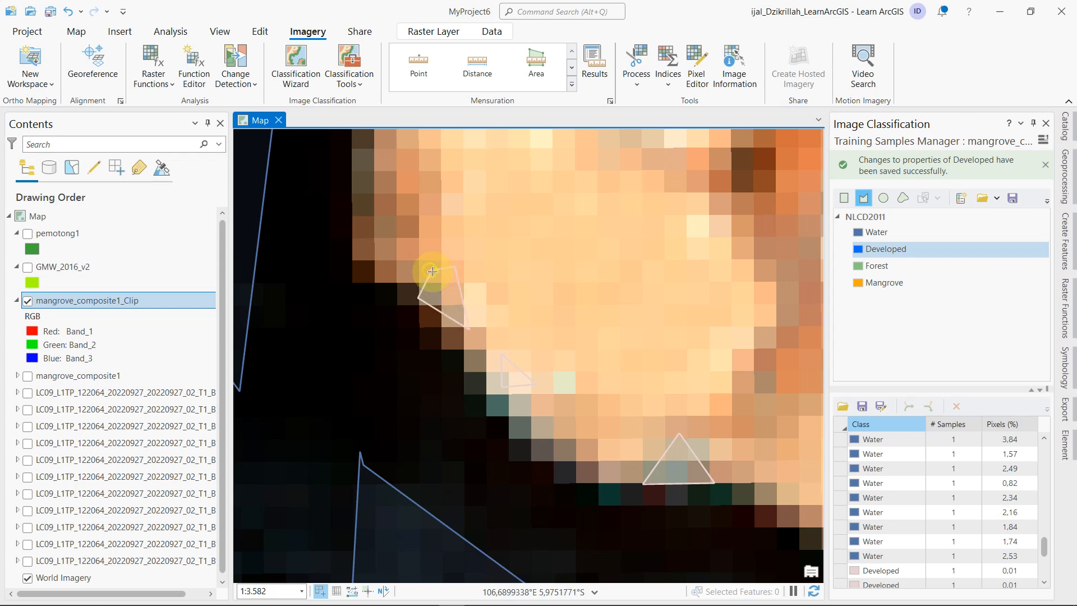
- Draw a triangular Developed training sample over the bright pixels in the island's eastern interior
mouse_move(616, 378)
left_mouse_down()
mouse_move(507, 298)
mouse_move(476, 376)
left_mouse_up()
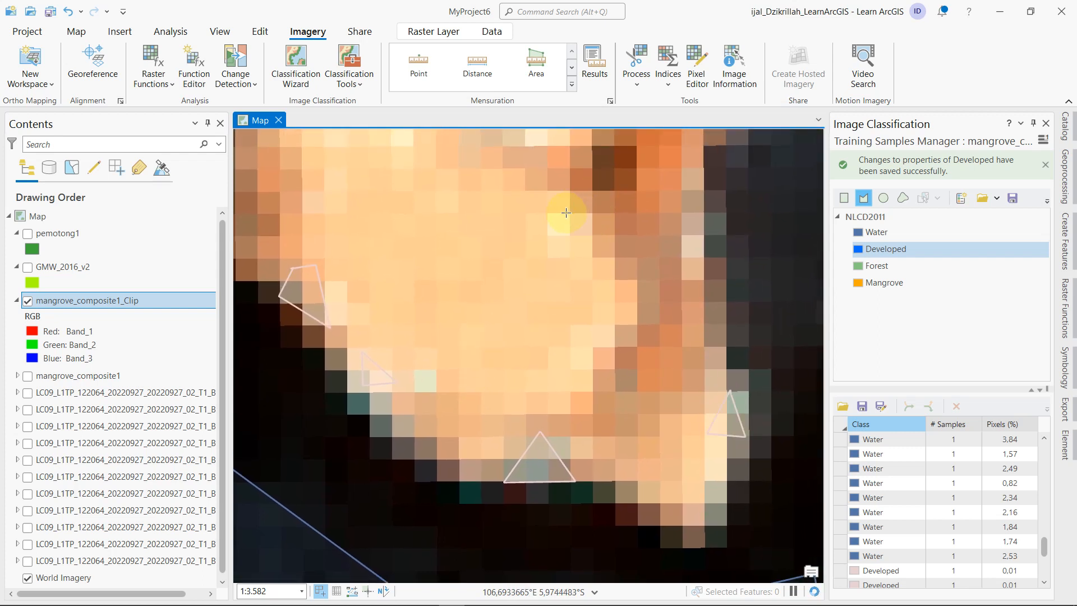
left_click(576, 194)
left_click(550, 225)
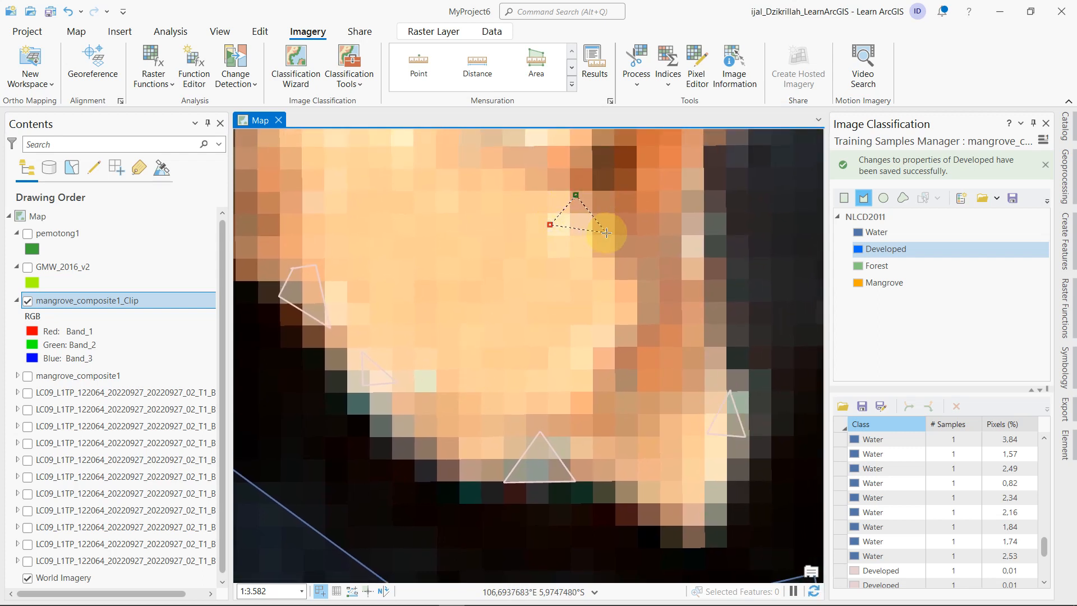
double_click(606, 233)
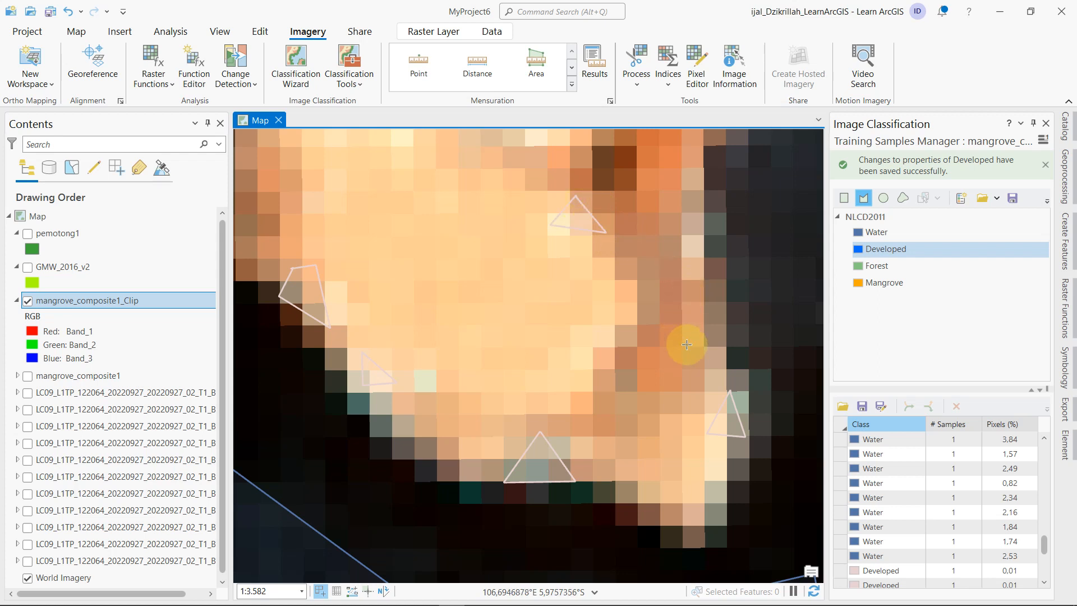
- Draw a tall triangular Developed training sample on the island's southeastern tip, just below the existing triangle
left_click_drag(680, 379, 604, 264)
left_click(640, 336)
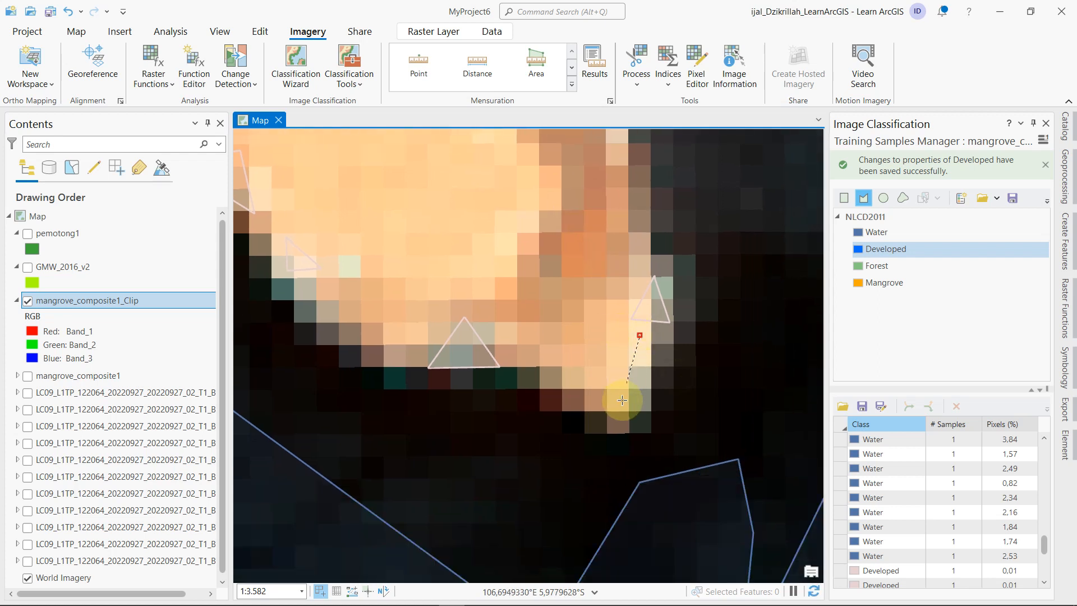
left_click(610, 406)
left_click(651, 410)
left_click(640, 336)
- Choose Forest as the training class and compare the mangrove_composite1_Clip layer with the World Imagery by briefly hiding it
left_click_drag(594, 271, 656, 431)
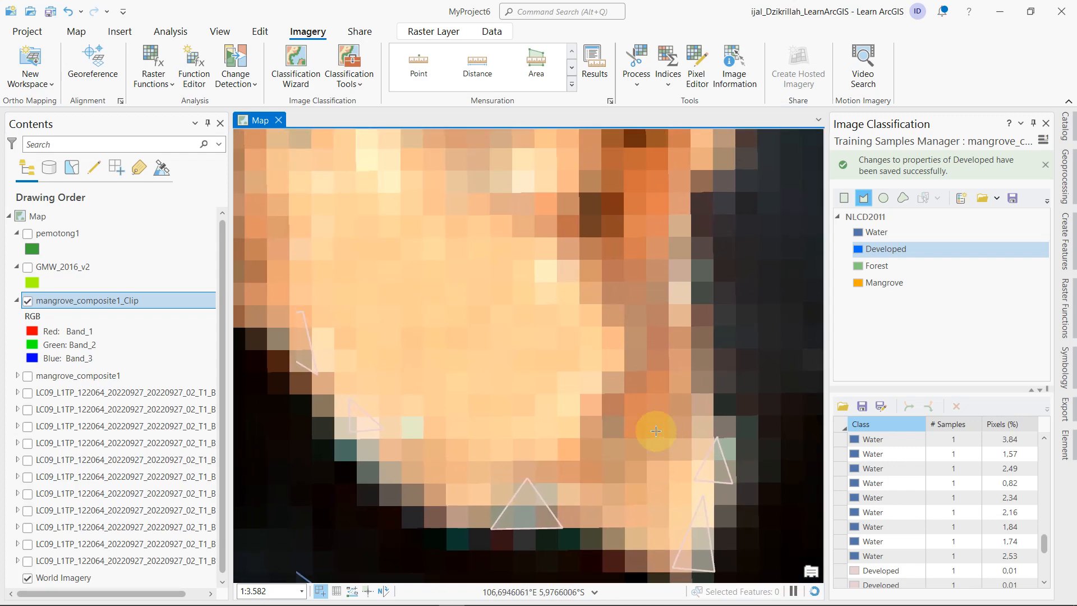
scroll(523, 356, "down", 1)
scroll(523, 356, "down", 2)
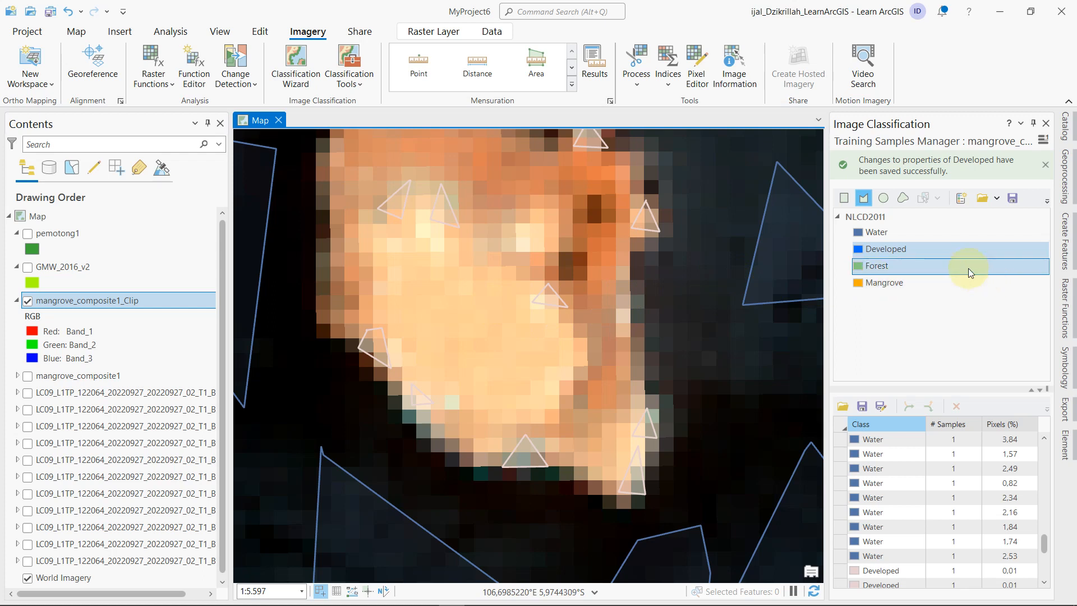
left_click(952, 267)
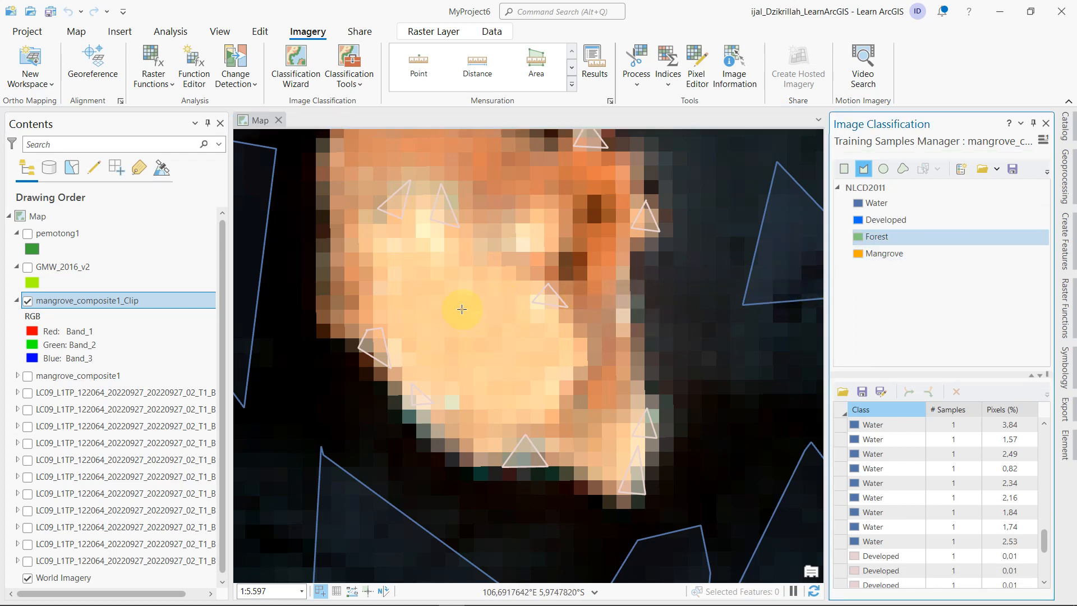
left_click_drag(461, 309, 527, 371)
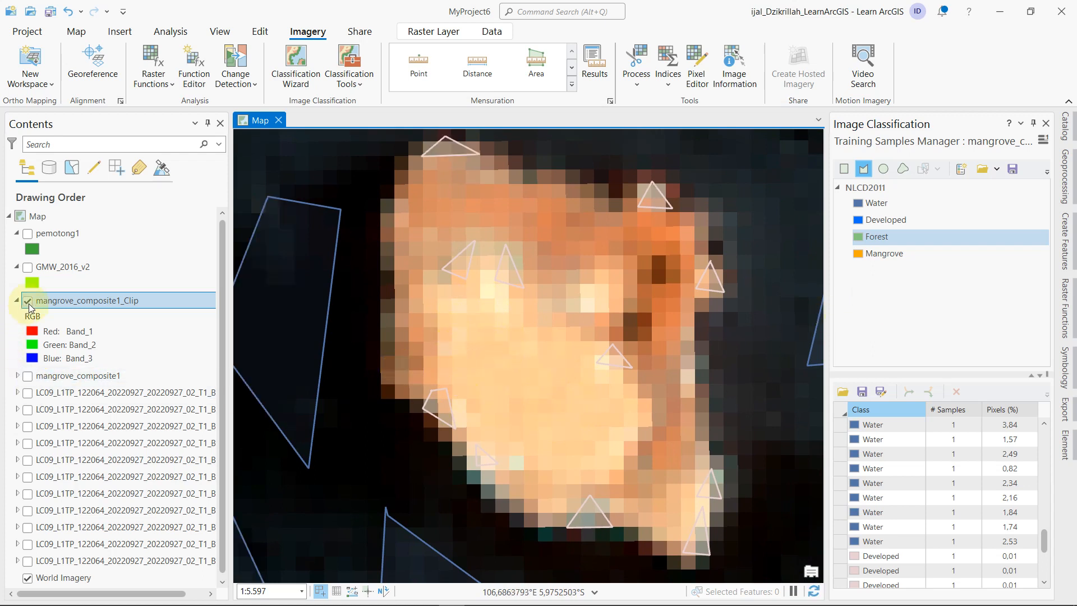
left_click(28, 303)
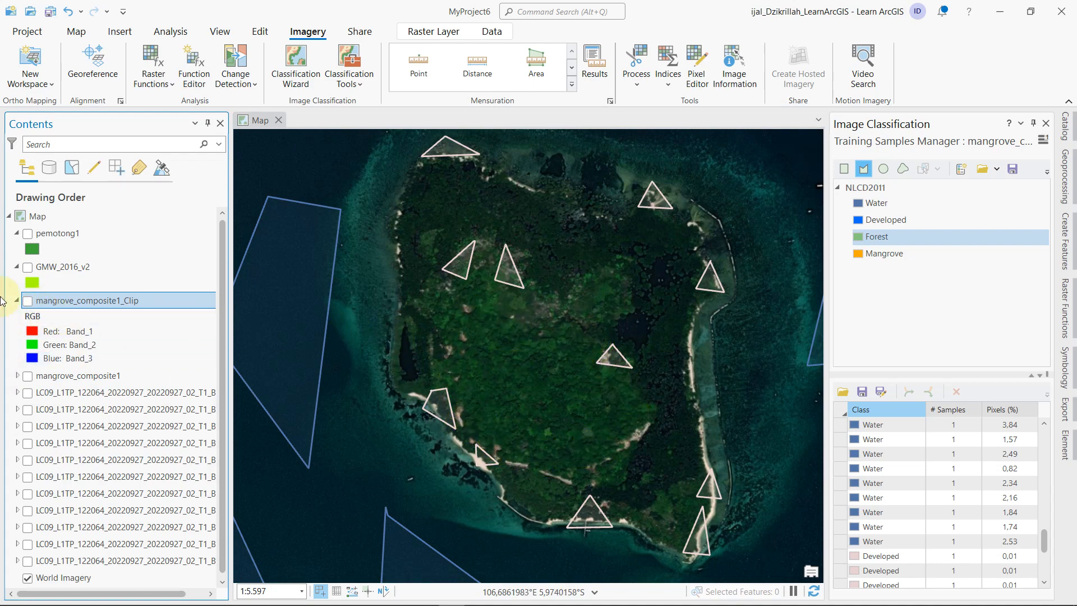
left_click(28, 302)
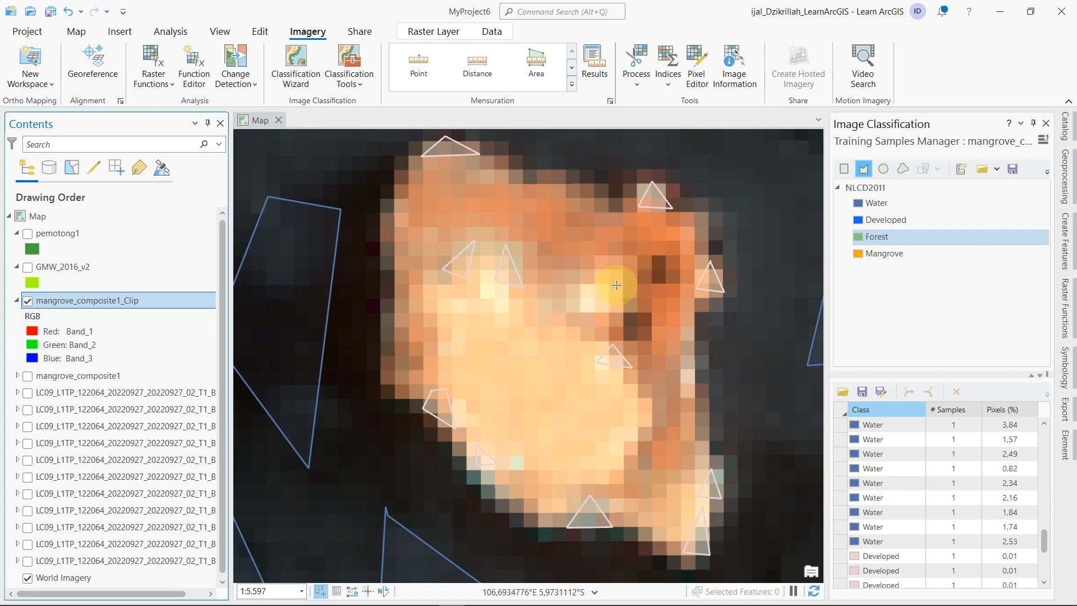
- Draw a small four-sided Forest training sample over the light orange pixels in the island's north-central interior
scroll(617, 285, "up", 4)
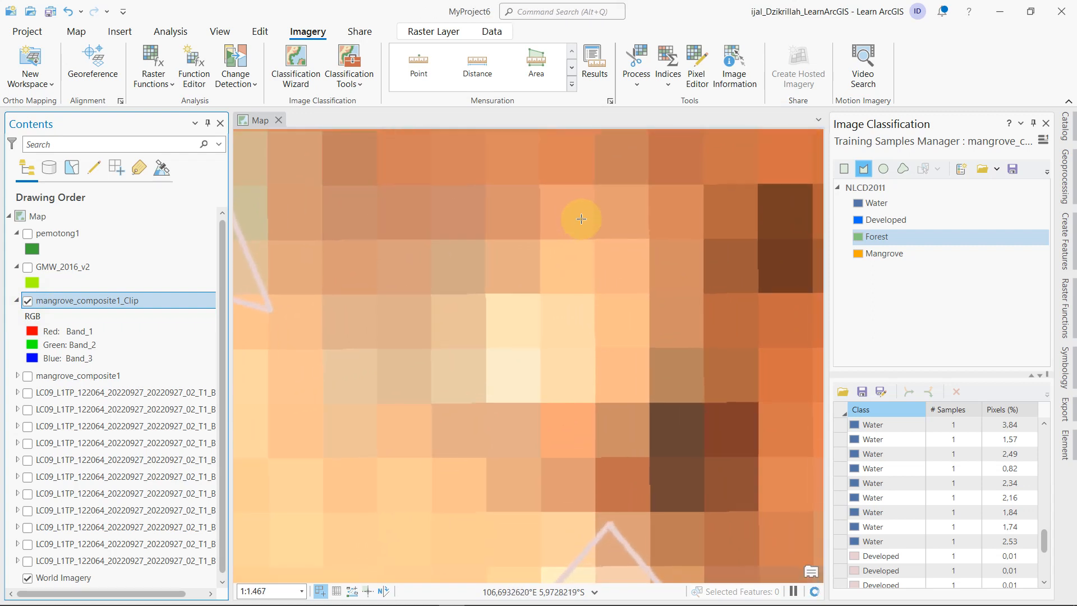
left_click(581, 217)
left_click(631, 277)
double_click(627, 224)
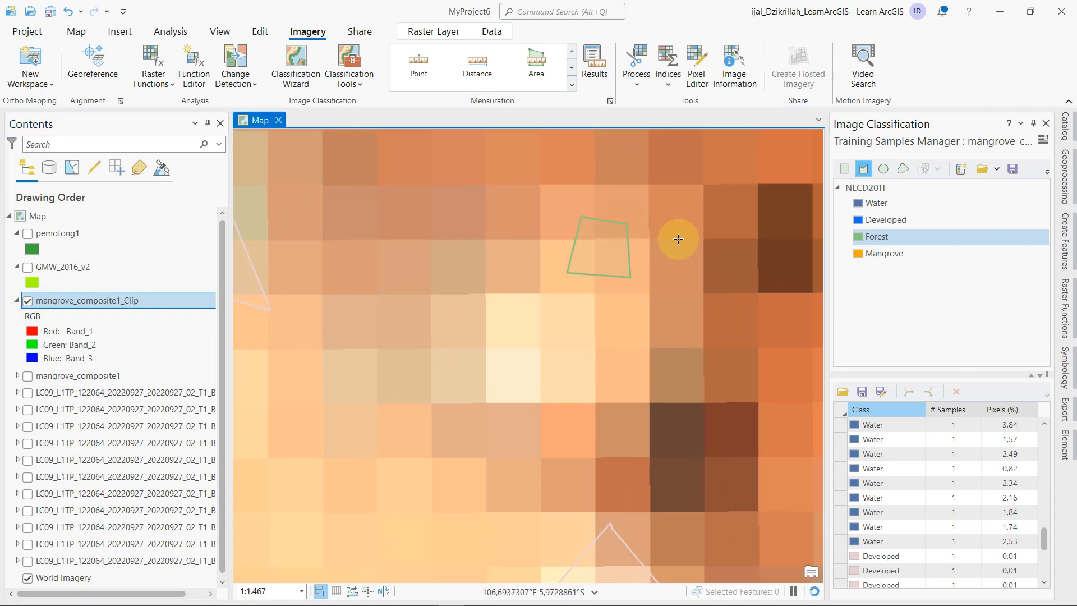
- Draw a second four-sided Forest training sample immediately east of the first one
left_click(678, 235)
left_click(637, 311)
left_click(694, 308)
double_click(697, 240)
left_click(663, 230)
left_click(619, 302)
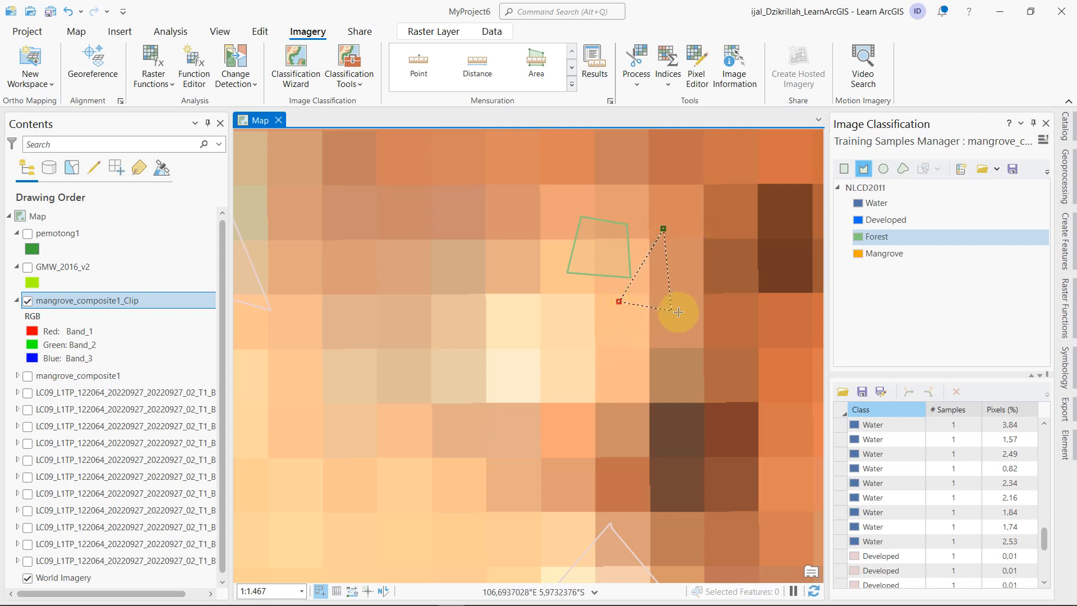
left_click(686, 310)
left_click(702, 230)
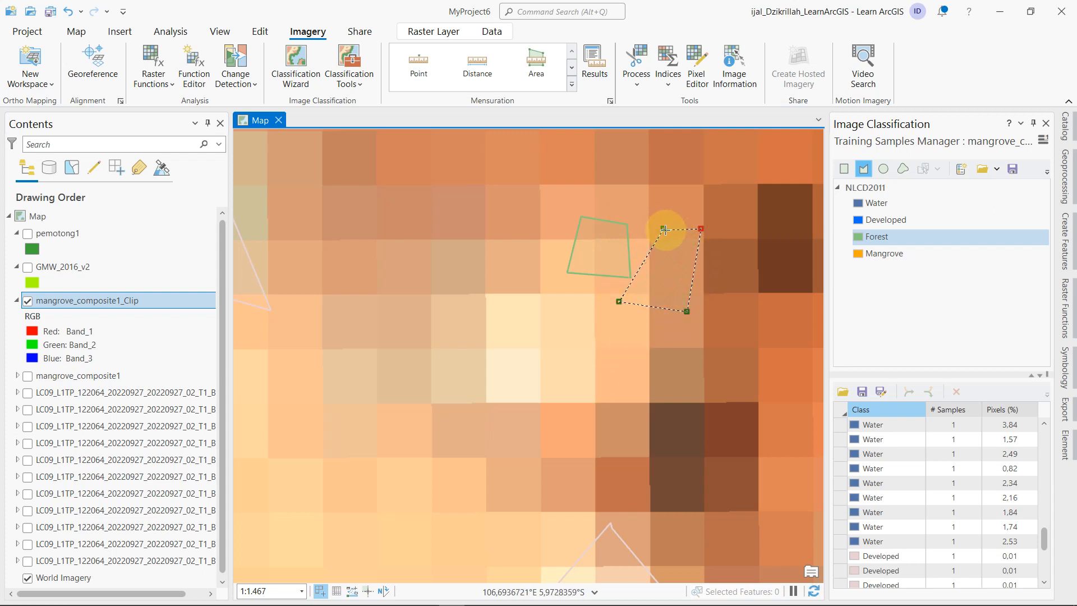
double_click(664, 229)
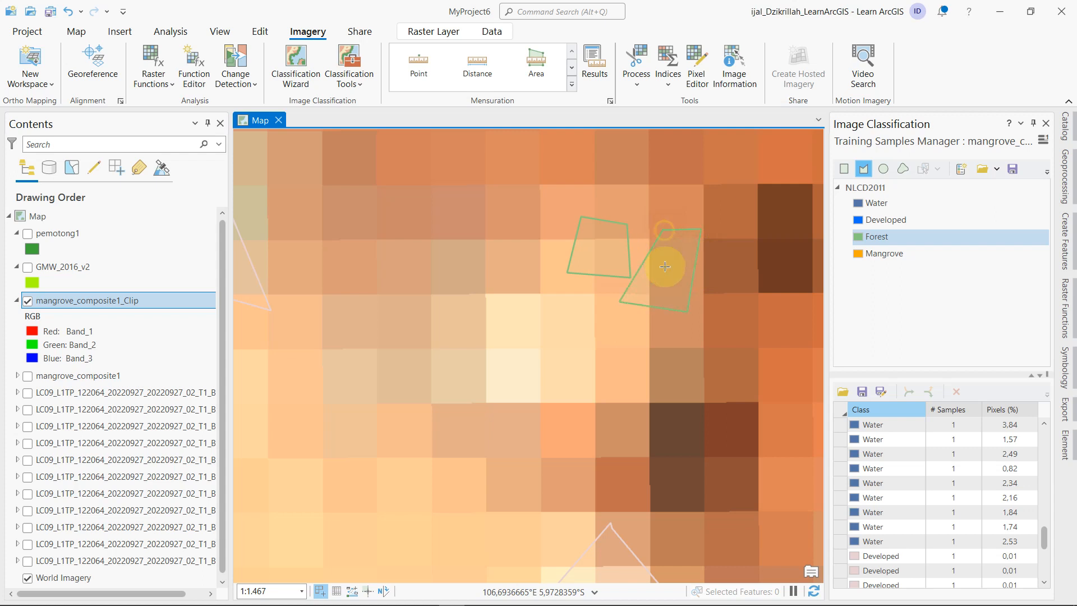
- Draw a larger four-sided Forest training sample directly south of the first two Forest samples
left_click(539, 380)
left_click(656, 374)
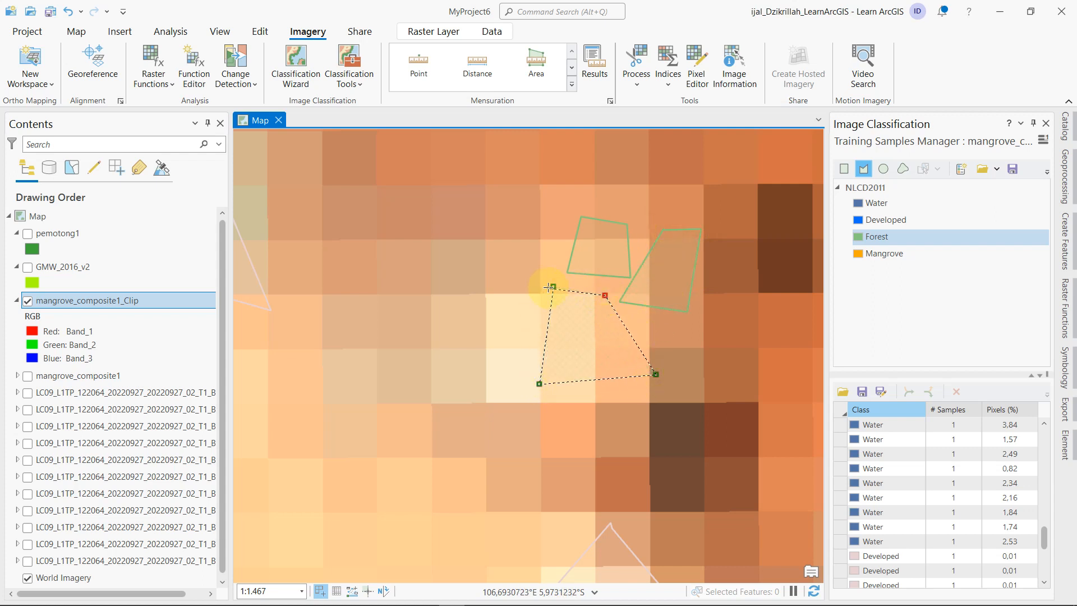
double_click(554, 286)
- Draw a five-sided Forest training sample over the pale pixels just west of the existing Forest samples
left_click_drag(492, 397, 622, 352)
left_click(536, 333)
left_click(601, 383)
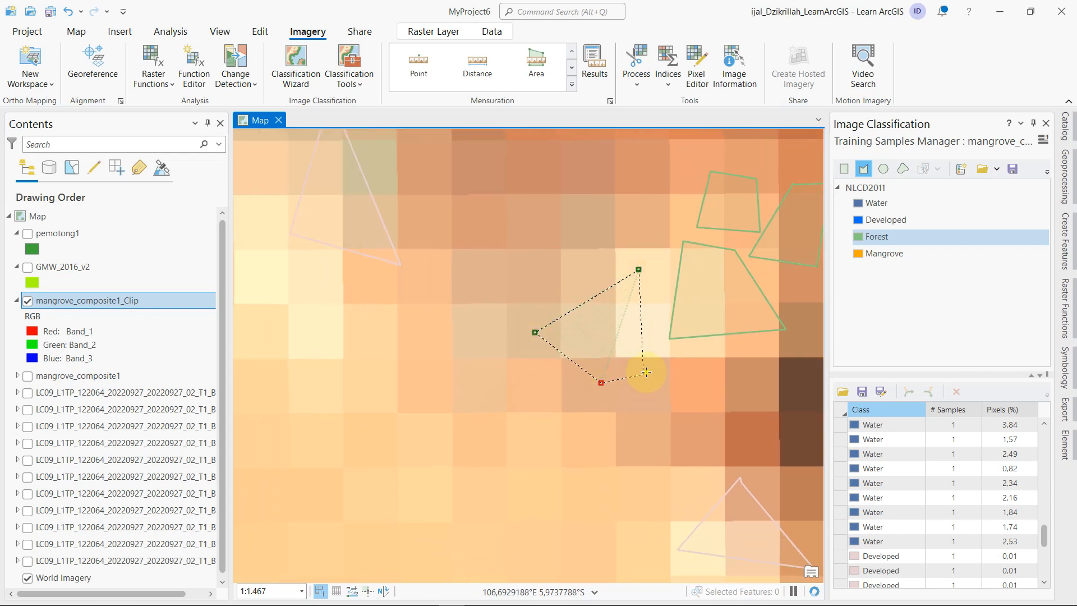
left_click(646, 371)
double_click(636, 269)
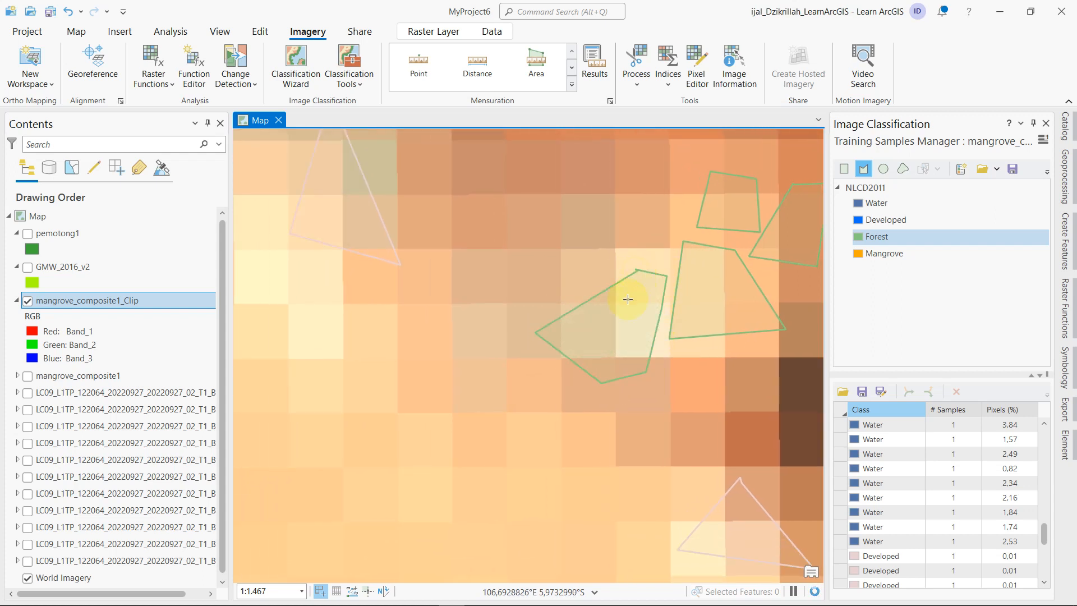
- Draw a narrow Forest training sample just northwest of the five-sided Forest polygon
left_click(481, 295)
left_click(539, 304)
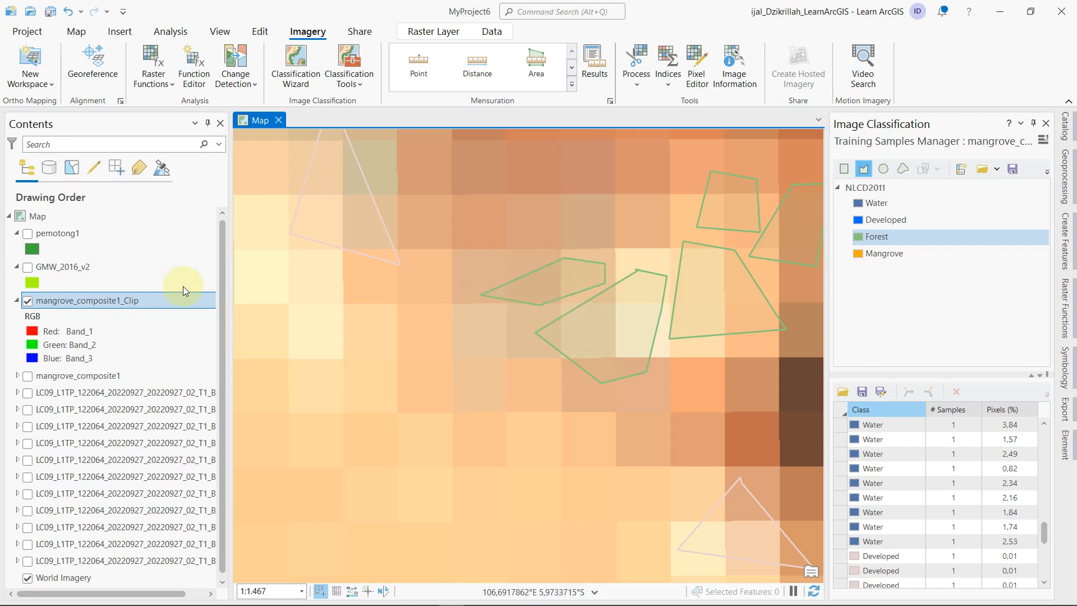
- Show the GMW_2016_v2 layer to compare the Forest training samples with the mapped mangrove area
left_click(28, 266)
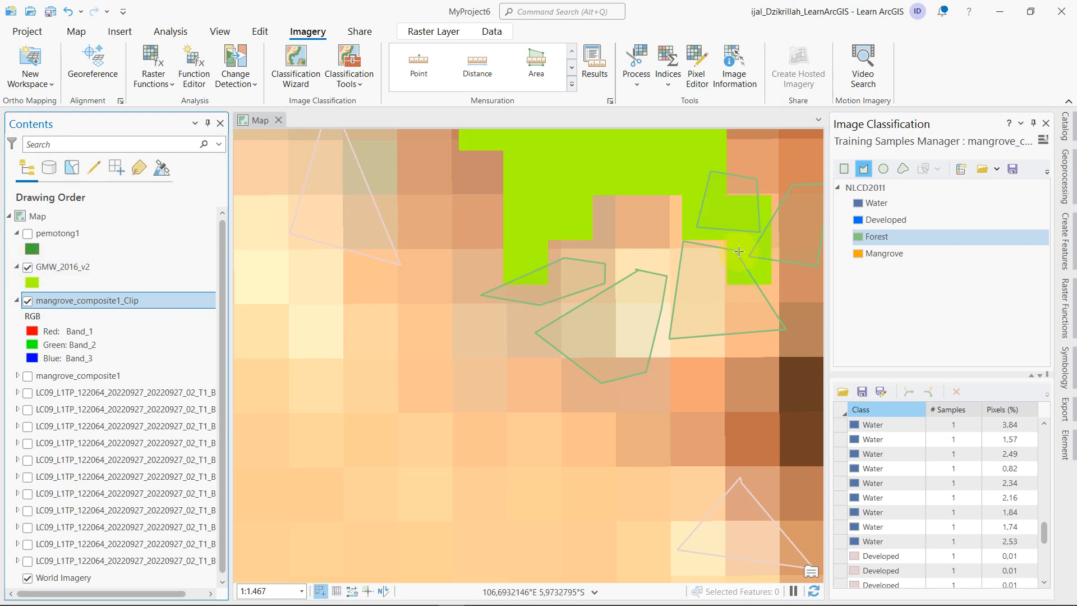
scroll(739, 251, "down", 3)
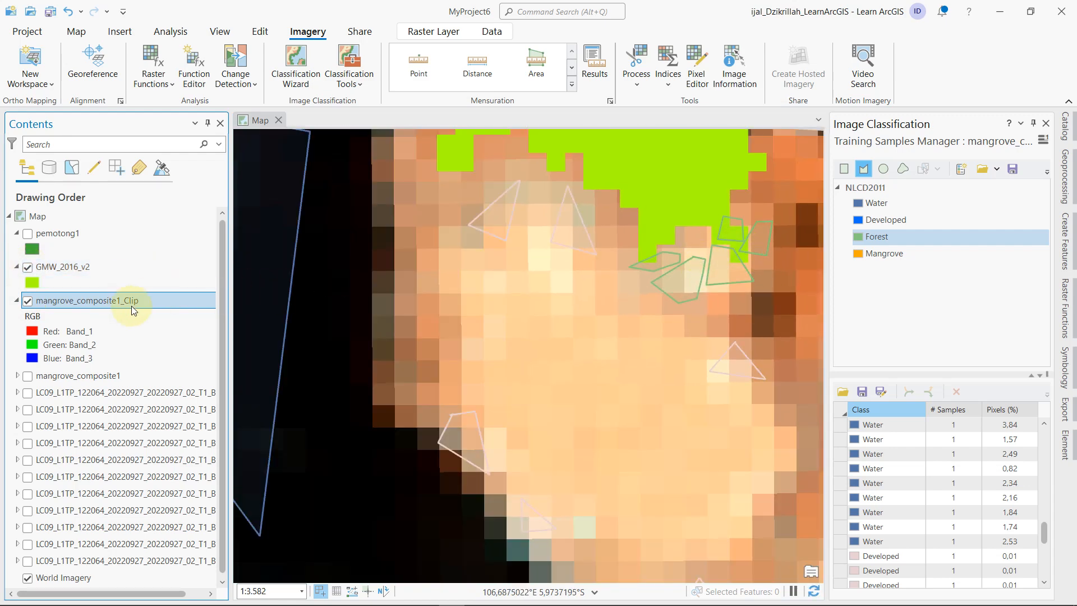
- Delete the four Forest training samples on or beside the GMW mangrove area, keeping only the five-sided polygon
scroll(954, 486, "down", 4)
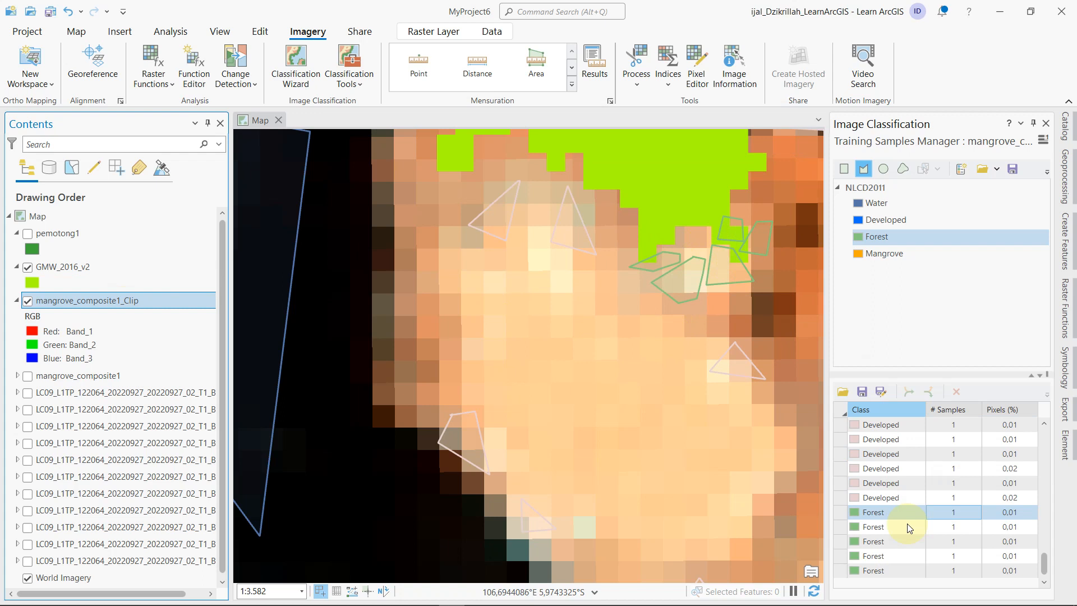
left_click(840, 513)
left_click(841, 527)
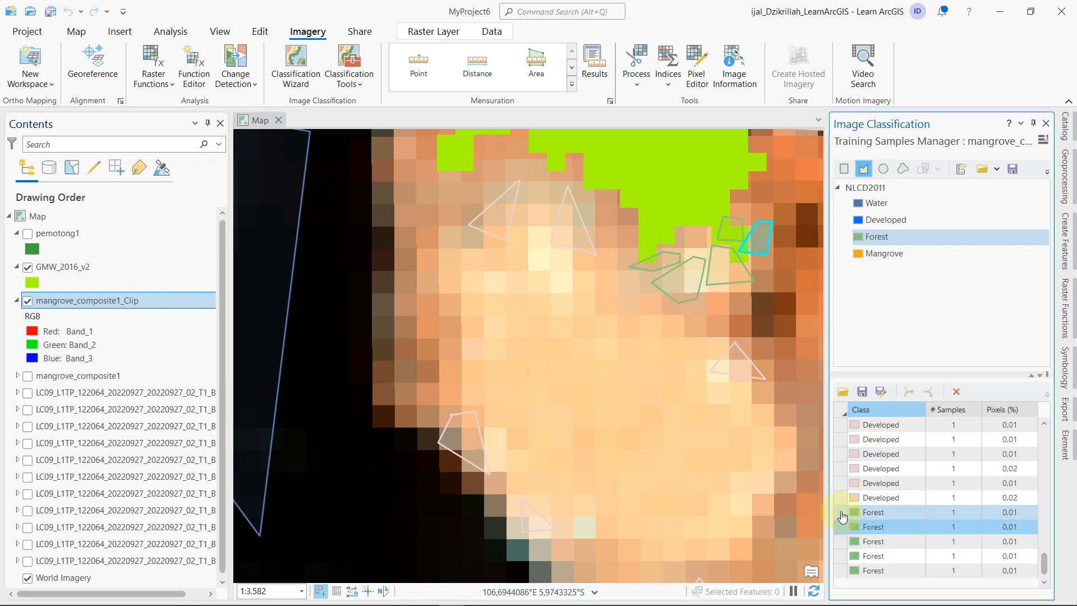
left_click(957, 392)
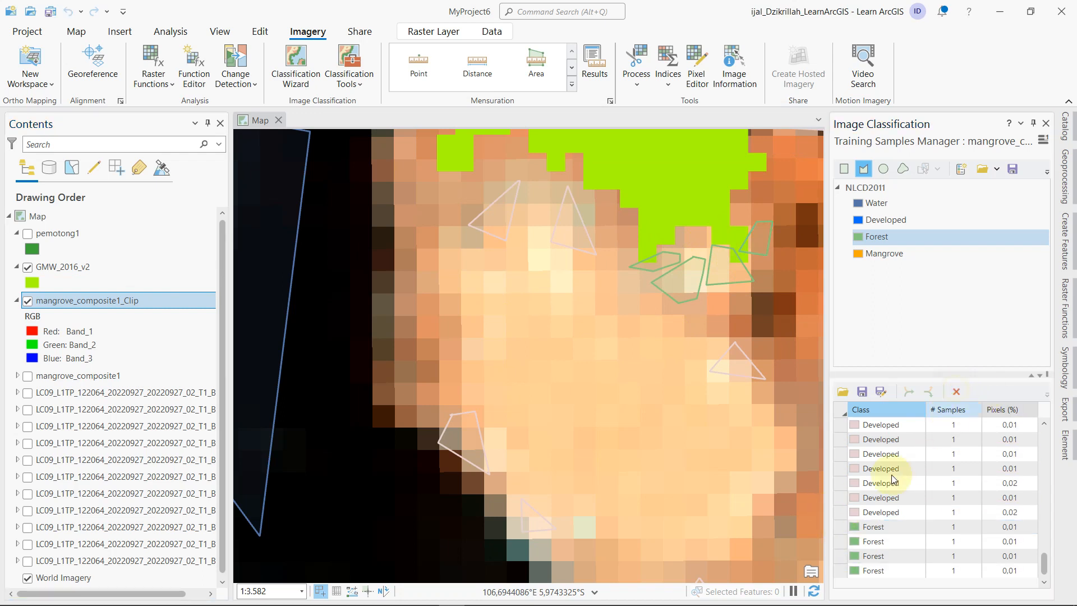
left_click(837, 530)
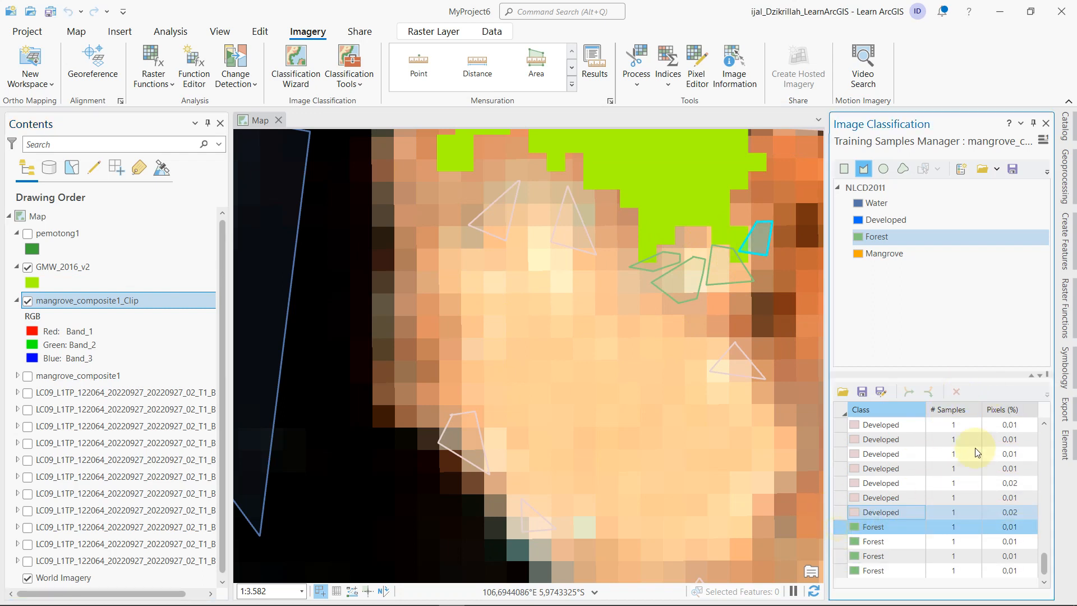
left_click(840, 543)
left_click(963, 387)
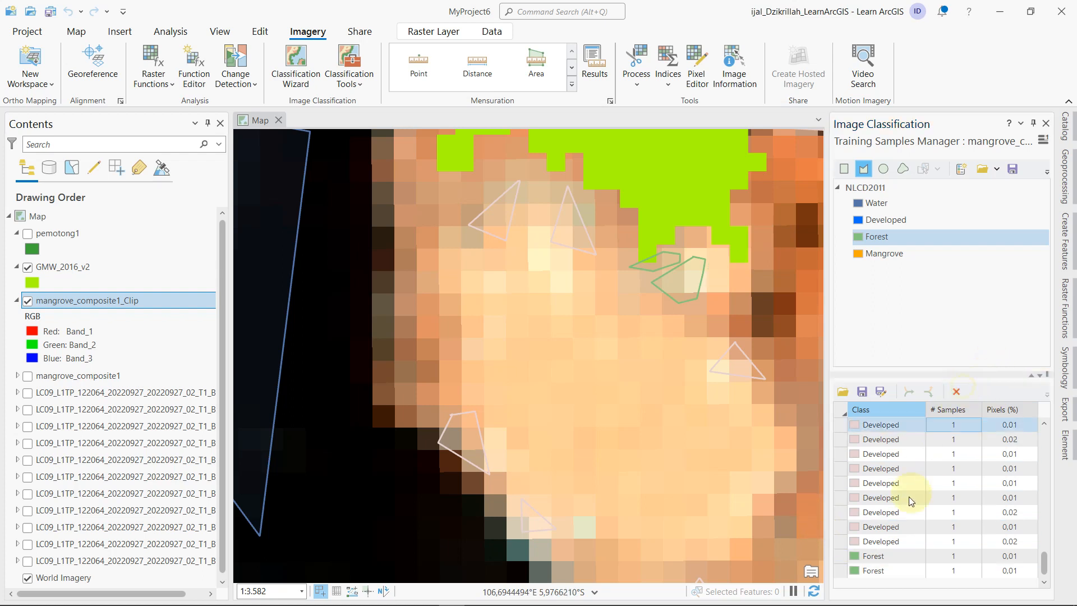
left_click(841, 571)
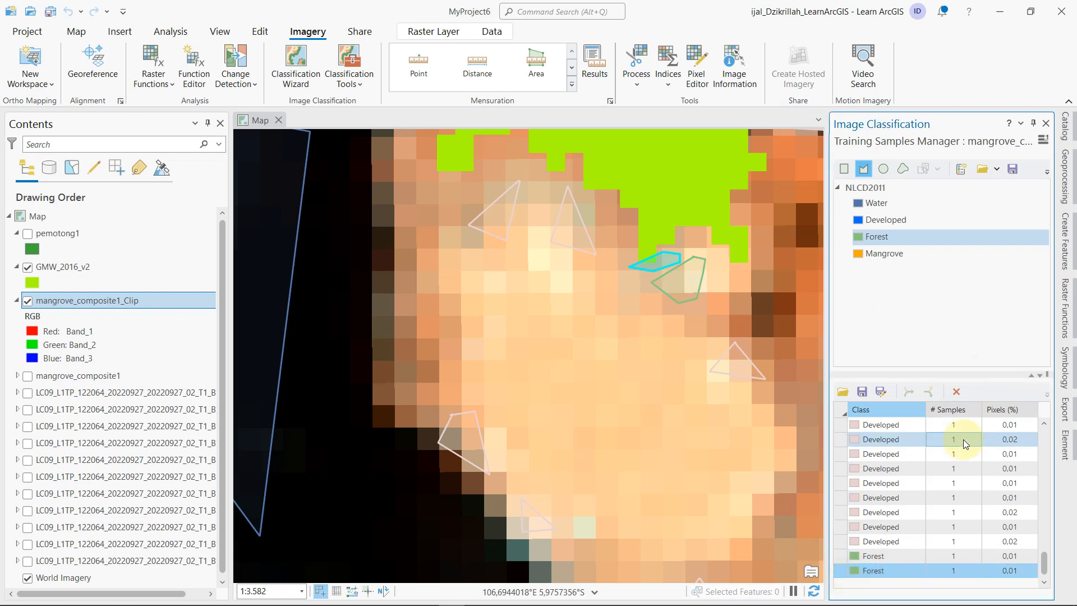
left_click(955, 393)
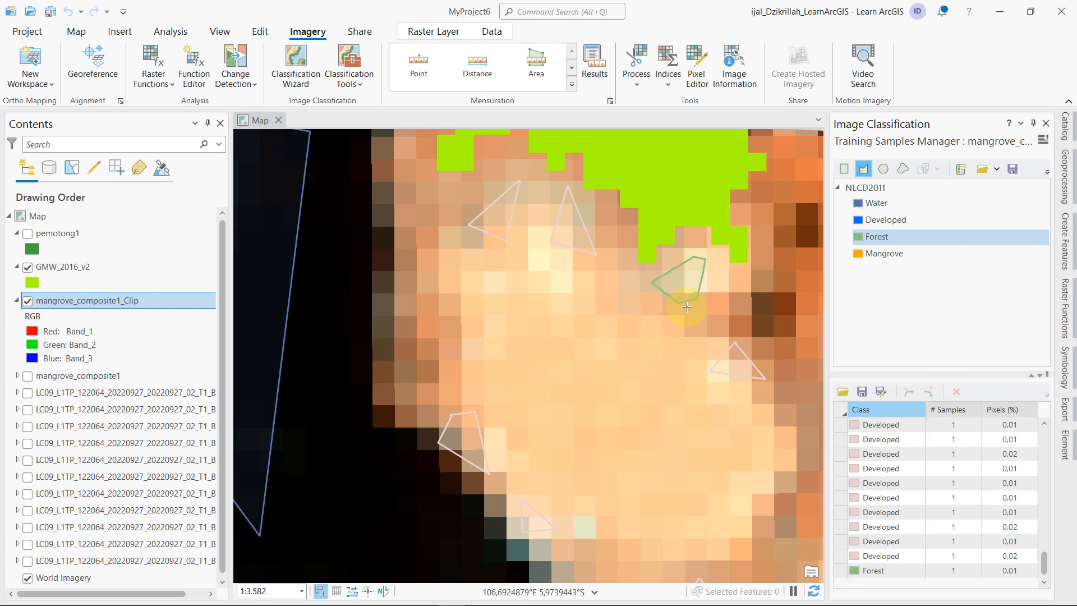
- Draw a four-sided Forest training sample over the dark pixels just east of the GMW mangrove area
left_click_drag(668, 322, 538, 423)
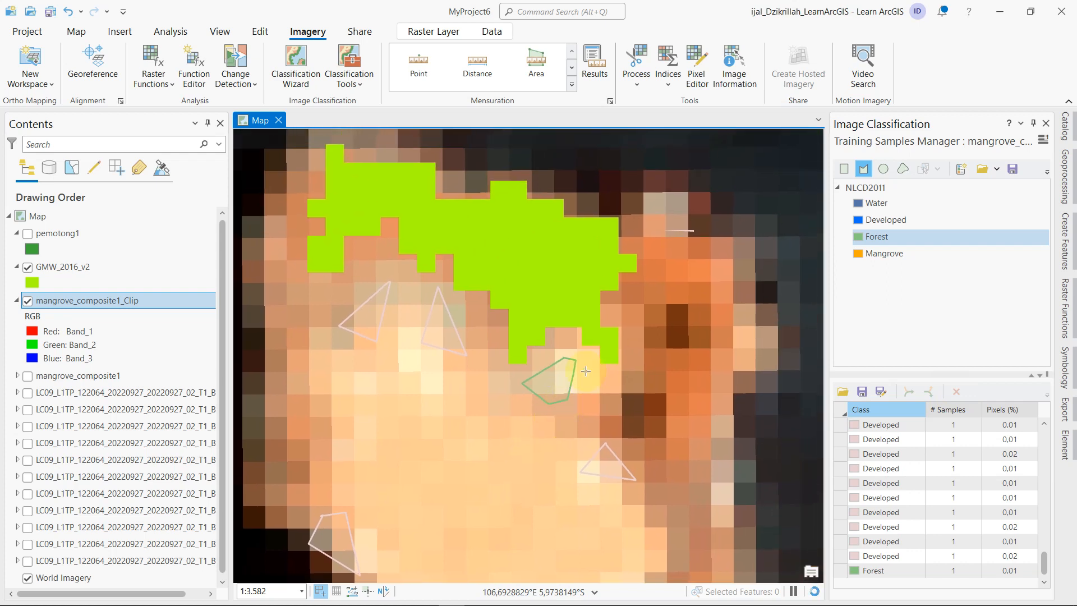
left_click(677, 264)
left_click(645, 316)
left_click(695, 341)
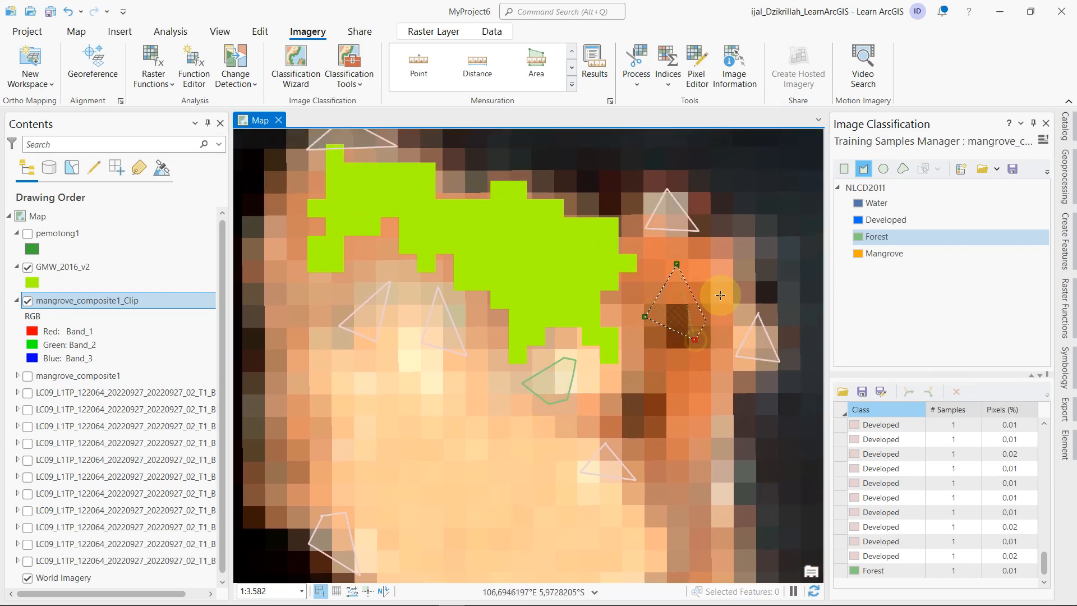
double_click(723, 277)
- Draw another four-sided Forest training sample directly south of the one over the dark pixels
left_click(654, 357)
left_click(646, 410)
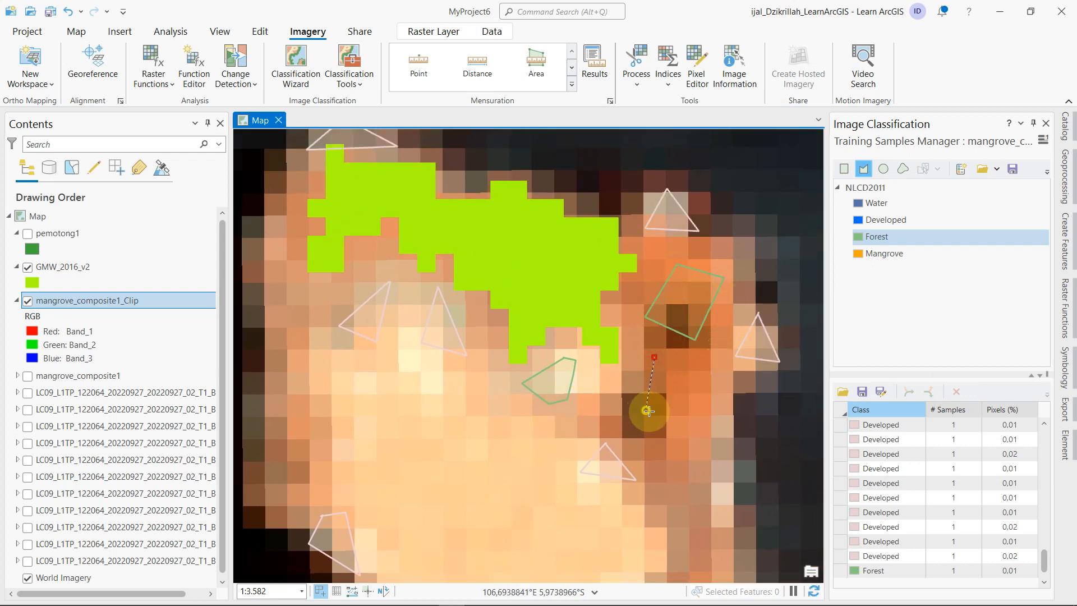
left_click(702, 425)
double_click(715, 368)
- Draw two small triangular Forest training samples between the five-sided polygon and the southern four-sided sample
left_click_drag(672, 449, 752, 378)
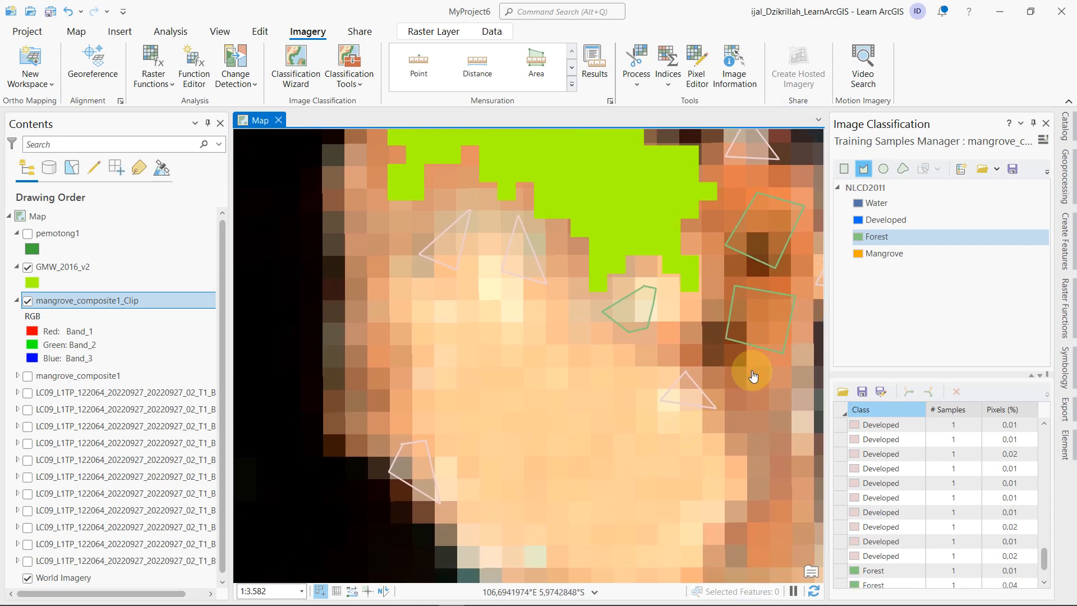
left_click(701, 312)
left_click(645, 352)
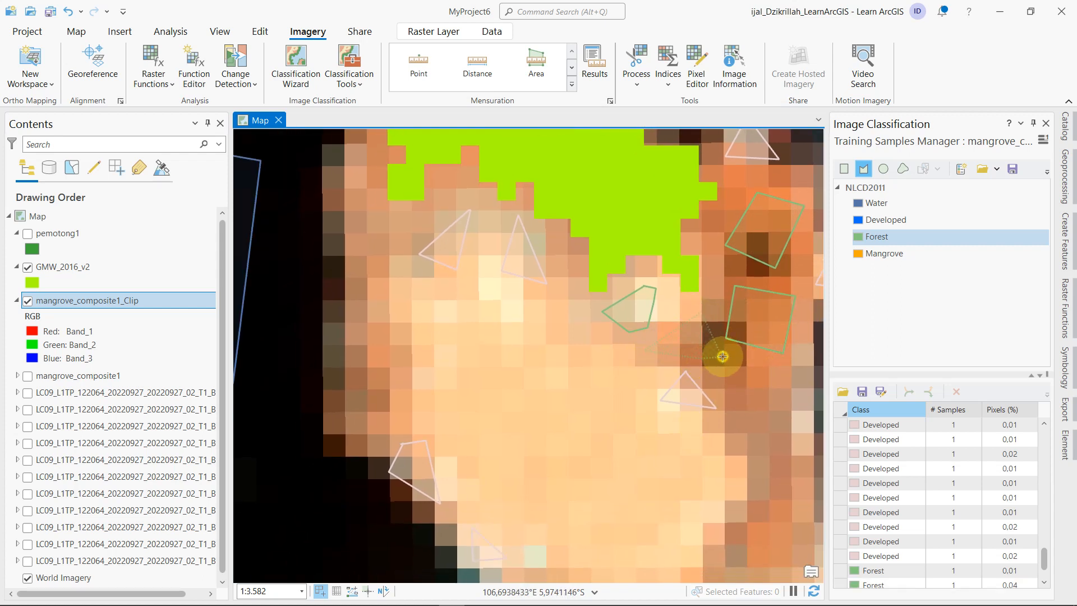
double_click(722, 358)
left_click(663, 326)
left_click(697, 312)
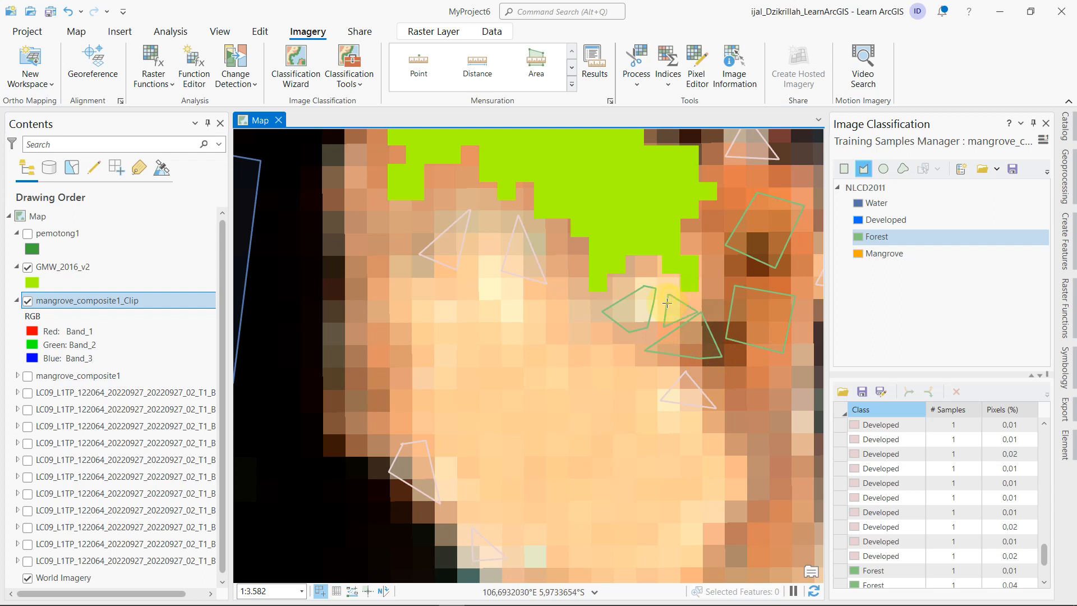
- Draw two narrow Forest training samples between the GMW mangrove area and the two four-sided Forest samples
left_click(718, 262)
left_click(706, 312)
double_click(738, 270)
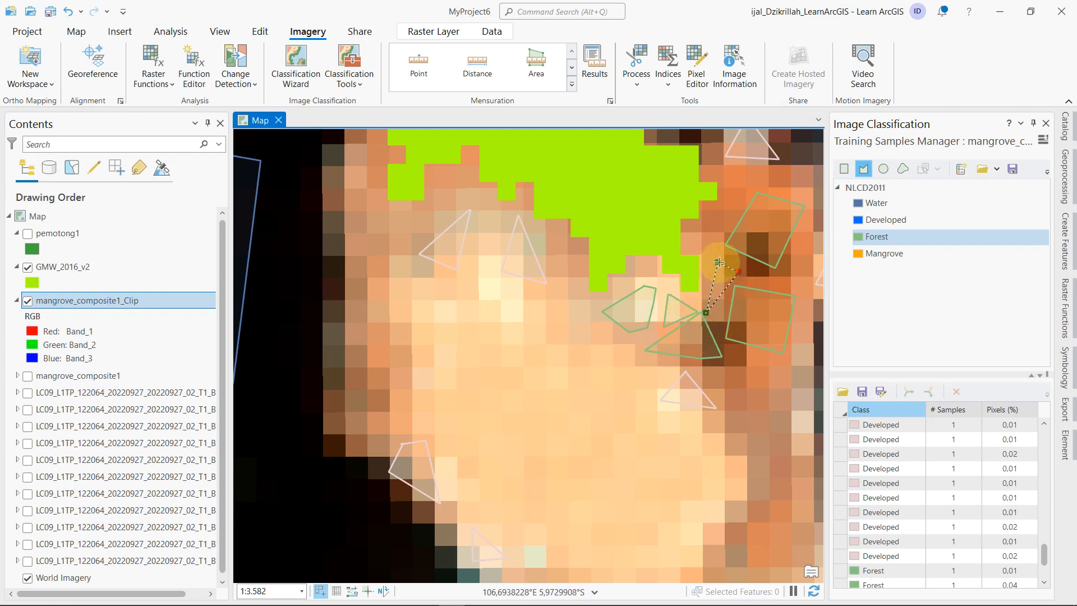
left_click(704, 237)
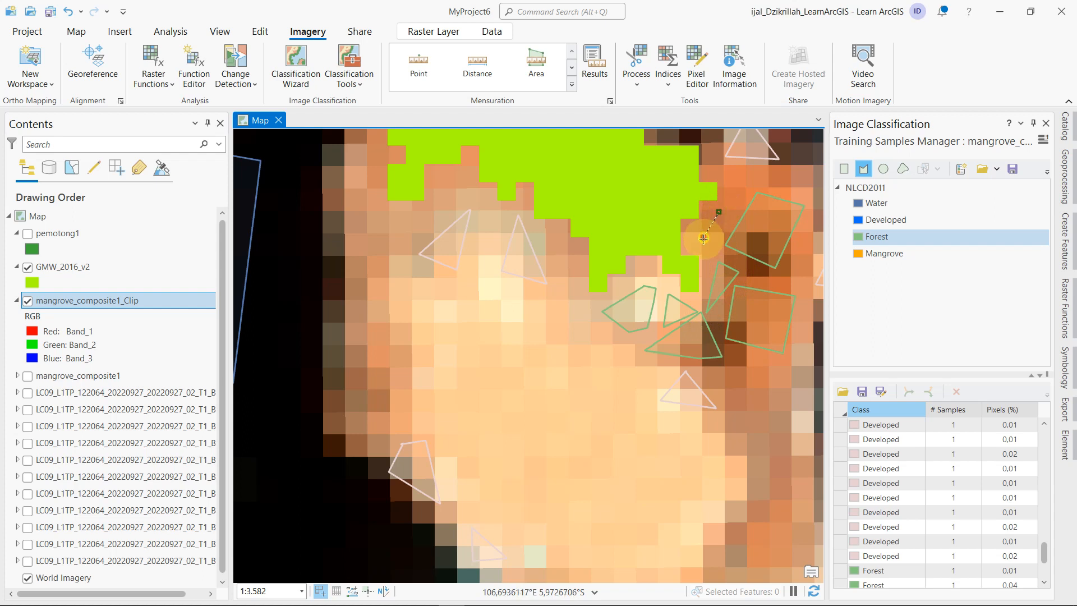
left_click(719, 245)
double_click(737, 214)
- Draw two large Forest training samples in the pale area, one southwest of the small triangles and a wider one south of them
left_click_drag(647, 359, 702, 257)
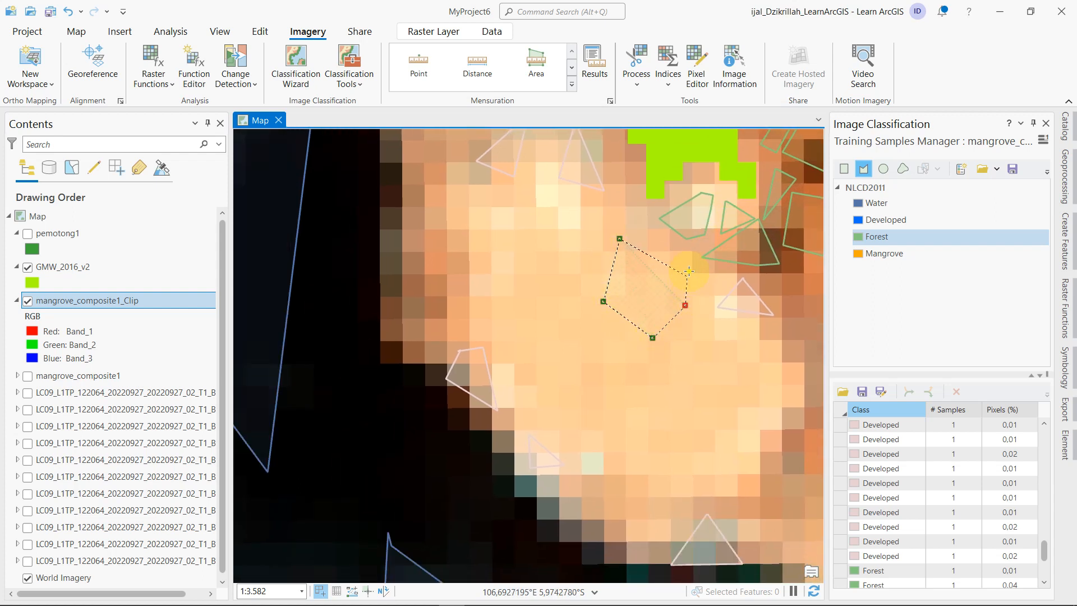
double_click(619, 238)
left_click_drag(725, 359, 587, 336)
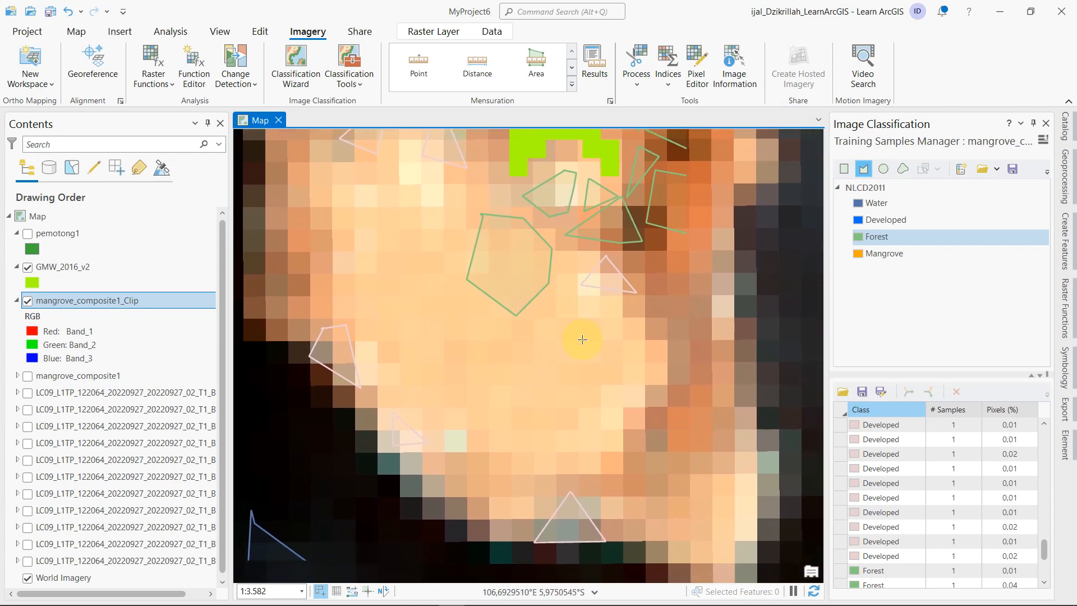
left_click(565, 314)
left_click(641, 360)
left_click(673, 339)
left_click(684, 315)
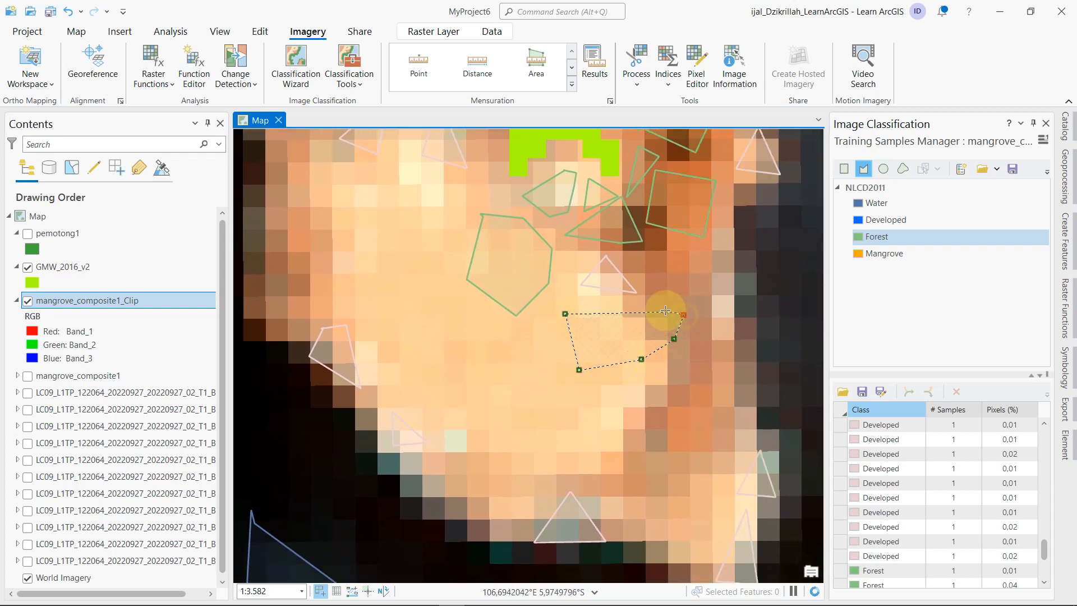
left_click(662, 307)
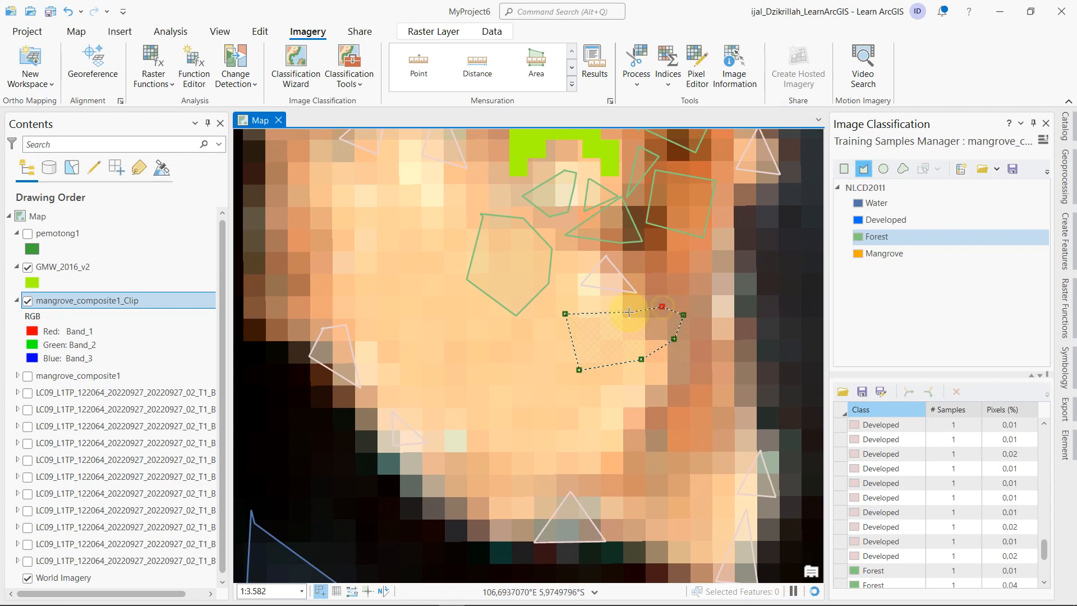
double_click(566, 313)
- Draw a six-sided Forest training sample directly south of the southern four-sided sample along the island's eastern side
left_click_drag(702, 291, 650, 343)
left_click(610, 297)
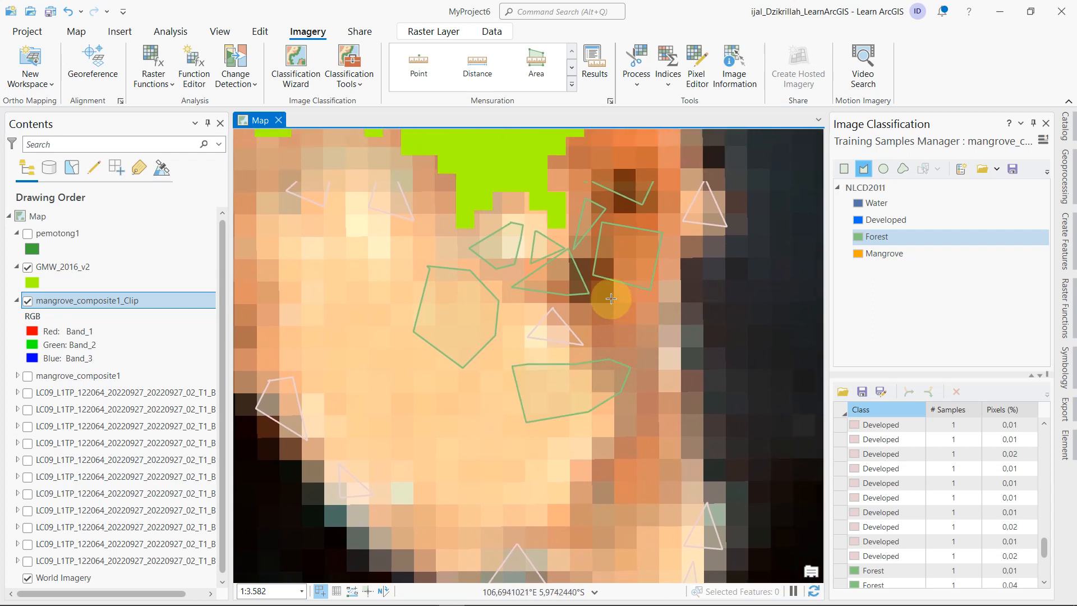
left_click(649, 309)
left_click(652, 336)
left_click(645, 350)
left_click(620, 342)
left_click(595, 337)
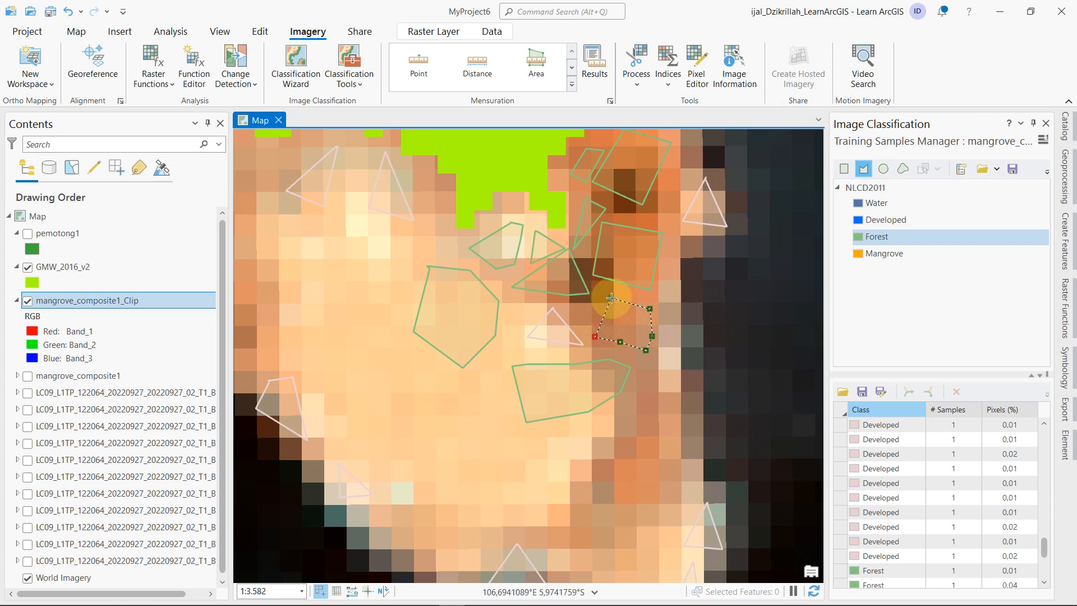
double_click(612, 298)
- Draw a large rounded Forest training sample over the orange pixels southeast of the wide polygon
left_click_drag(587, 372, 652, 238)
left_click(675, 290)
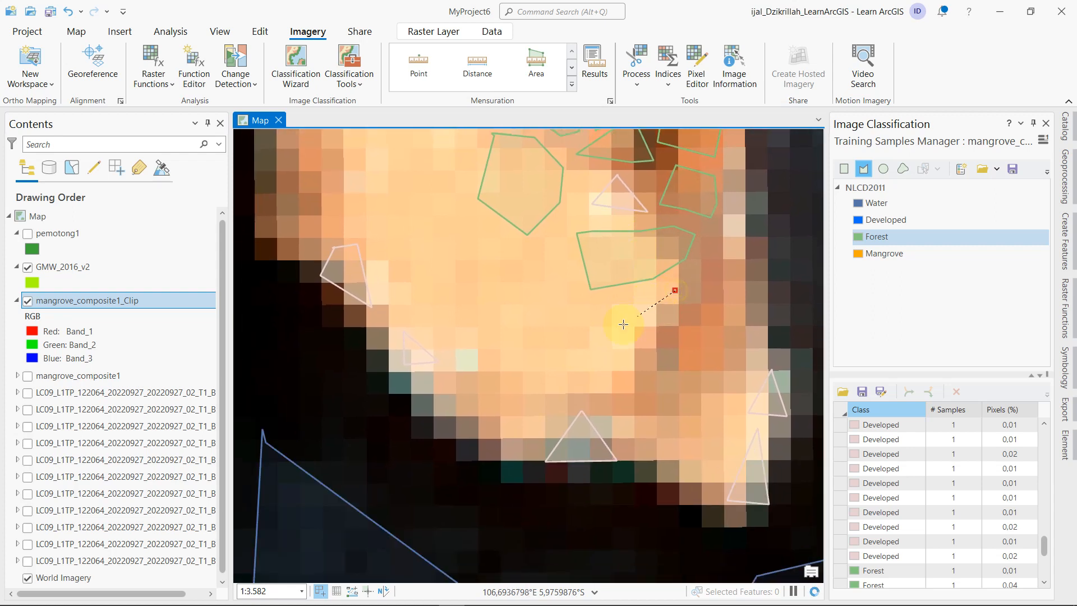
left_click(622, 324)
left_click(629, 358)
left_click(649, 373)
left_click(680, 372)
left_click(706, 367)
left_click(721, 352)
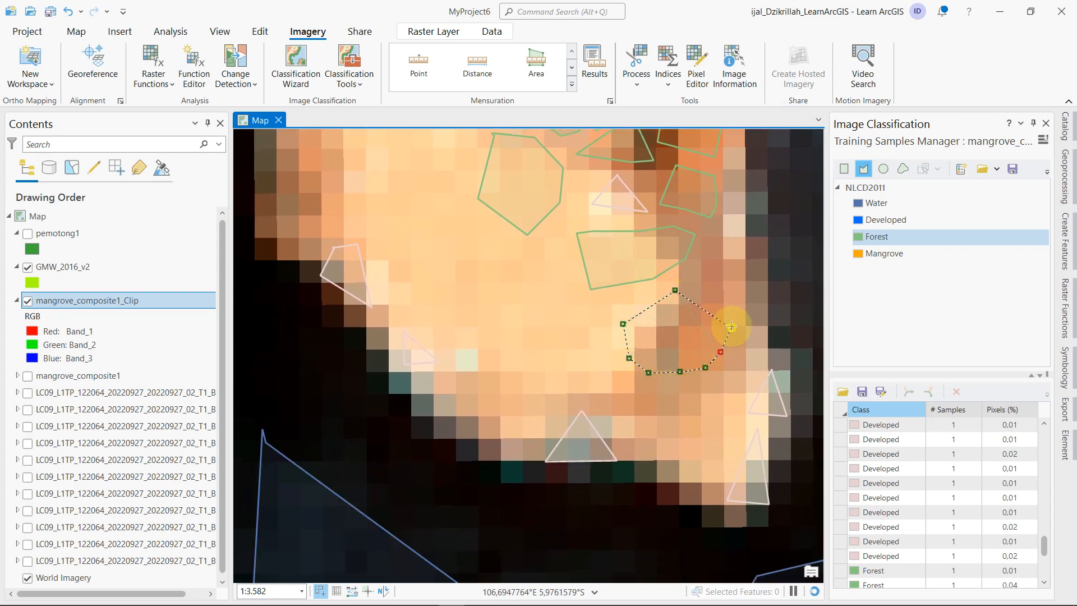
left_click(731, 326)
left_click(728, 308)
left_click(718, 293)
left_click(698, 290)
double_click(676, 290)
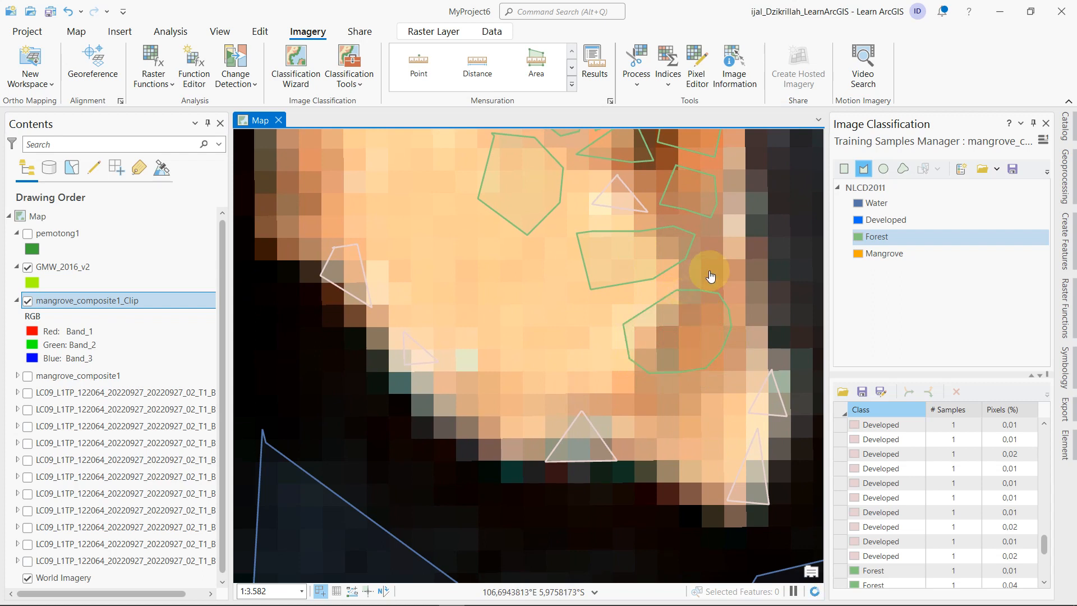
- Draw a large, many-sided Forest training sample in the pale area west of the rounded polygon
left_click_drag(645, 284, 584, 354)
left_click_drag(440, 366, 587, 387)
left_click(573, 366)
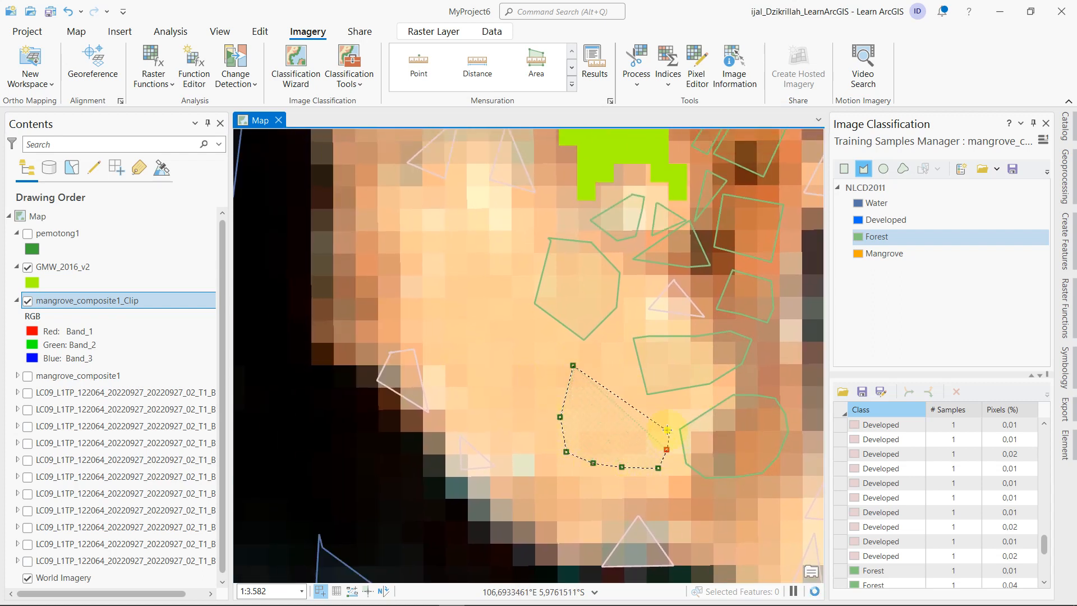
double_click(573, 366)
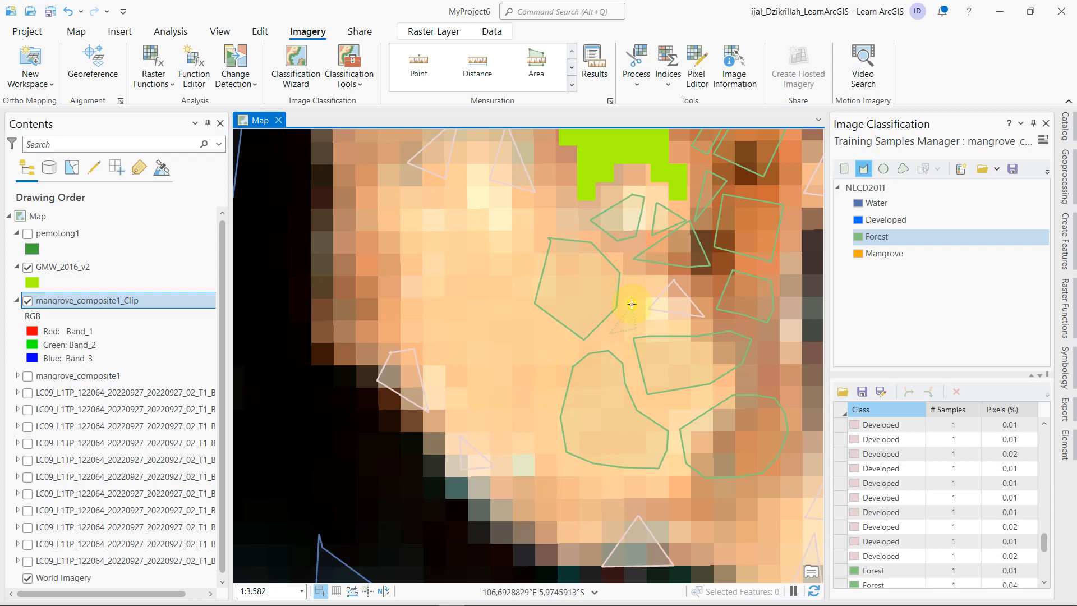
- Draw two Forest training samples in the western pale area, one northwest of the large many-sided polygon and another farther northwest
left_click_drag(517, 362, 543, 375)
left_click(542, 372)
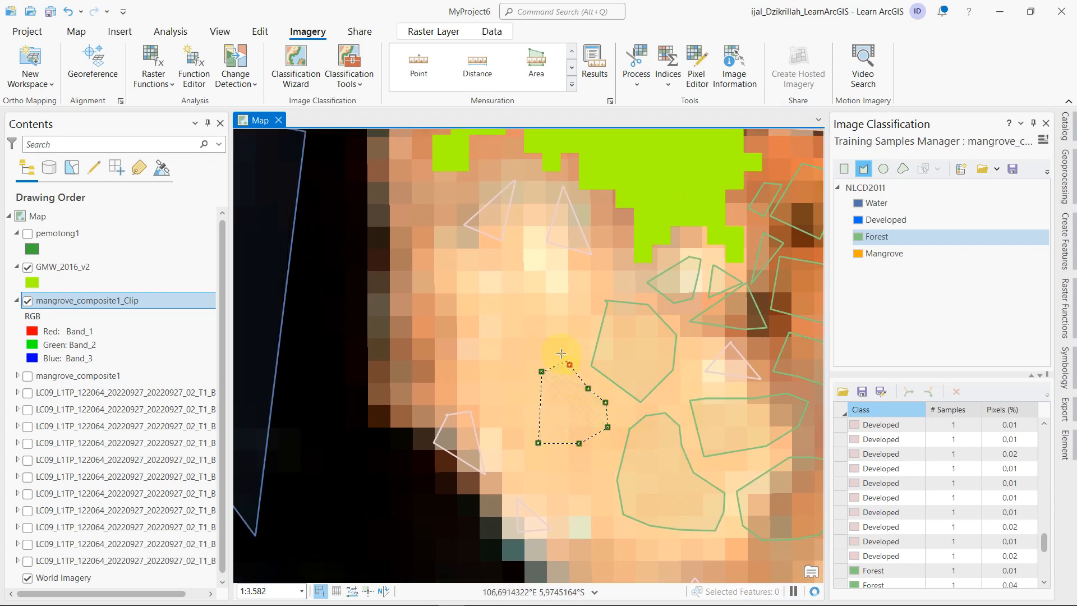
double_click(541, 371)
left_click_drag(505, 324, 569, 306)
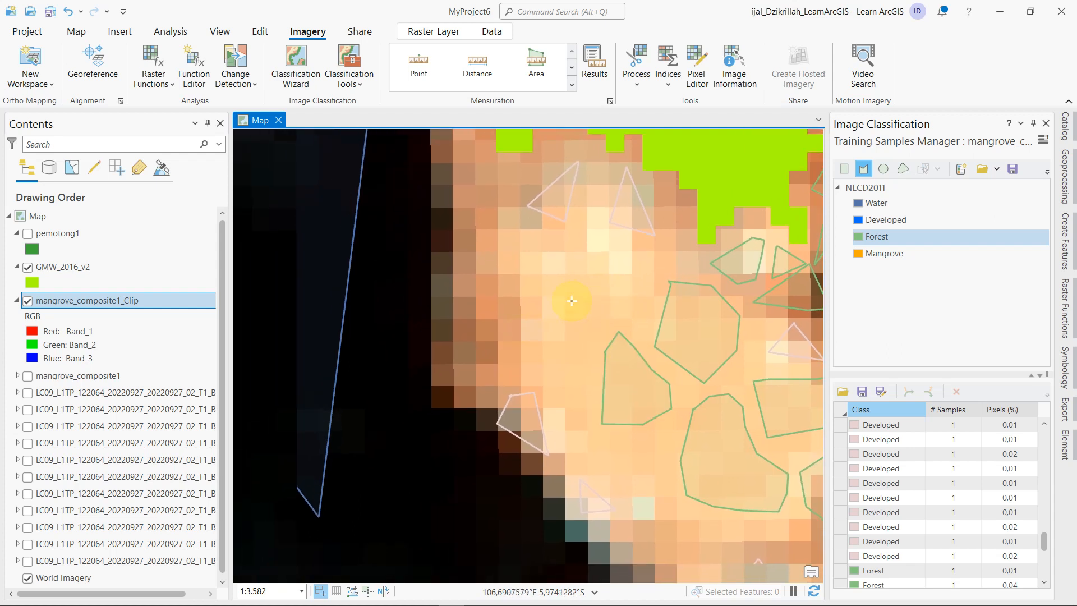
left_click(561, 281)
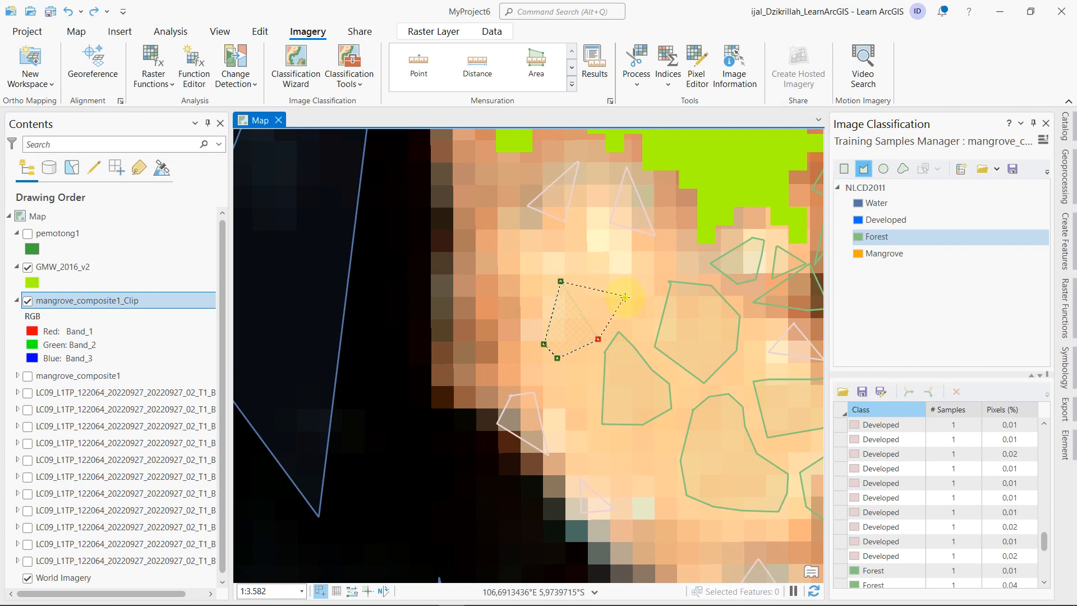
double_click(560, 281)
- Draw two small Forest training samples, one just west of the large many-sided polygon and one just south of it
left_click_drag(580, 323, 527, 174)
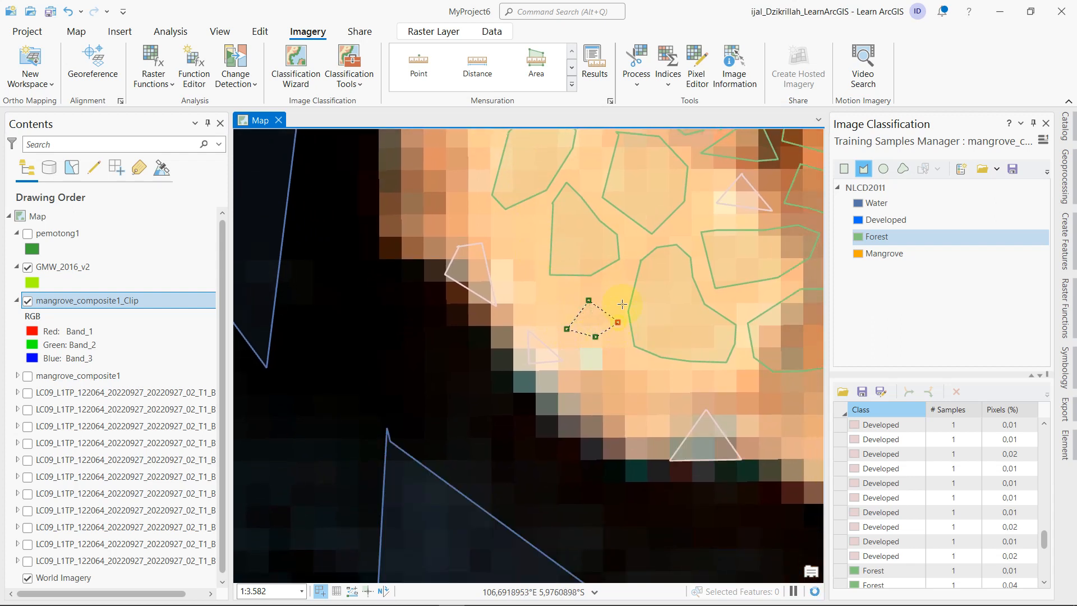
double_click(587, 302)
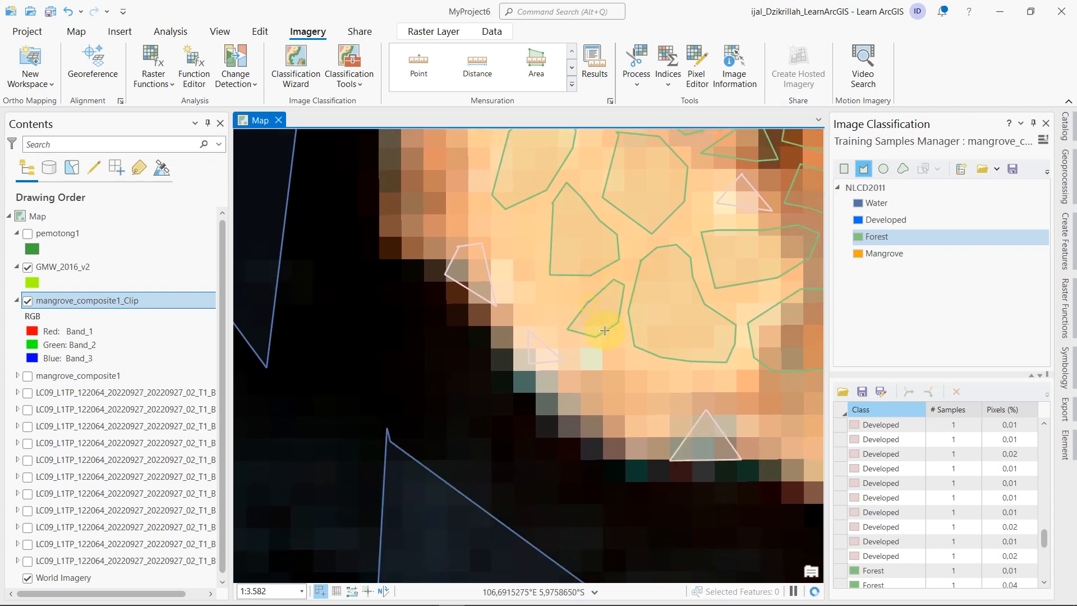
left_click_drag(635, 362, 554, 303)
left_click(561, 303)
left_click(533, 326)
left_click(552, 351)
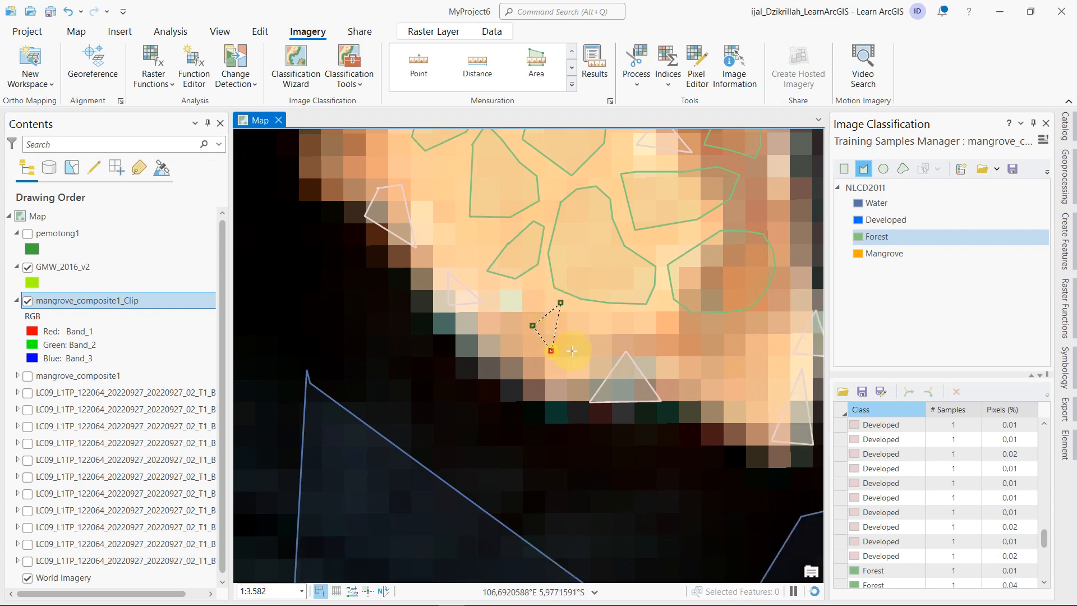
left_click(582, 347)
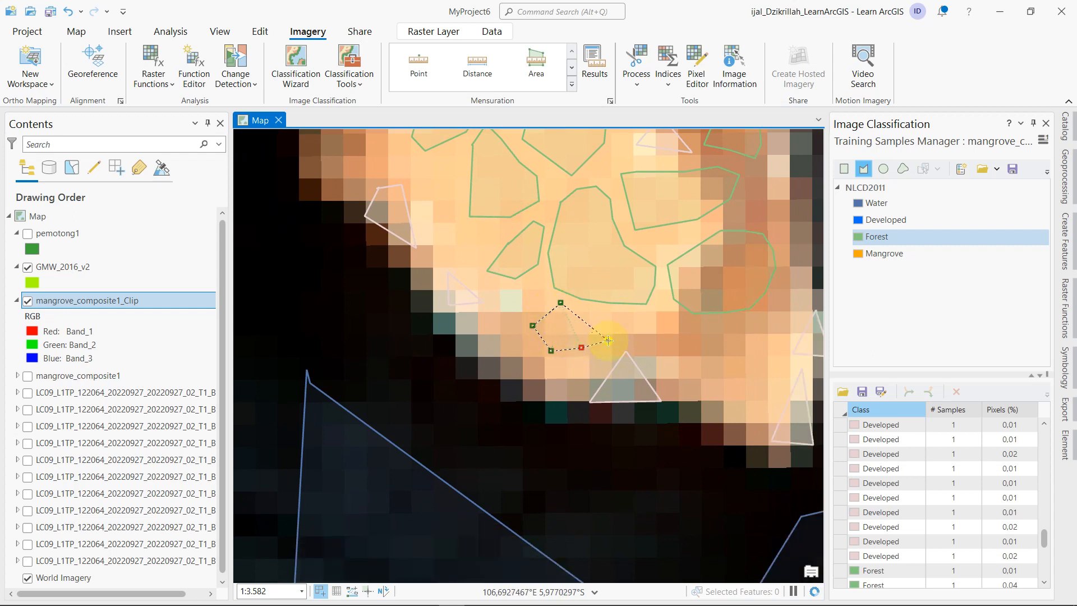
double_click(562, 303)
- Draw a small Forest training sample just southwest of the rounded polygon and a narrow one along the western edge of the Forest group
left_click_drag(647, 326, 573, 358)
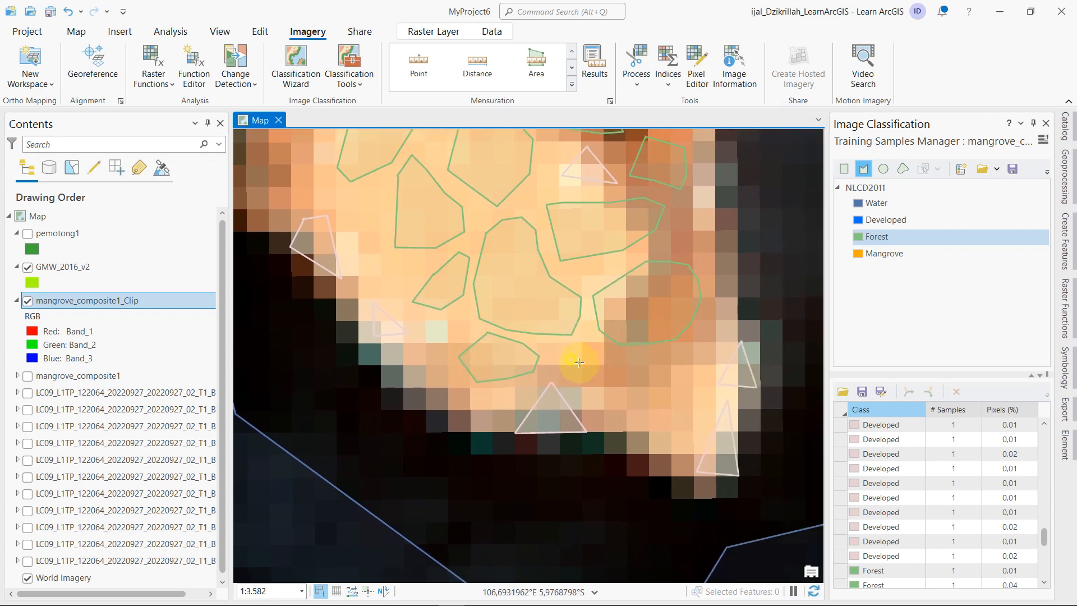
left_click(570, 359)
left_click(599, 393)
left_click(625, 382)
left_click(647, 365)
left_click(646, 356)
left_click(607, 356)
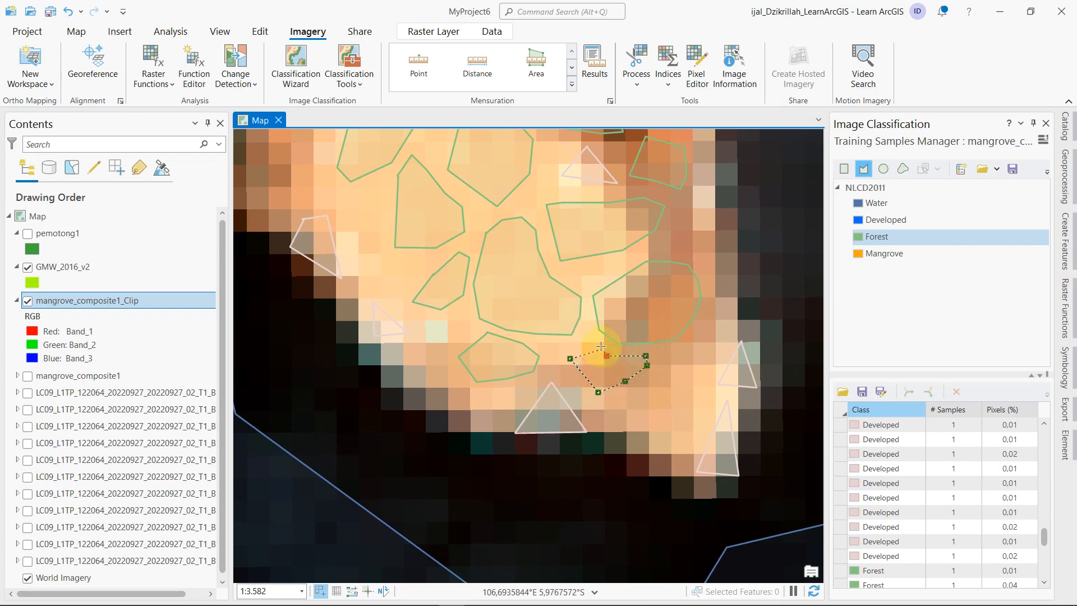
double_click(571, 358)
left_click_drag(543, 343, 674, 474)
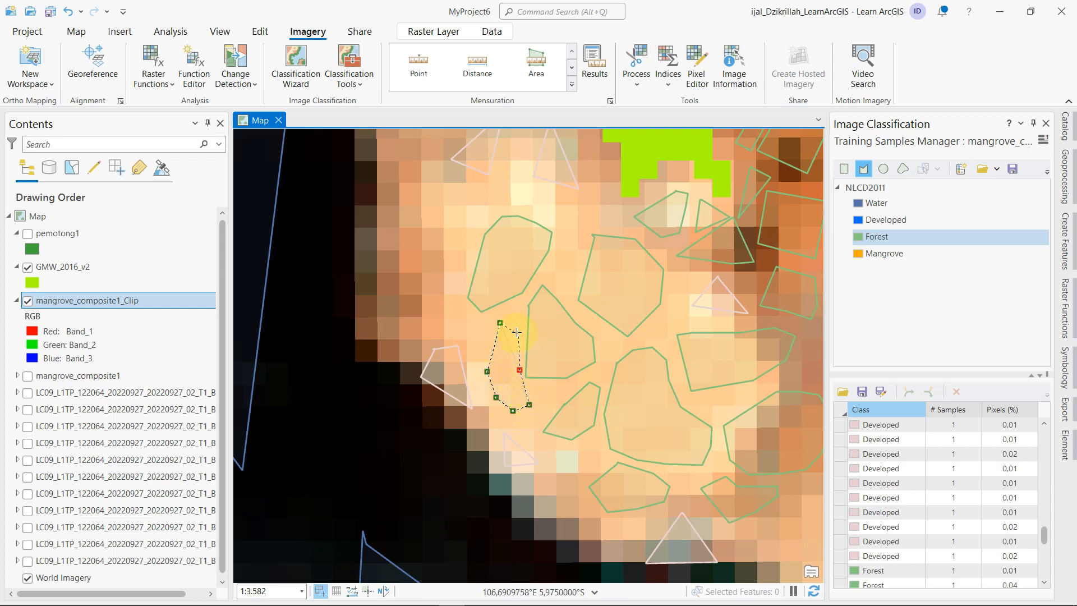
double_click(500, 324)
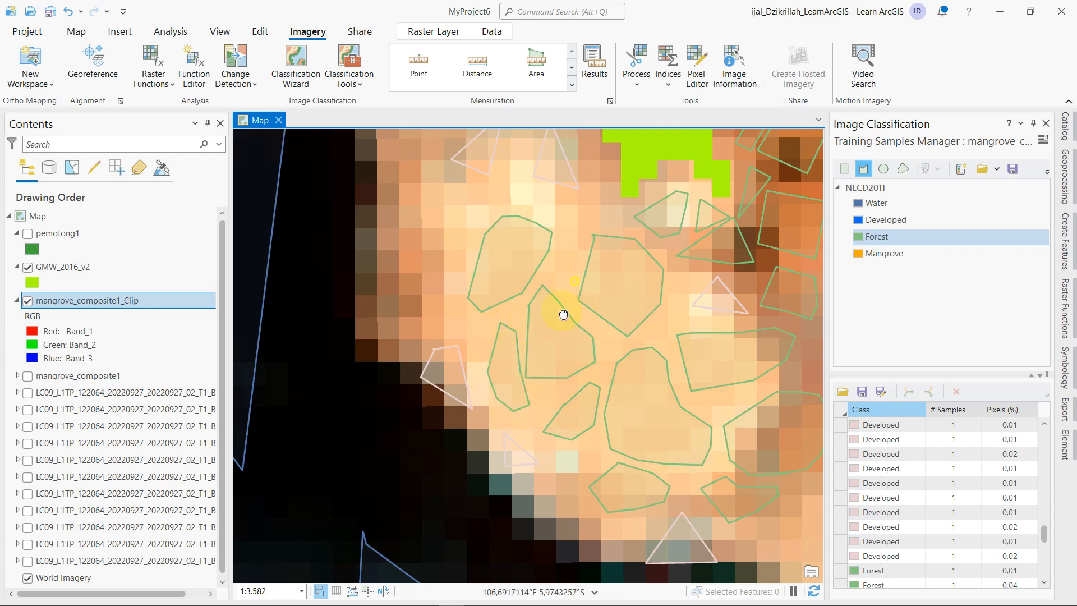
- Switch the training class to Mangrove for sampling the GMW_2016_v2 area in the island's north, and dismiss the low-battery notice
left_click_drag(564, 314, 566, 454)
scroll(453, 361, "down", 2)
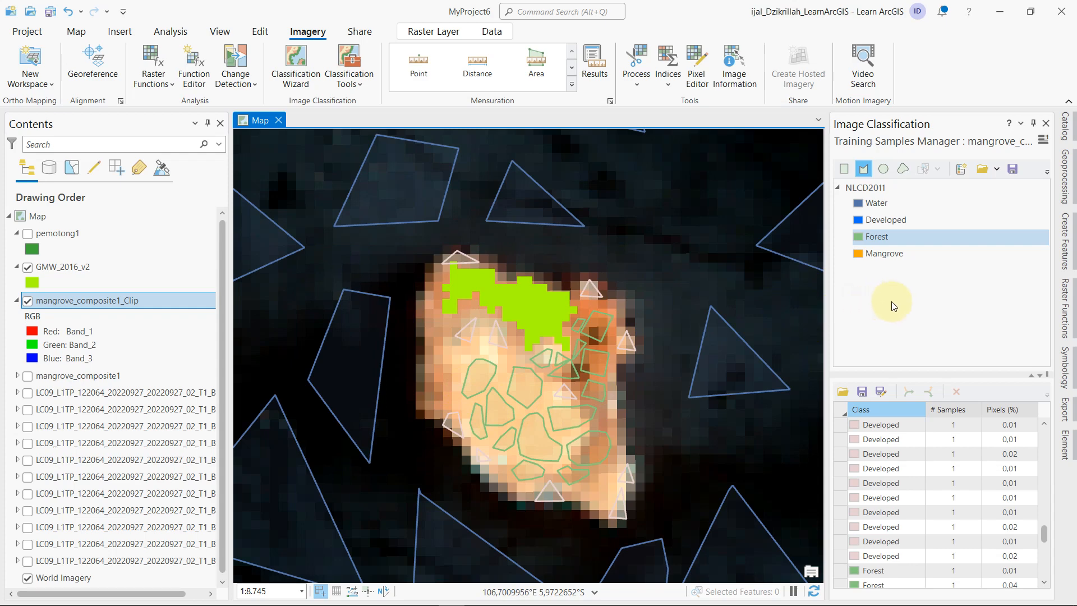
left_click(924, 258)
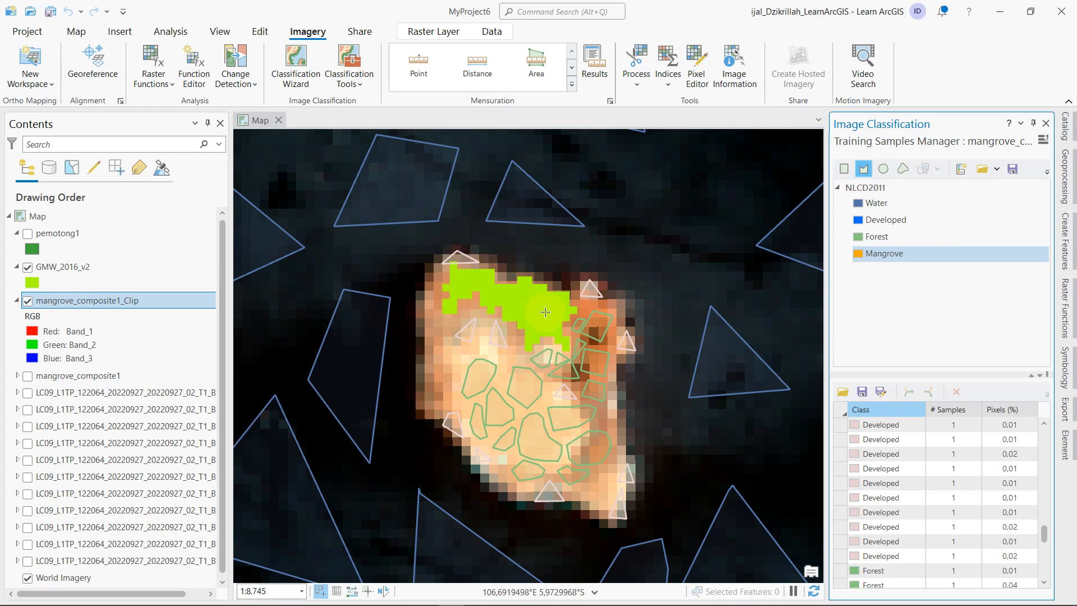
scroll(530, 325, "up", 2)
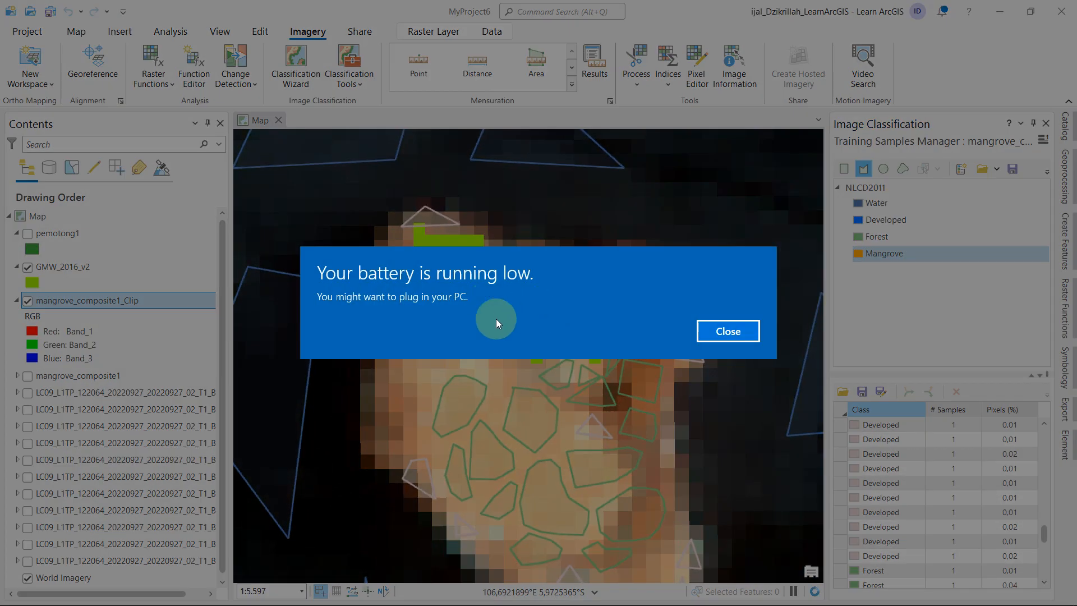
left_click(728, 332)
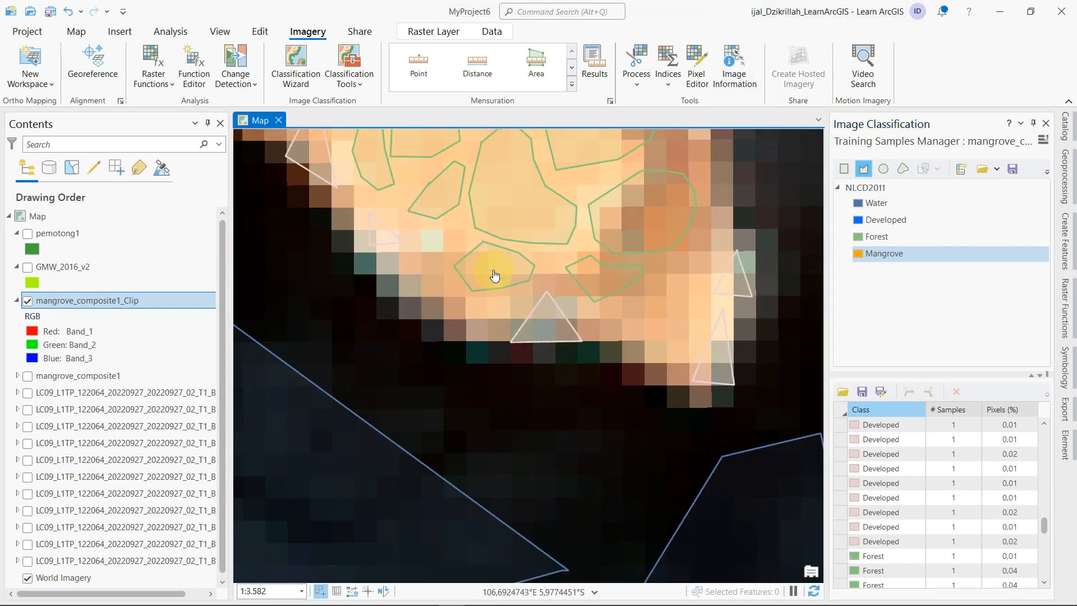
- Review the Mangrove training samples in the northern part of the island
left_click_drag(494, 276, 523, 528)
left_click_drag(554, 214, 549, 381)
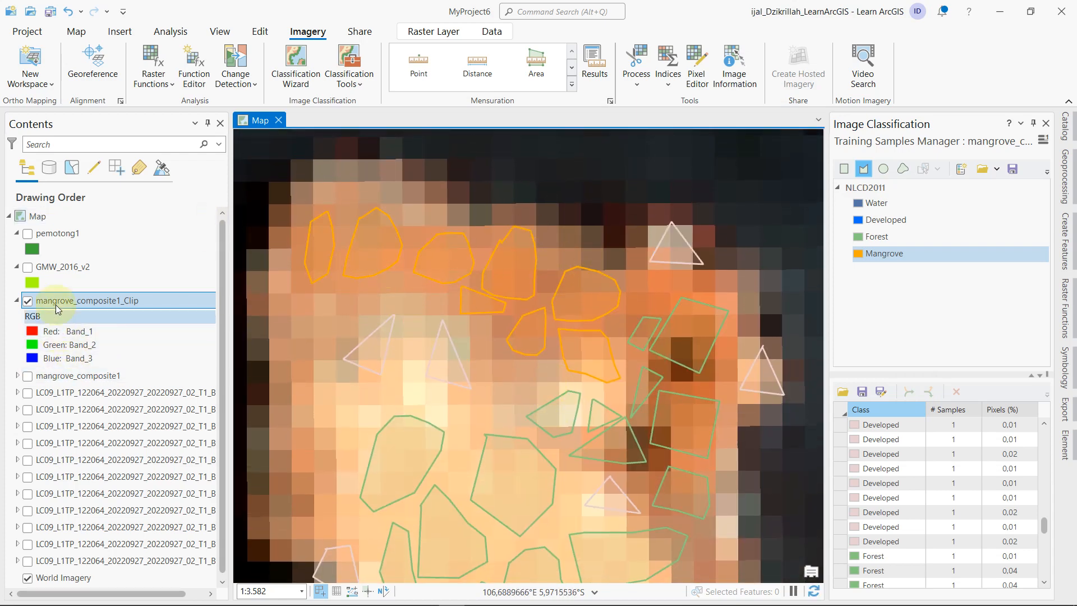
- Compare the Mangrove training samples with the GMW_2016_v2 layer by briefly showing it over the composite
left_click(28, 268)
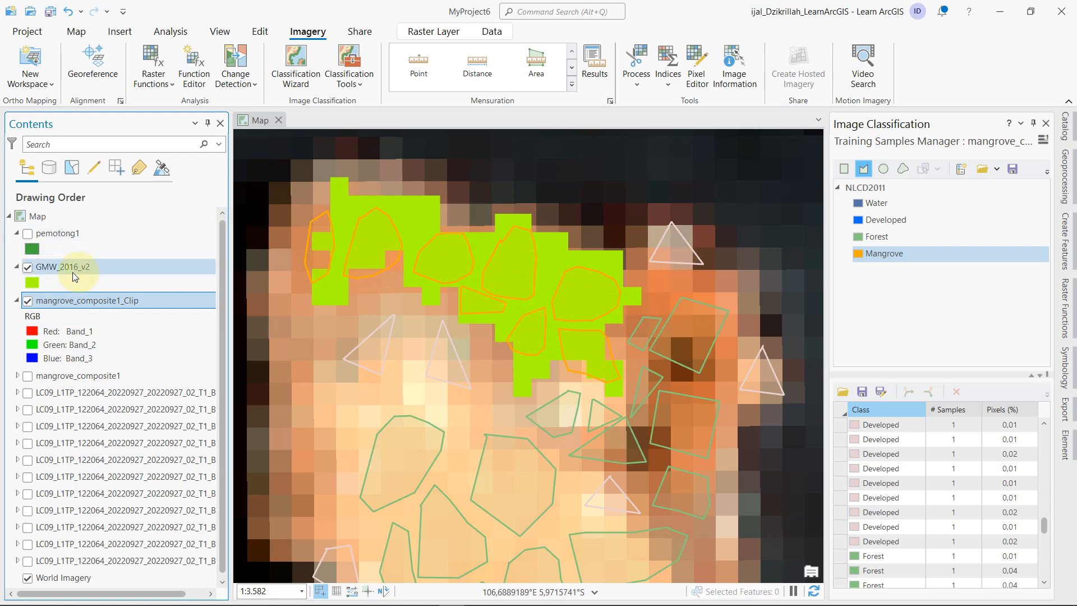
left_click(27, 269)
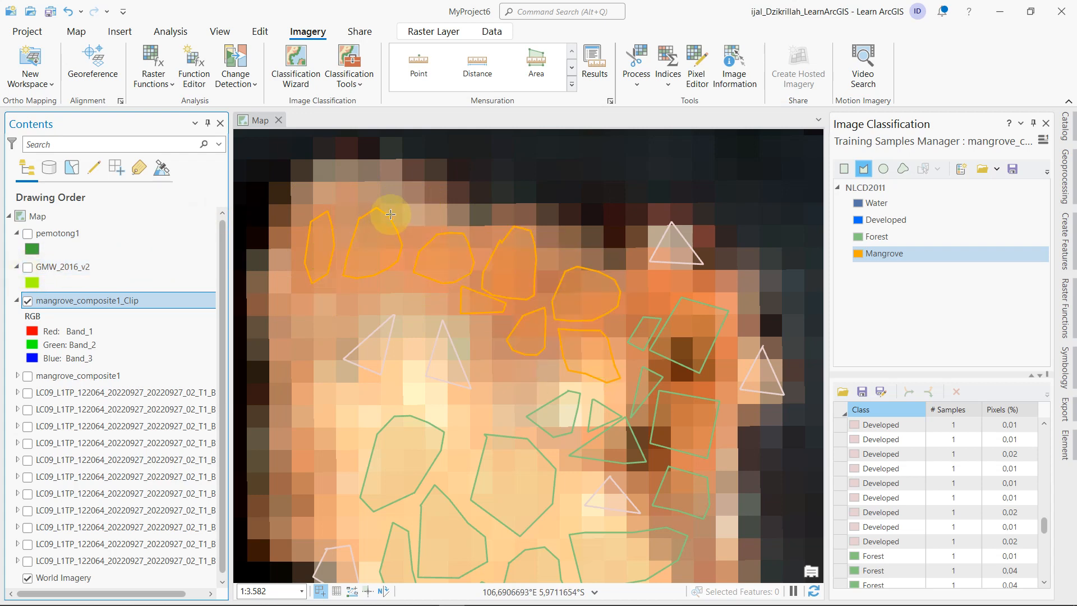
left_click(336, 195)
left_click(335, 214)
left_click(363, 202)
left_click(369, 189)
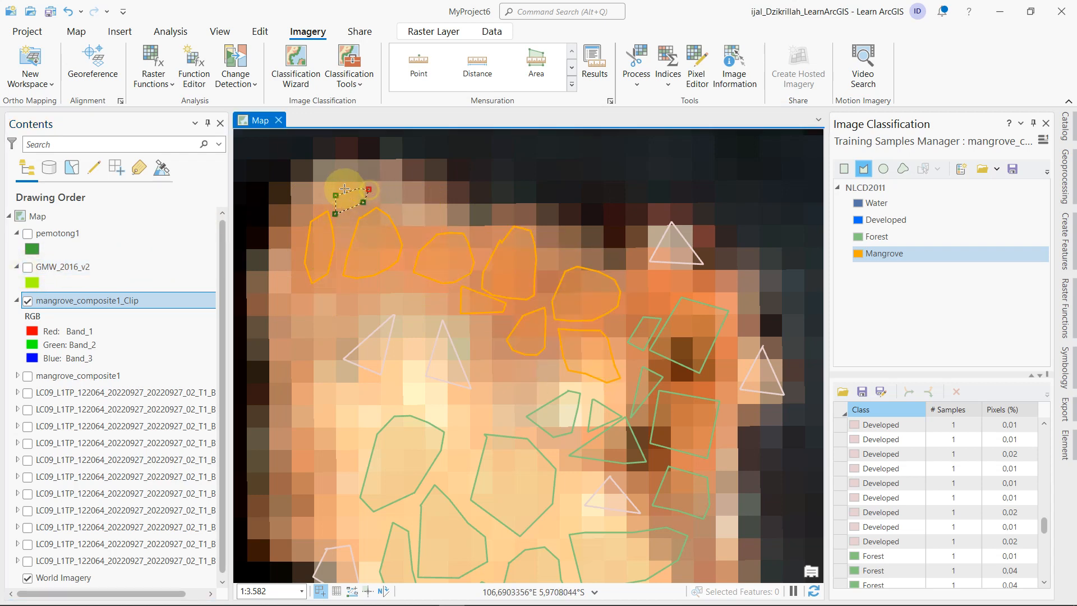
double_click(337, 195)
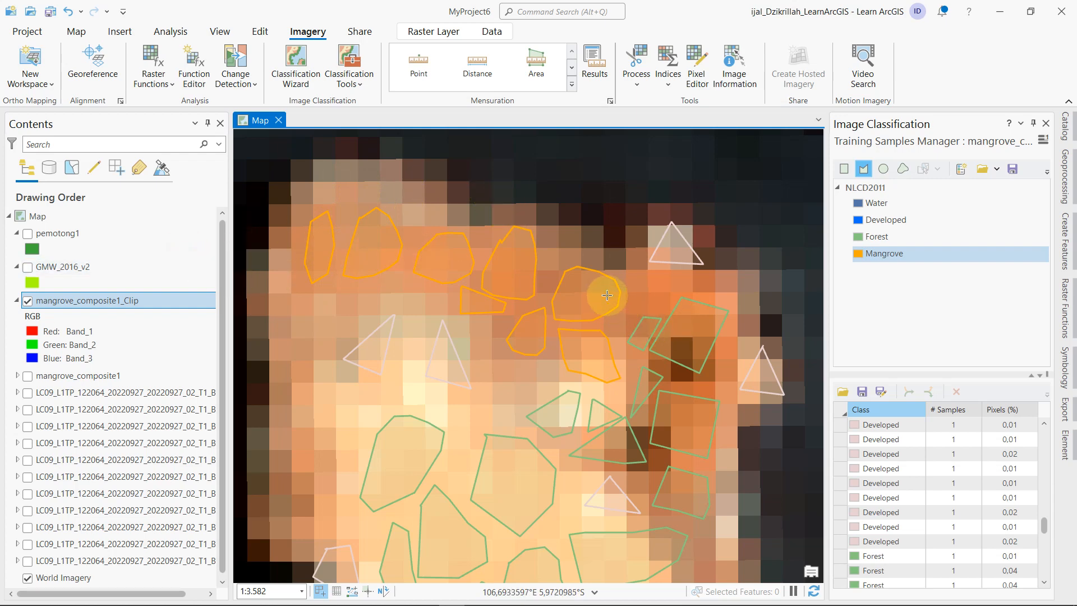
- Find and delete the southernmost of the three four-sided Forest training samples in the dark orange strip along the island's east side
scroll(591, 296, "down", 4)
left_click_drag(645, 539, 629, 481)
left_click_drag(620, 316, 580, 405)
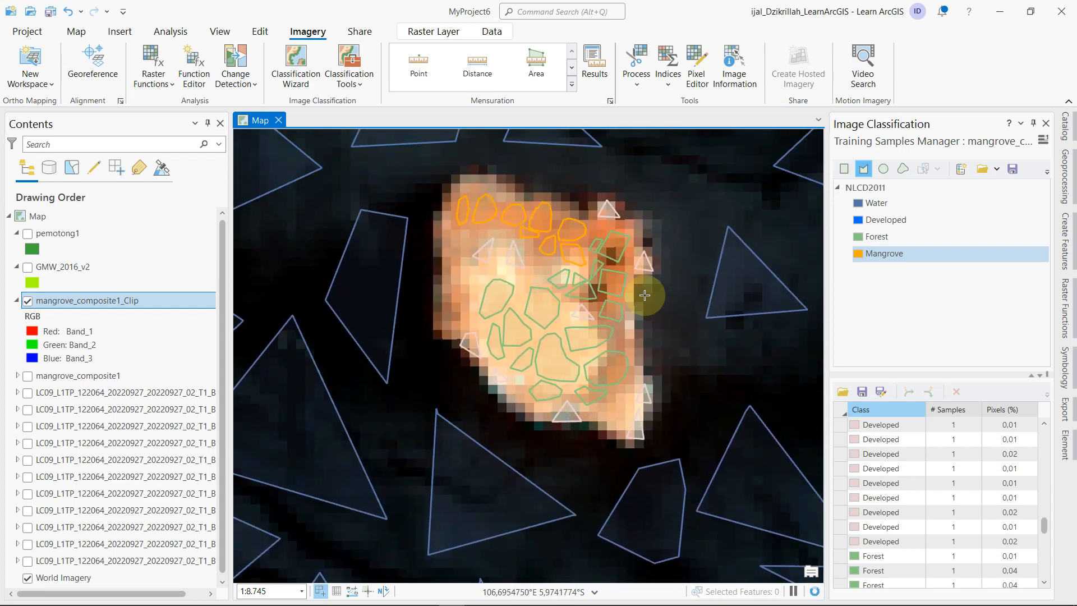
scroll(645, 295, "up", 2)
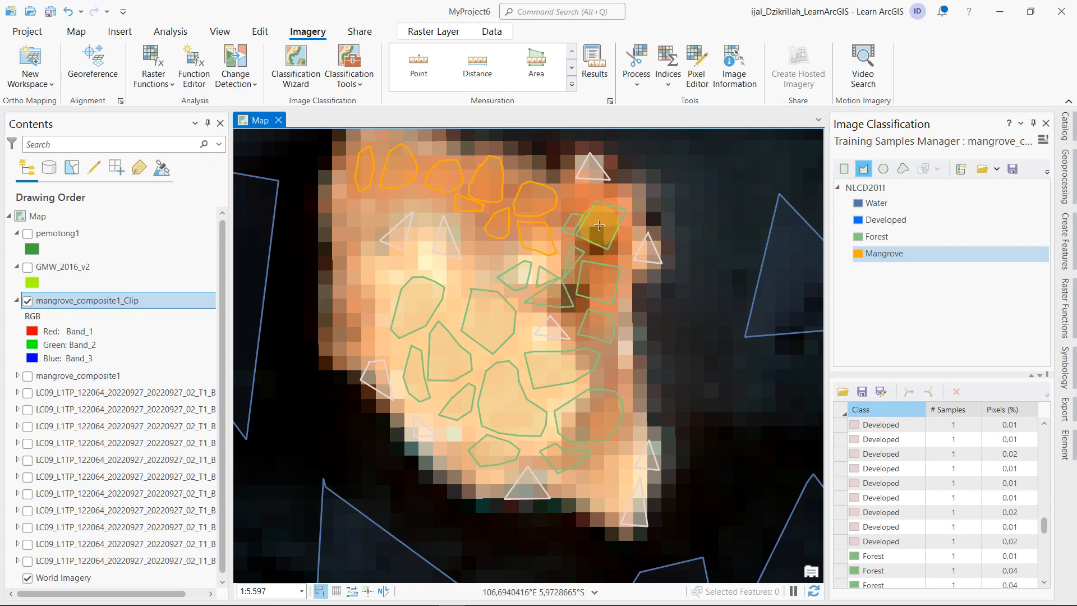
left_click(864, 543)
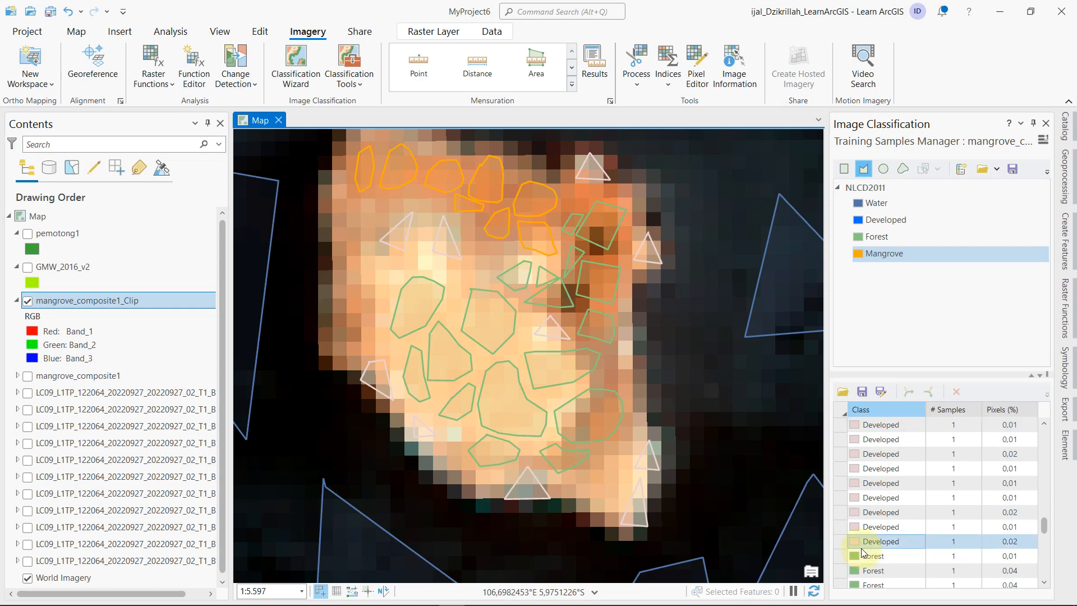
scroll(861, 549, "down", 7)
scroll(848, 545, "up", 1)
left_click(842, 541)
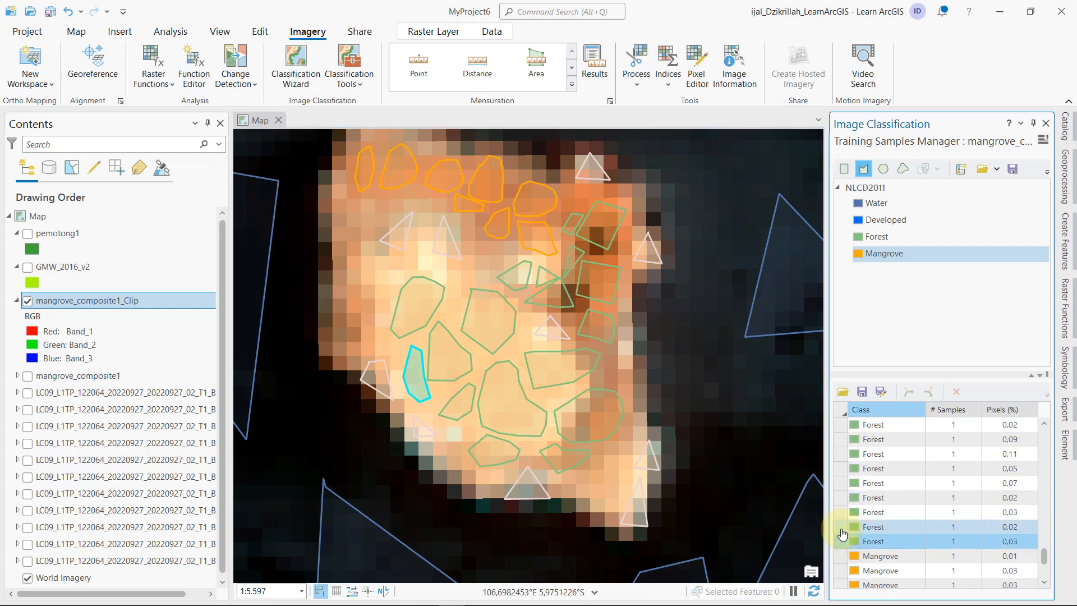
left_click(842, 526)
left_click(840, 512)
left_click(839, 497)
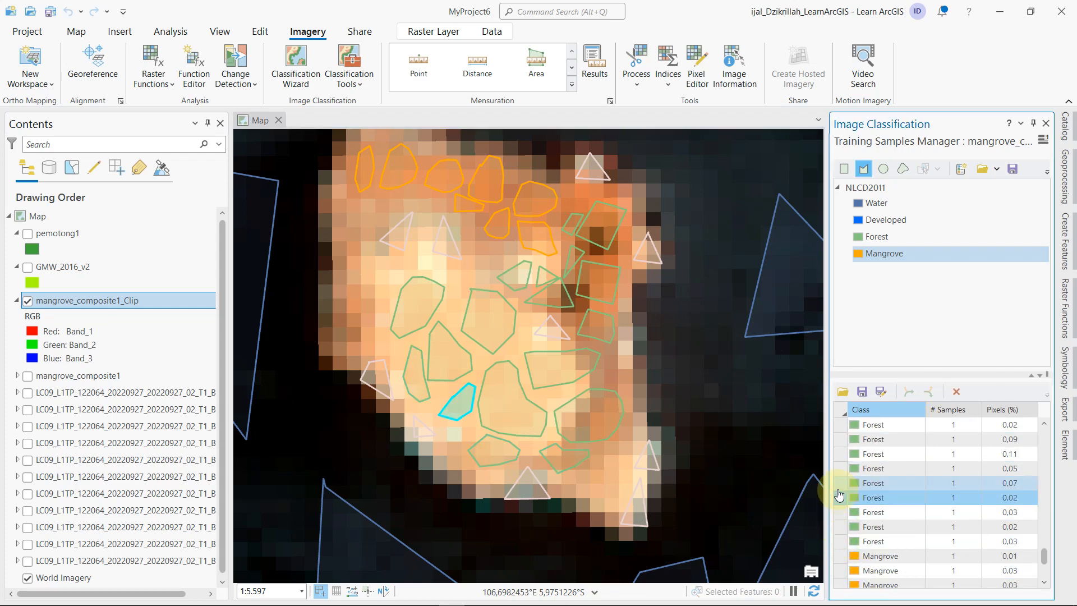
left_click(839, 483)
left_click(840, 469)
left_click(839, 454)
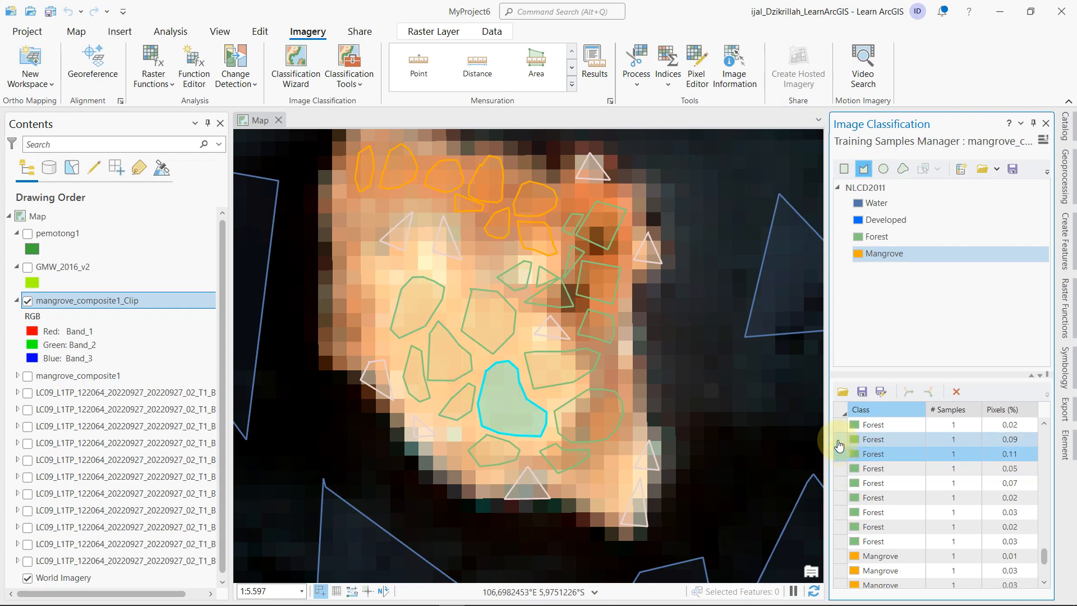
left_click(839, 439)
left_click(839, 430)
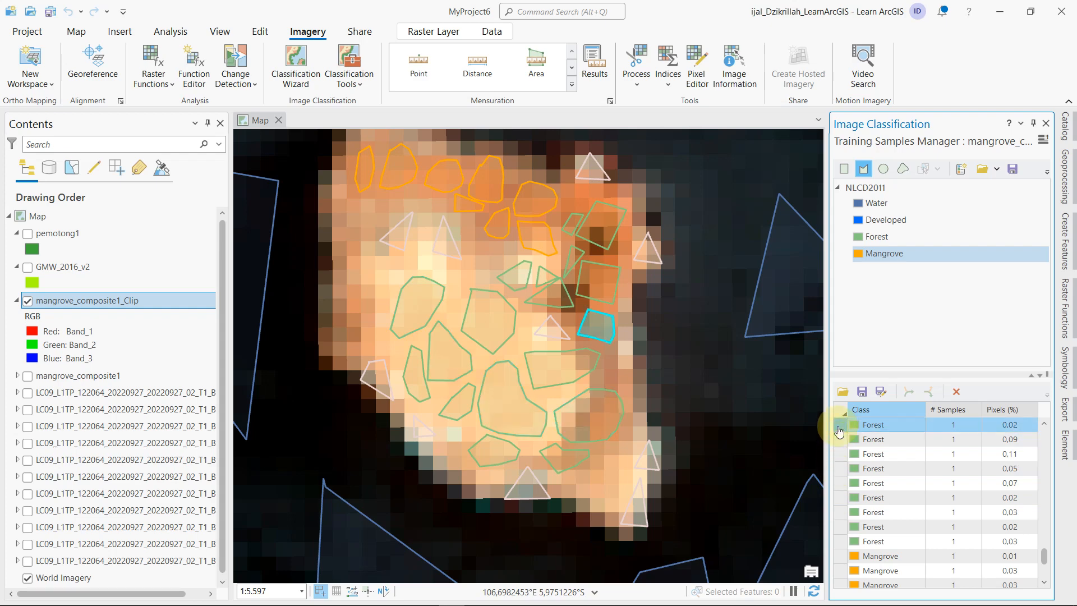
left_click(955, 396)
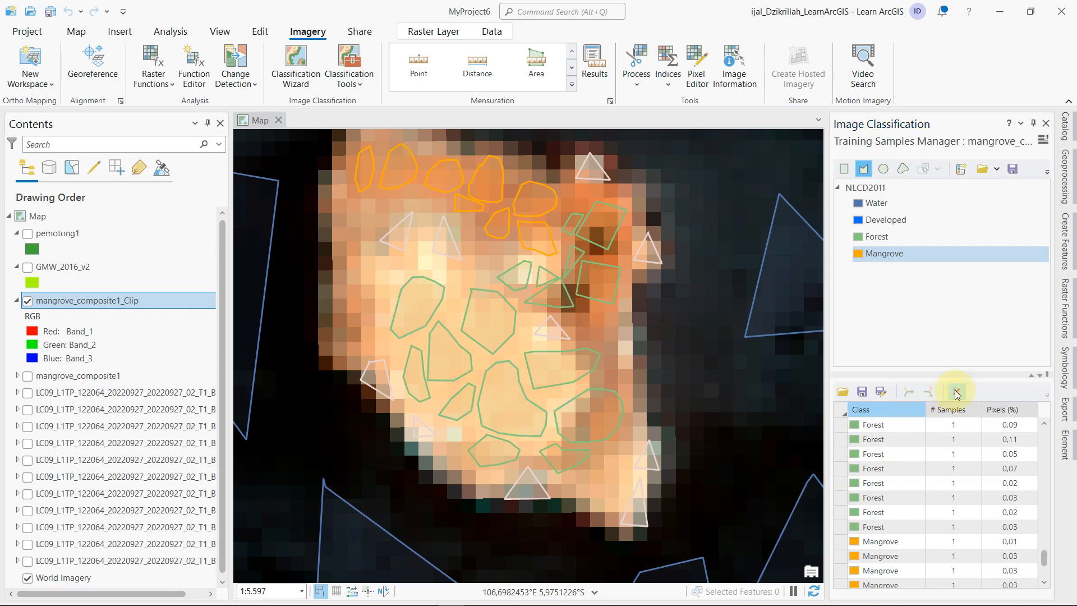
- Delete the two remaining larger four-sided Forest training samples in the dark orange strip in the island's northeast
left_click(845, 435)
scroll(845, 437, "up", 2)
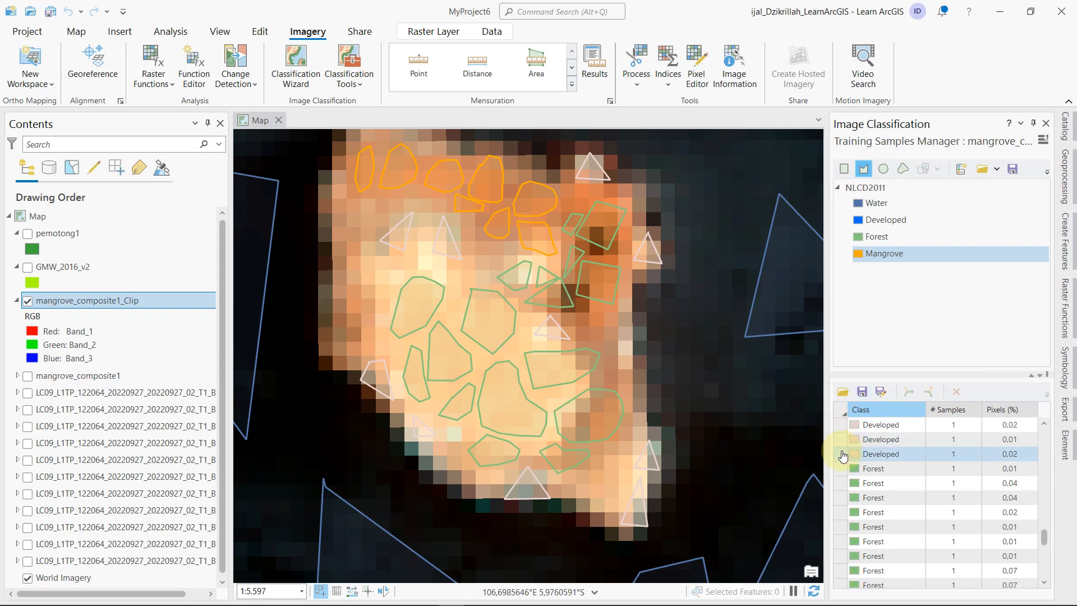
left_click(842, 468)
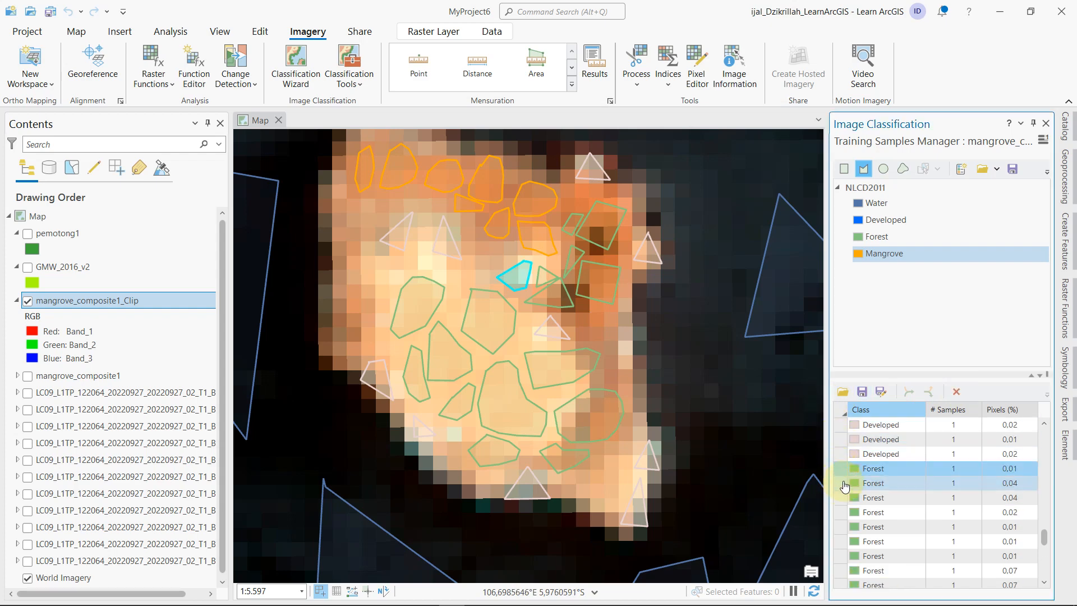
left_click(843, 485)
left_click(955, 393)
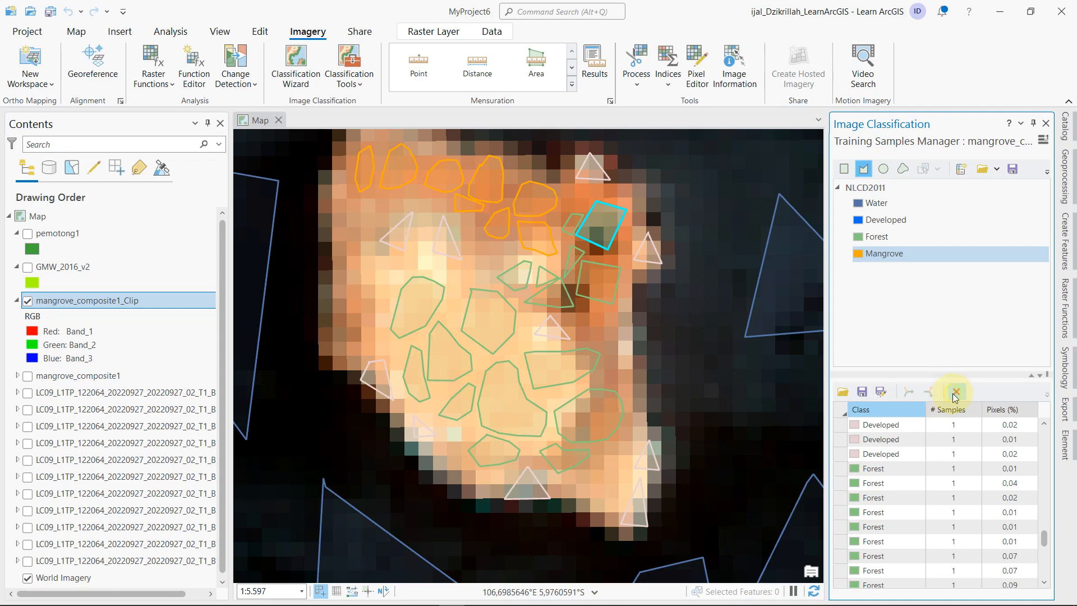
left_click(844, 469)
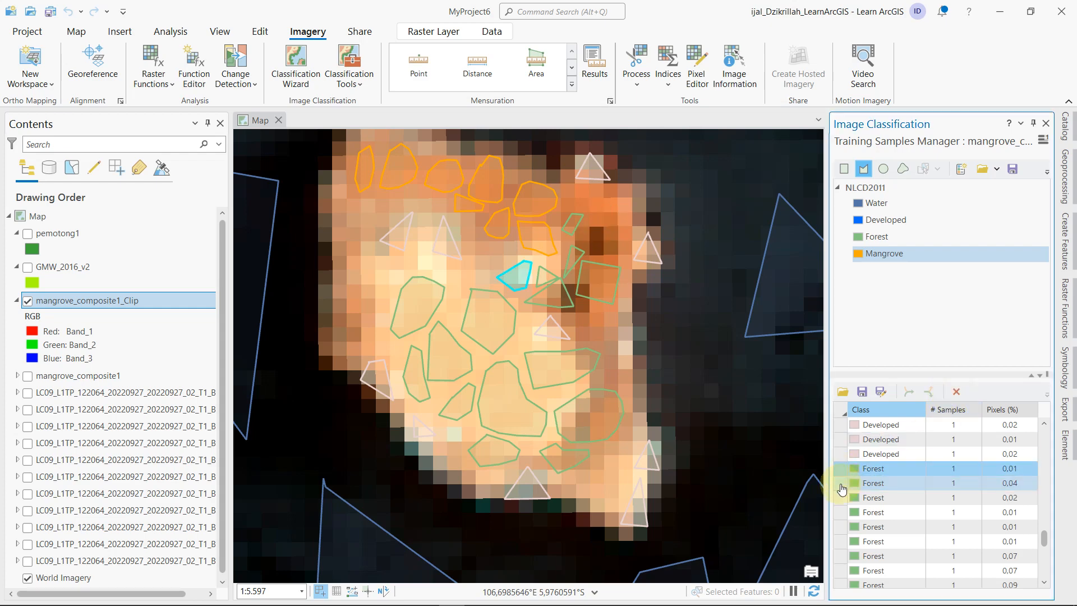
left_click(843, 484)
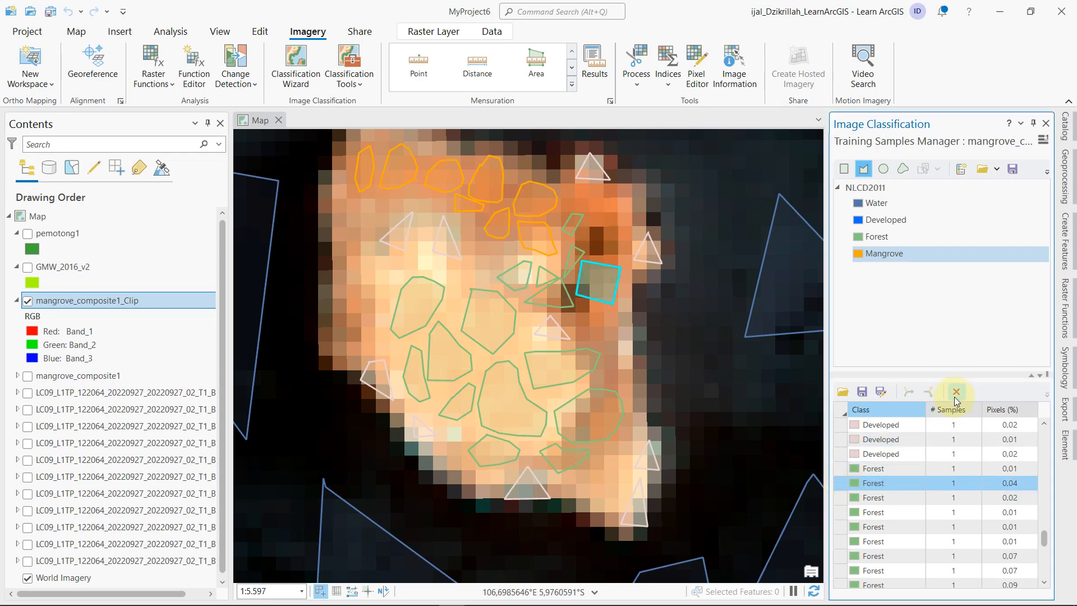
left_click(956, 392)
- Delete the narrow triangular Forest training sample and the small parallelogram one on the western side of the northeastern orange strip
left_click(846, 497)
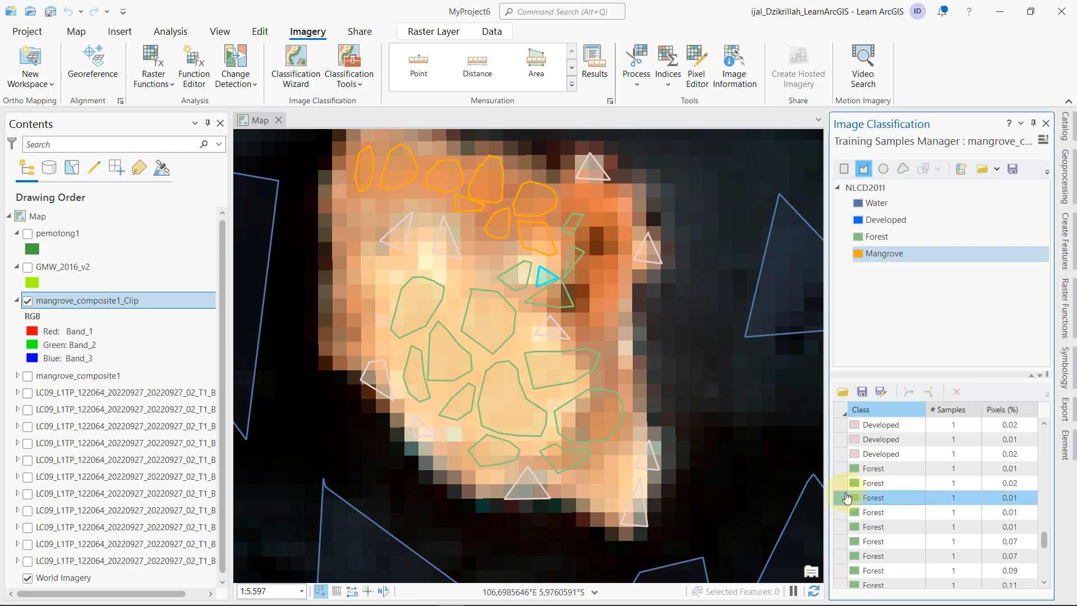
left_click(841, 511)
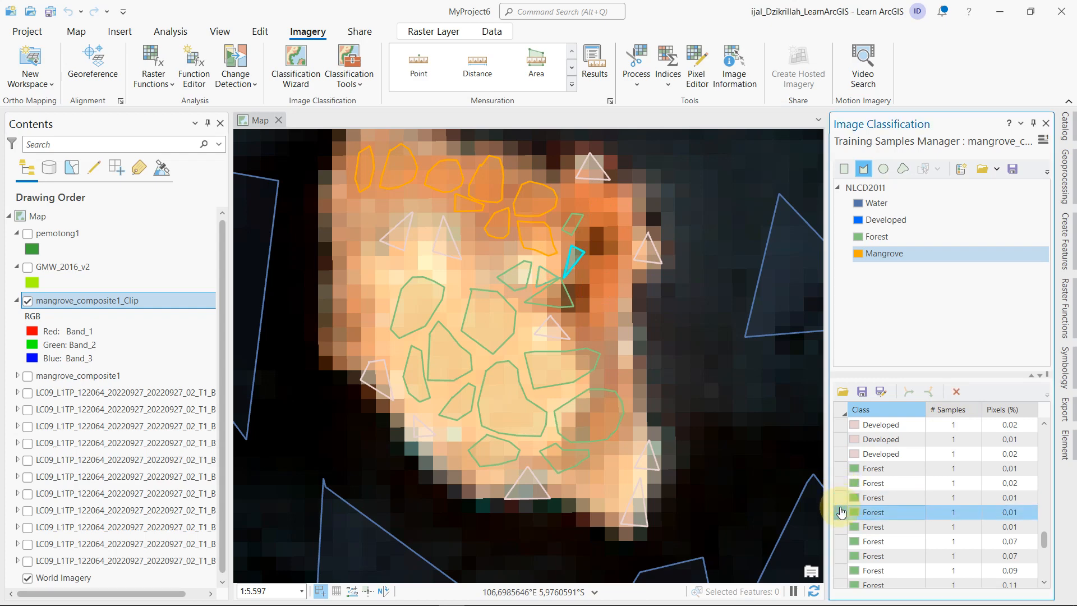
left_click(956, 392)
left_click(845, 500)
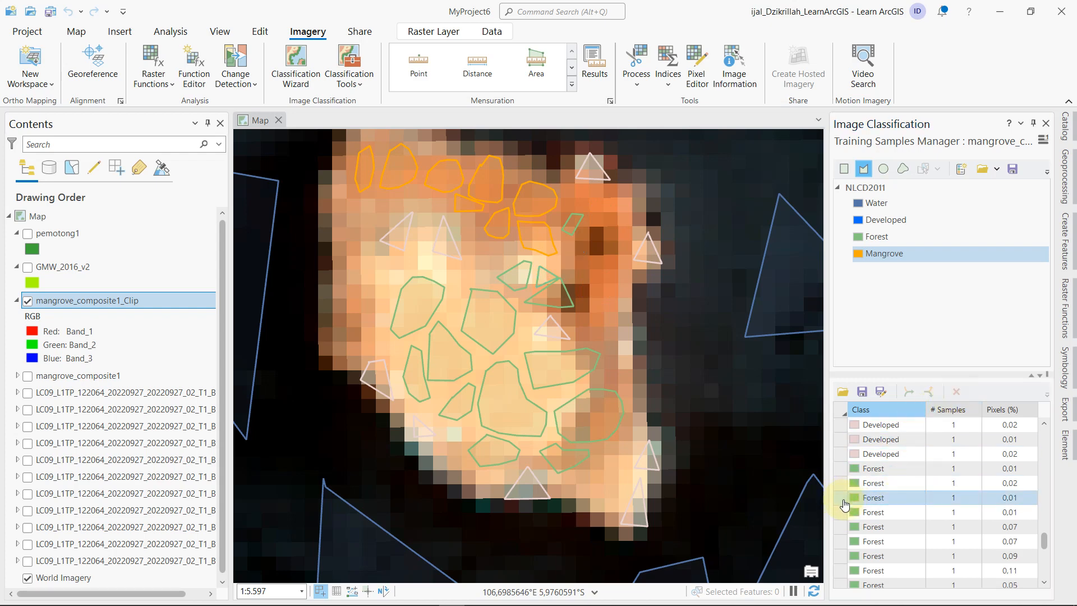
left_click(844, 508)
left_click(957, 392)
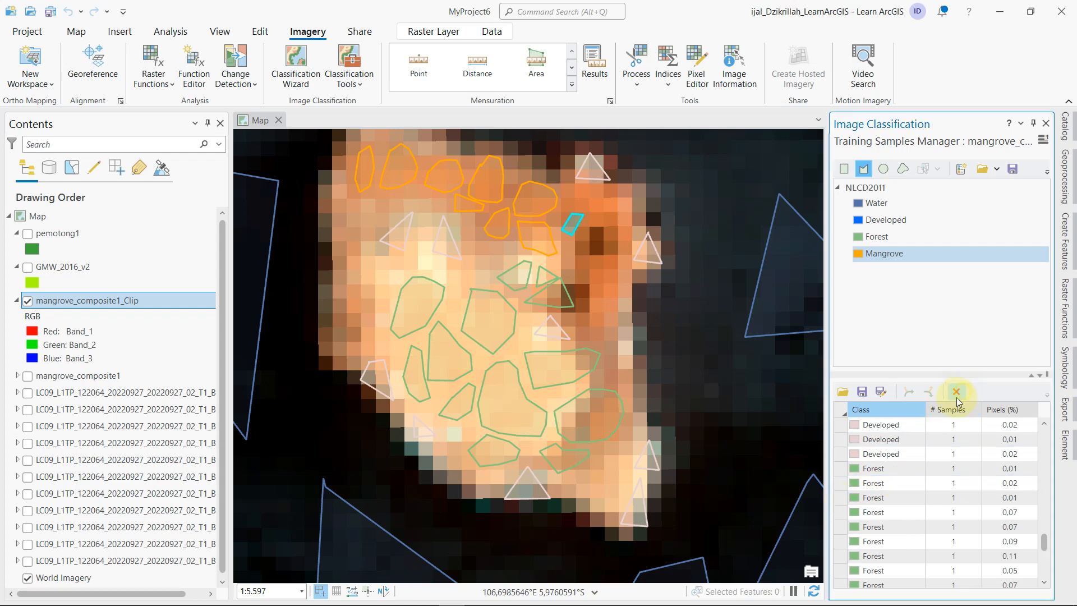
- Delete the wide triangular Forest training sample that reaches into the dark pixels of the northeastern orange strip
left_click(842, 499)
left_click(840, 512)
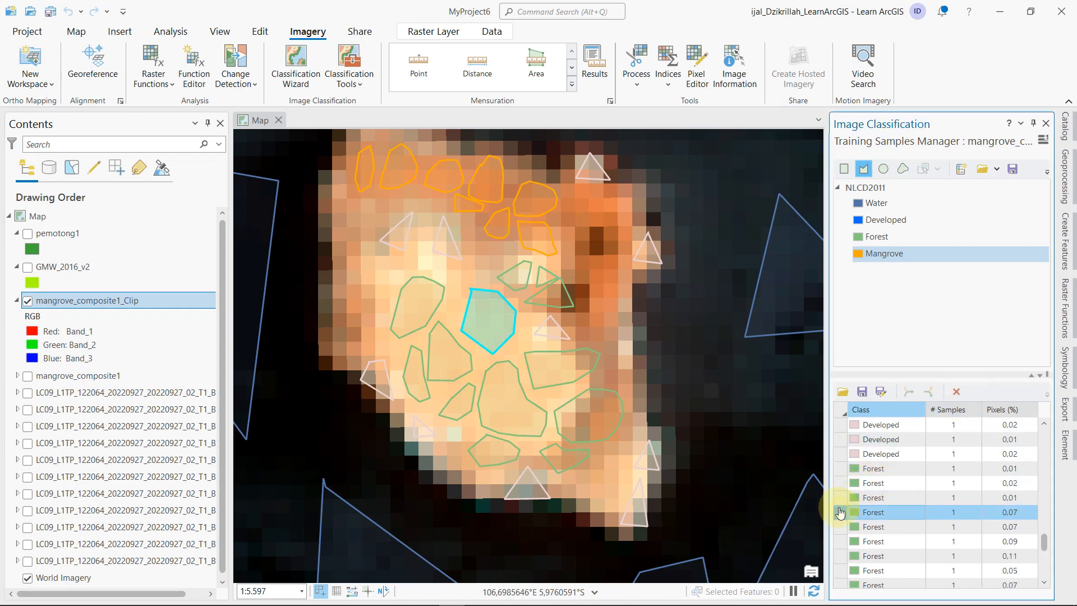
left_click(840, 498)
left_click(840, 483)
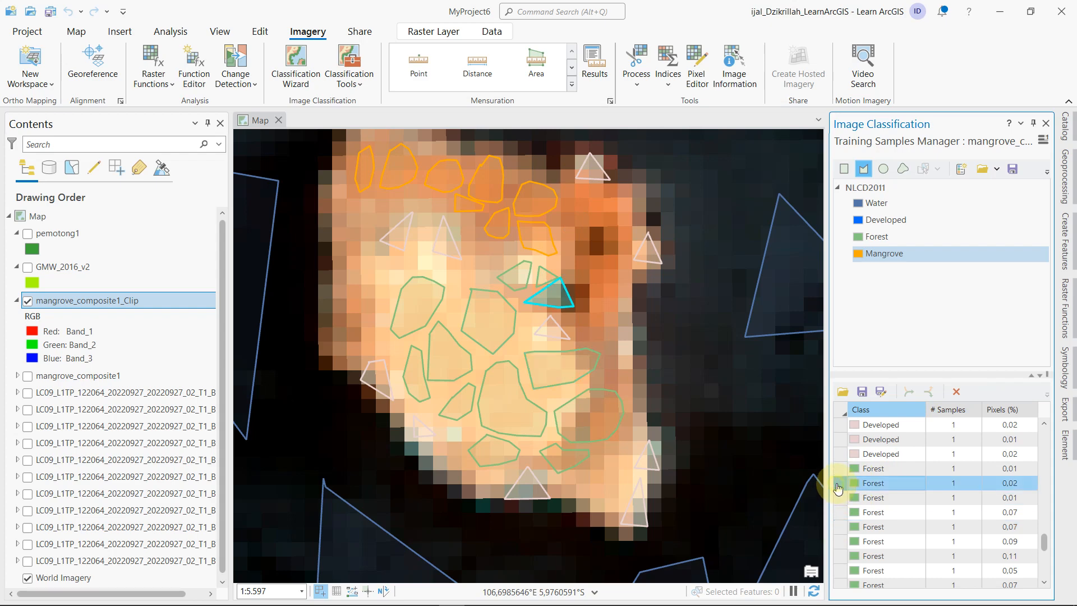
left_click(957, 392)
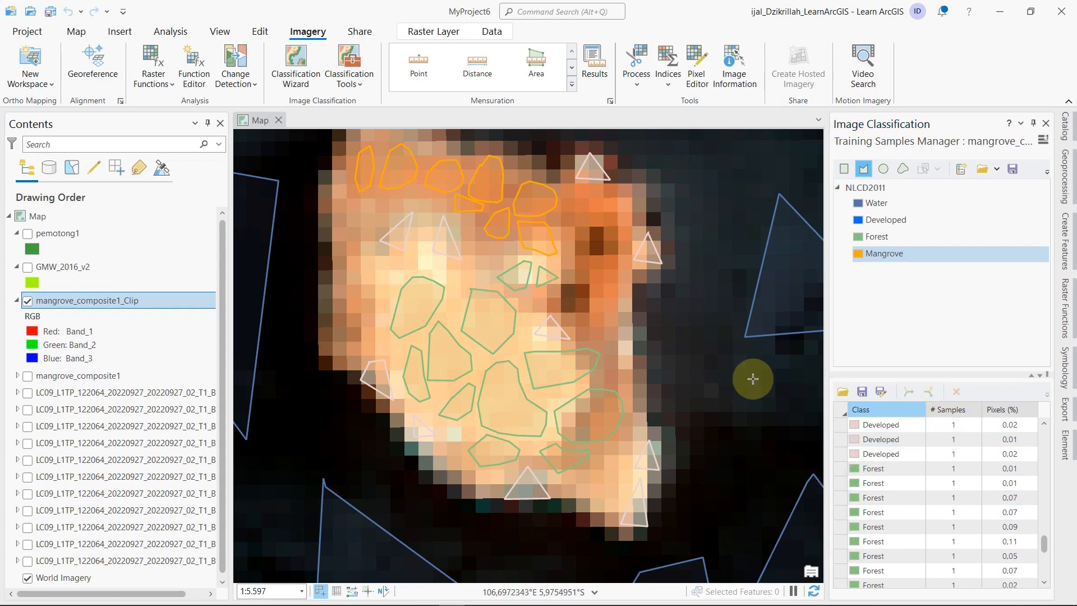
- Draw a many-sided Mangrove training sample over the northern part of the dark orange strip, east of the existing Mangrove samples
left_click(568, 193)
left_click(604, 197)
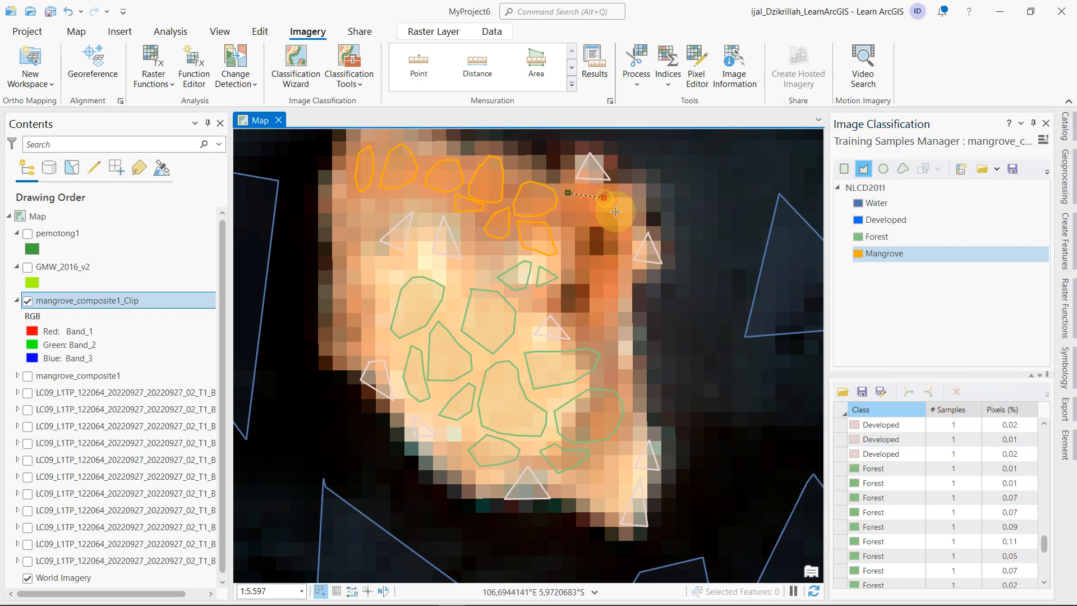
left_click(618, 217)
left_click(618, 246)
left_click(608, 258)
left_click(591, 252)
left_click(580, 225)
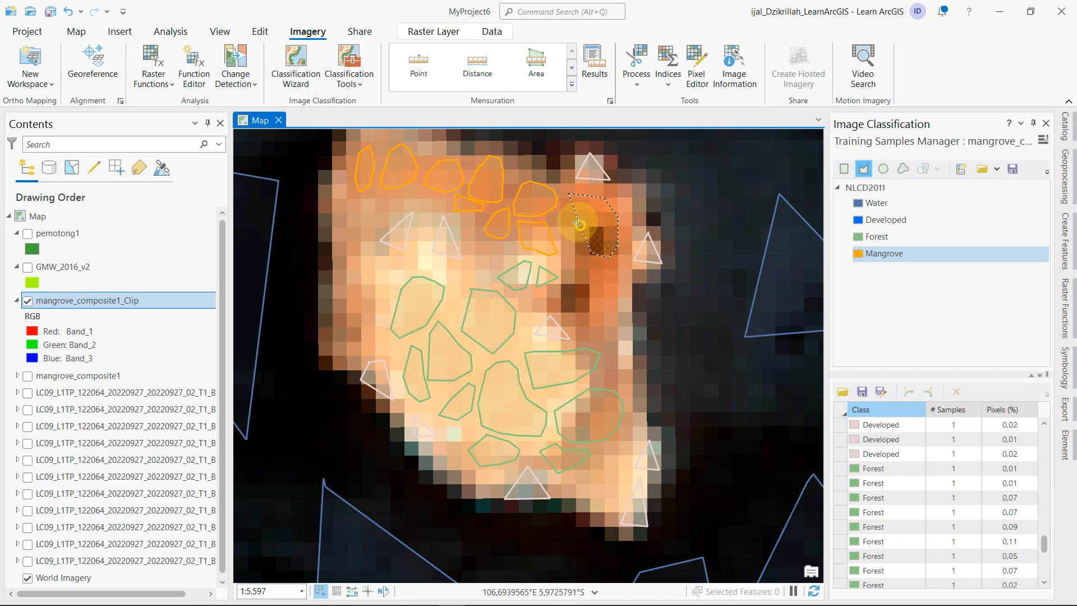
left_click(568, 215)
double_click(568, 193)
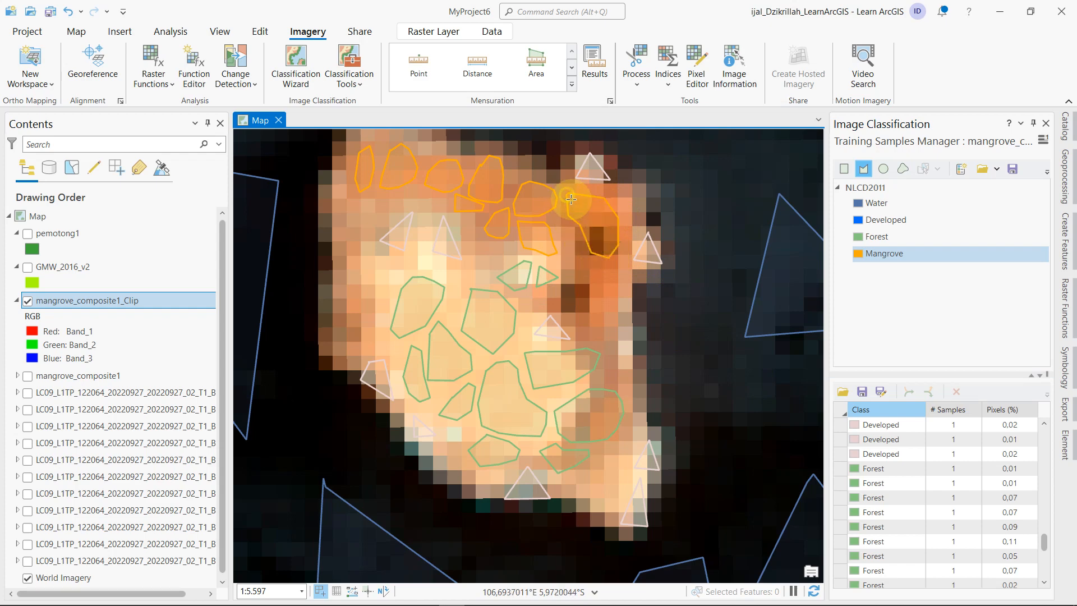
- Draw another many-sided Mangrove training sample directly south of the northeastern one, covering the second group of dark pixels
left_click(580, 259)
left_click(609, 266)
left_click(619, 286)
left_click(616, 300)
left_click(609, 309)
left_click(592, 315)
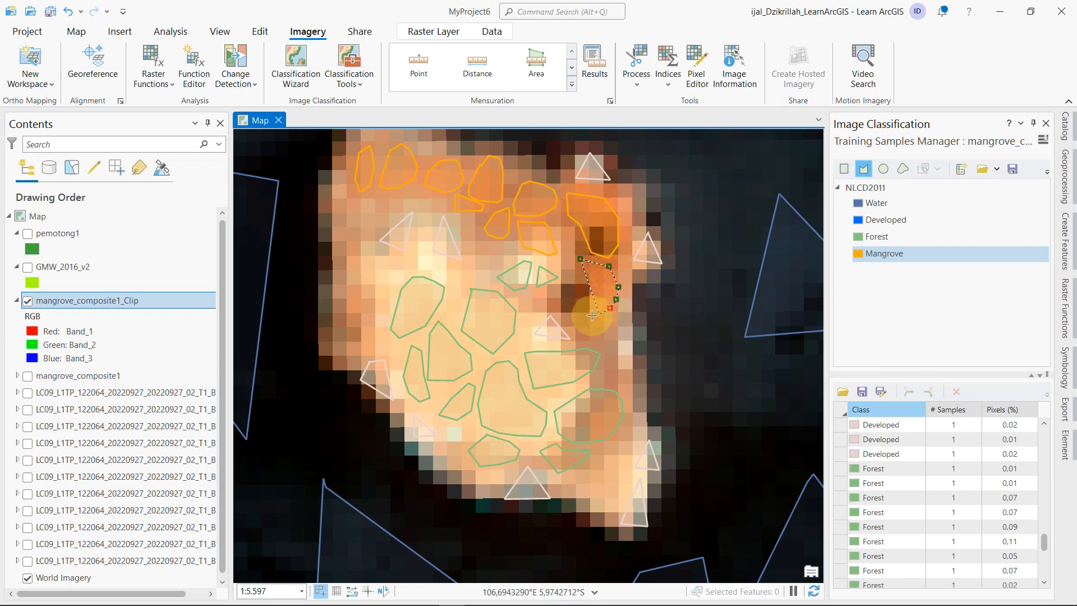
left_click(566, 311)
left_click(573, 291)
left_click(570, 274)
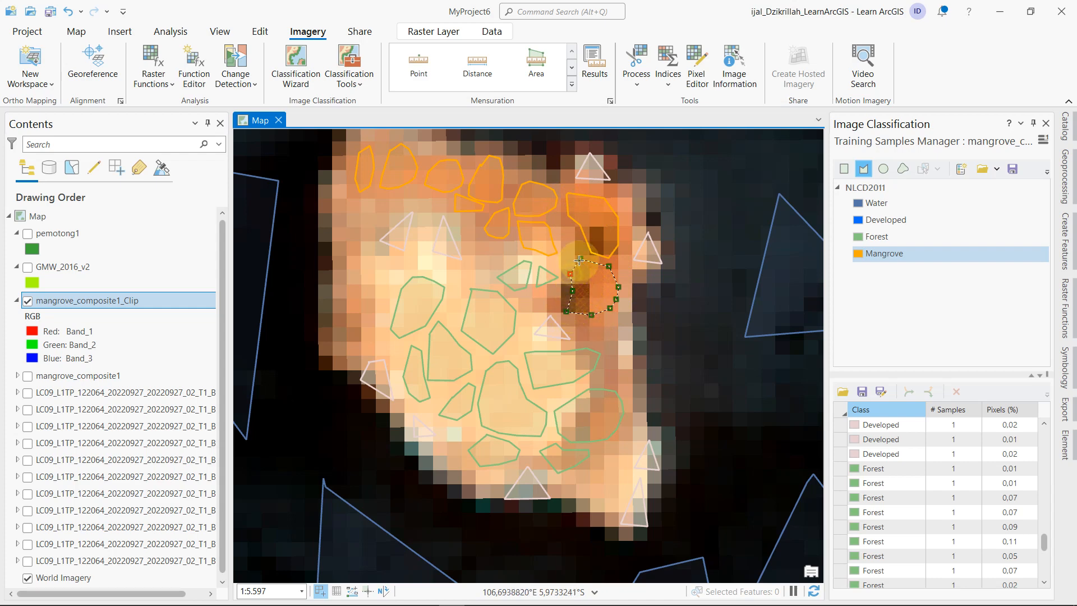
double_click(579, 261)
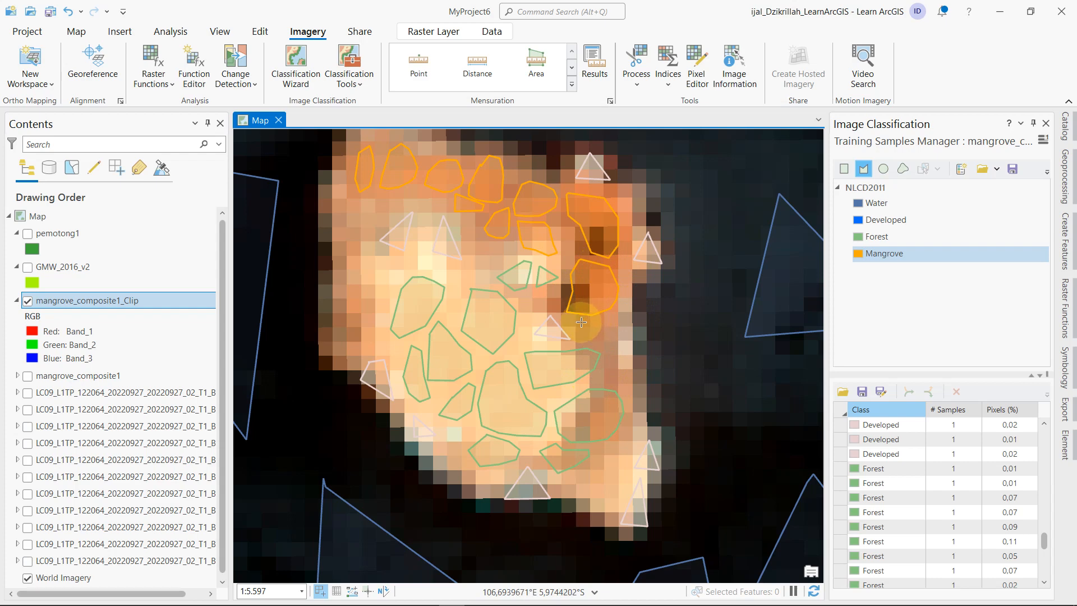
- Switch to the Forest class and draw two small four-sided samples, one between the two northern large Forest polygons and one just north of the central polygon
left_click(894, 236)
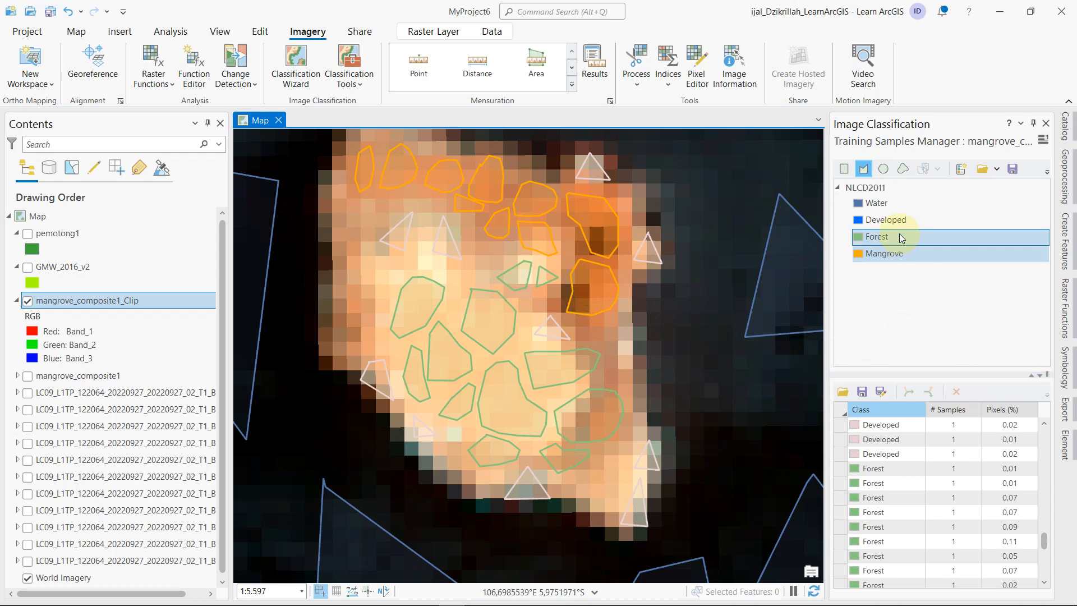
scroll(465, 287, "up", 4)
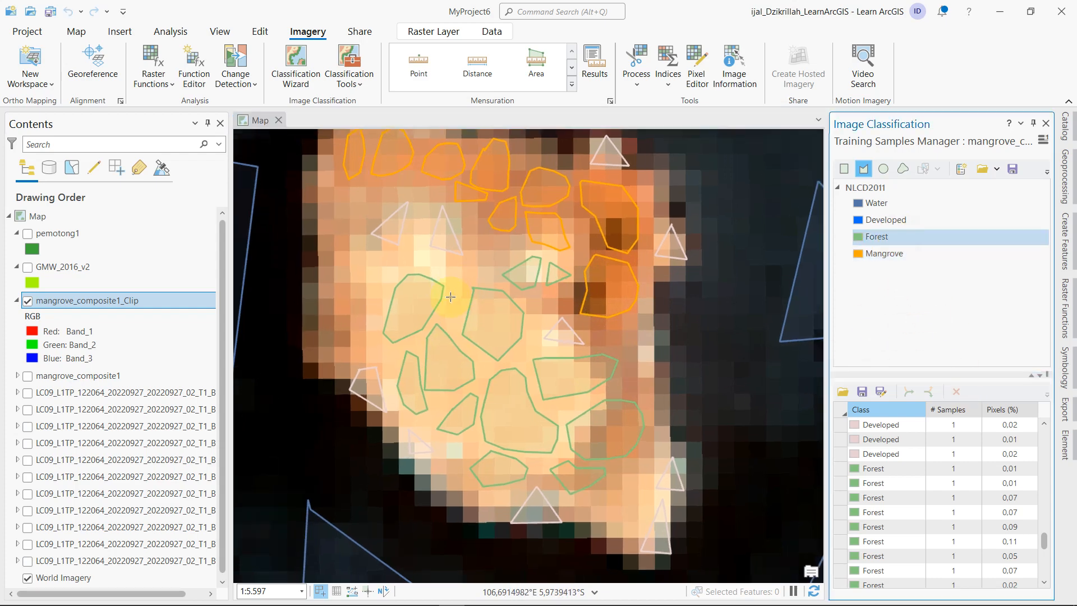
left_click(450, 266)
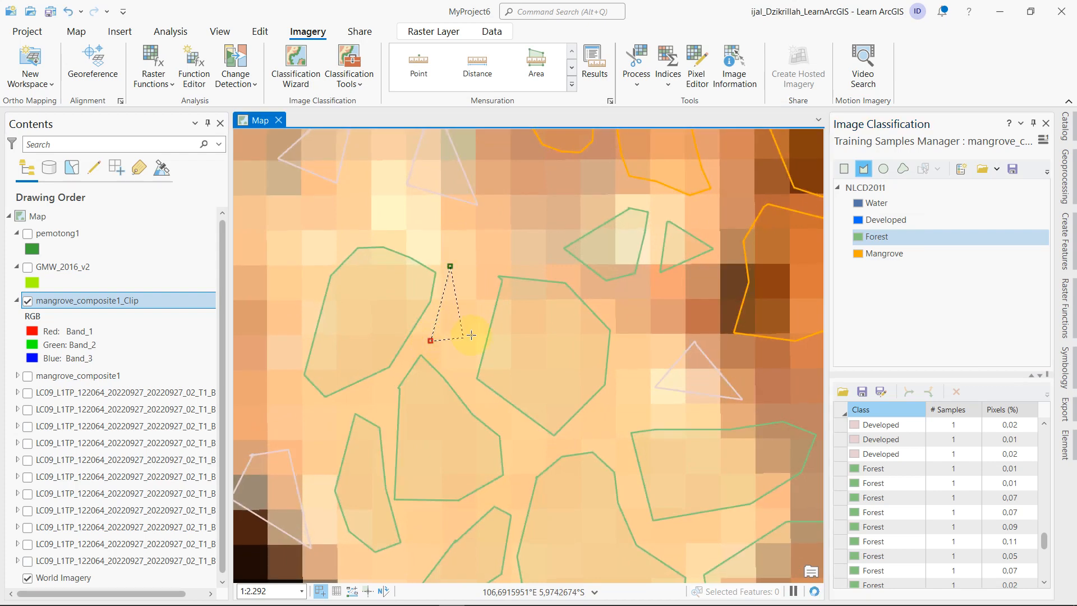
double_click(449, 266)
scroll(482, 286, "down", 4)
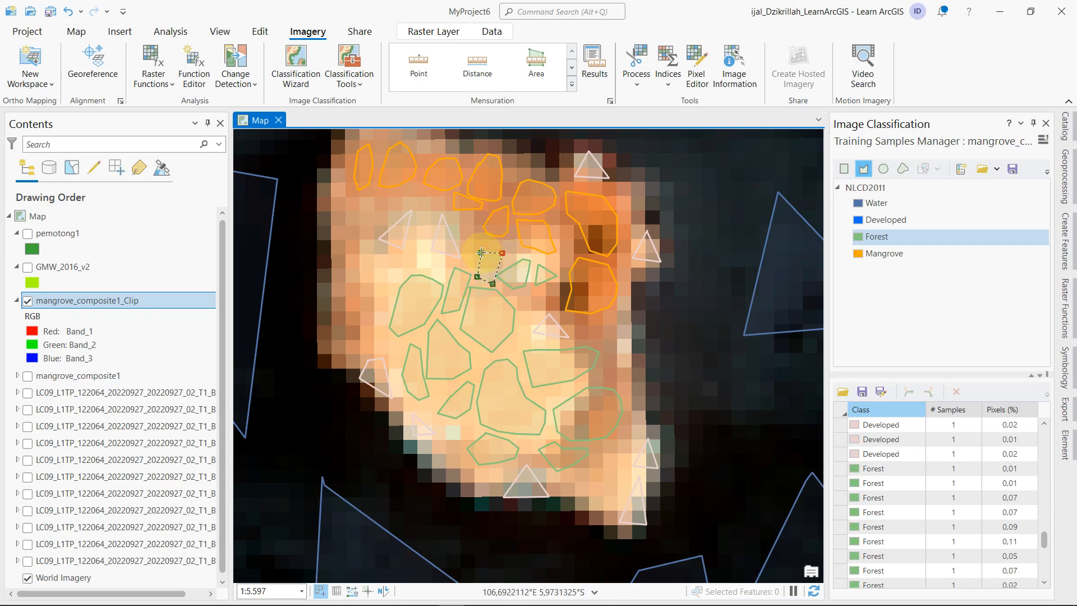
scroll(504, 389, "up", 4)
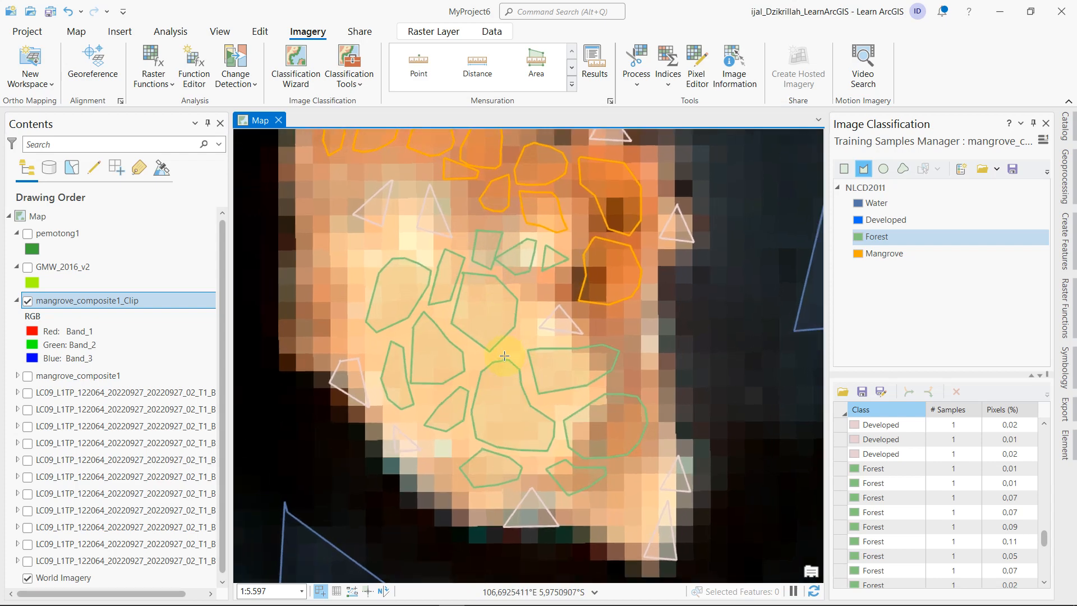
- Draw a many-sided Forest training sample in the gap between the large north-central Forest polygon and the Developed triangle to its east
left_click(510, 337)
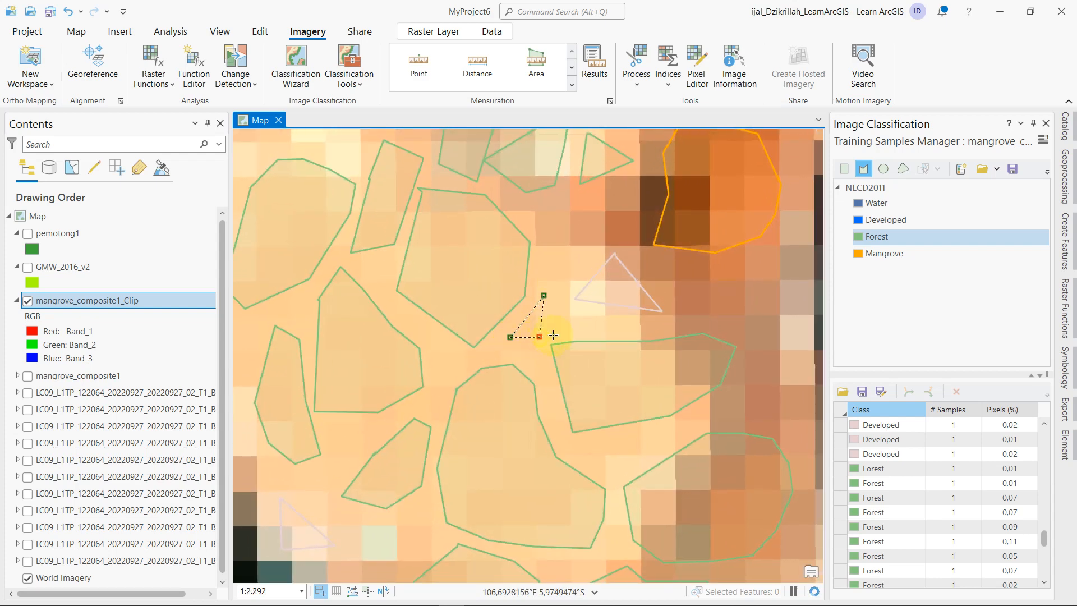
left_click(583, 247)
left_click(578, 225)
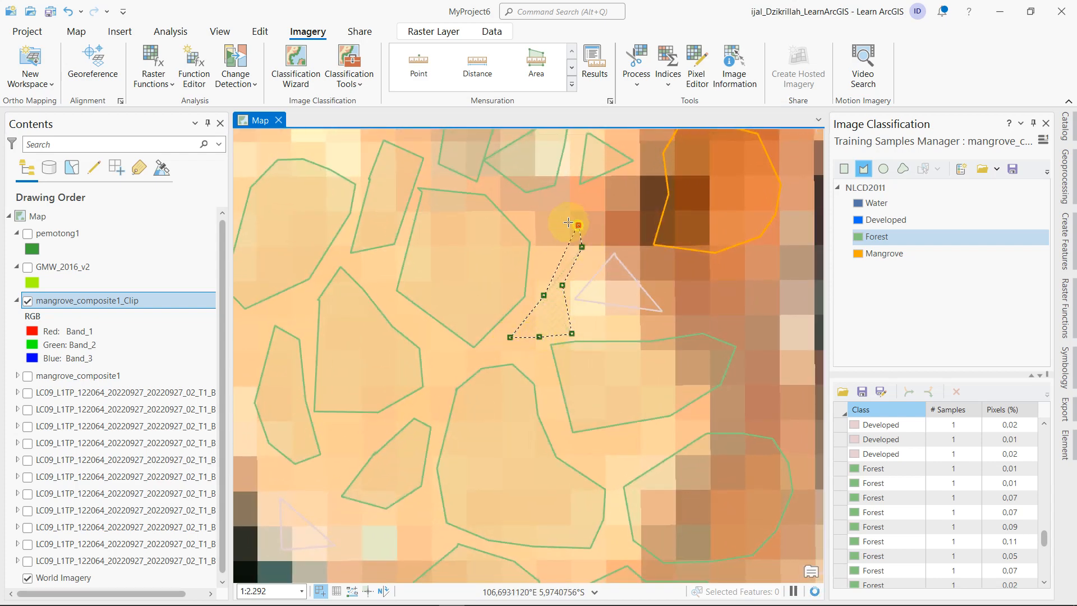
left_click(551, 215)
left_click(532, 217)
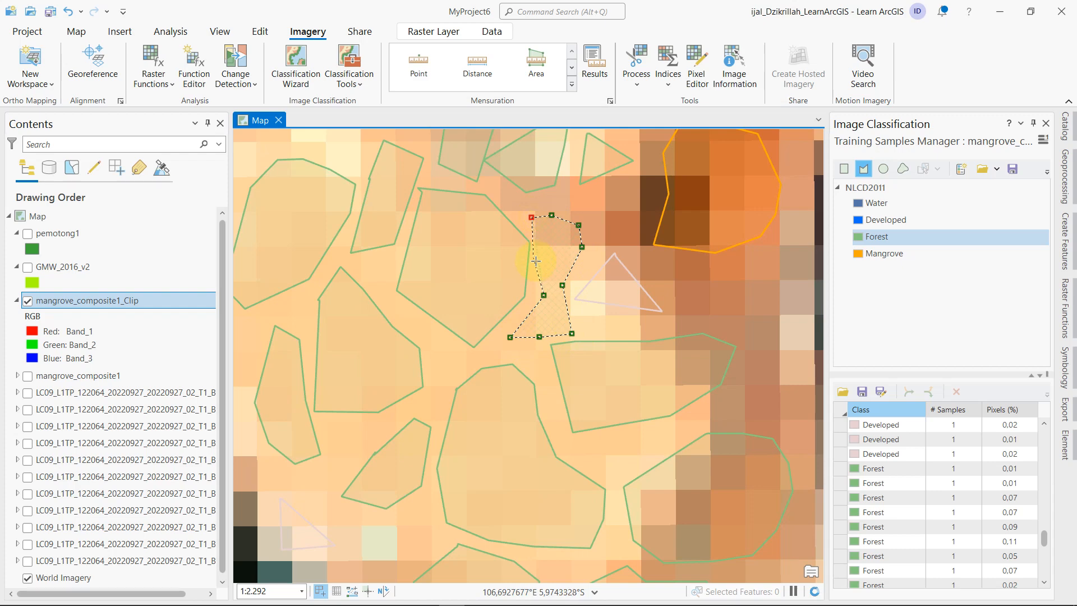
double_click(544, 296)
- Draw a narrow Forest training sample along the island's western side, just west of the northwesternmost Forest polygon
scroll(506, 410, "down", 4)
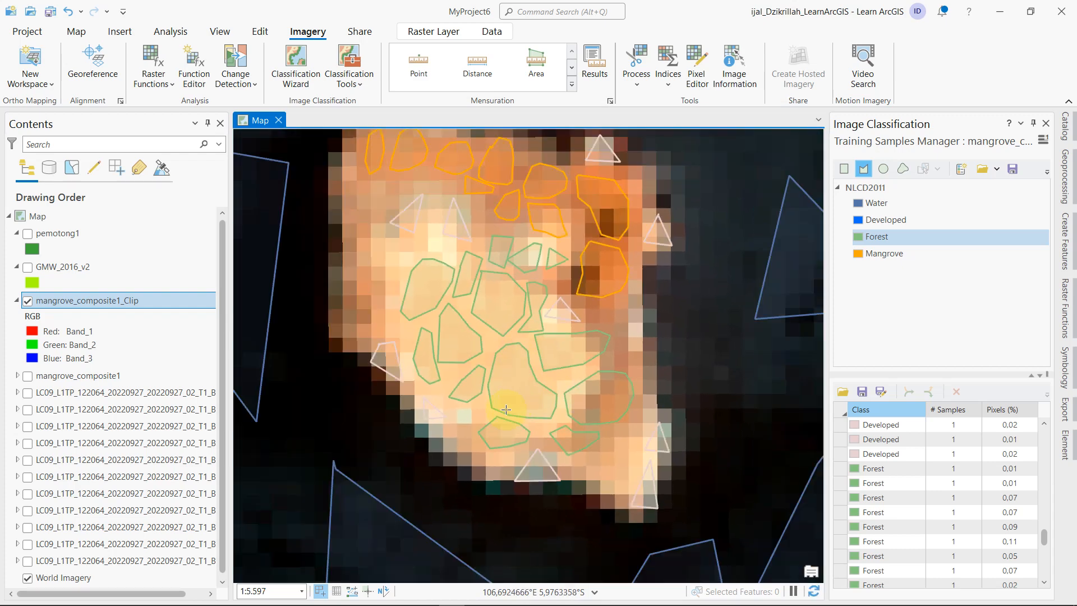
left_click_drag(413, 343, 473, 402)
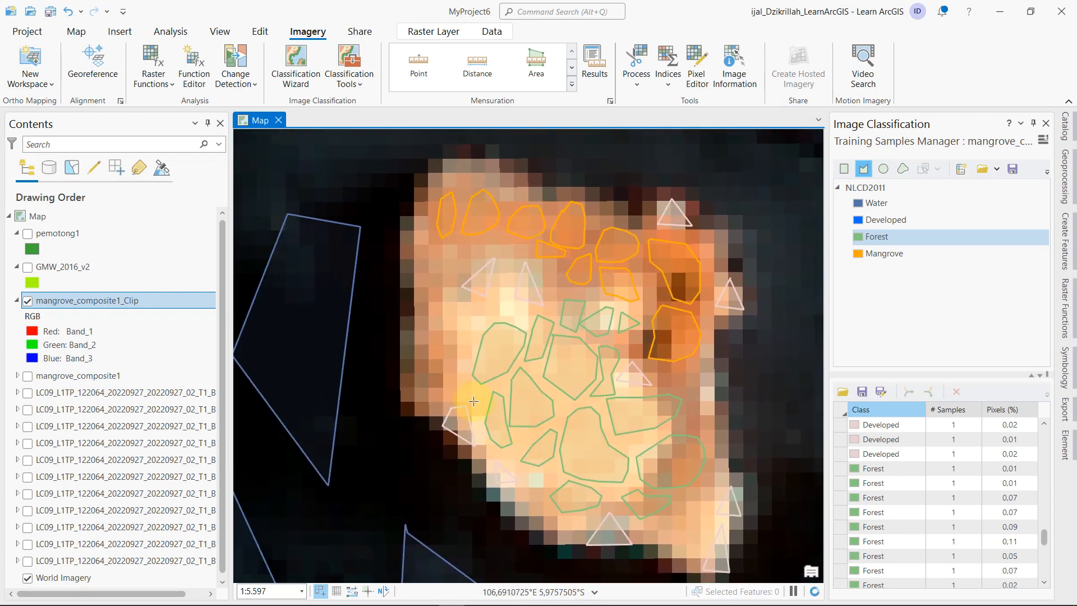
left_click(477, 312)
left_click(441, 333)
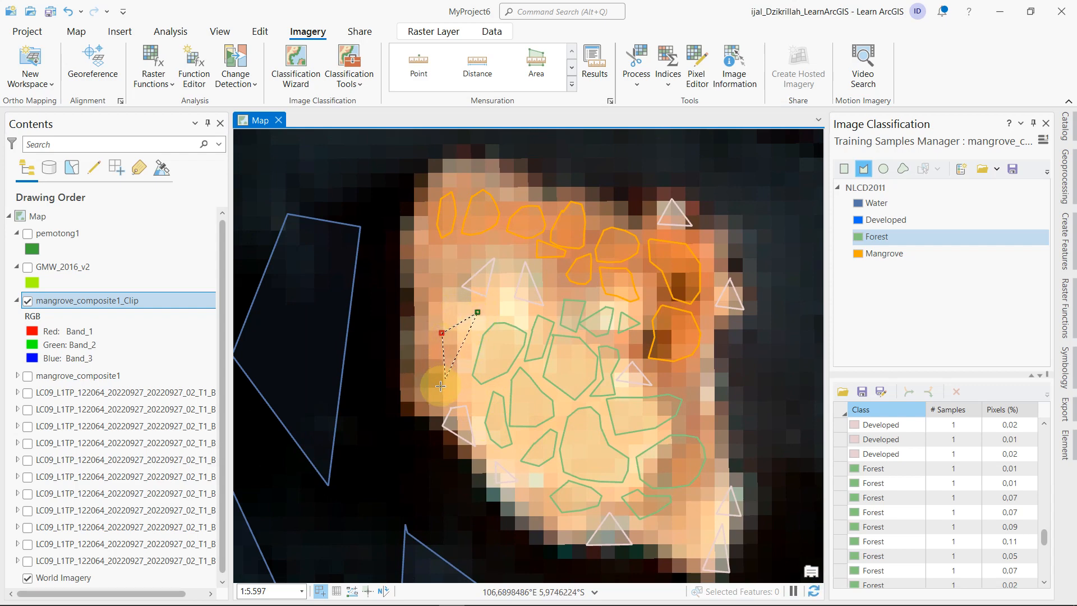
left_click(440, 385)
left_click(456, 391)
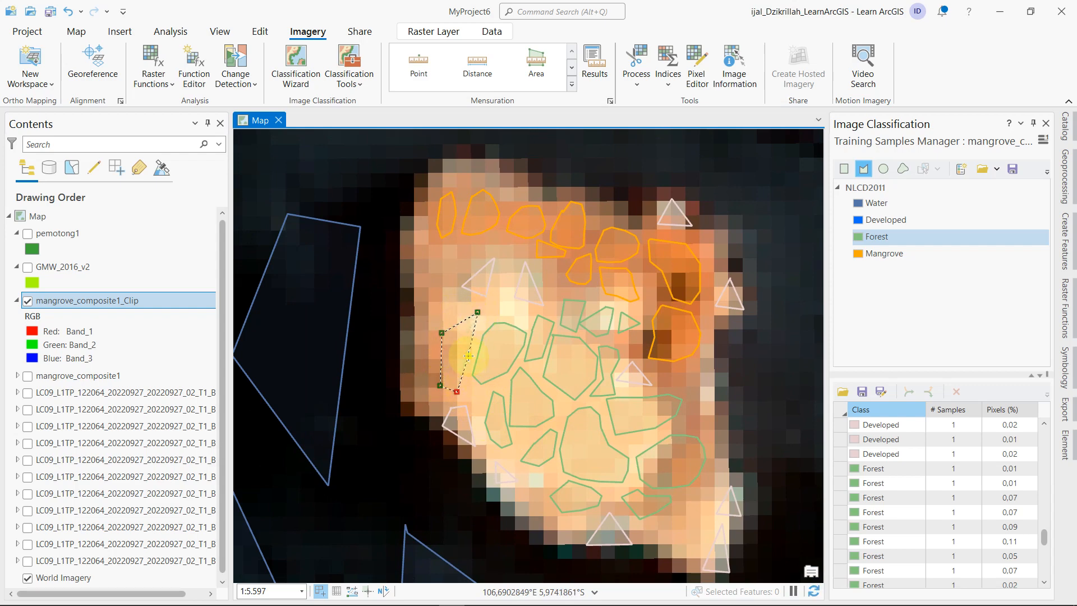
double_click(486, 314)
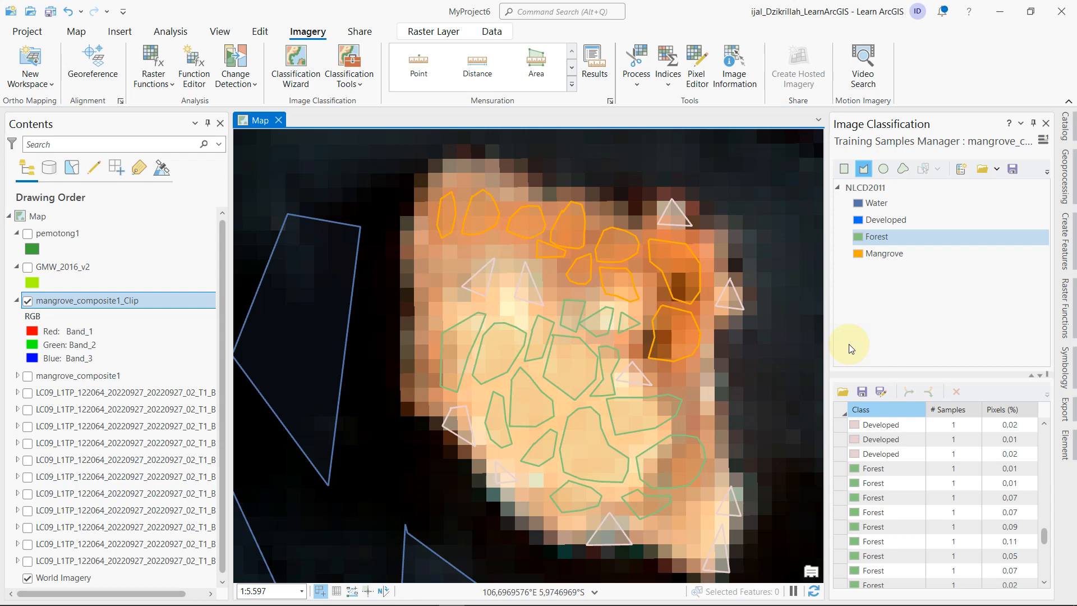
key("Down")
key("Down")
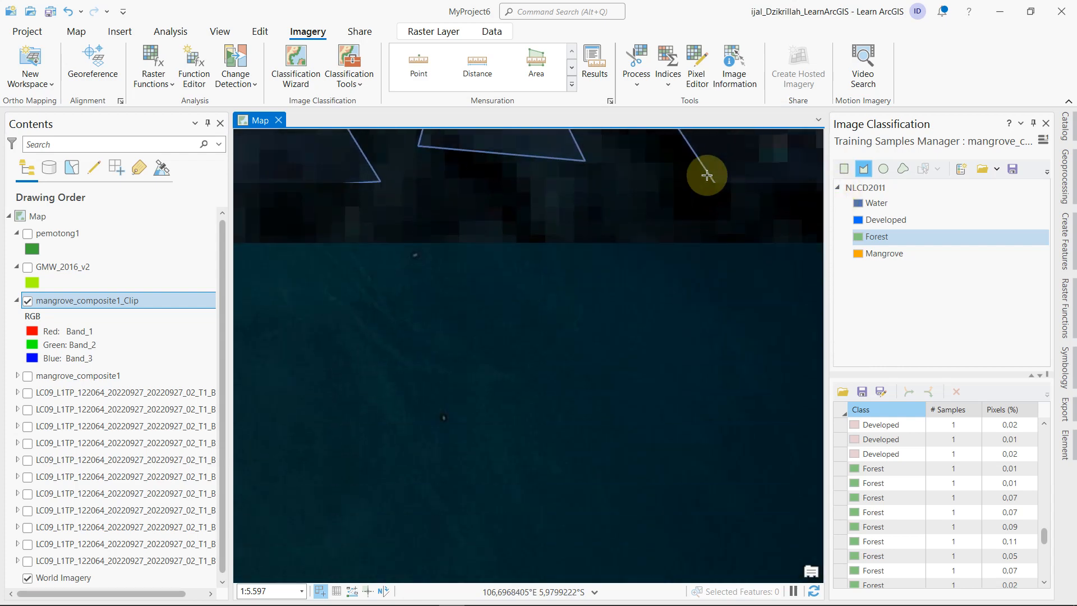
left_click_drag(643, 168, 585, 413)
left_click_drag(596, 210, 640, 368)
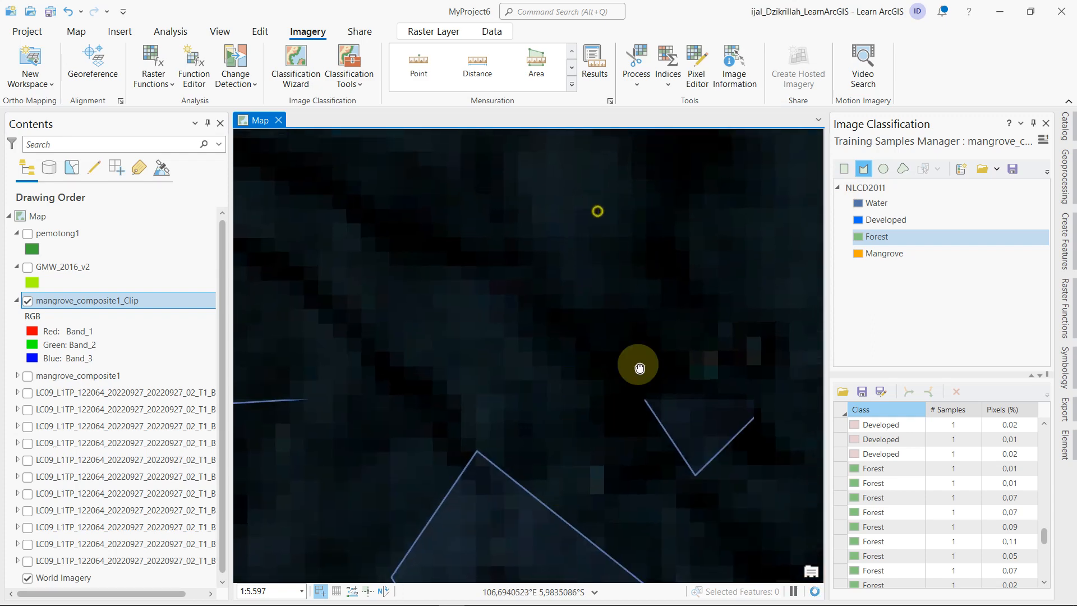
scroll(650, 241, "down", 3)
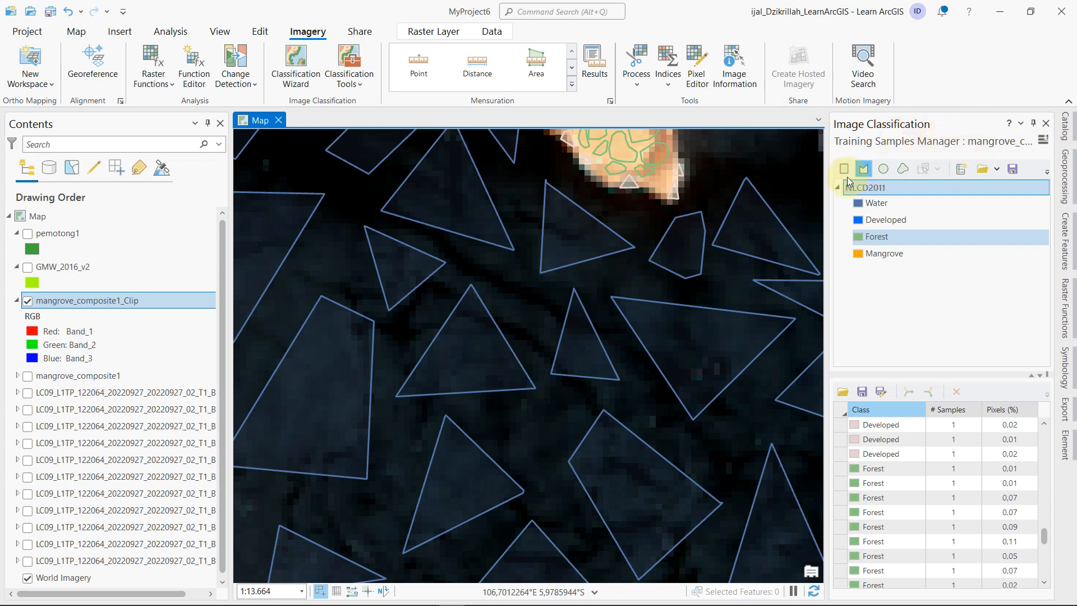
- Start saving the classification schema and name it Mangrove_model
left_click(1013, 169)
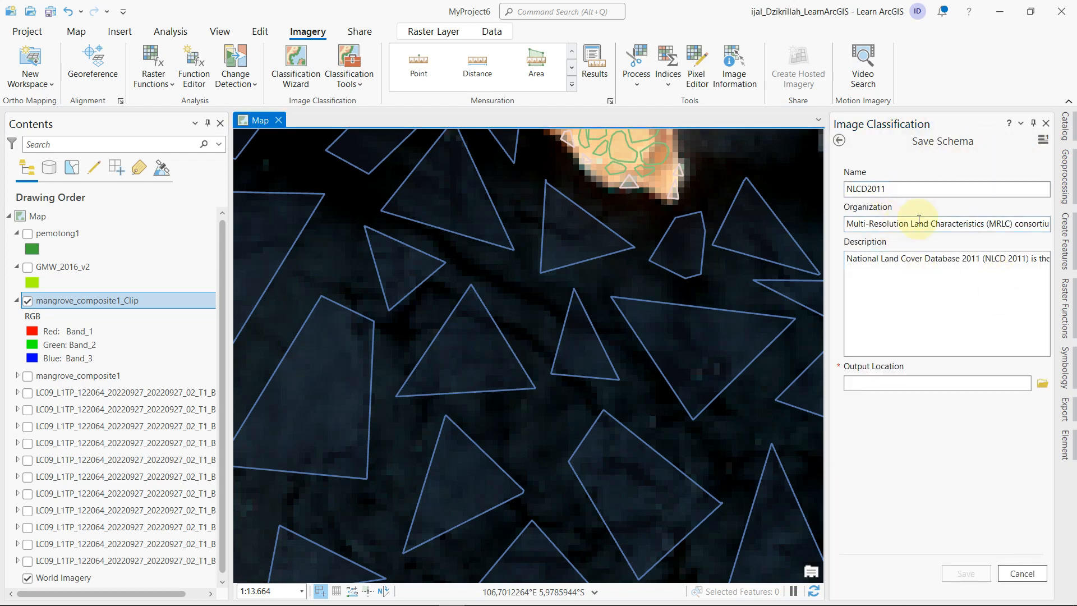
left_click_drag(826, 214, 807, 194)
left_click_drag(883, 188, 808, 189)
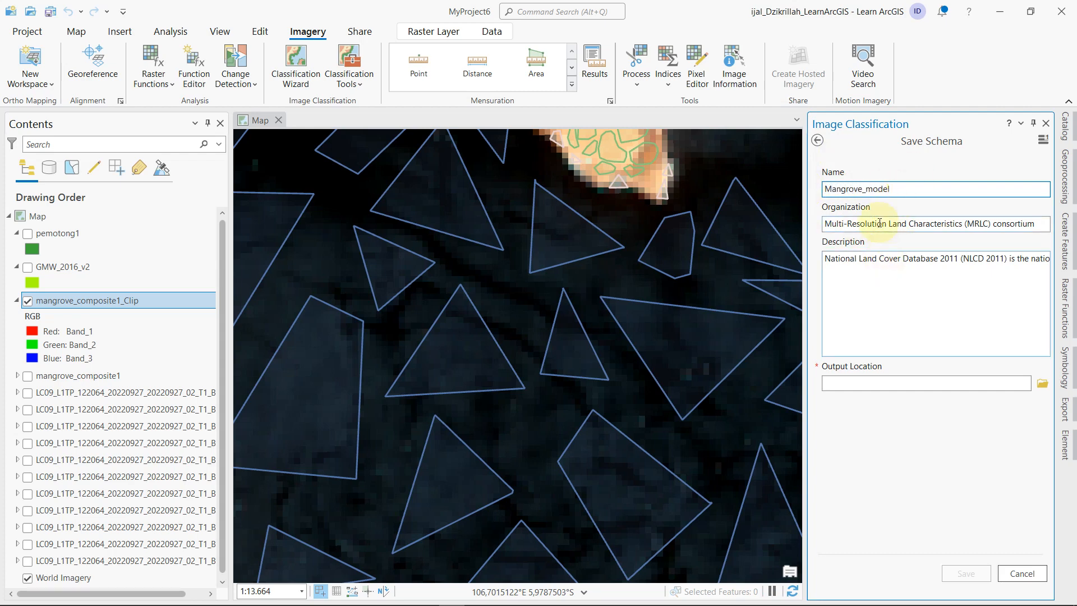
- Browse for the schema's output location and open the INDERAJA 21 folder inside TUGAS DLL
left_click(1042, 387)
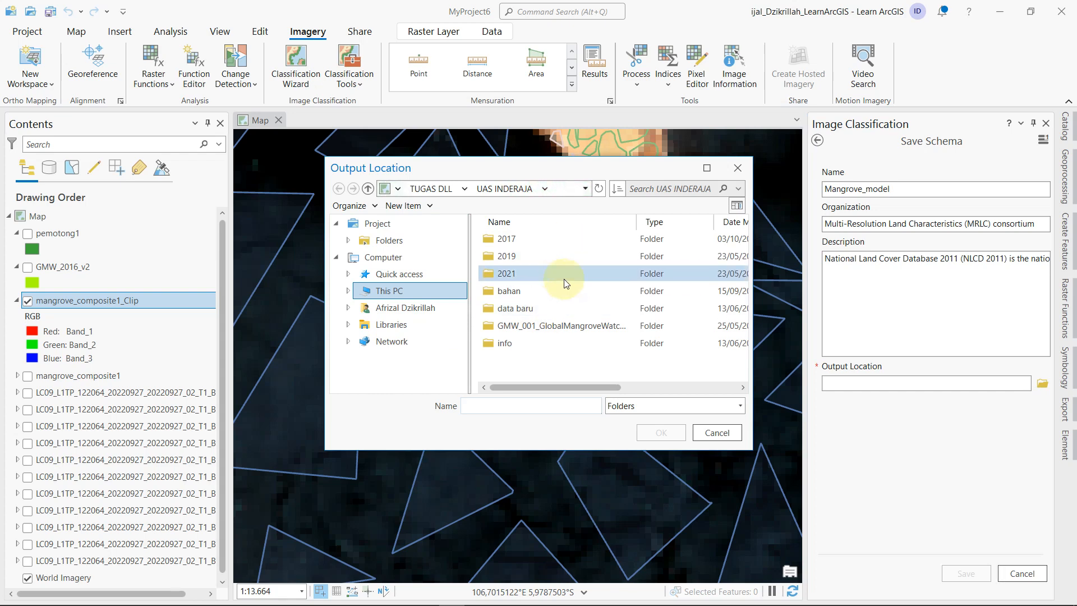
left_click(456, 192)
double_click(541, 305)
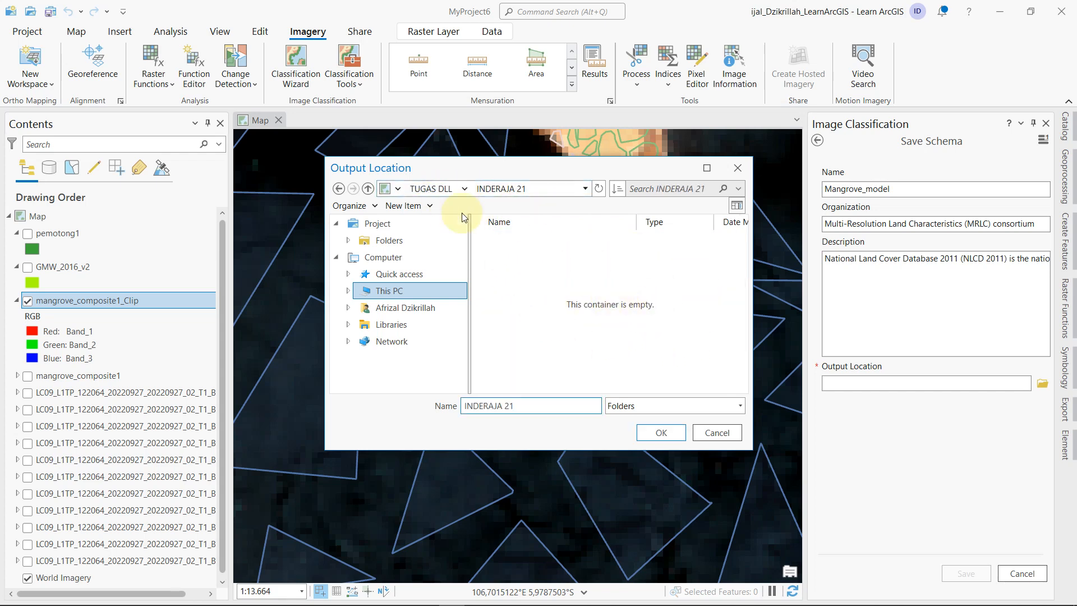
- Check the Data Citra L9 and INDERAJA 21 folders inside TUGAS DLL as possible output locations for the schema
left_click(432, 188)
scroll(571, 310, "down", 1)
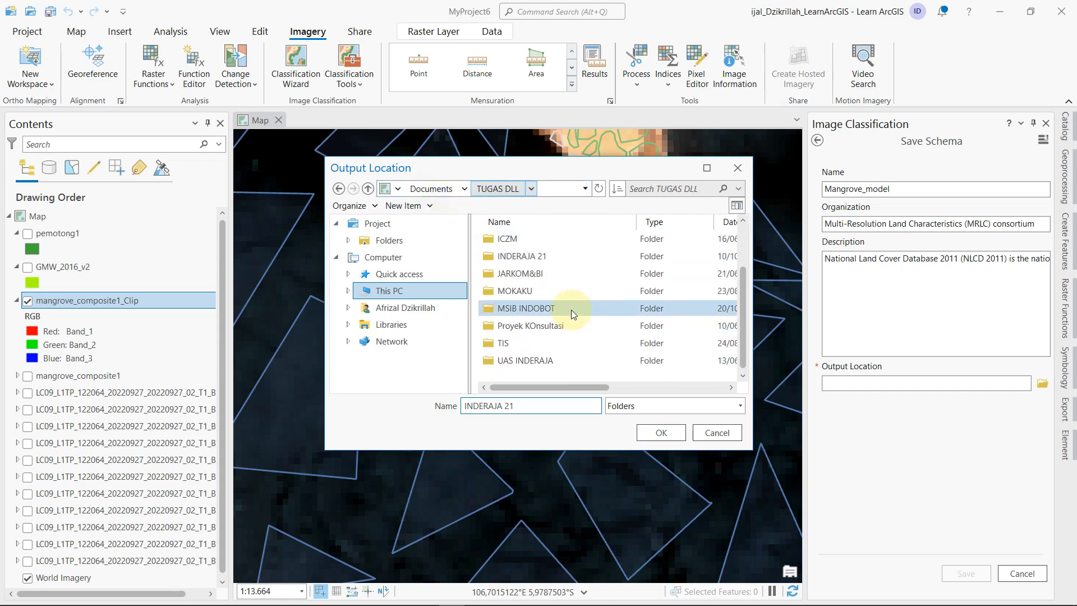
scroll(571, 310, "up", 1)
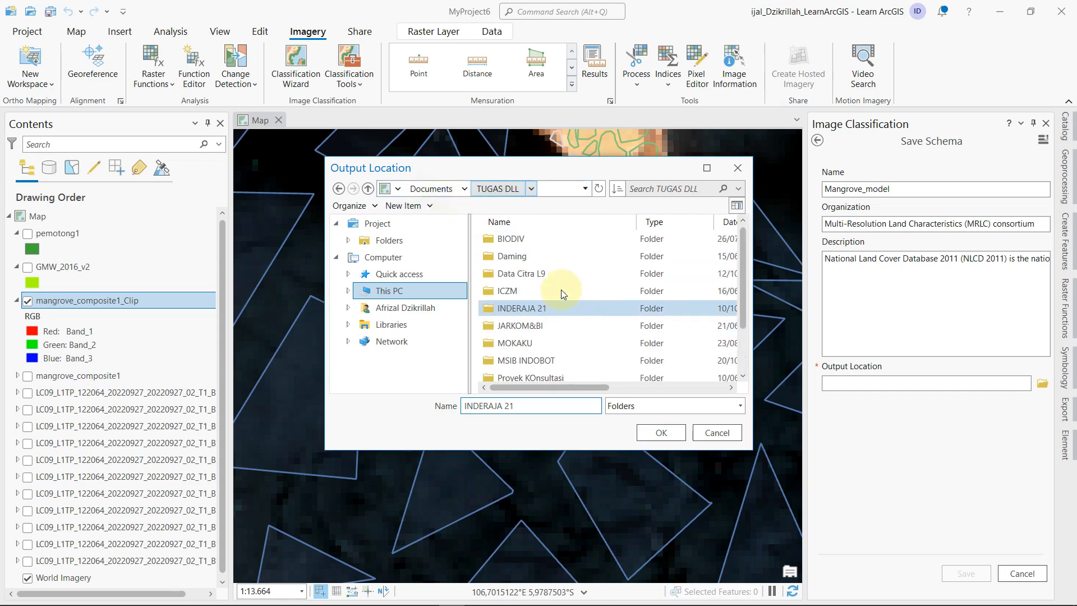
left_click(564, 274)
double_click(547, 274)
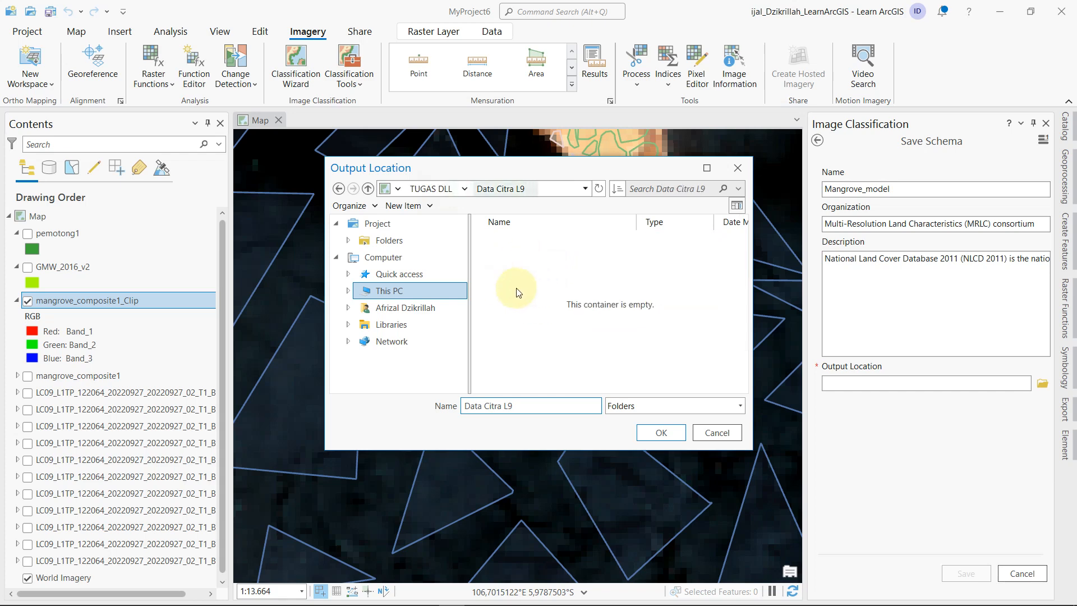
left_click(432, 189)
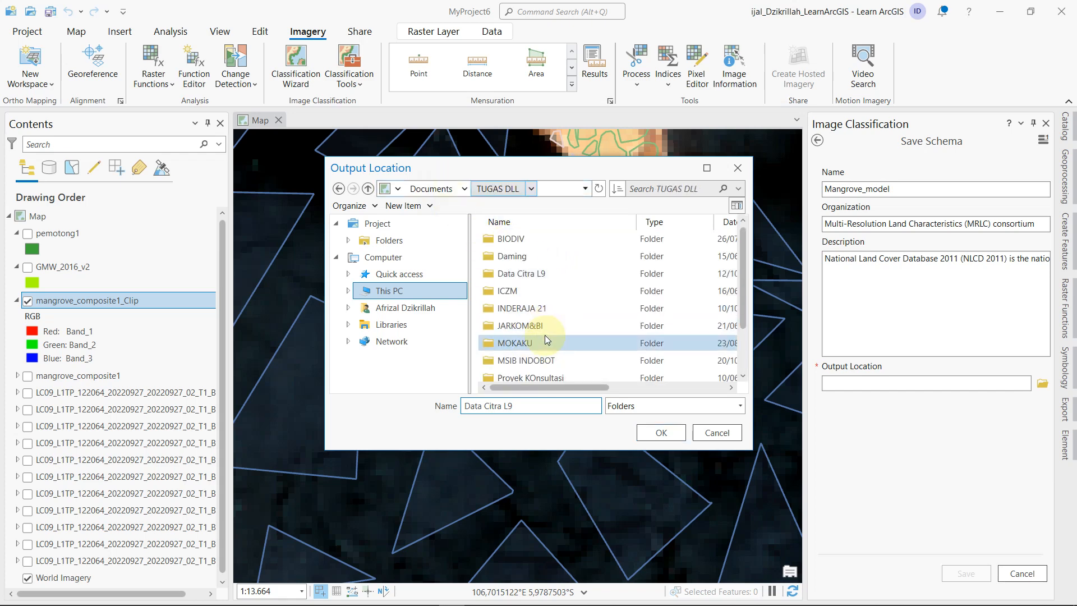
double_click(545, 308)
left_click(454, 189)
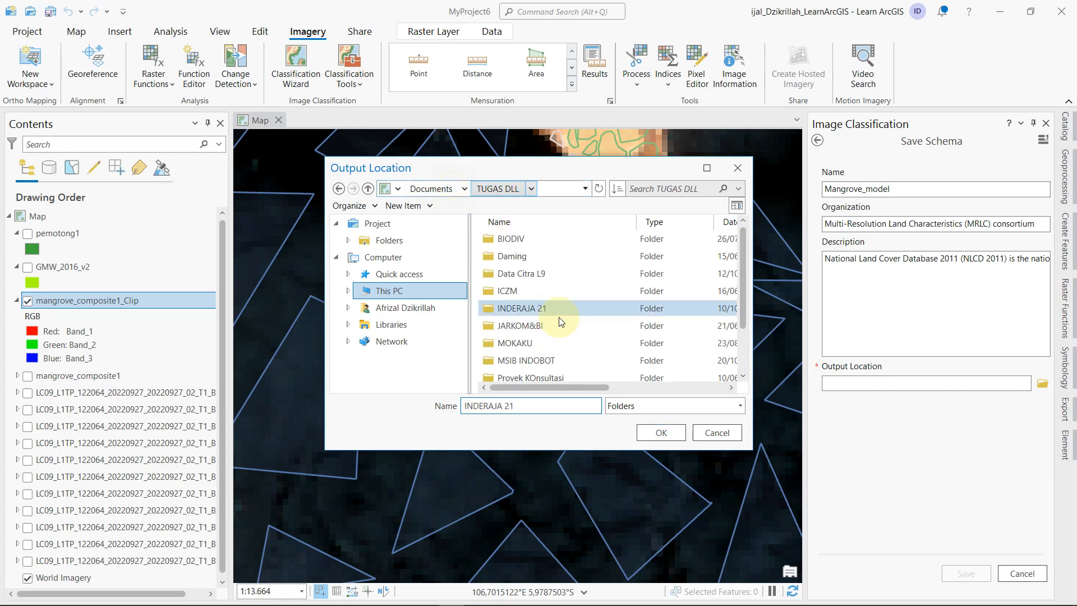
- Accept INDERAJA 21 as the output location and save the Mangrove_model schema
left_click(661, 433)
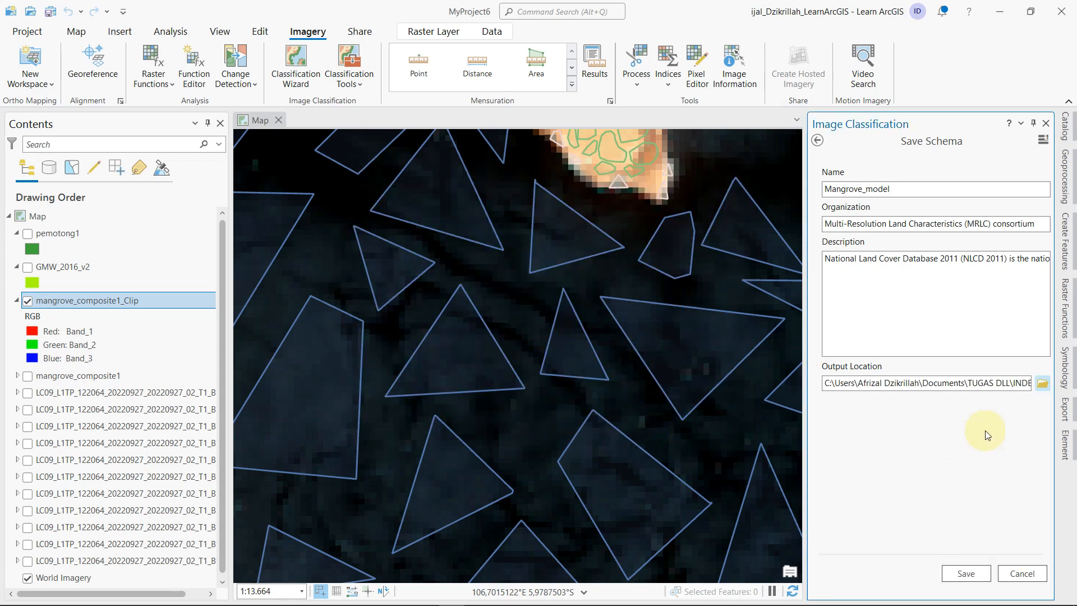
left_click_drag(1002, 383, 1050, 384)
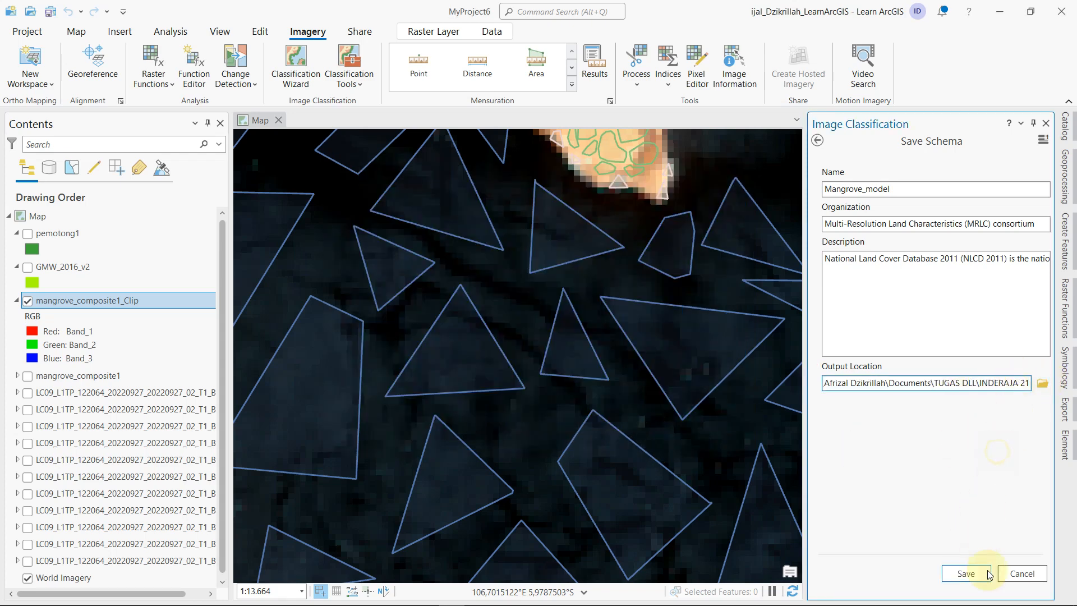
left_click(966, 573)
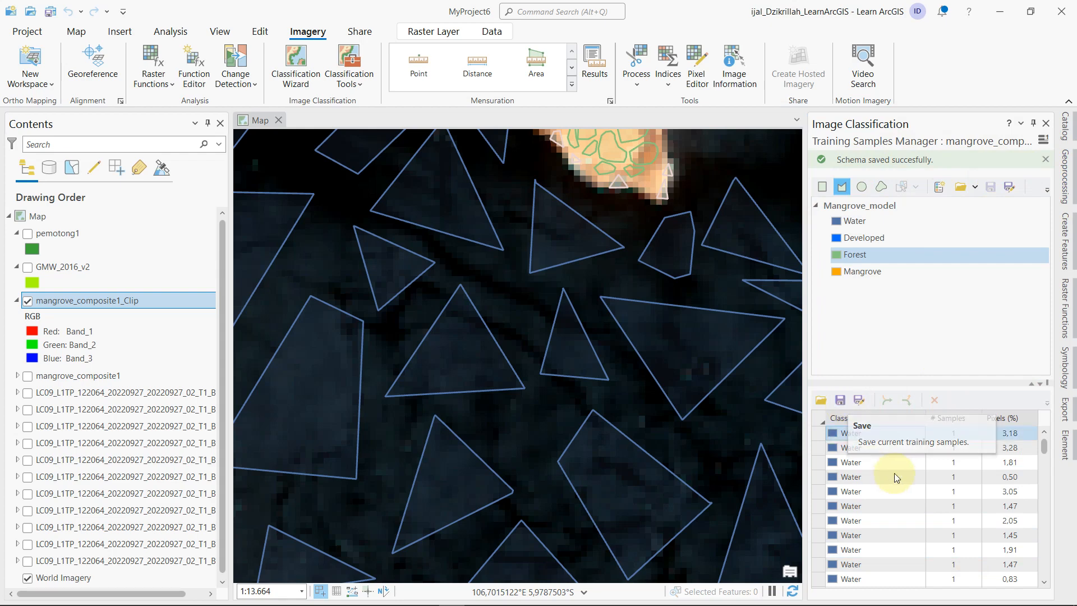
- Start saving the current training samples and look through the INDERAJA 21 and Data Citra L9 folders inside TUGAS DLL
left_click(883, 506)
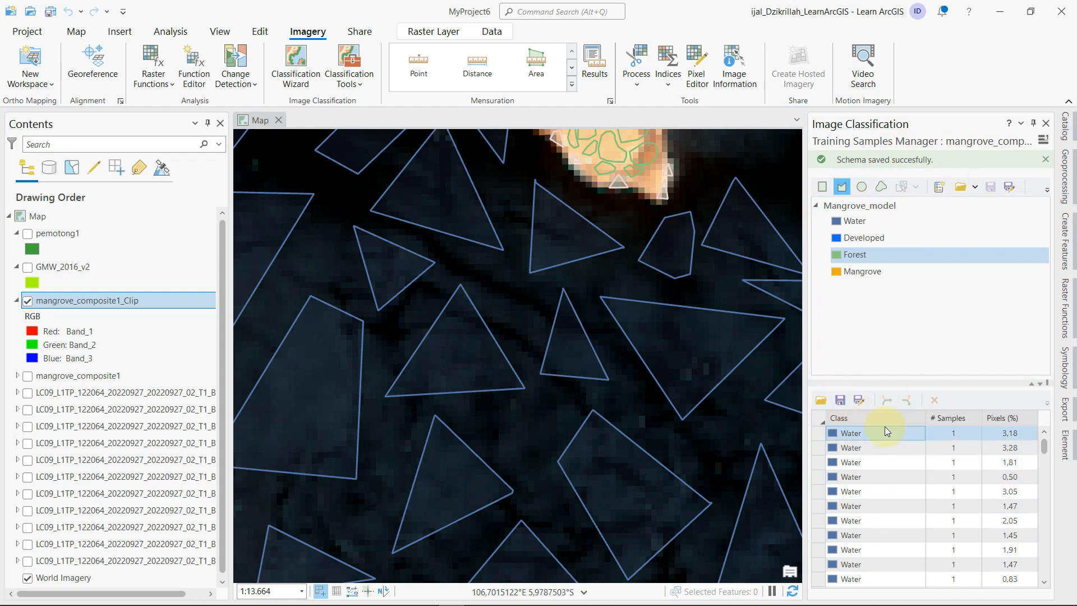
left_click(840, 399)
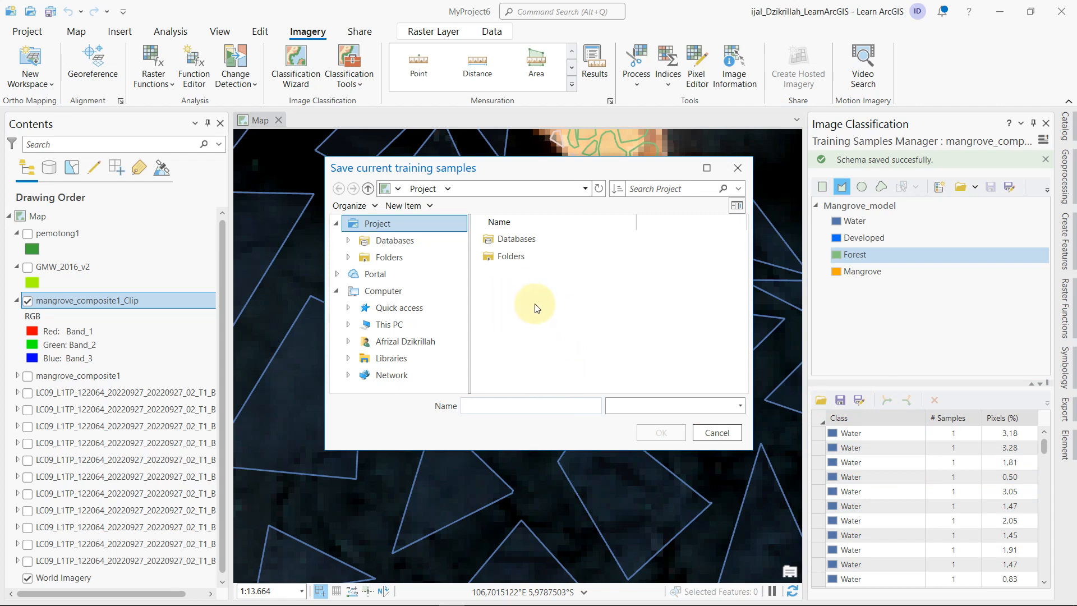
left_click(456, 191)
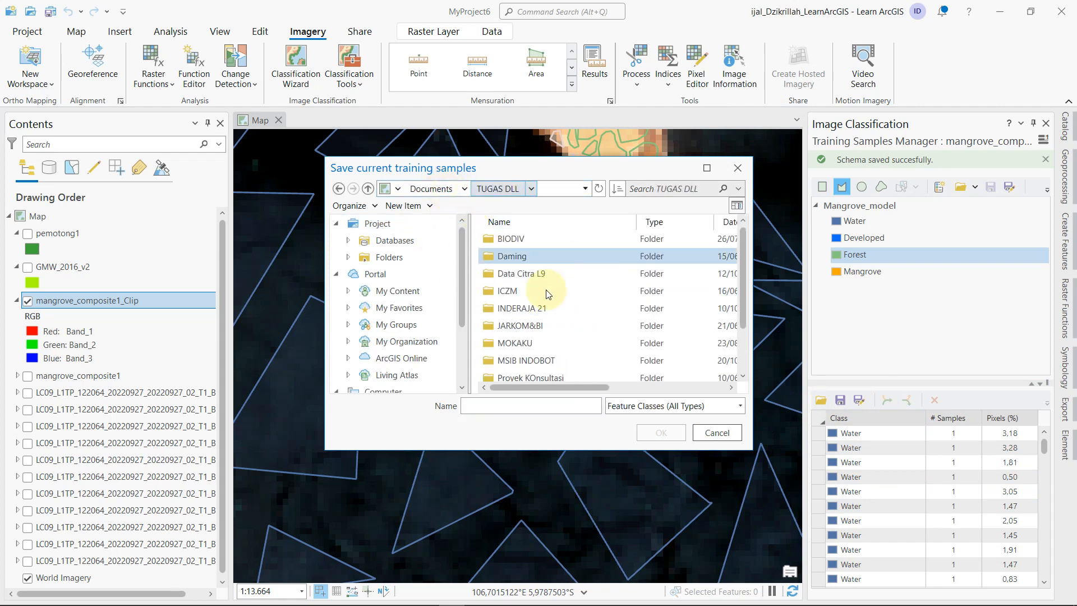
double_click(547, 308)
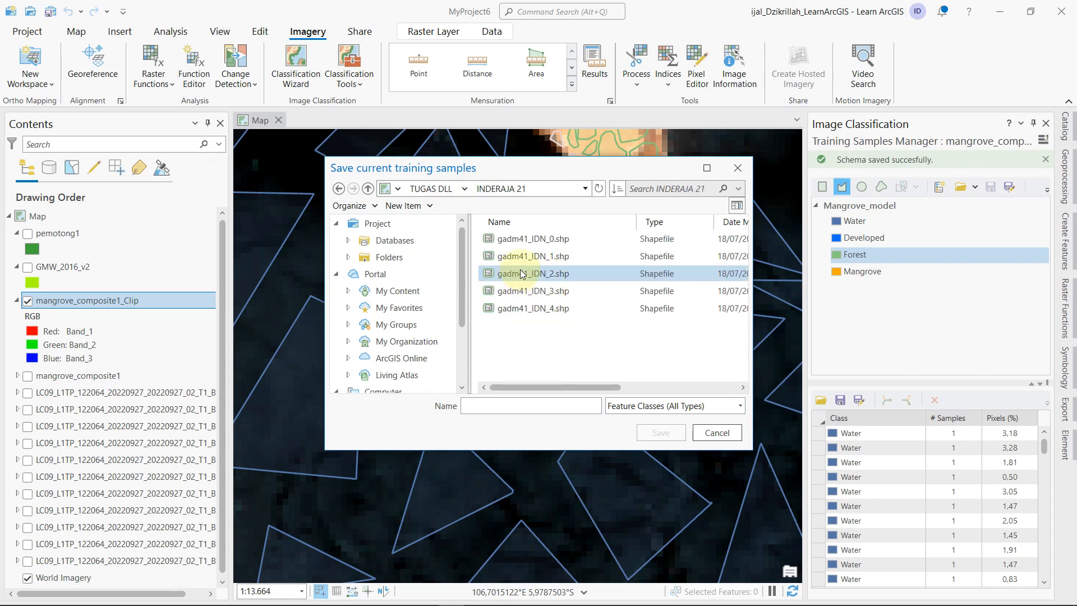
left_click(447, 190)
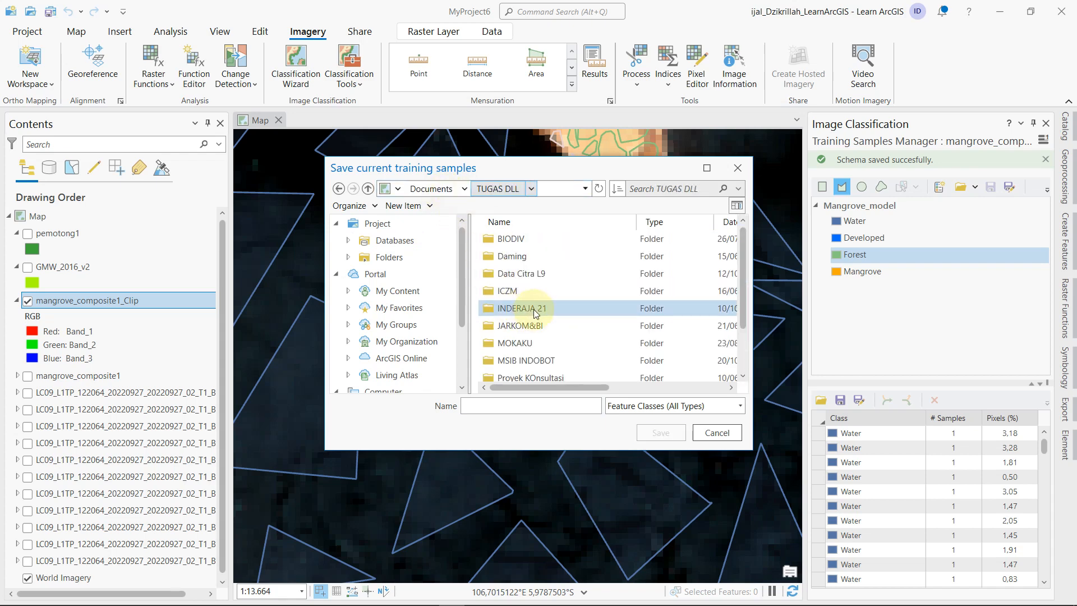
left_click(542, 279)
double_click(542, 279)
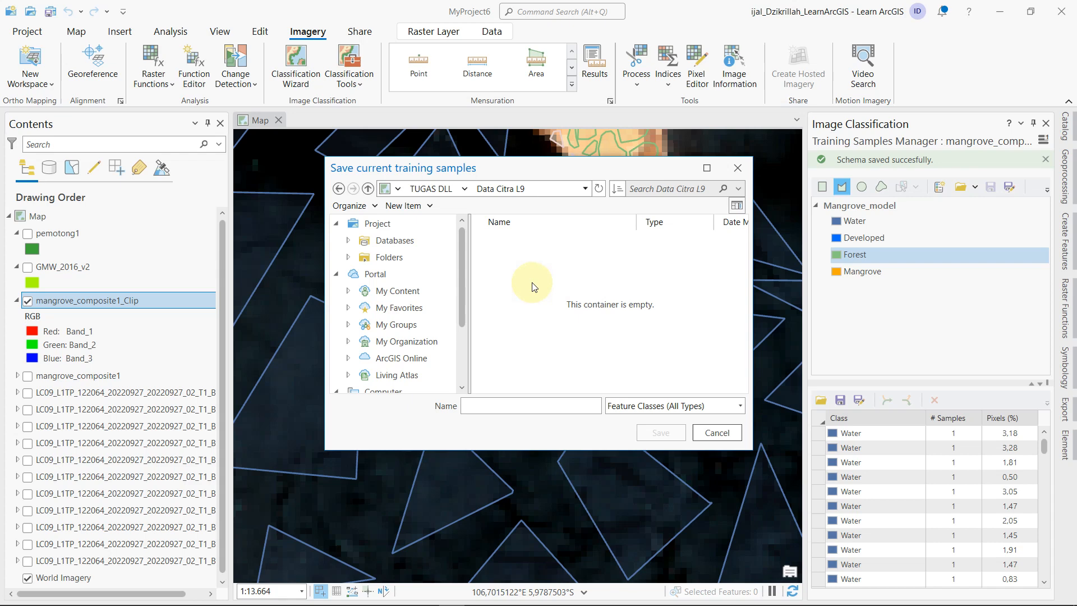
left_click(438, 188)
- Save the current training samples as mangrove_train in the Data Citra L9 folder inside TUGAS DLL
left_click(547, 308)
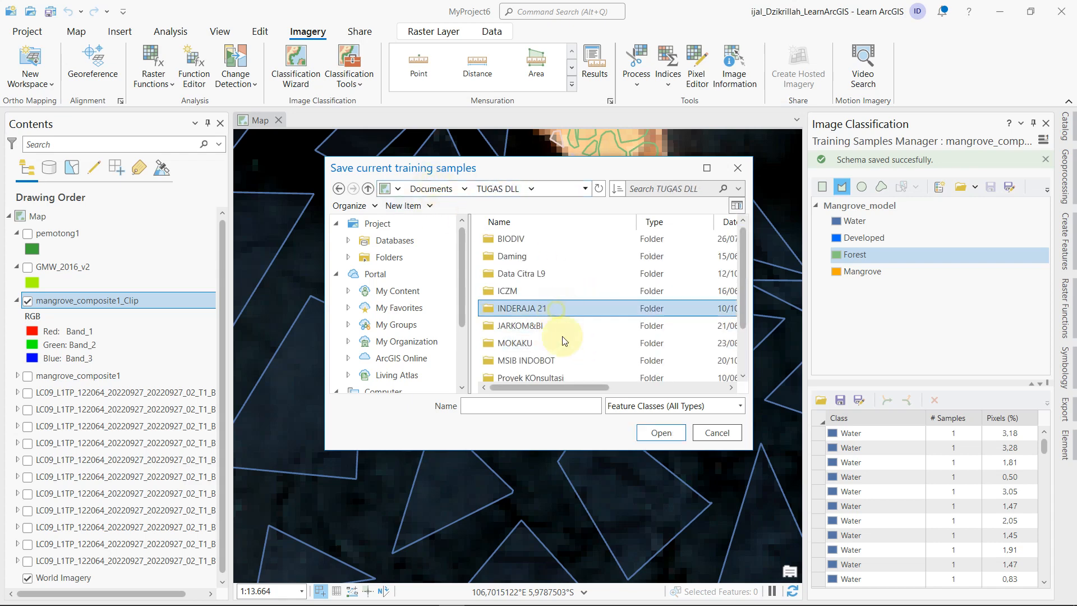
left_click(557, 406)
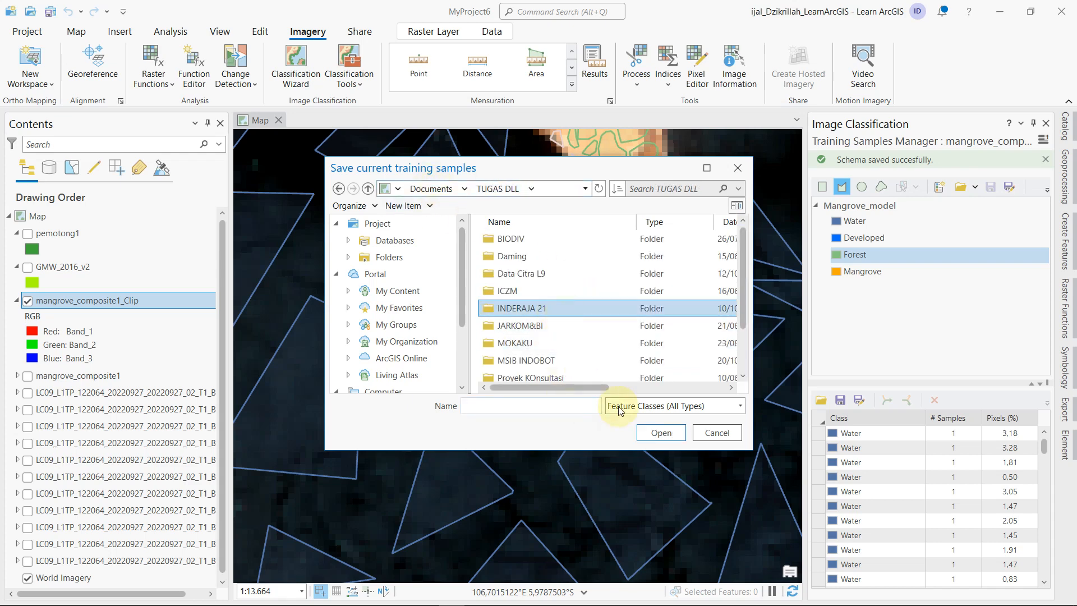
type("mangrove_train")
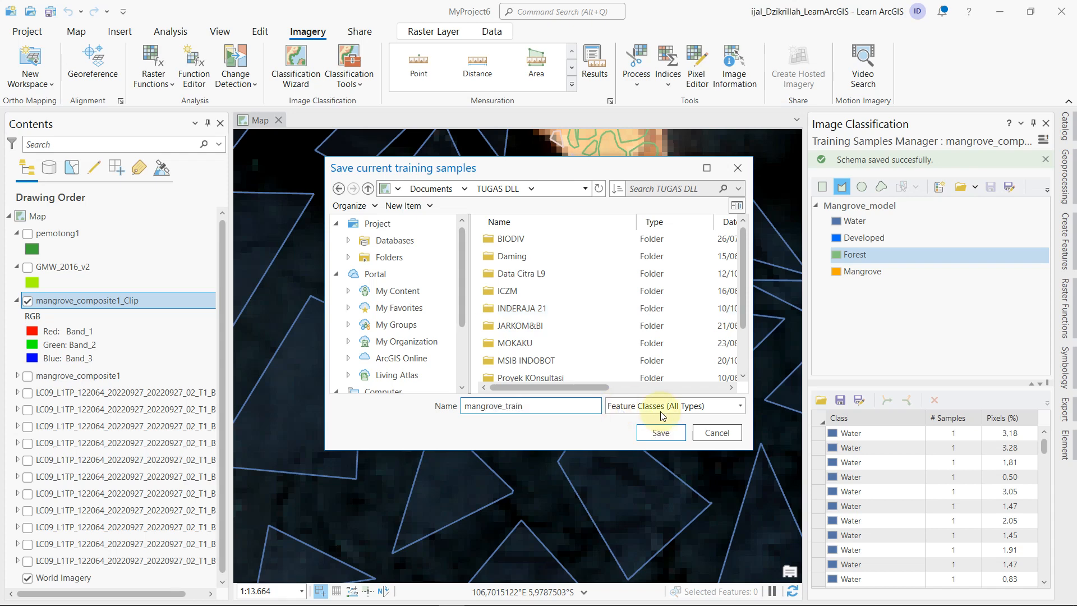
left_click(661, 430)
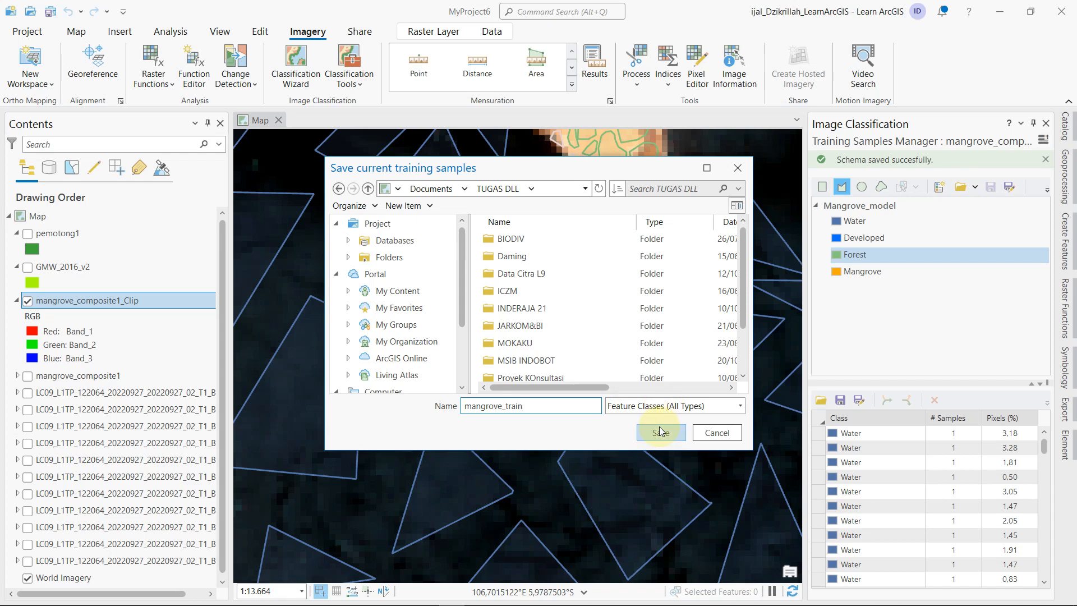
double_click(569, 273)
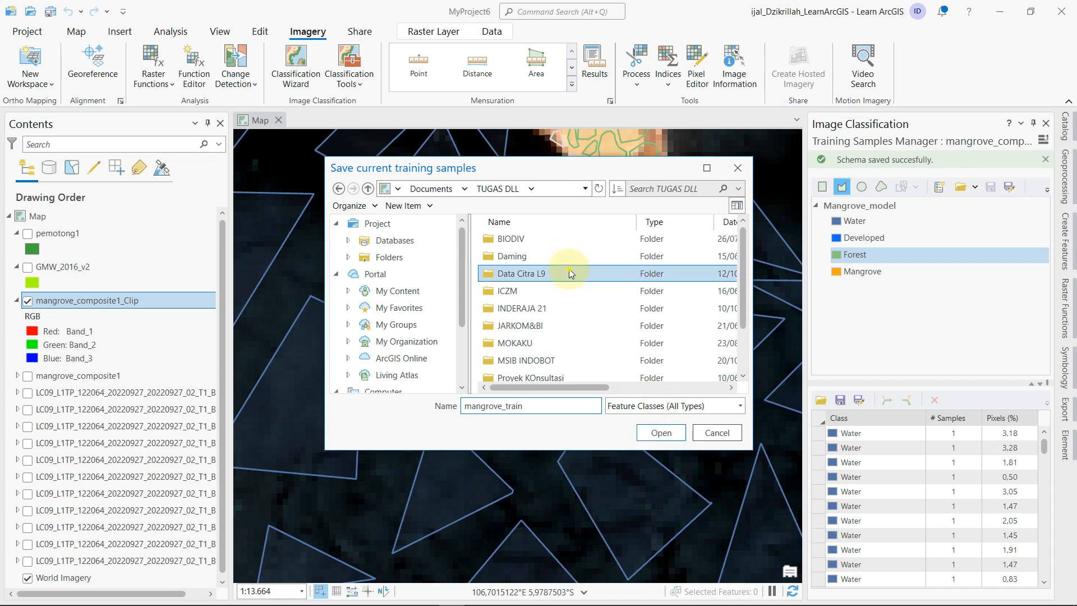
left_click(445, 189)
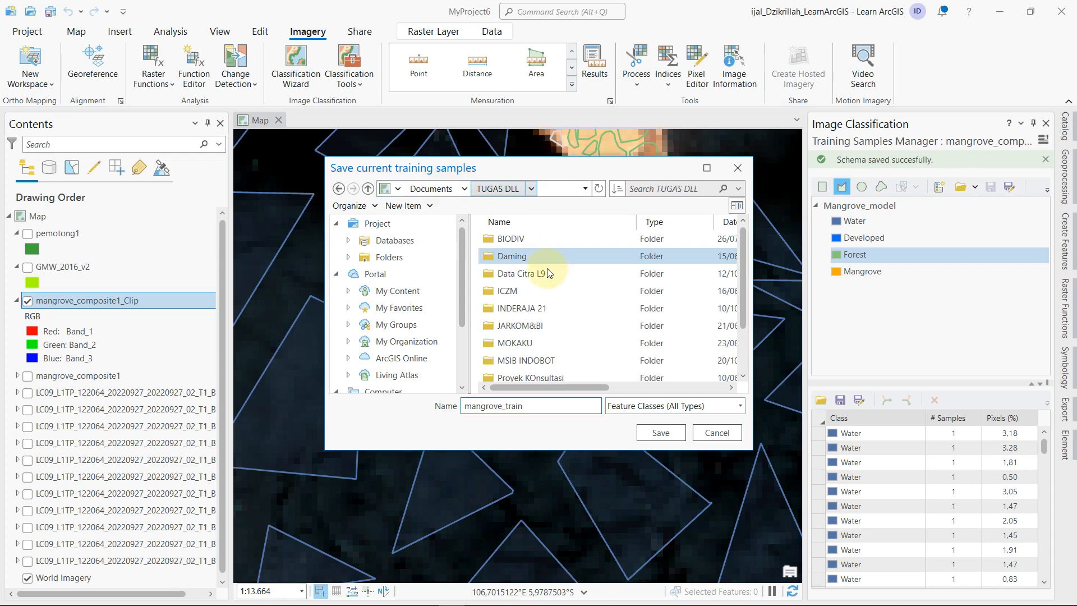
left_click(550, 275)
left_click(660, 429)
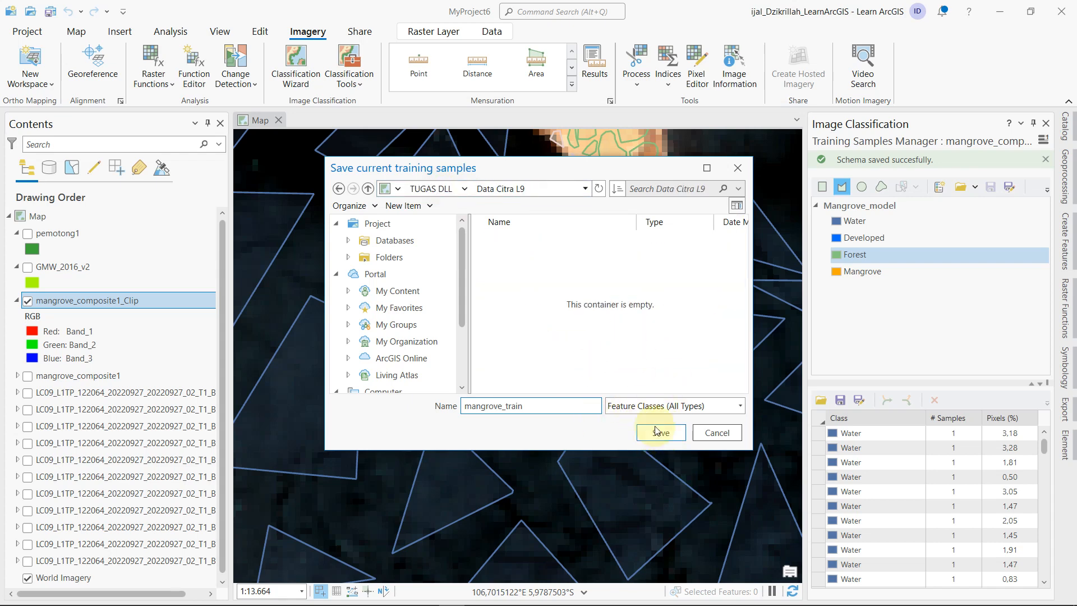
left_click(671, 433)
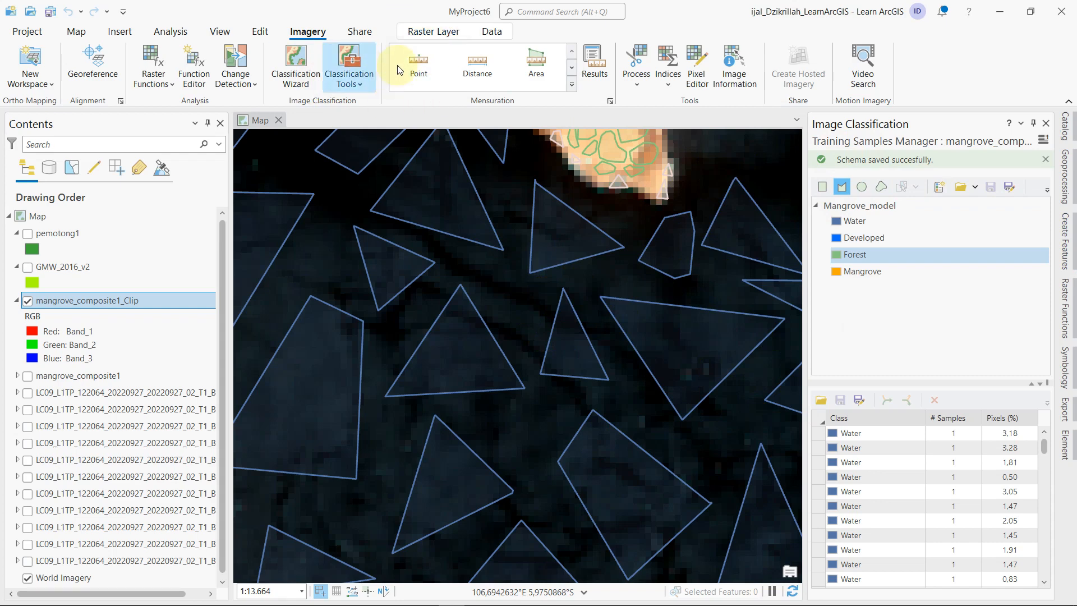
- Start the Classify tool for mangrove_composite1_Clip and choose Support Vector Machine as the classifier
left_click(356, 82)
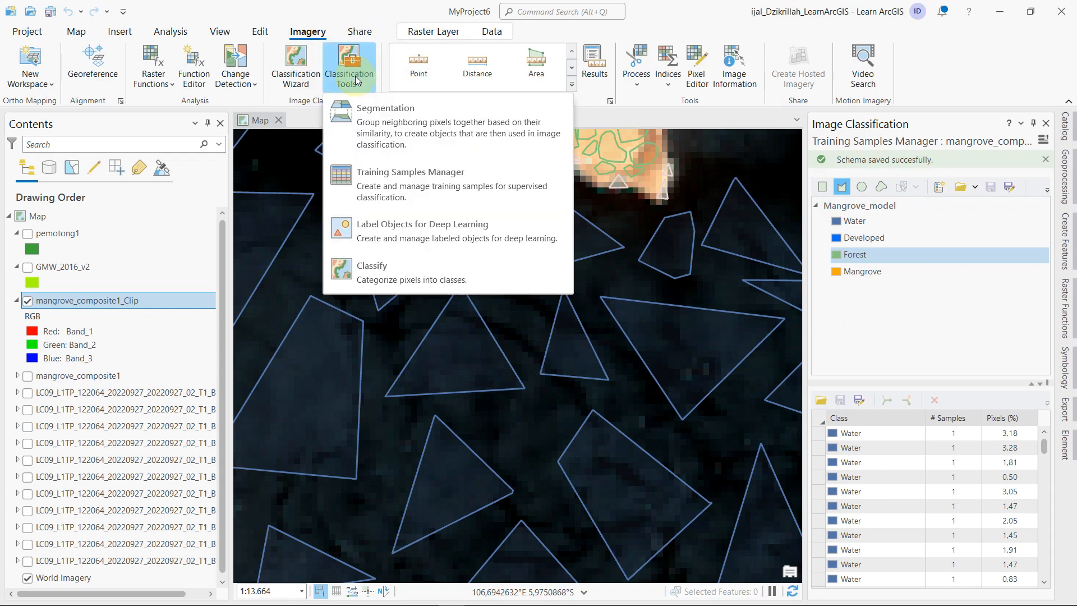
left_click(418, 262)
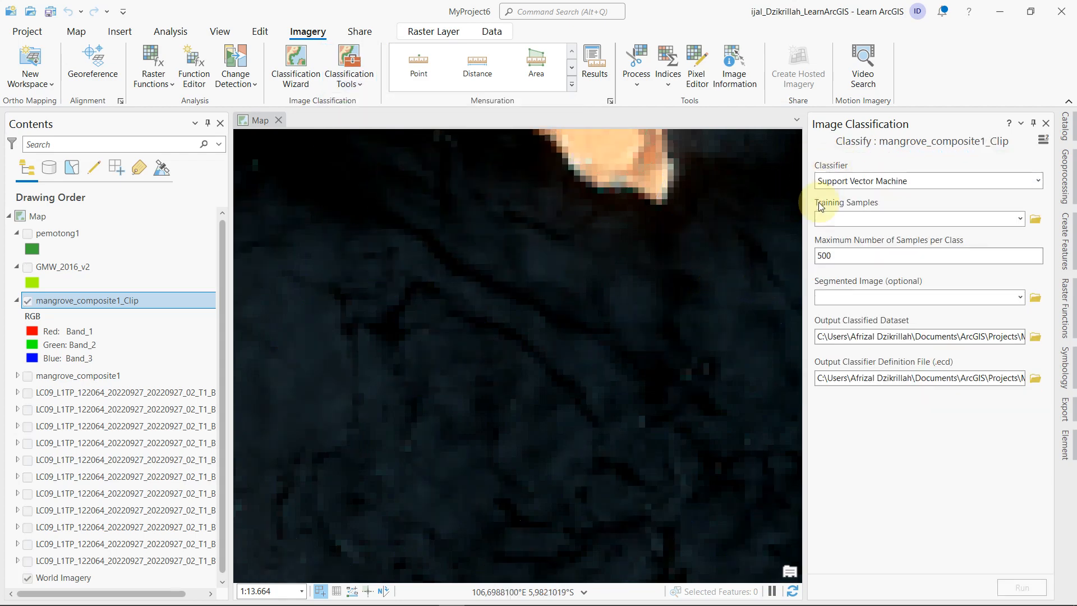
scroll(573, 225, "down", 2)
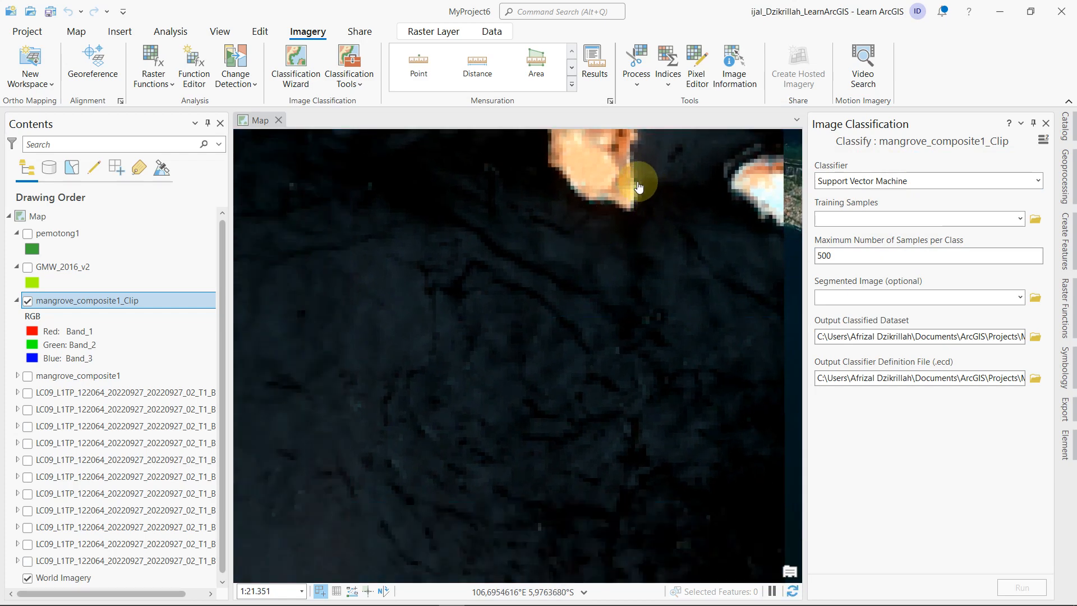
left_click_drag(637, 180, 589, 330)
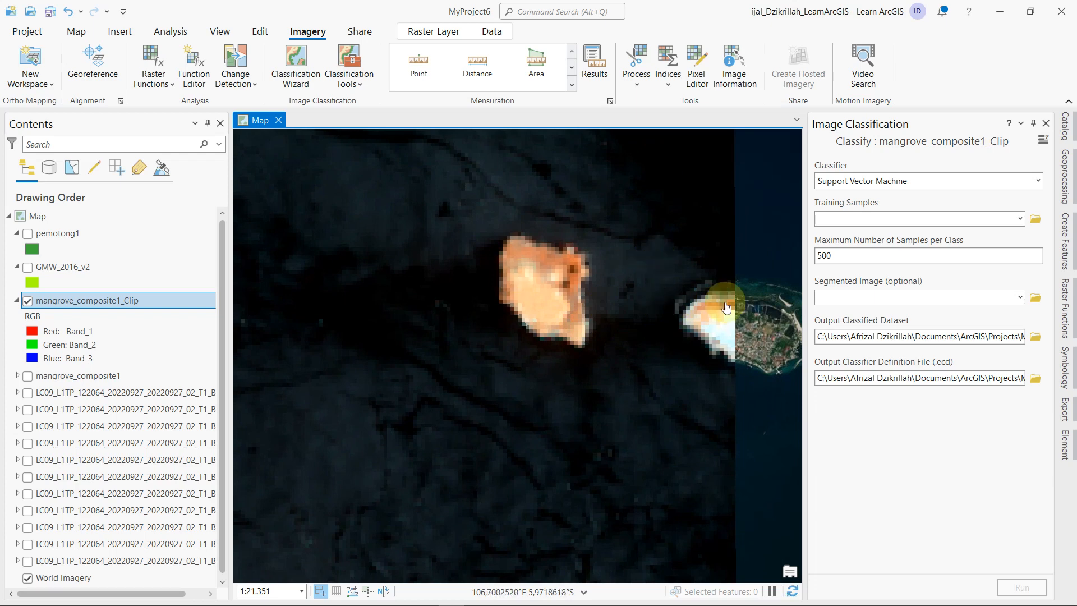
left_click(1039, 180)
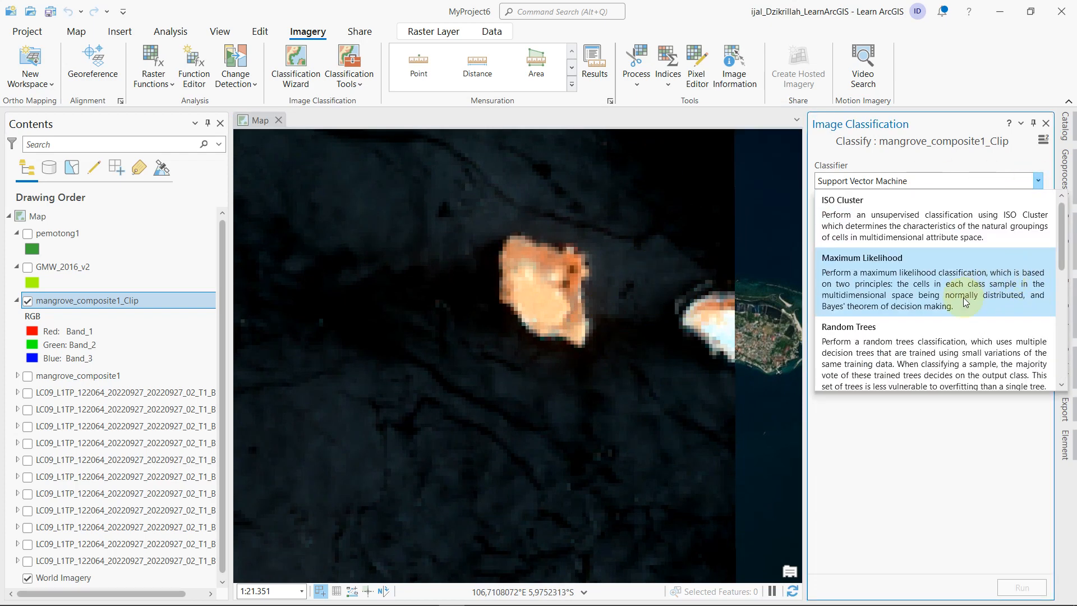
scroll(965, 303, "down", 3)
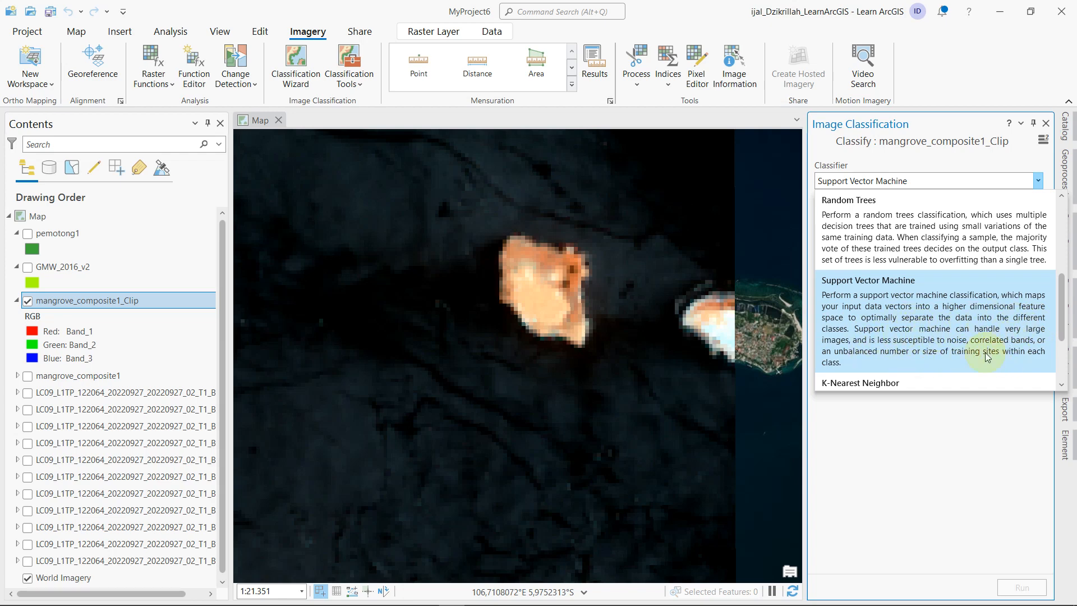
left_click(949, 328)
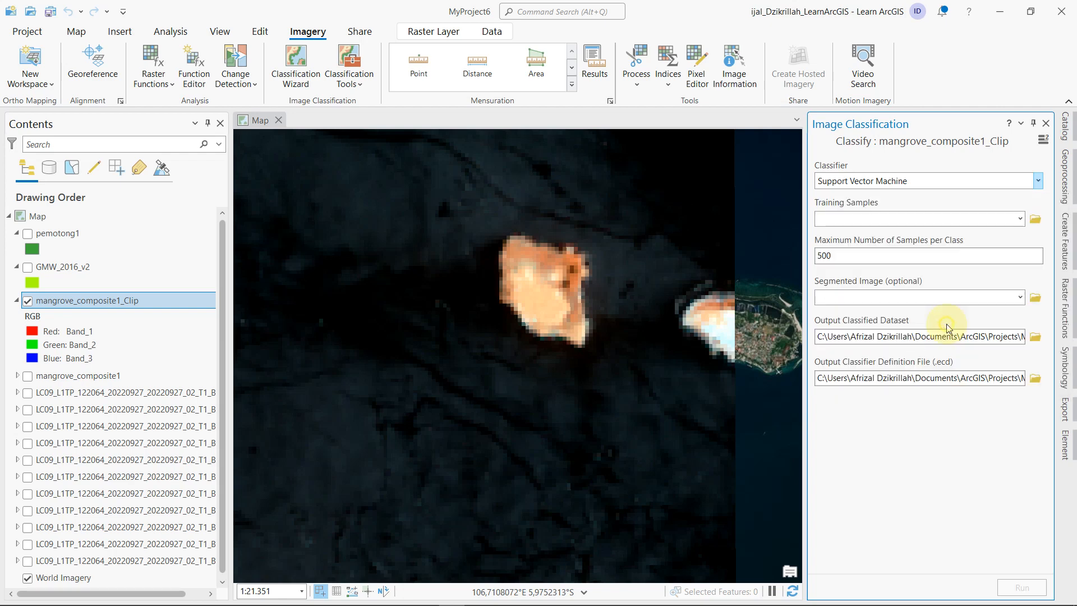
left_click(1020, 219)
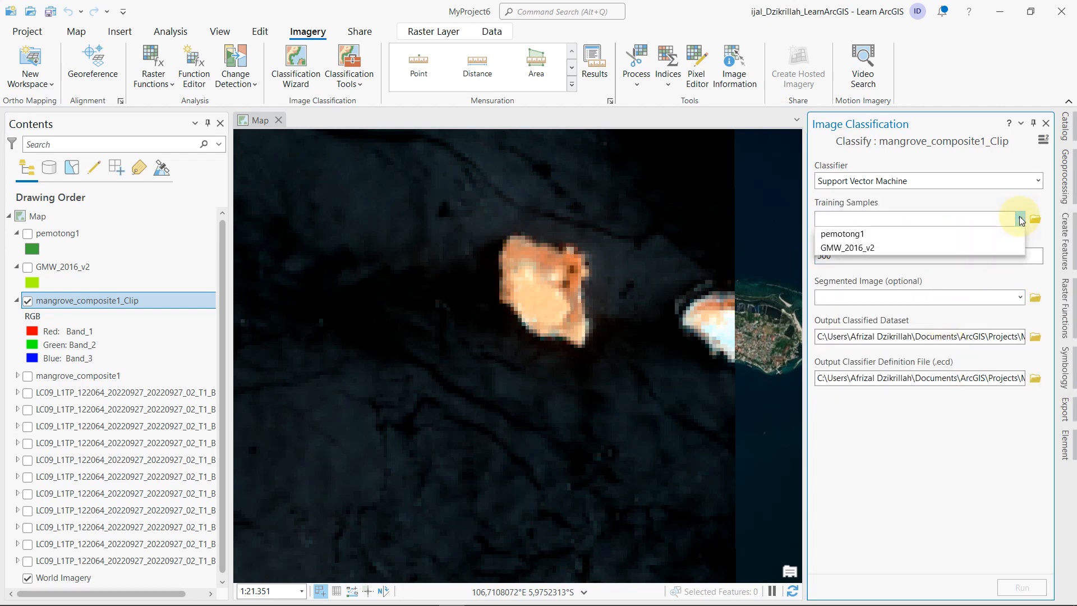
left_click(1021, 218)
left_click(1036, 219)
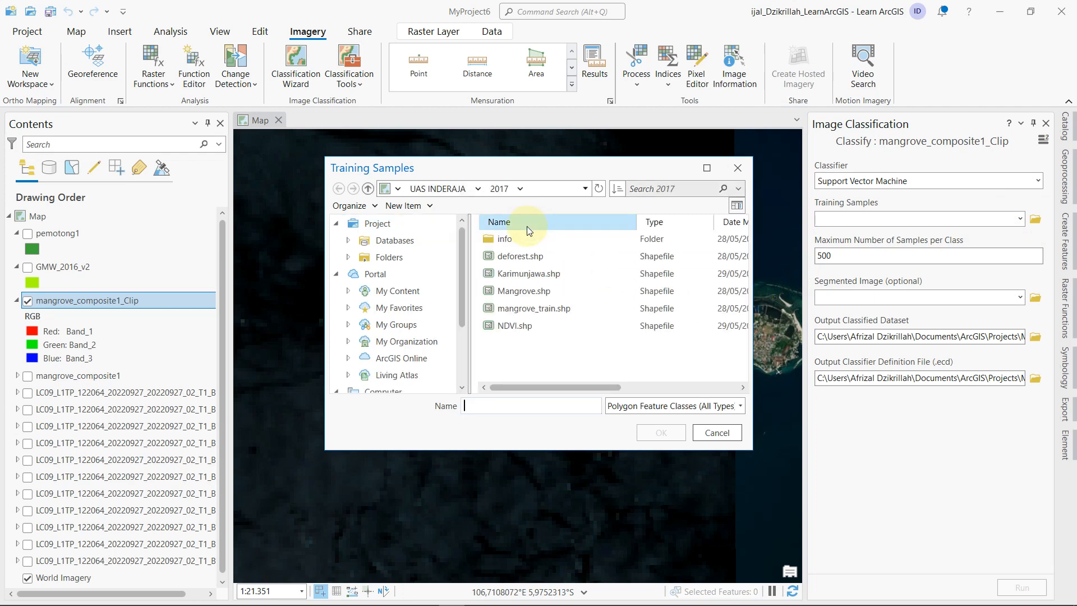
left_click(440, 188)
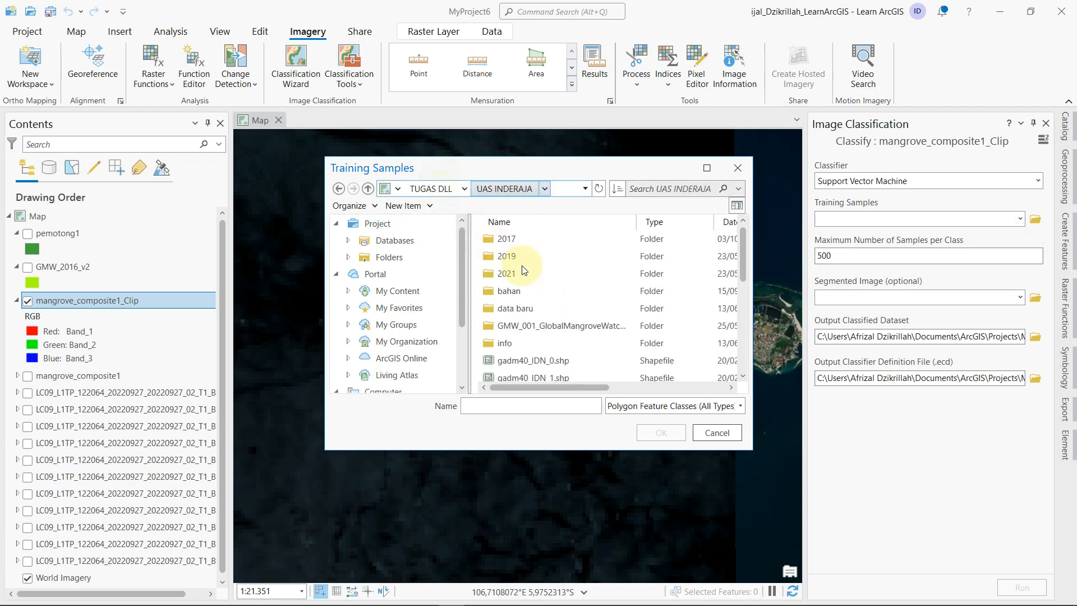
left_click(524, 273)
left_click(431, 188)
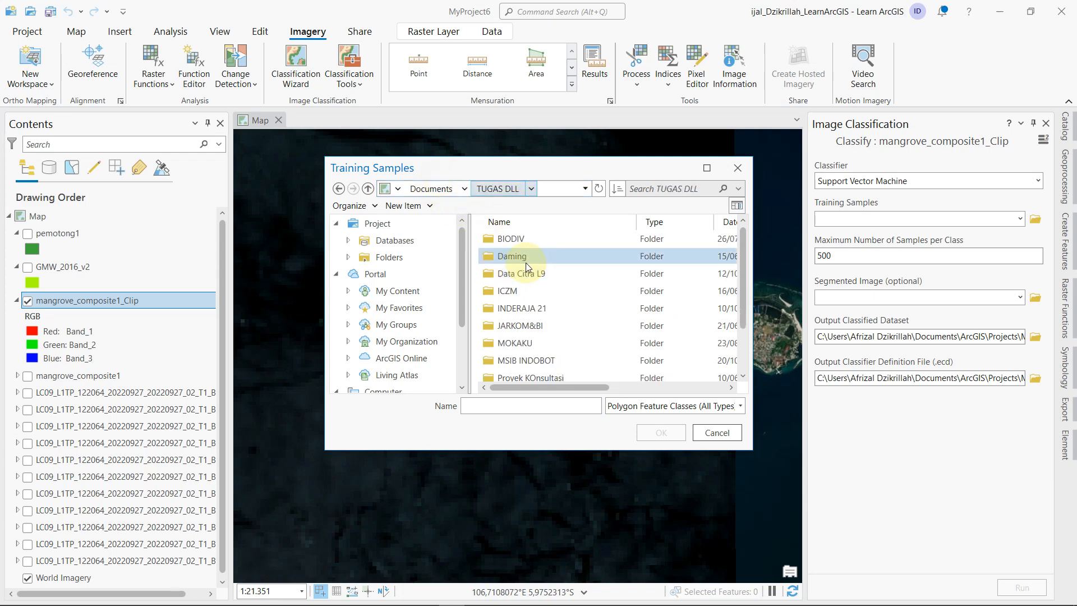
left_click(527, 272)
double_click(527, 272)
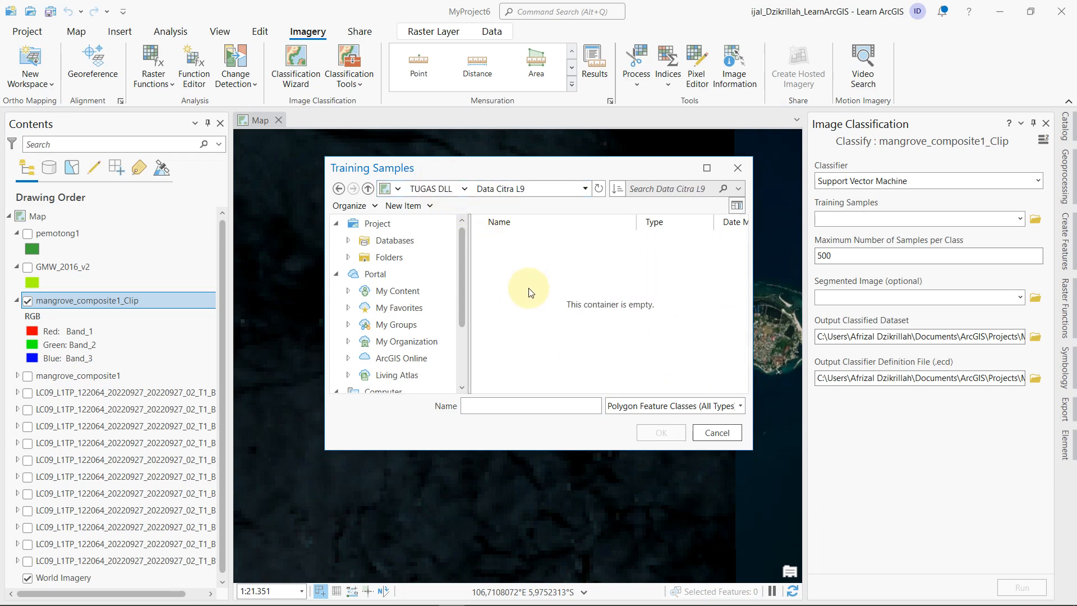
left_click(428, 192)
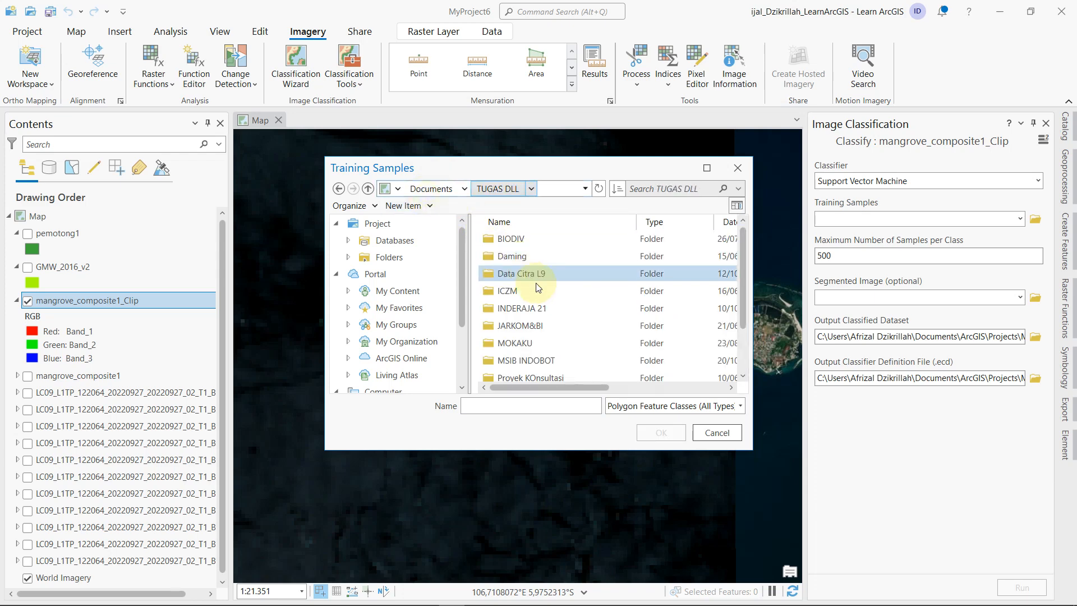
double_click(548, 310)
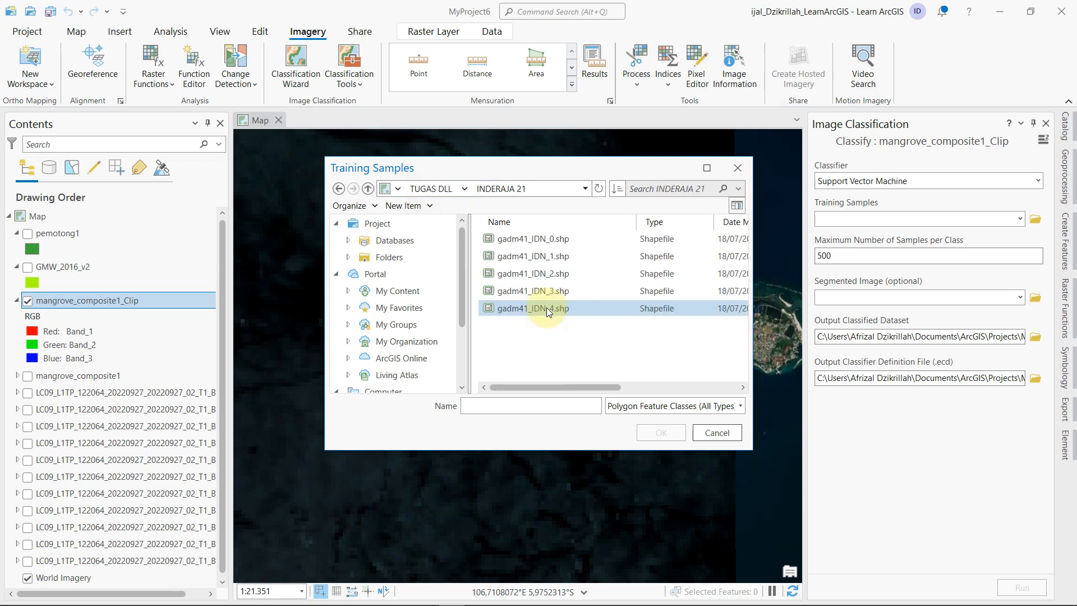
left_click(447, 191)
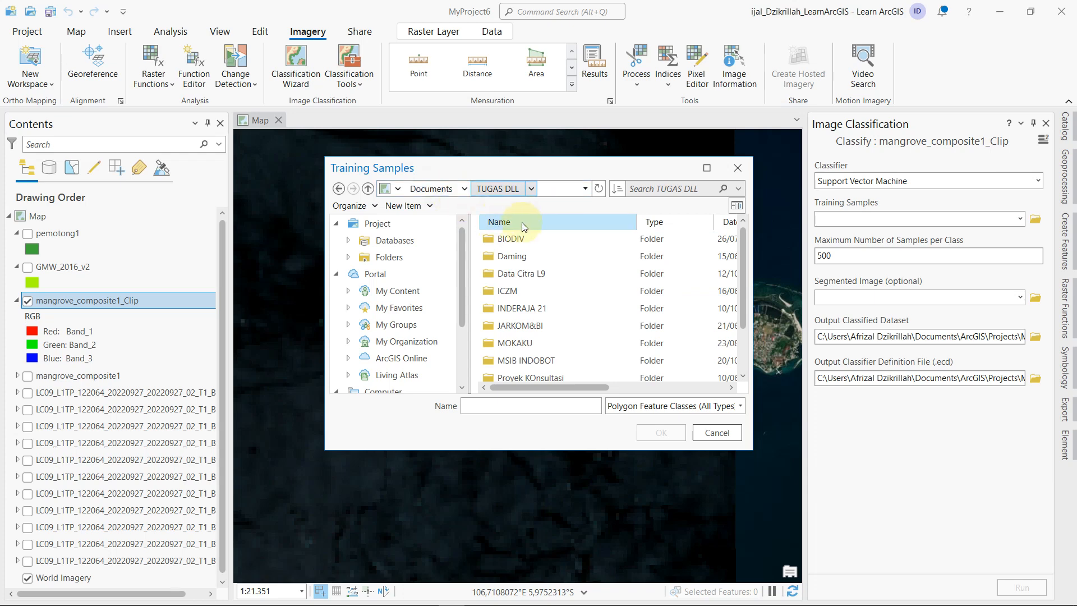
left_click(531, 273)
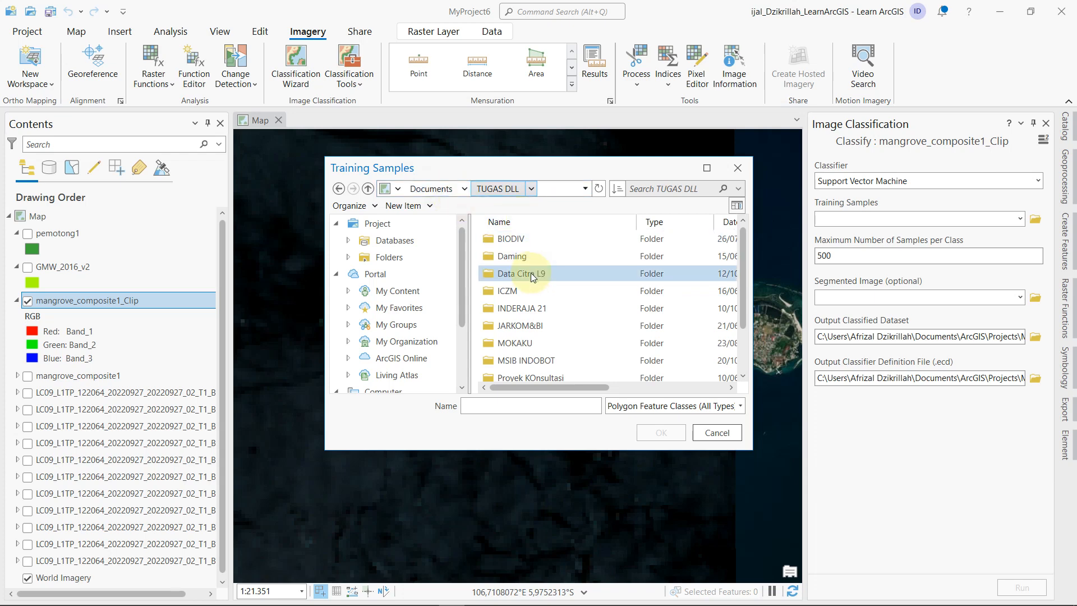
double_click(531, 274)
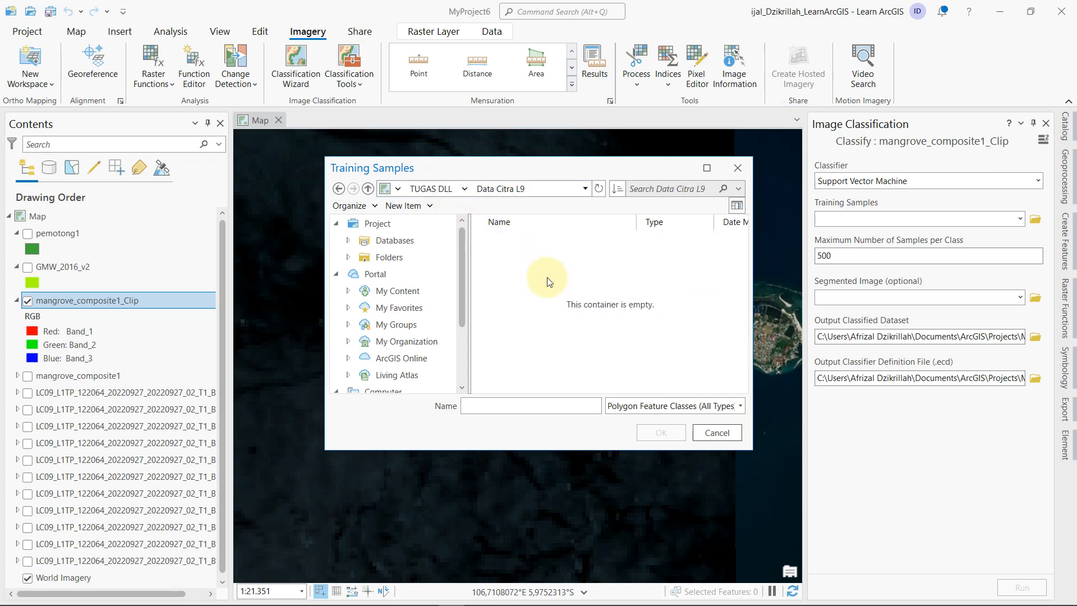
left_click(735, 432)
- Expand the project's Data Citra L9 folder in the Catalog and refresh its contents
left_click(1069, 142)
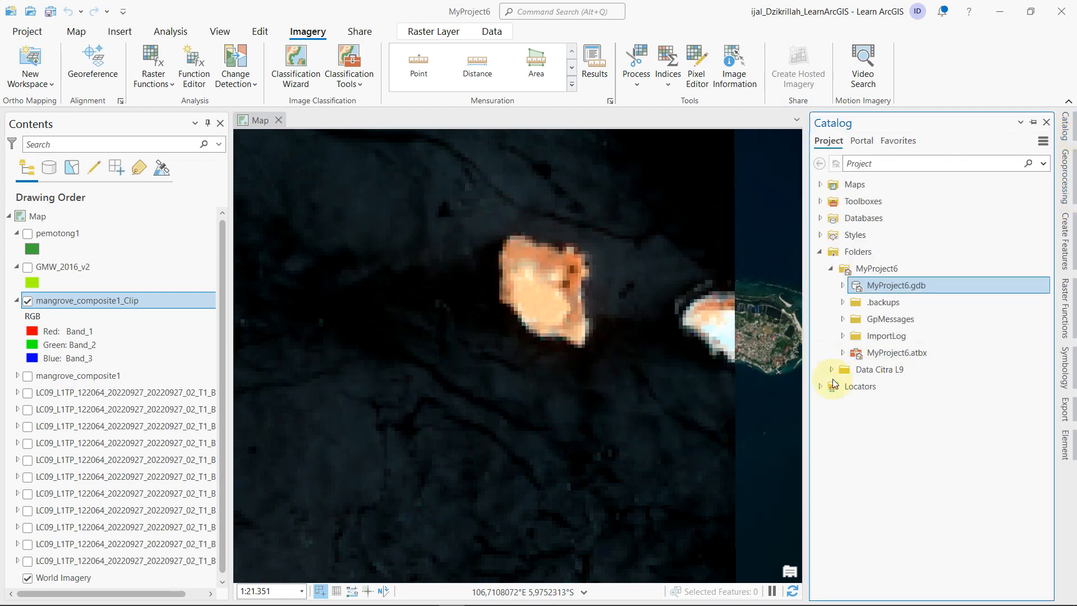
left_click(831, 270)
left_click(831, 270)
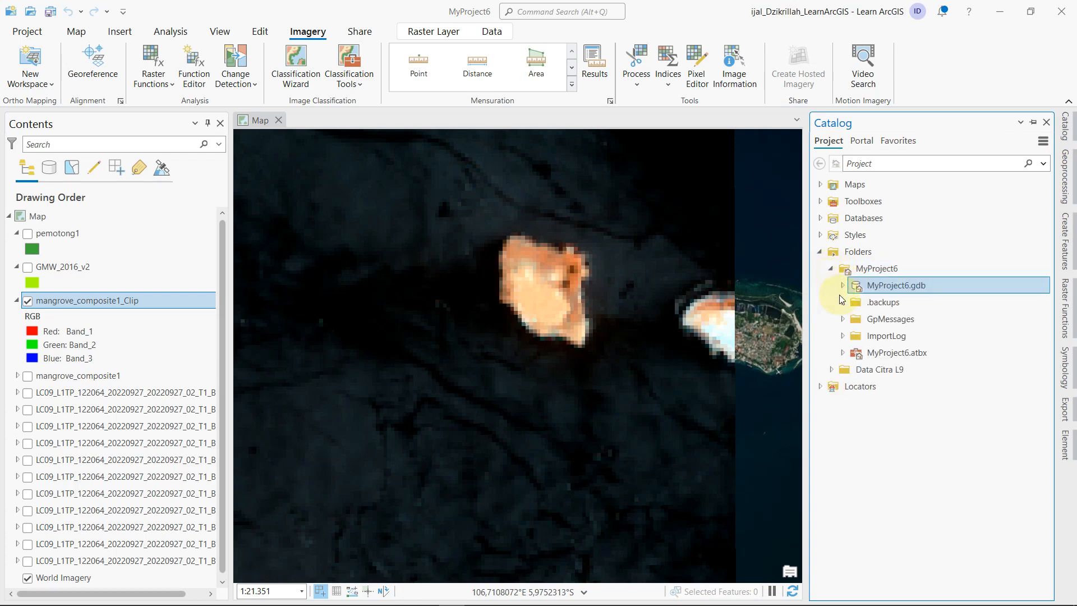
left_click(831, 270)
left_click(833, 287)
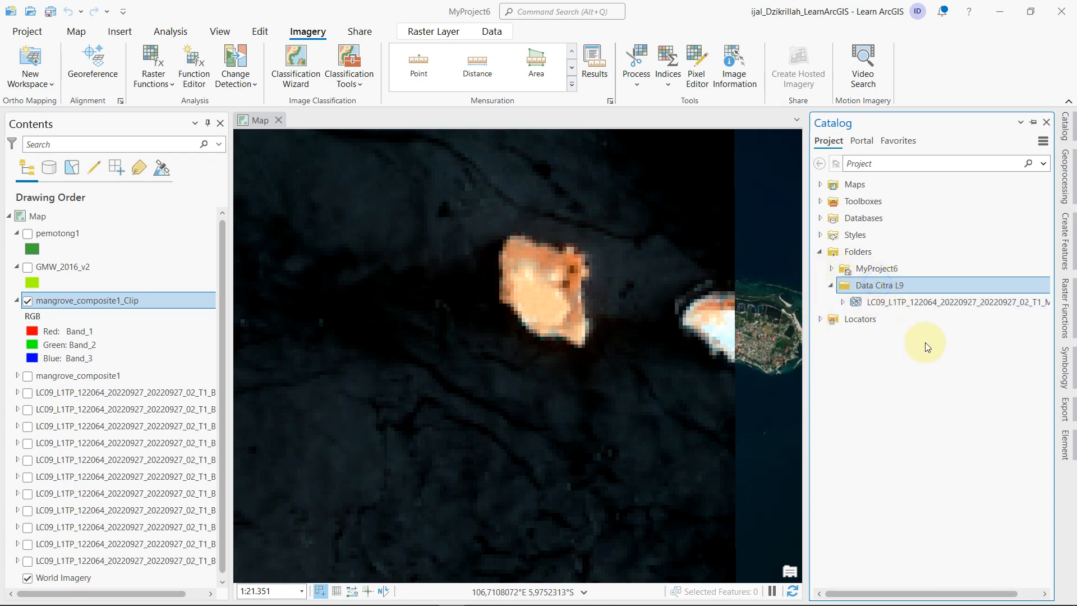
right_click(879, 286)
left_click(943, 395)
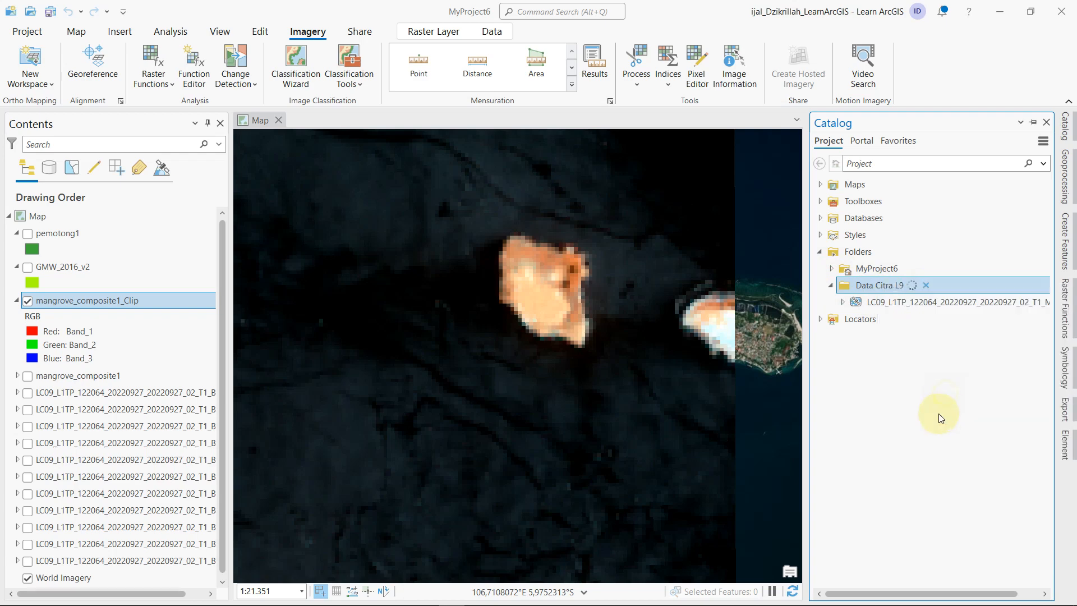
- Add the mangrove_train samples from Data Citra L9 to the map as a layer above pemotong1
scroll(927, 384, "down", 1)
scroll(926, 383, "down", 2)
mouse_move(926, 529)
left_mouse_down()
mouse_move(389, 378)
mouse_move(210, 240)
left_mouse_up()
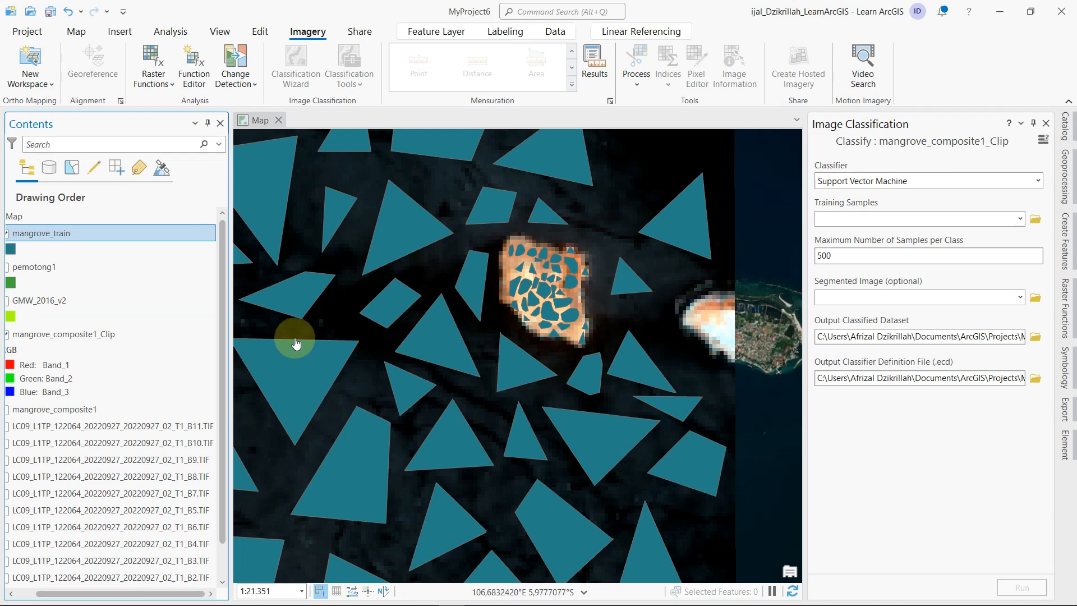
- Set the mangrove_train layer as the training samples for the Support Vector Machine classification
scroll(494, 336, "down", 2)
scroll(494, 336, "down", 2)
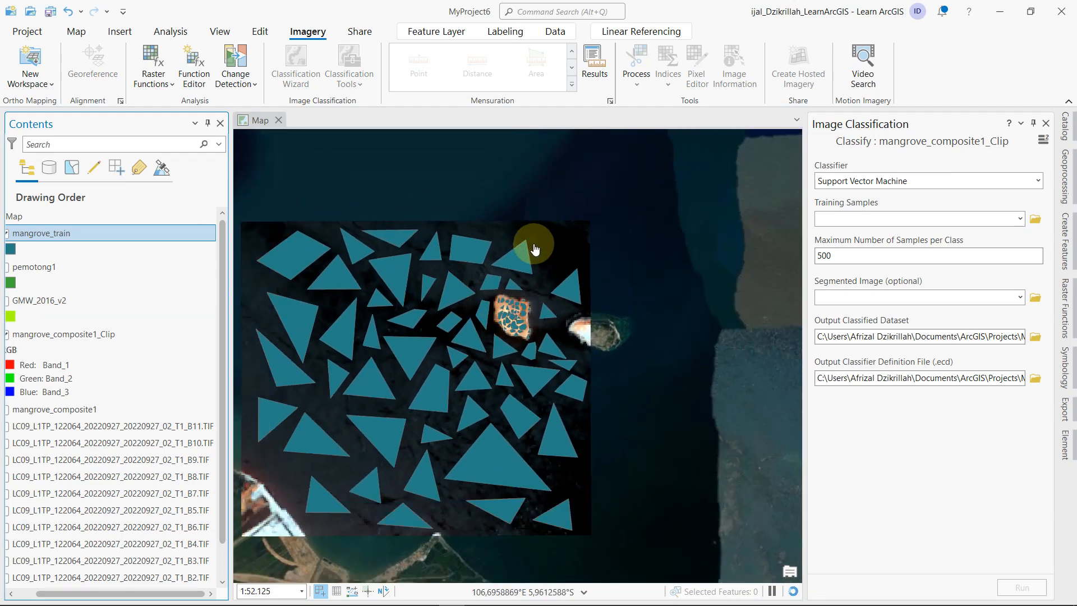
left_click(1020, 220)
left_click(1017, 235)
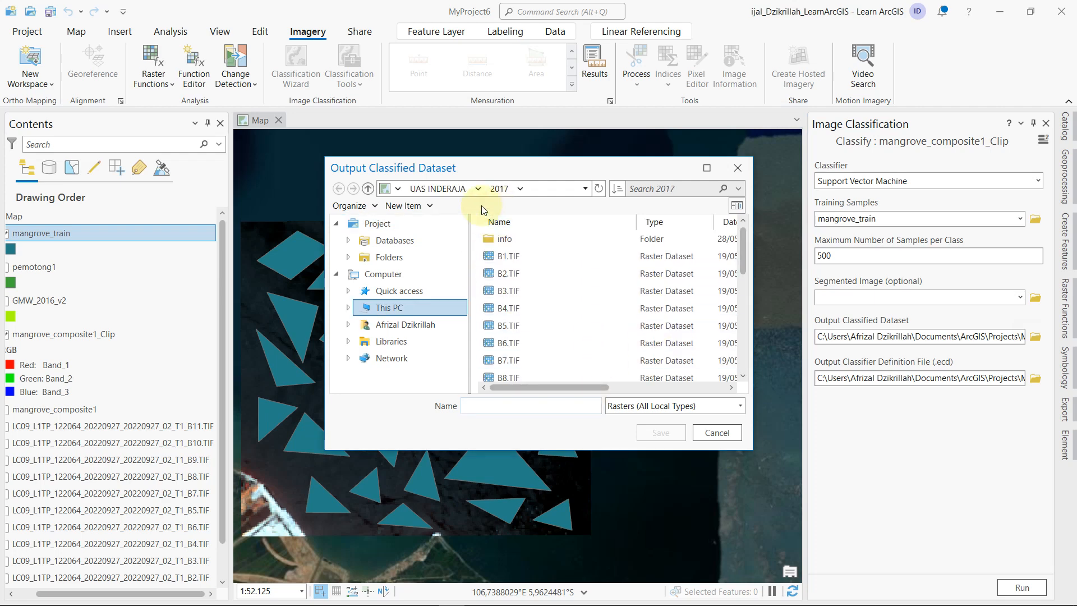
- Browse the output classified dataset's location to the Data Citra L9 folder inside TUGAS DLL
left_click(724, 429)
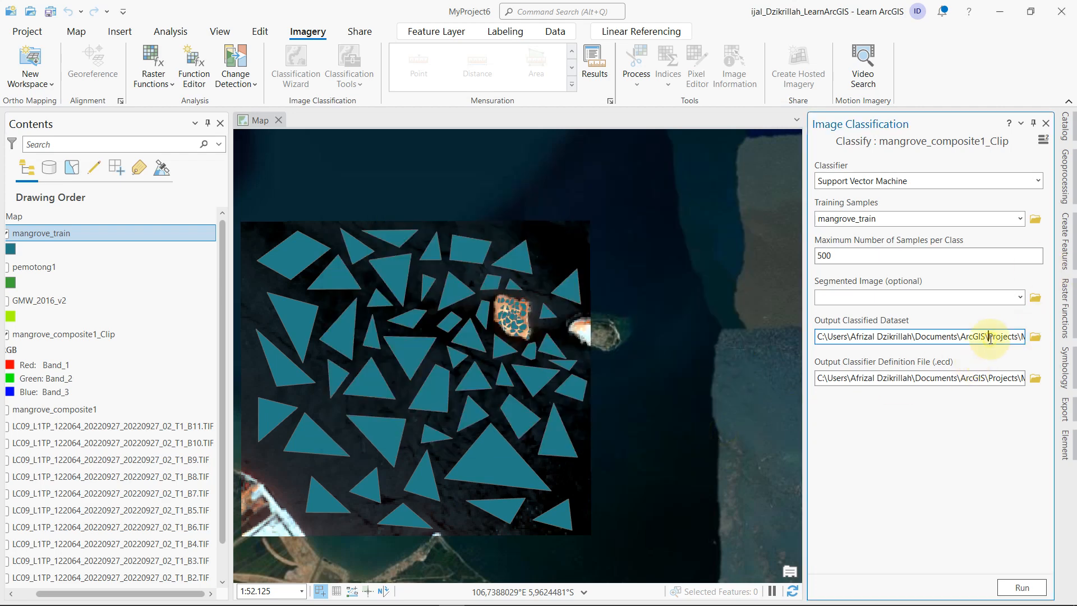
triple_click(922, 339)
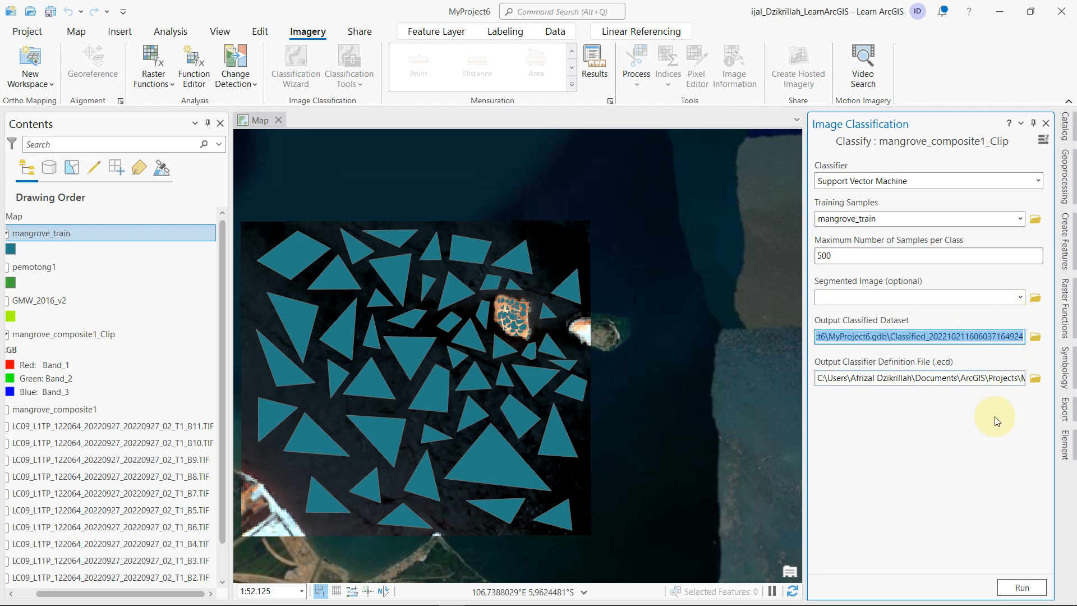
left_click(1035, 337)
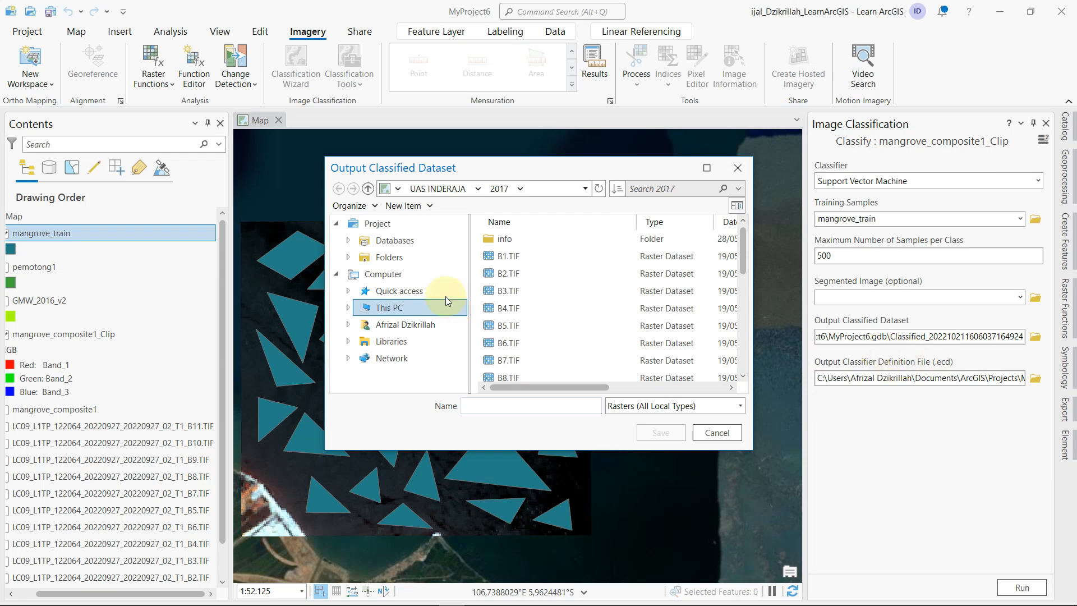
left_click(449, 194)
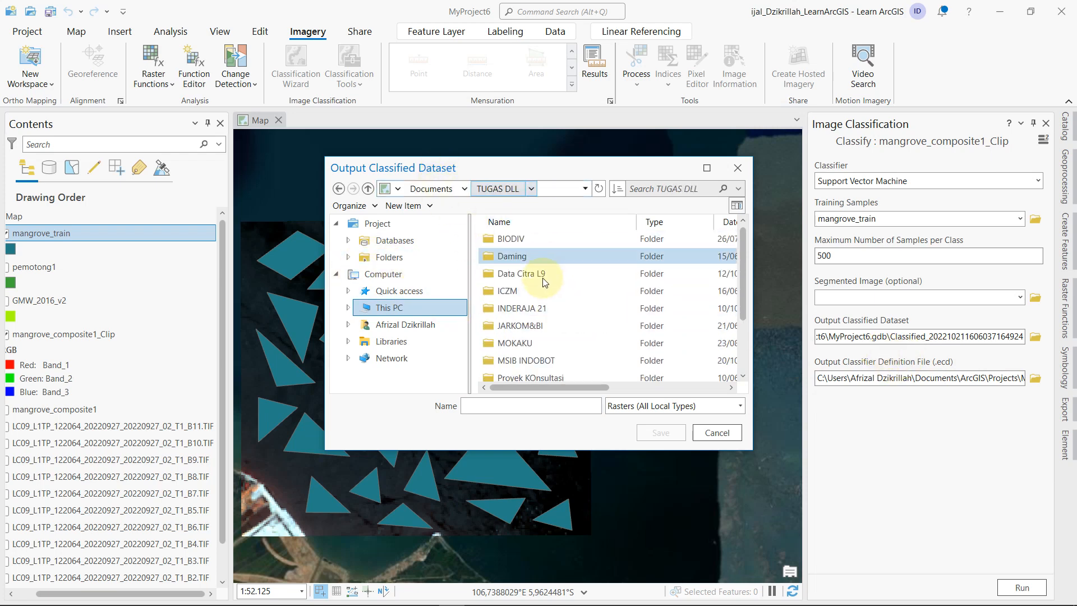
double_click(542, 274)
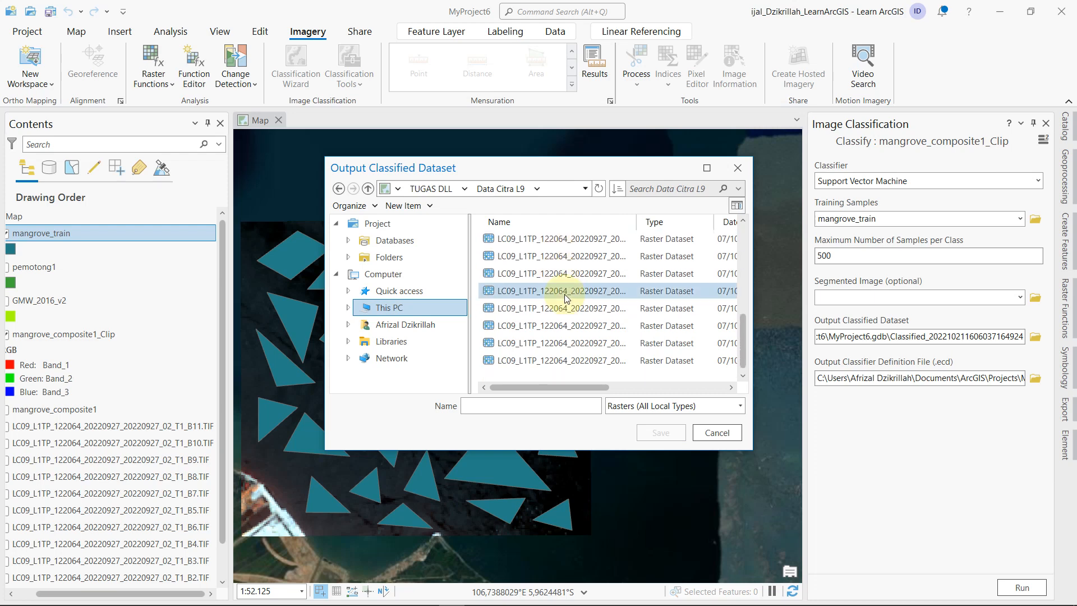
left_click(449, 190)
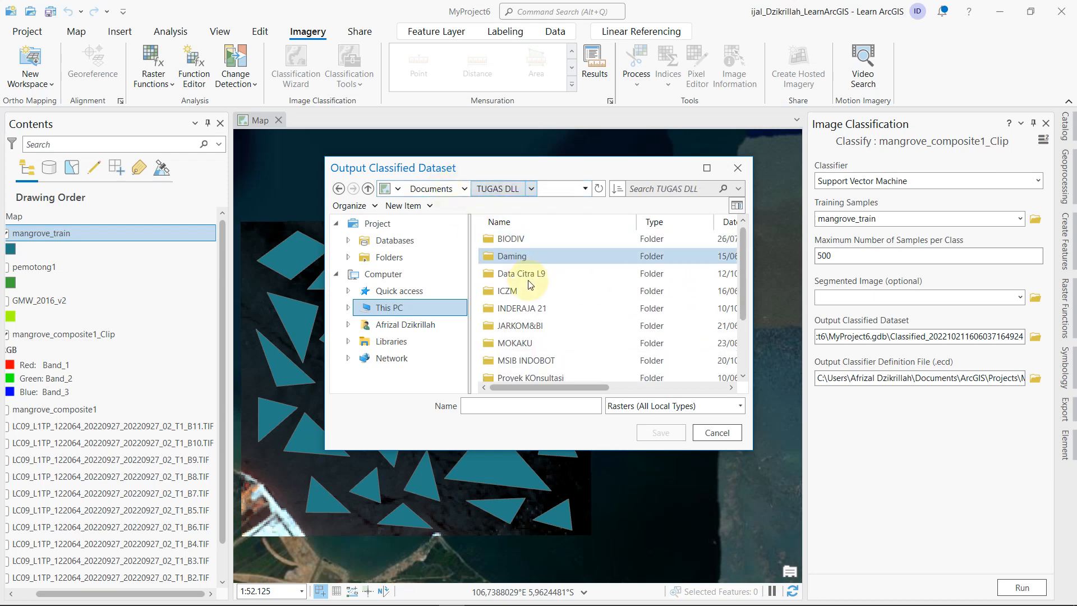
double_click(538, 308)
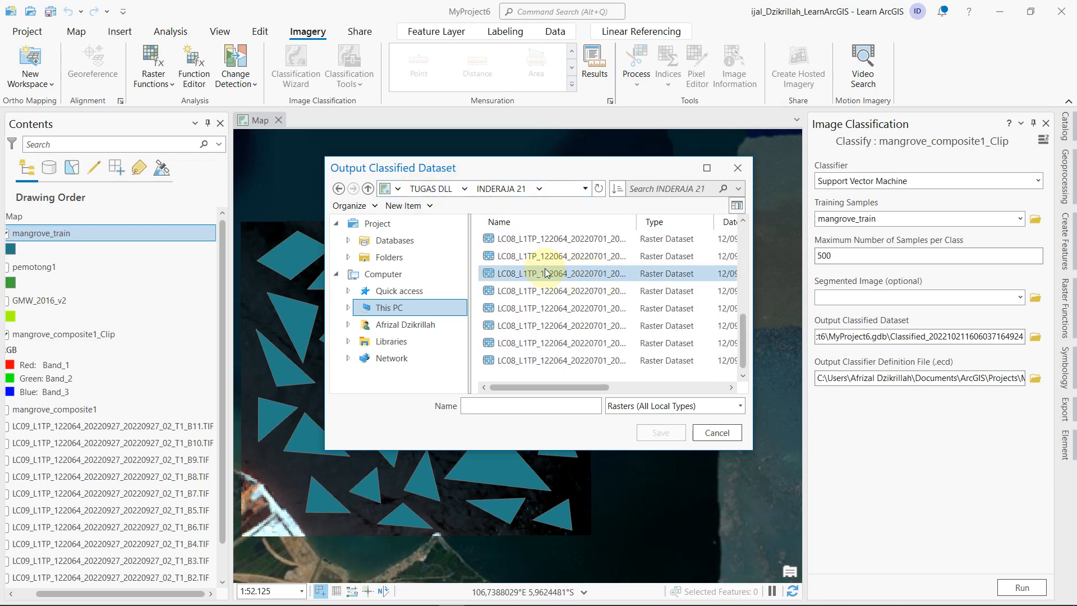
left_click(438, 188)
left_click(534, 273)
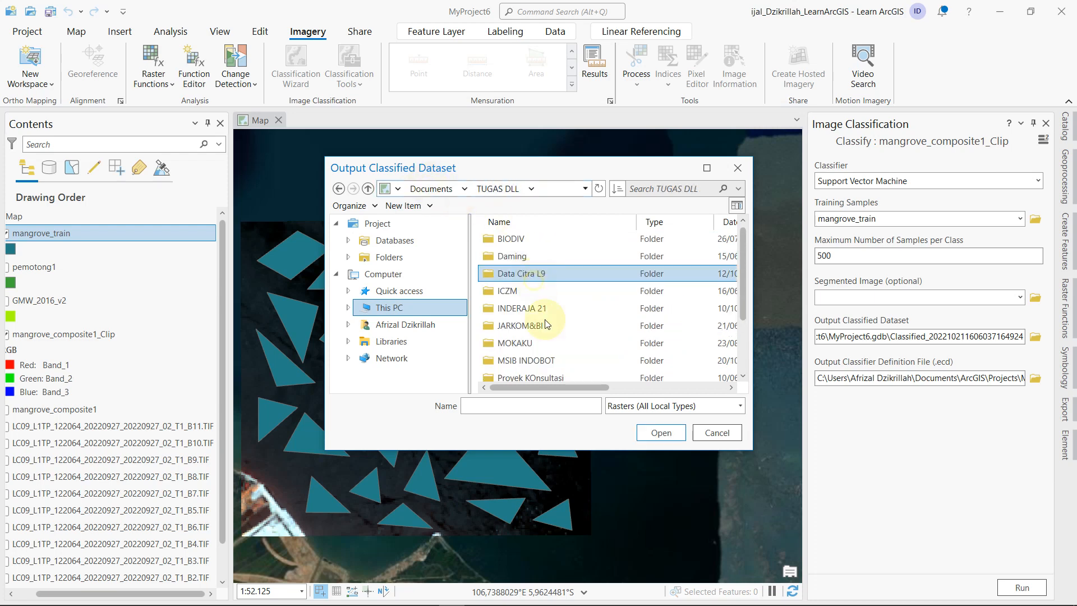
left_click(660, 435)
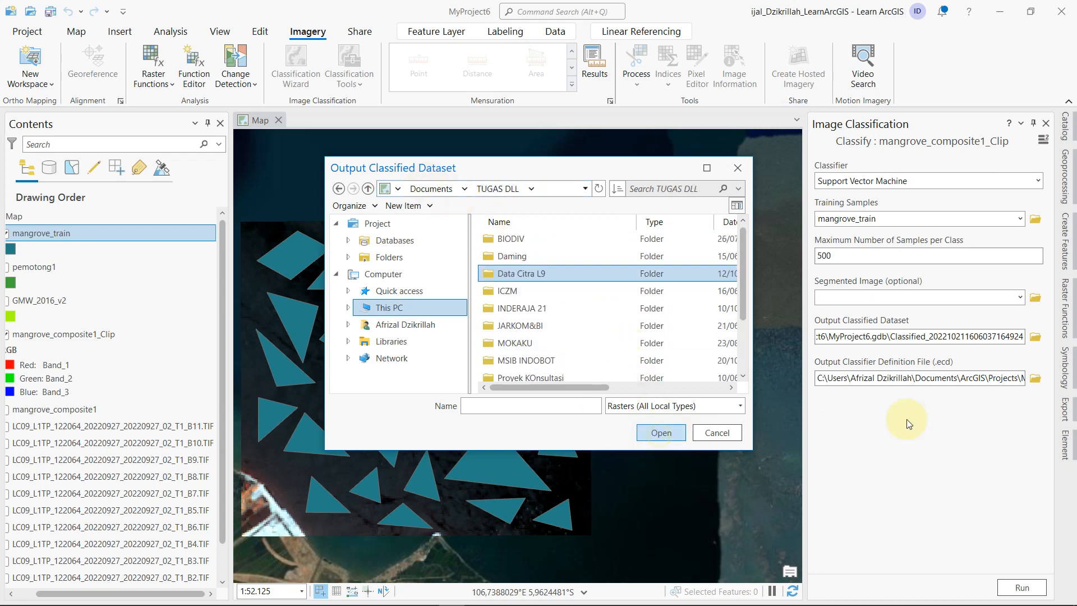
- Name the output classified dataset svm_result.img and save it in Data Citra L9
scroll(553, 264, "down", 2)
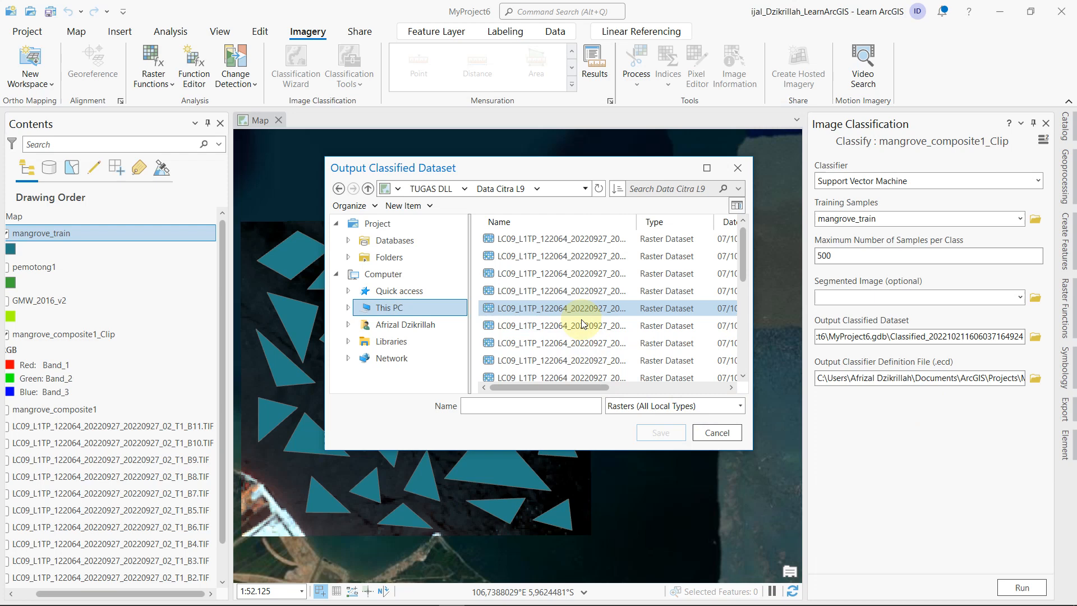
left_click(566, 406)
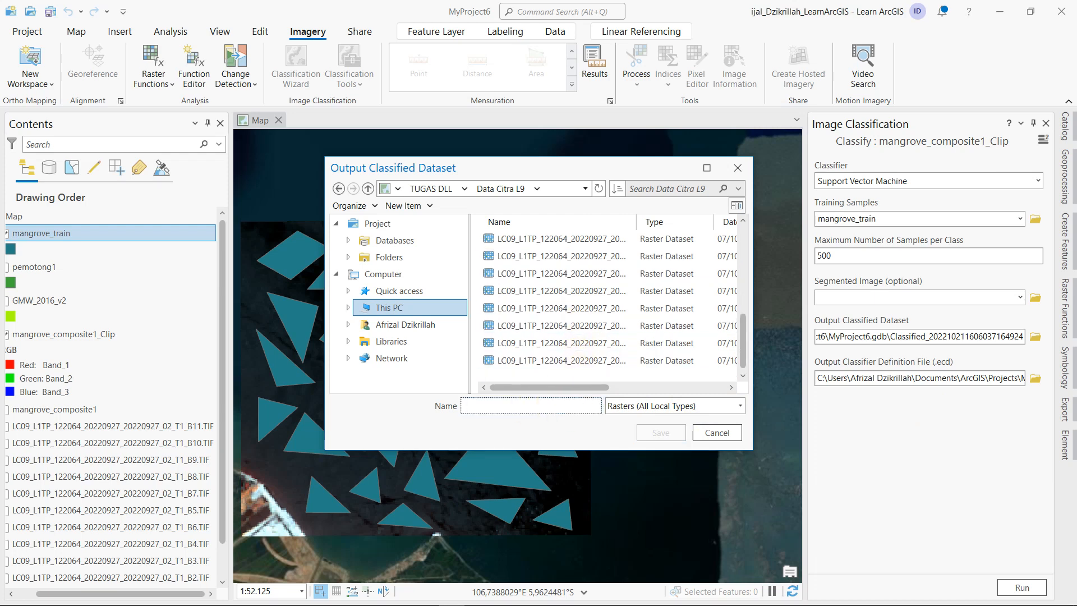
type("svm_result.img")
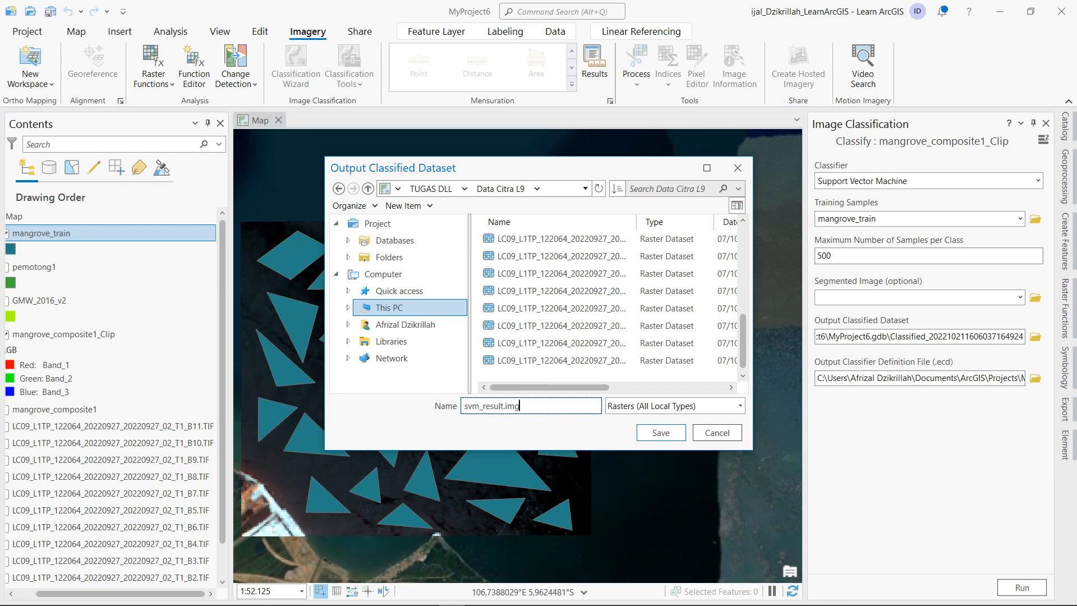
key("Return")
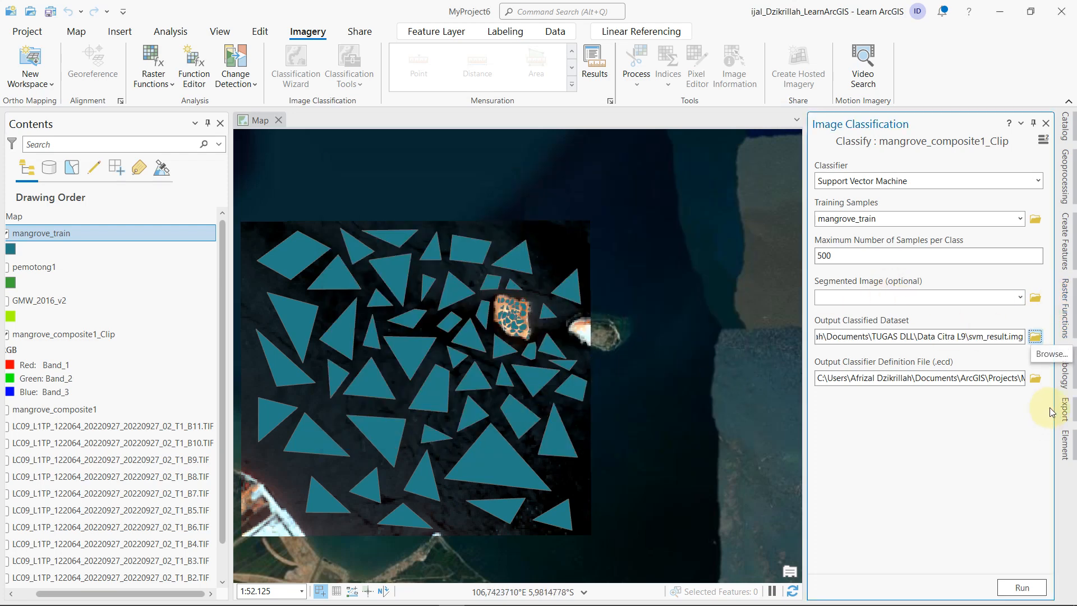
- Set the output classifier definition file to svm_definitions.ecd in the TUGAS DLL\Data Citra L9 folder
left_click(1010, 380)
left_click_drag(1020, 380, 1036, 379)
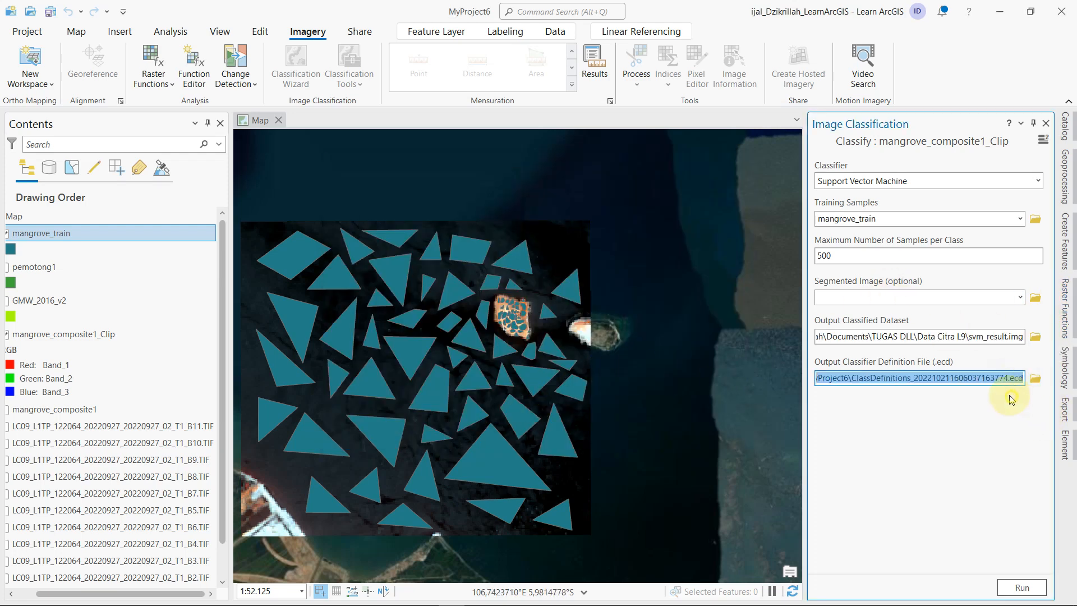
left_click(992, 377)
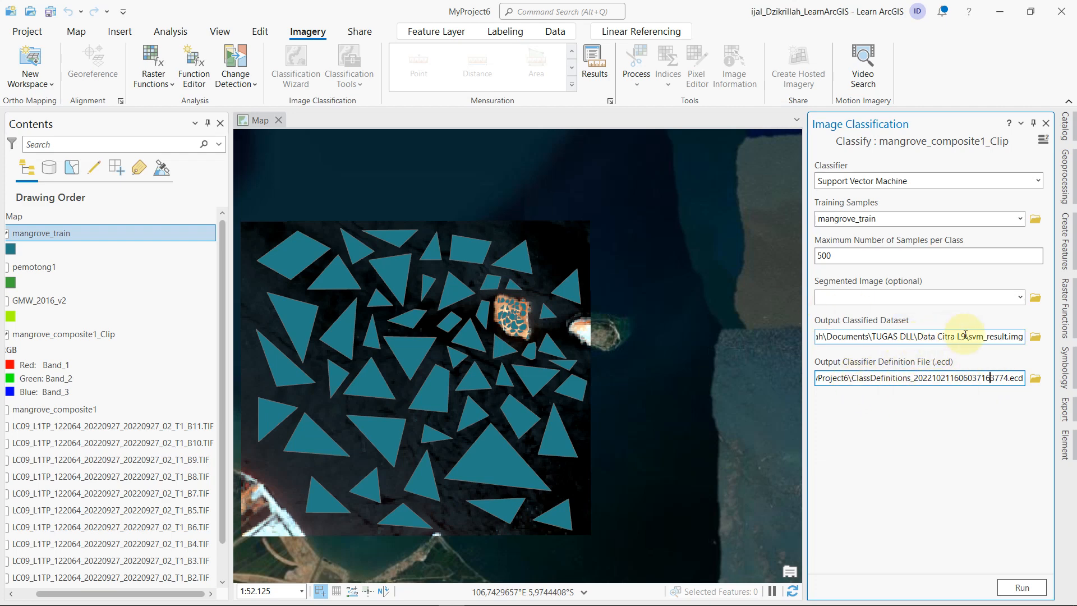
left_click(1037, 386)
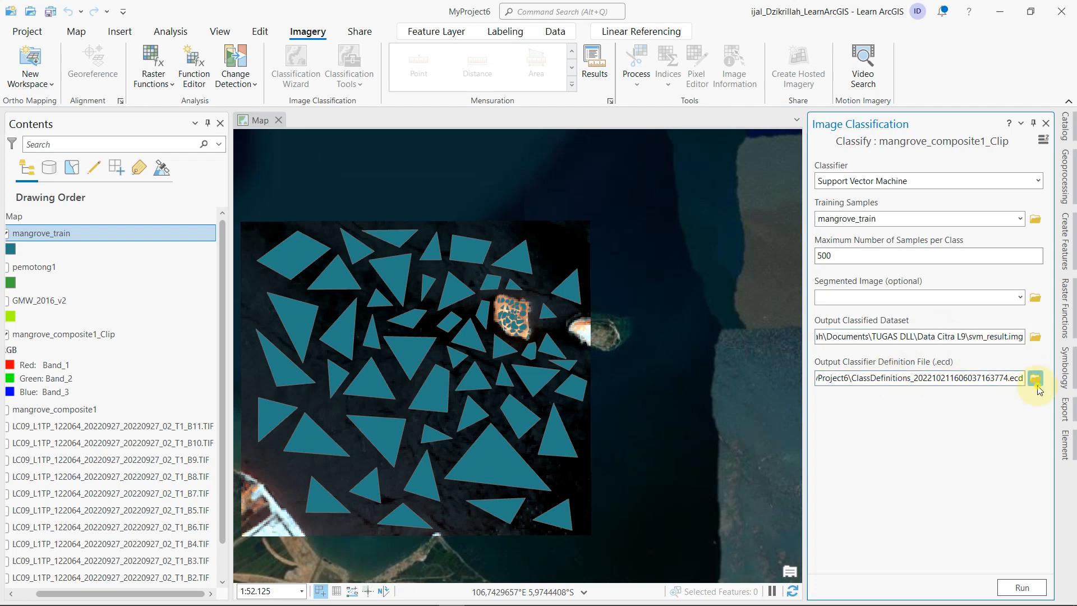
left_click(438, 188)
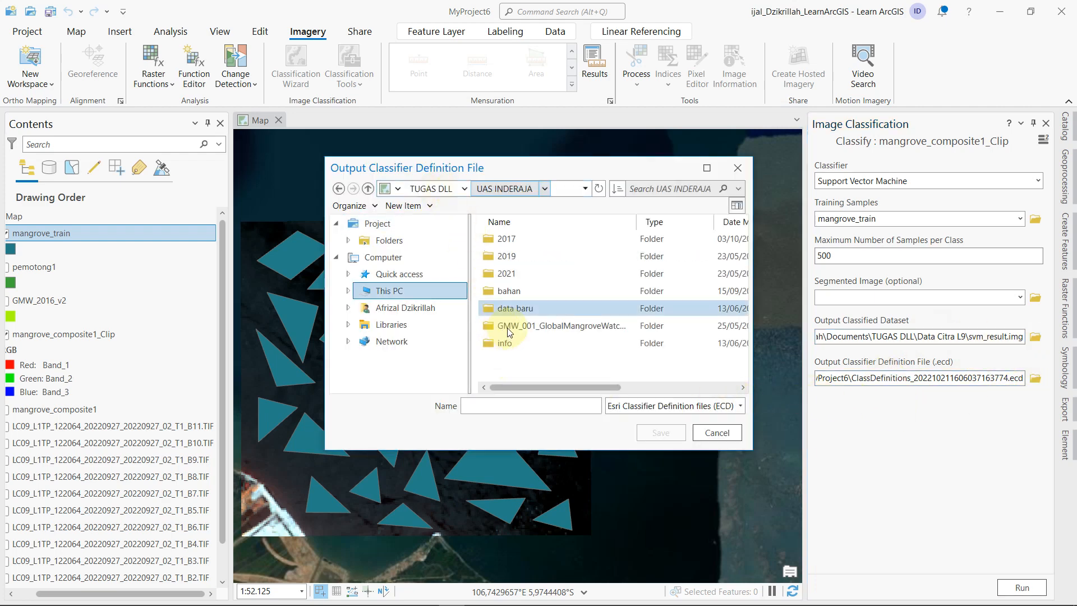
left_click(443, 188)
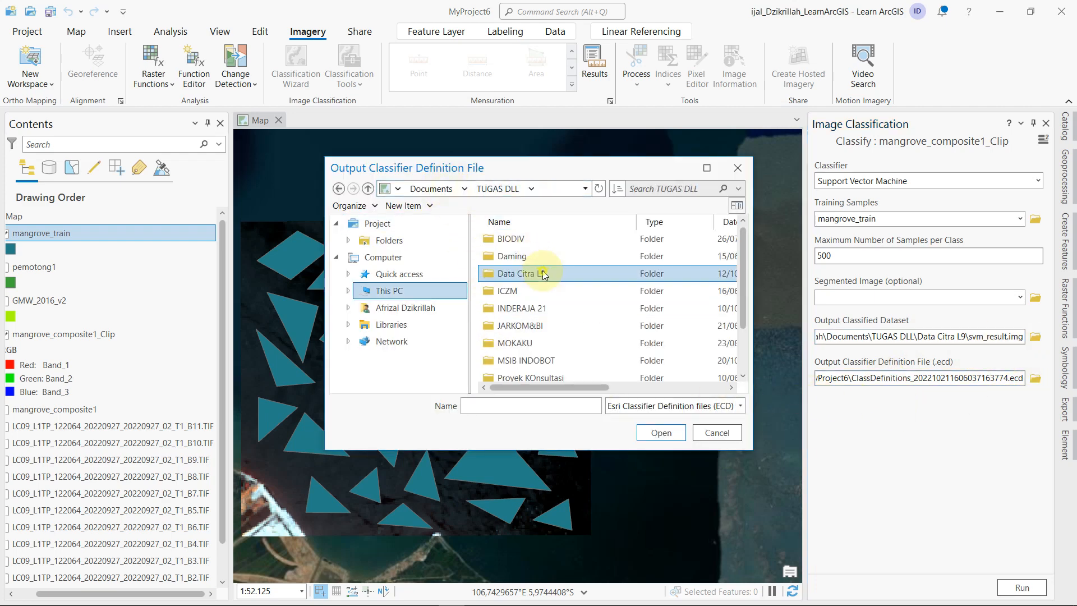
double_click(534, 273)
left_click(534, 401)
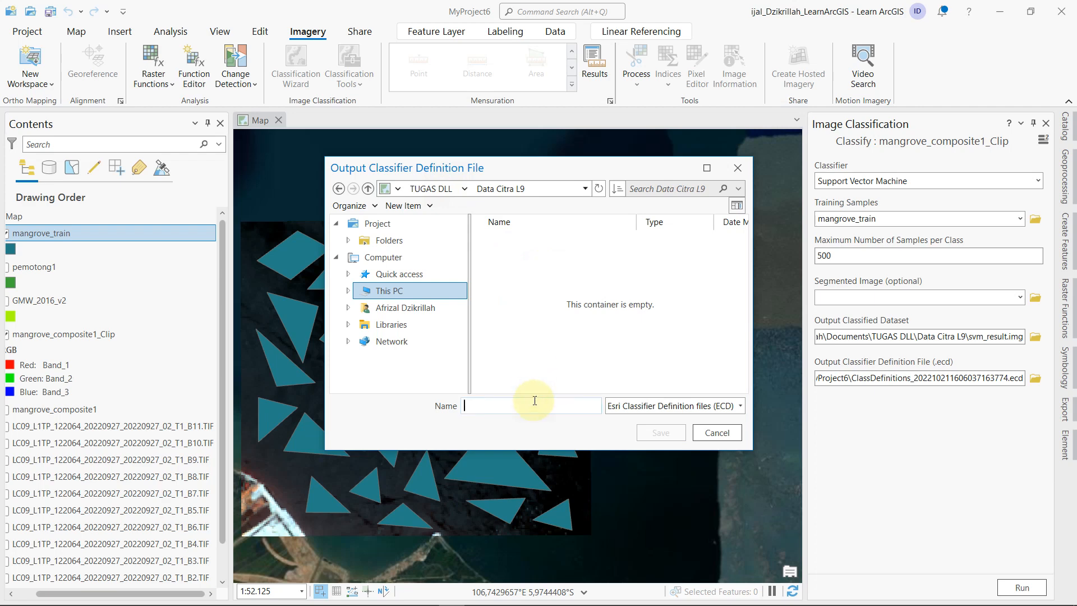
type("svm_definitions.ecd")
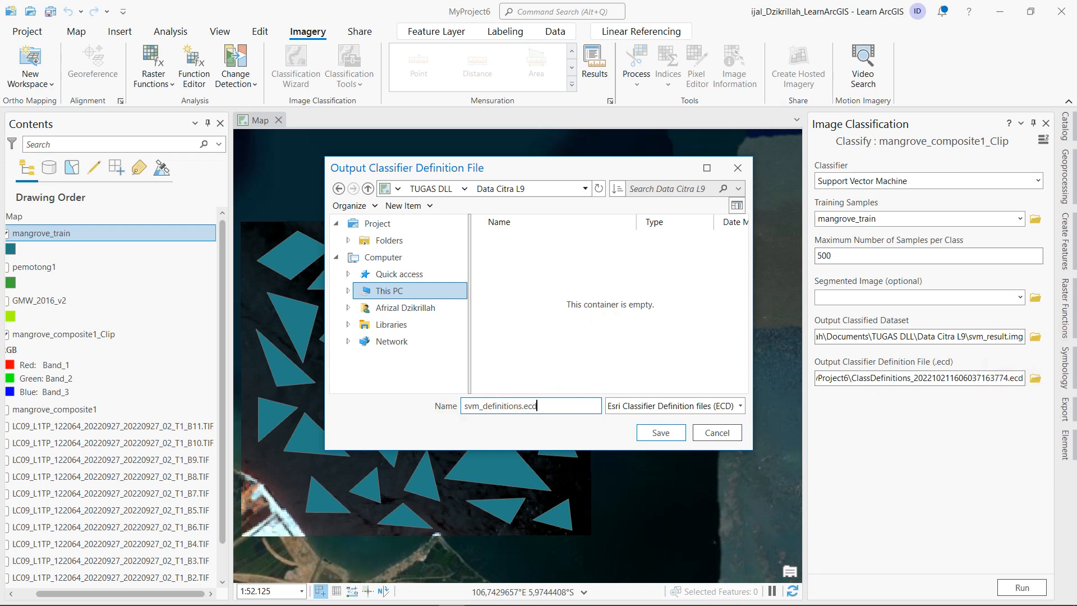
left_click(661, 433)
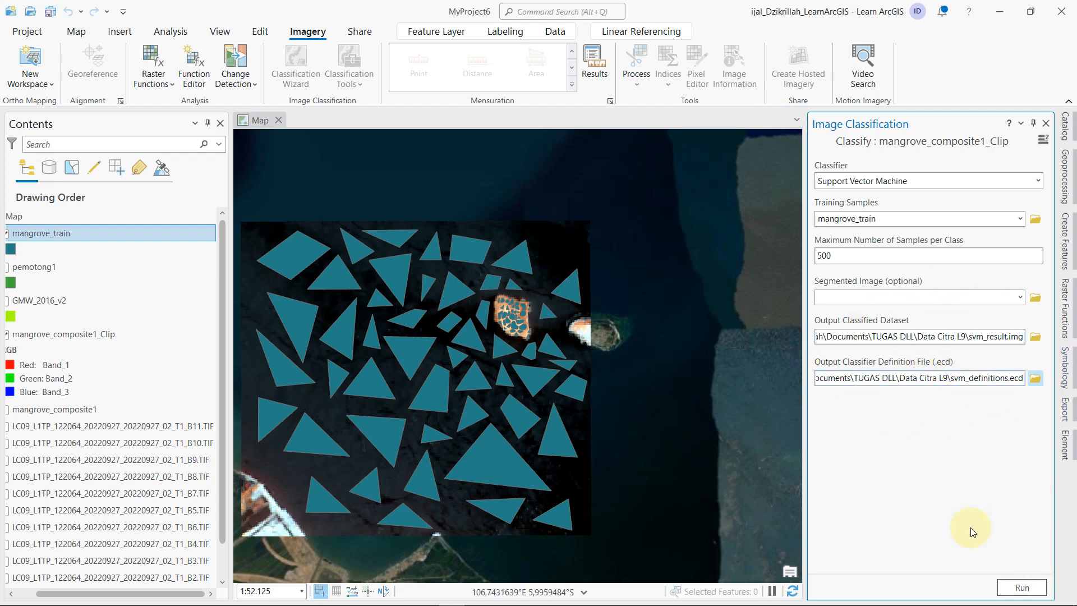
- Run the Support Vector Machine classification of mangrove_composite1_Clip and expand its processing messages
left_click(1018, 586)
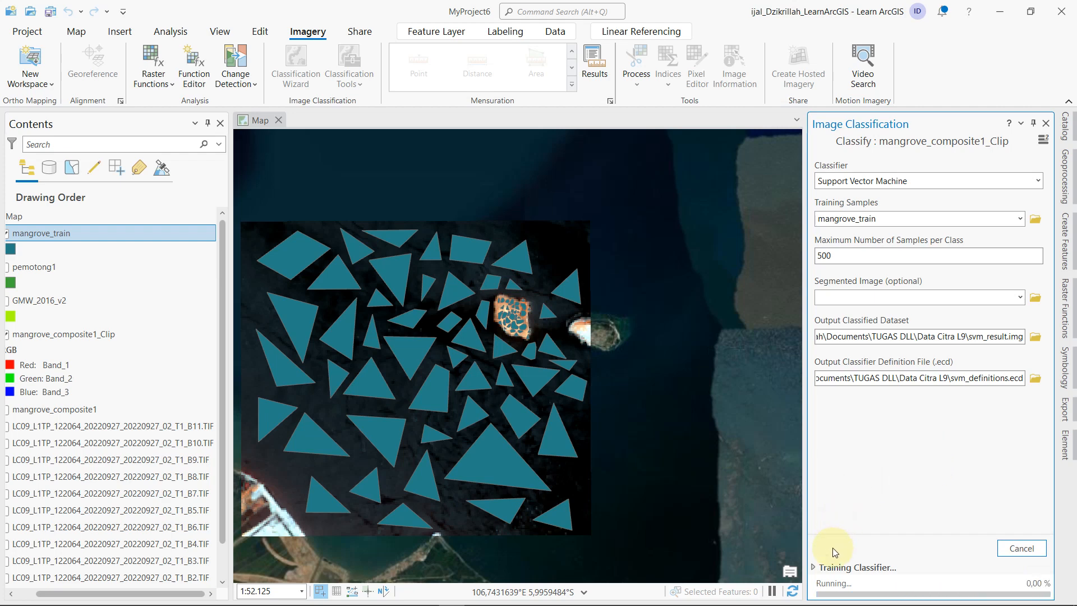
left_click(816, 570)
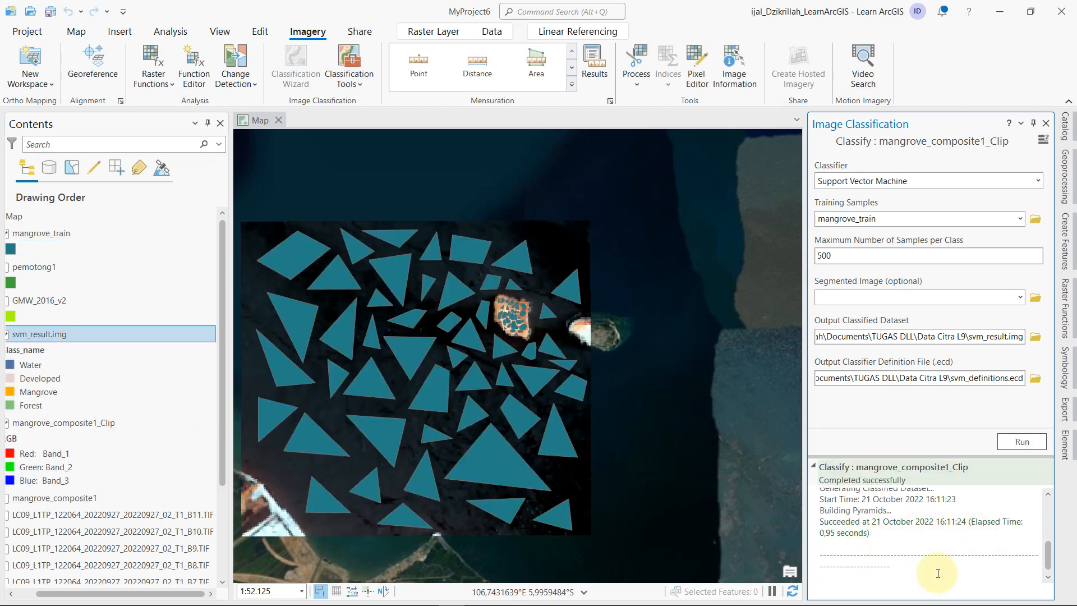
- Examine the classification messages for the cross validation rate of the trained classifier
scroll(918, 547, "up", 1)
scroll(918, 547, "up", 2)
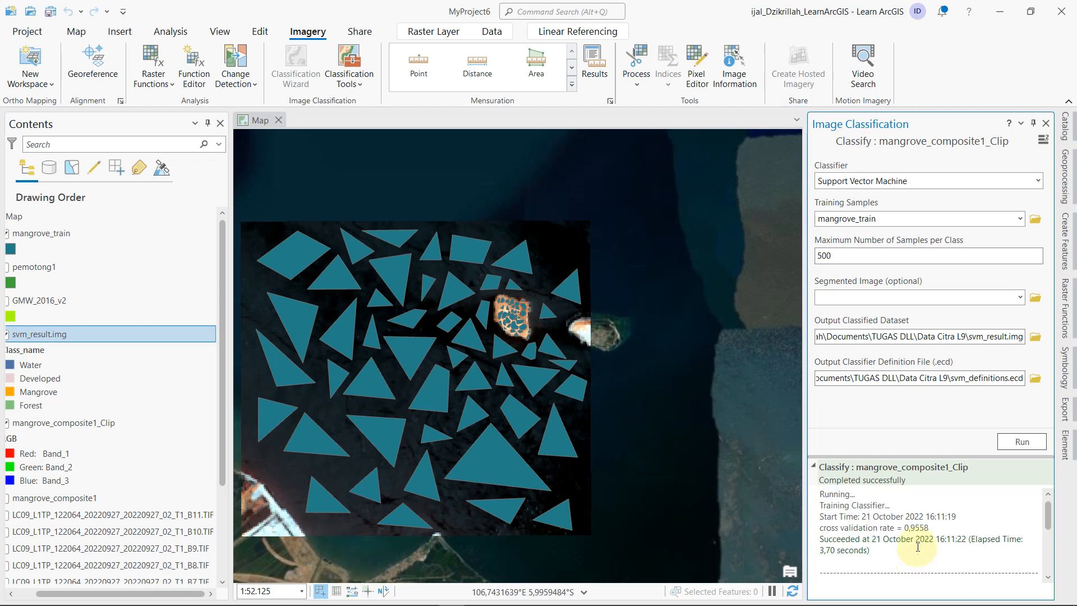
scroll(954, 511, "down", 1)
scroll(954, 510, "up", 1)
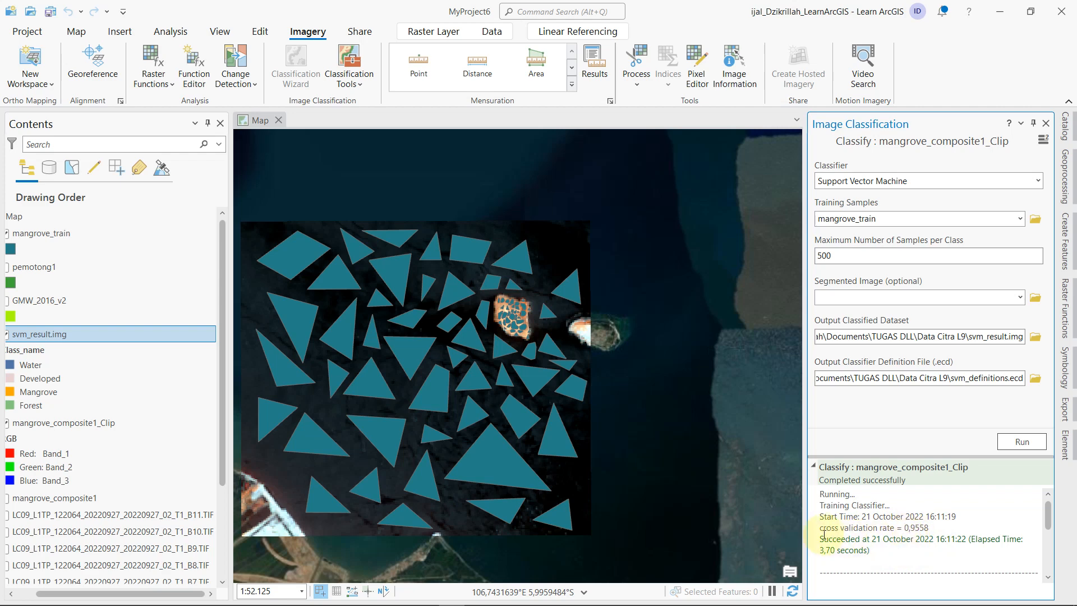
left_click_drag(841, 528, 902, 527)
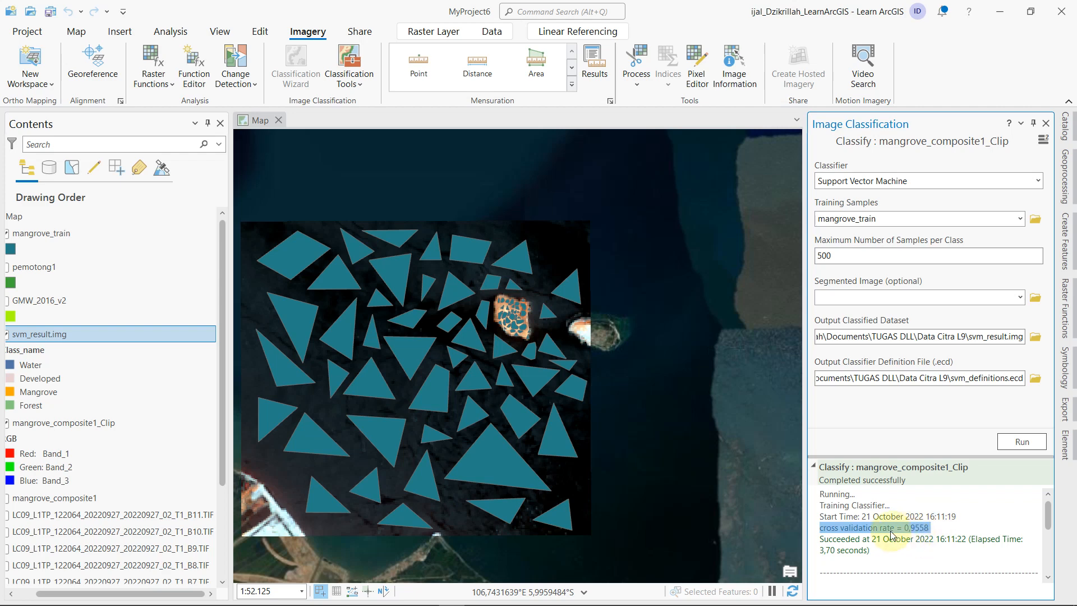
left_click(946, 533)
left_click_drag(932, 522, 815, 527)
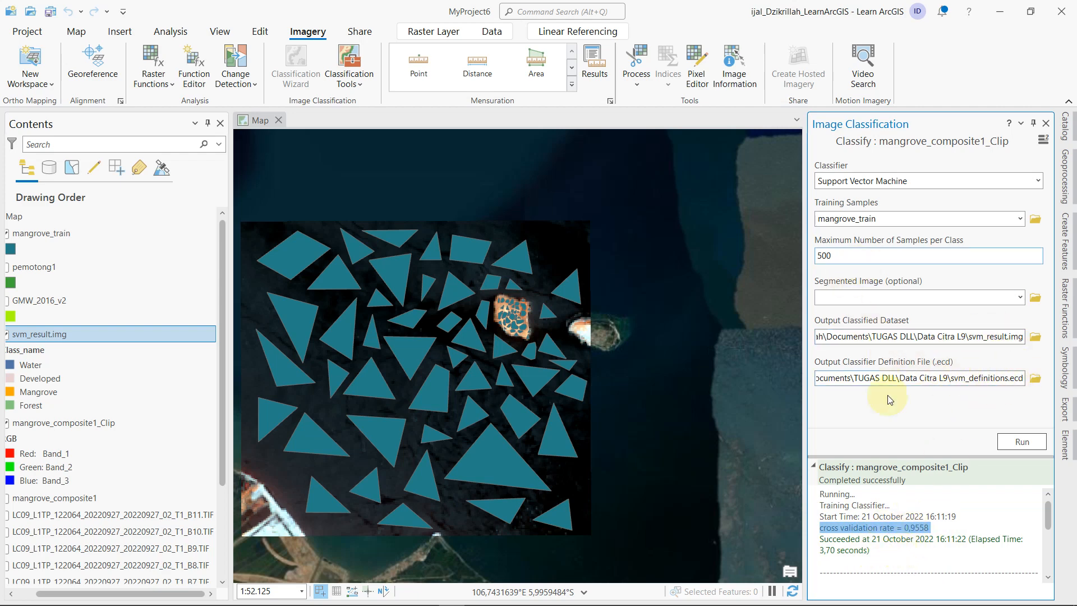
scroll(892, 536, "down", 3)
scroll(907, 551, "up", 3)
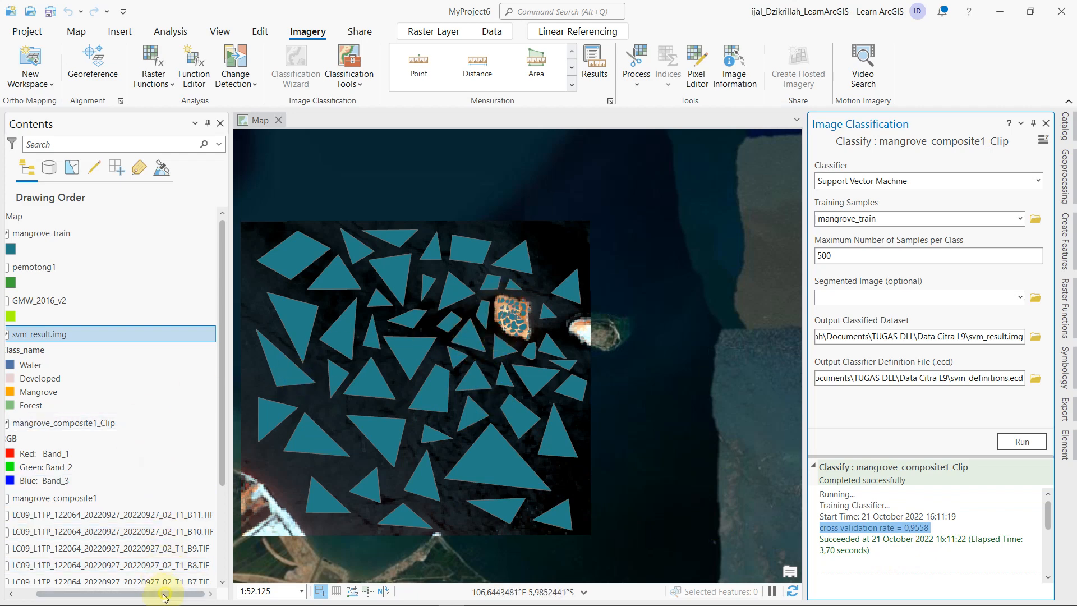
left_click_drag(163, 595, 147, 594)
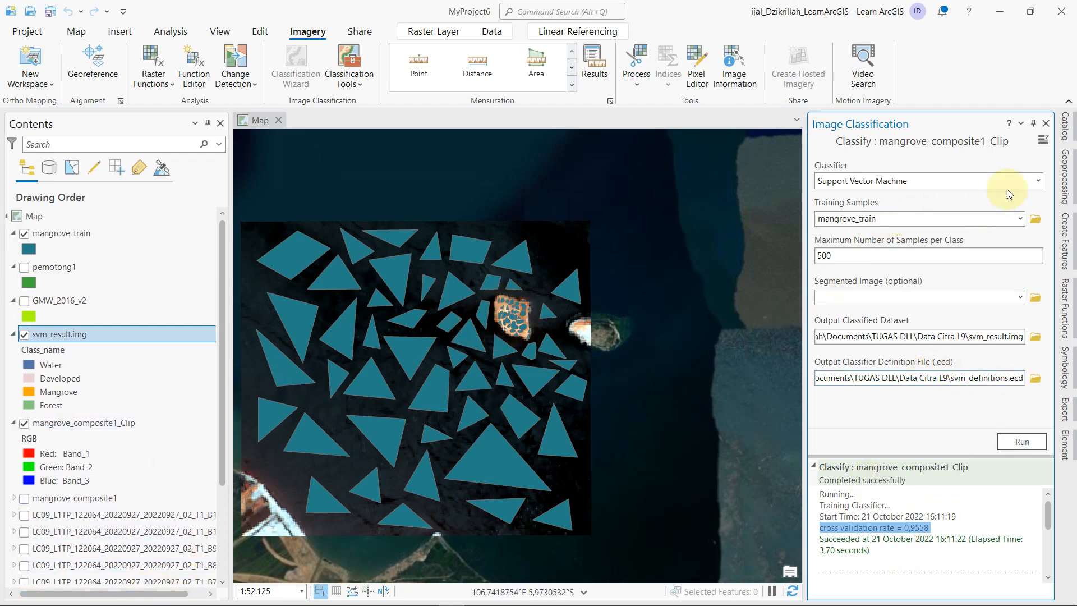
left_click(1038, 182)
scroll(994, 280, "up", 3)
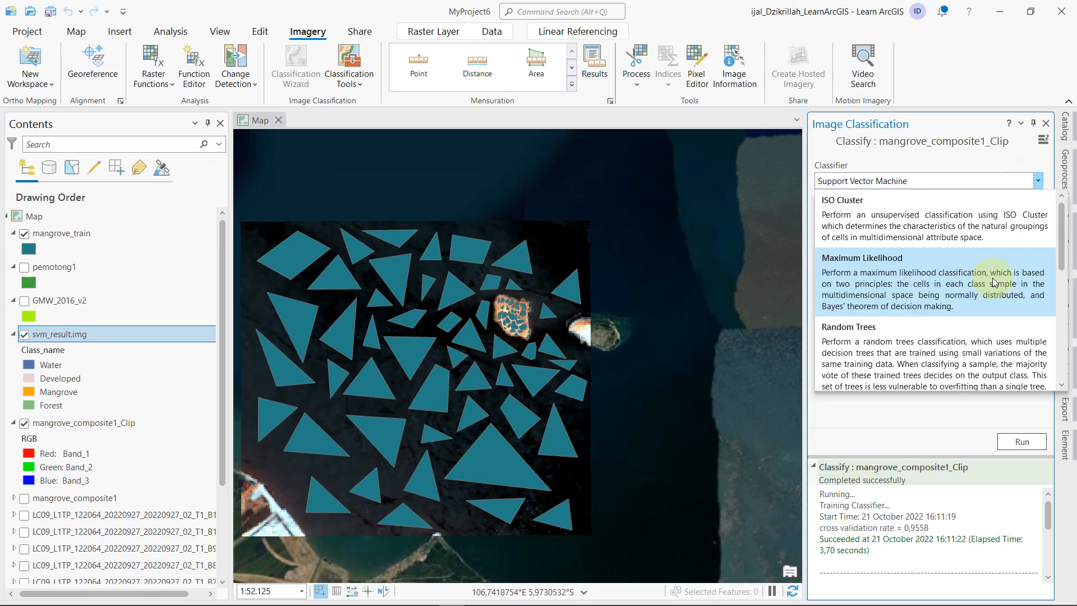
scroll(964, 298, "down", 1)
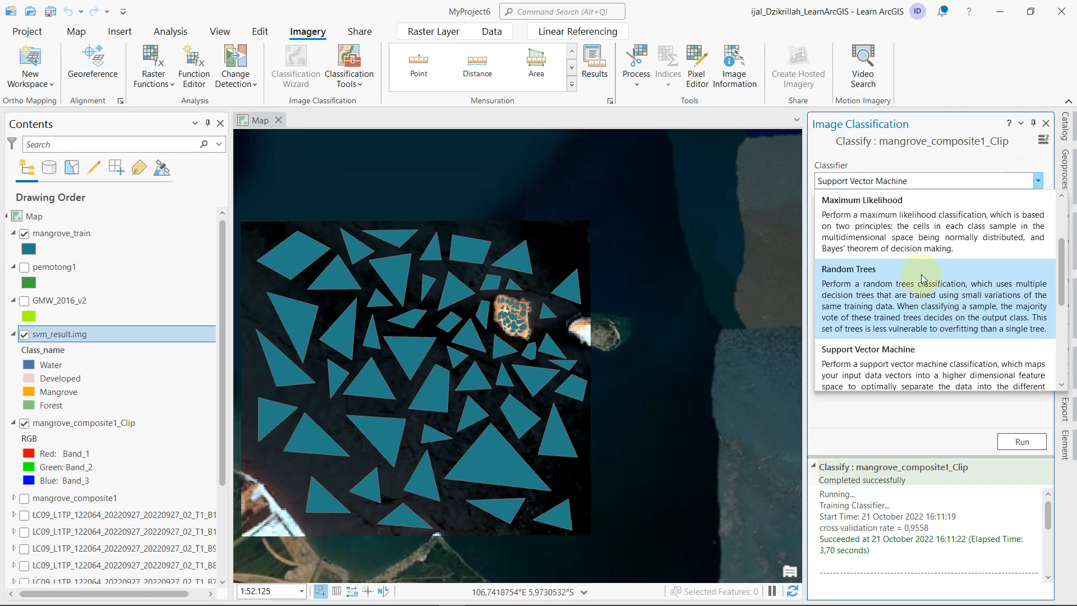
left_click(629, 294)
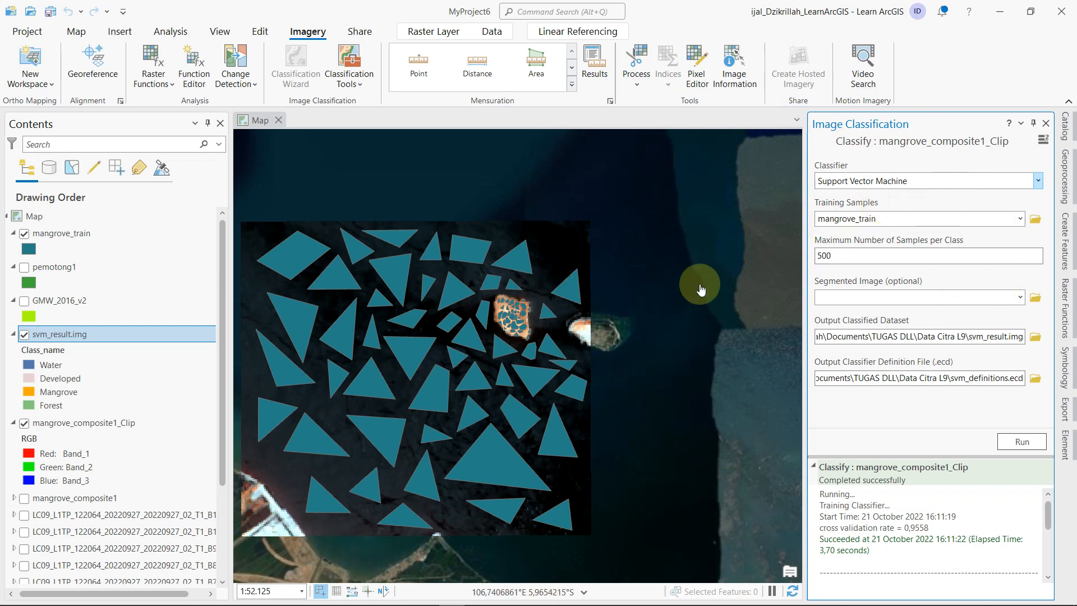
- Hide the mangrove_train and mangrove_composite1_Clip layers to view the svm_result.img classification around the islands
left_click(24, 234)
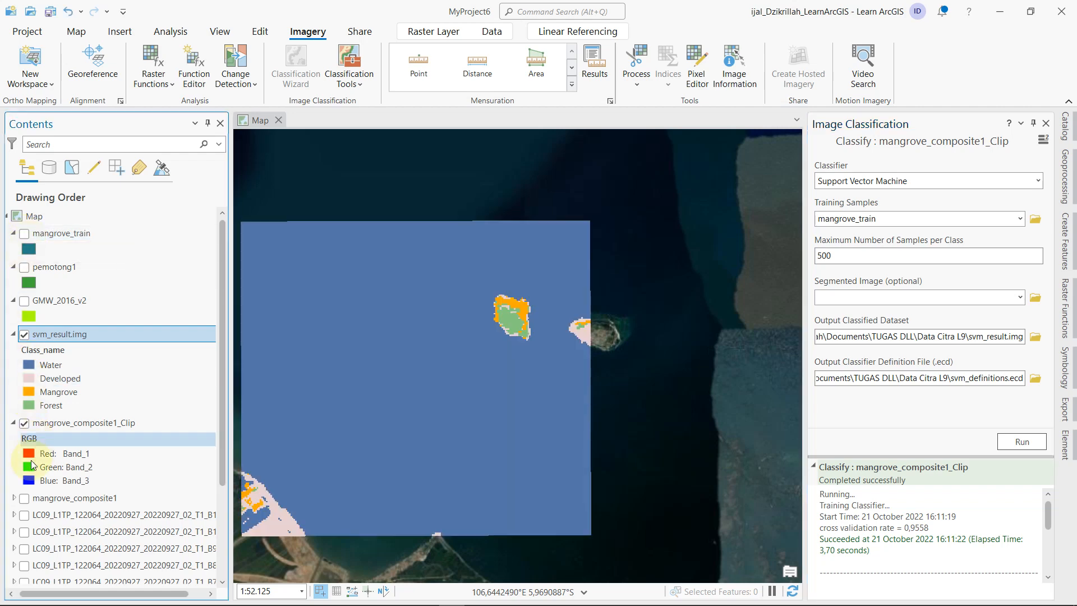
left_click(24, 423)
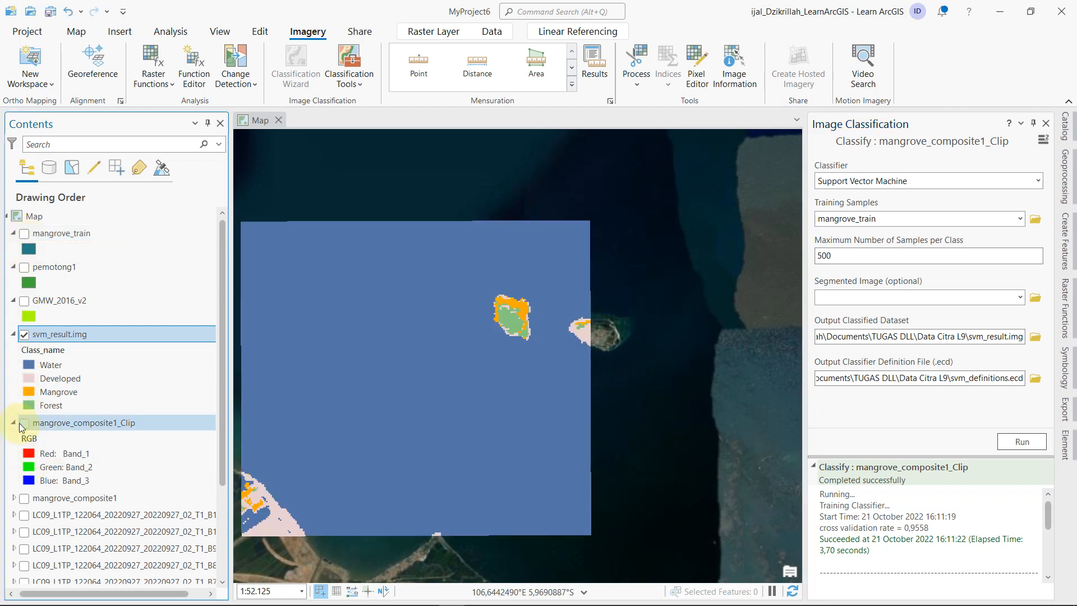
scroll(522, 397, "up", 4)
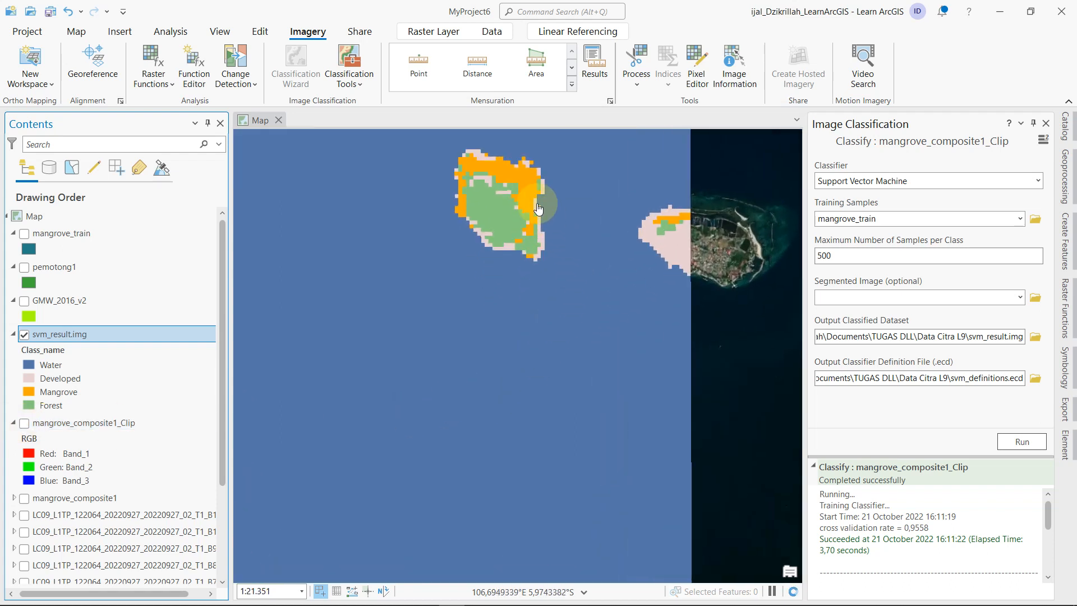
- Examine the svm_result.img classification of the green island against its Water and Mangrove legend classes
left_click_drag(542, 207, 583, 329)
scroll(540, 324, "up", 4)
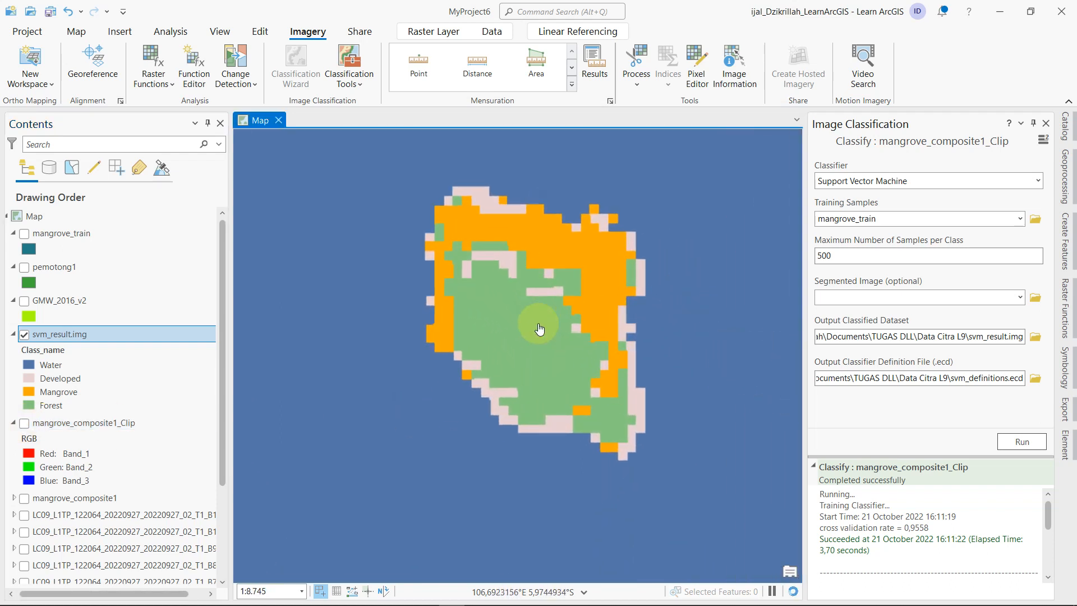
left_click(45, 364)
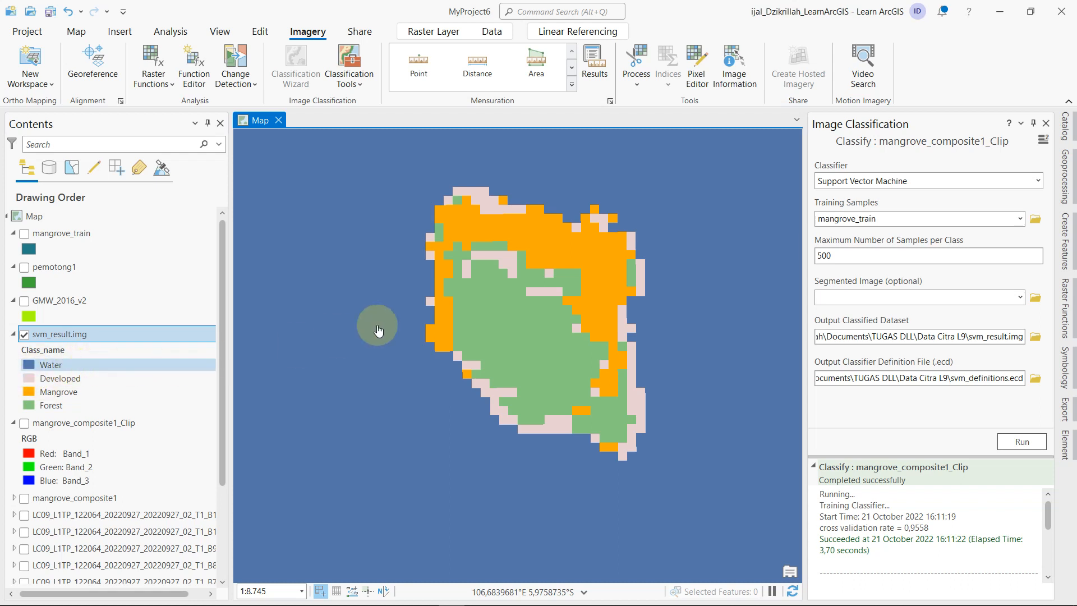
left_click(58, 393)
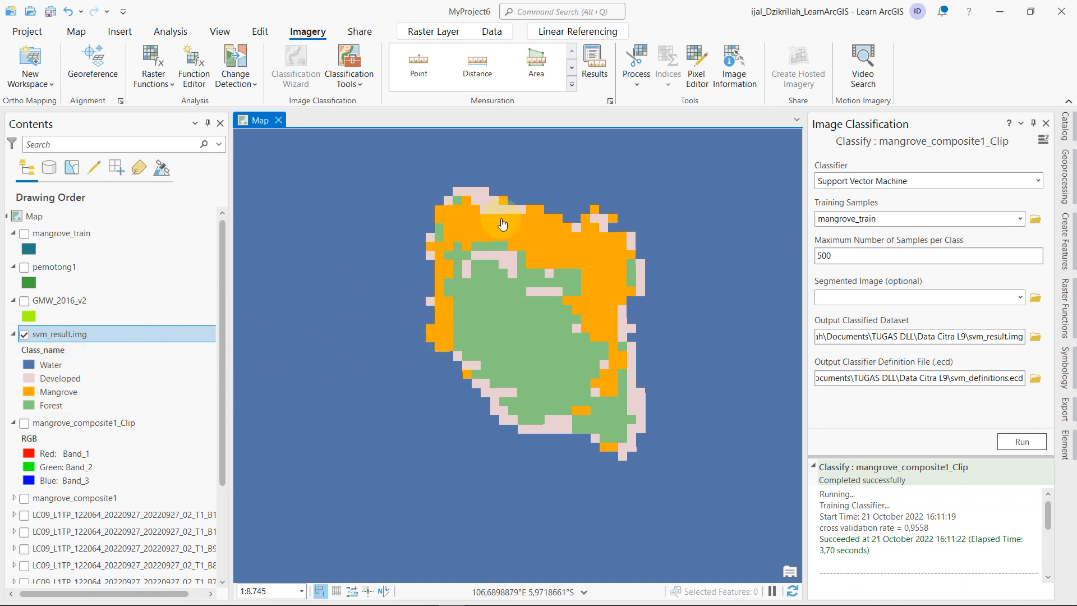
- Compare svm_result.img with the basemap imagery and the GMW_2016_v2 mangrove layer over the island by toggling layer visibility
left_click(25, 335)
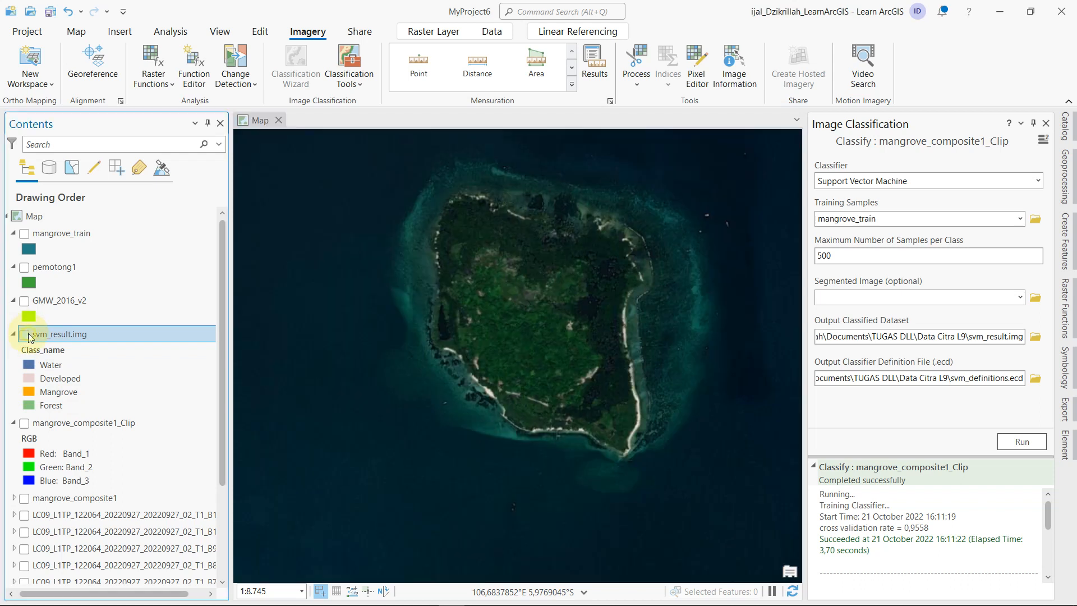
left_click(25, 302)
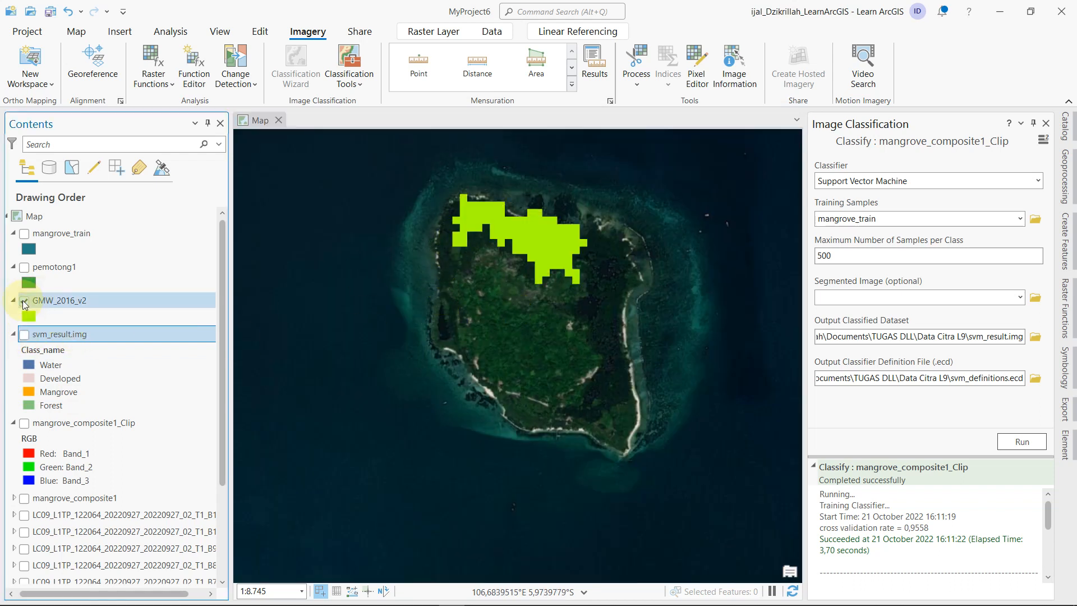
left_click(25, 302)
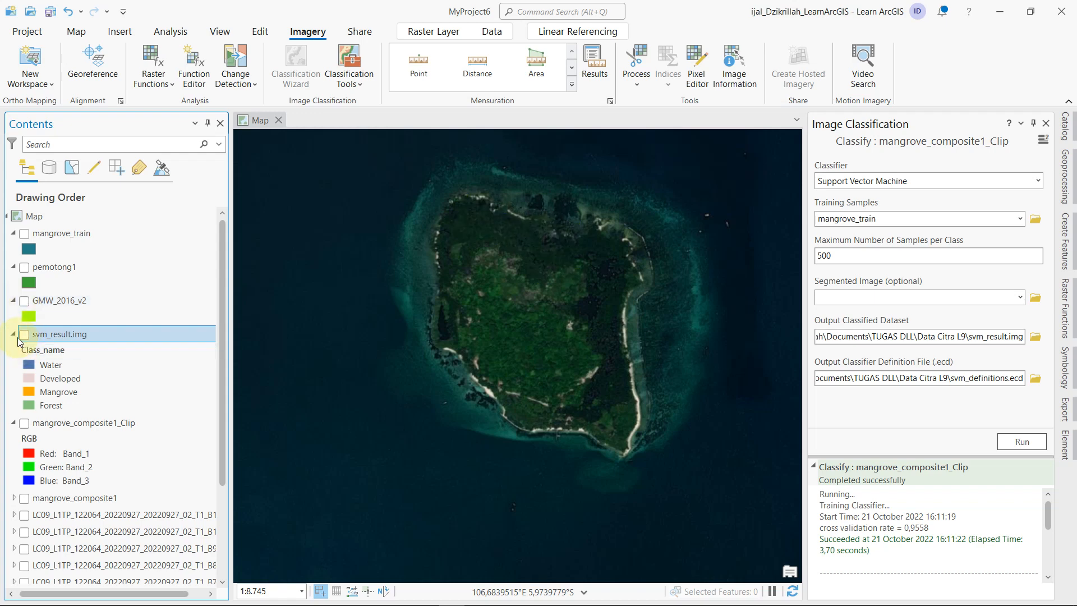
left_click(24, 335)
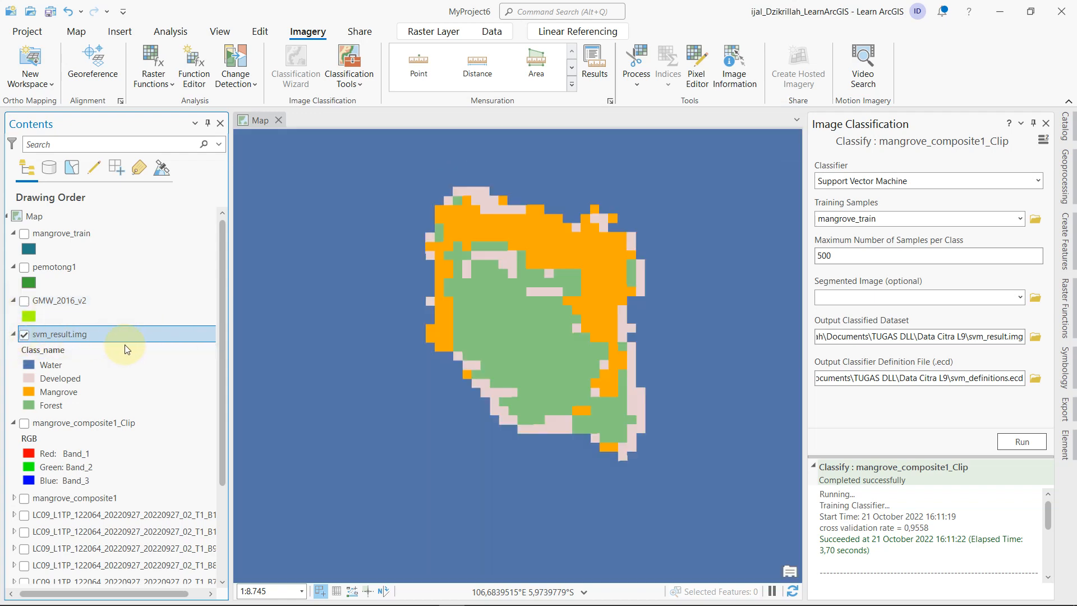
left_click(25, 335)
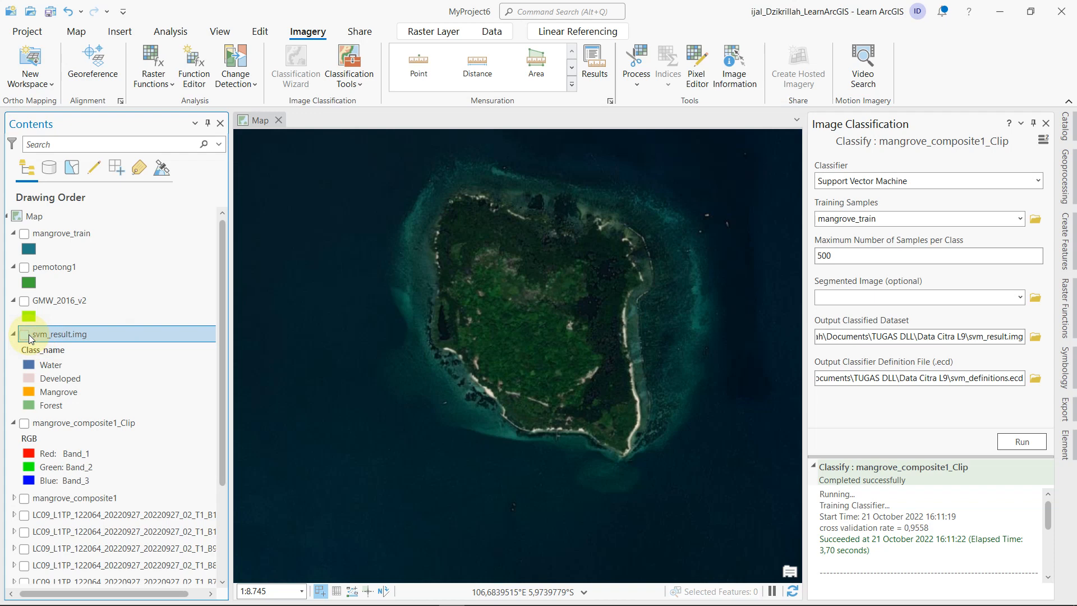
left_click(28, 334)
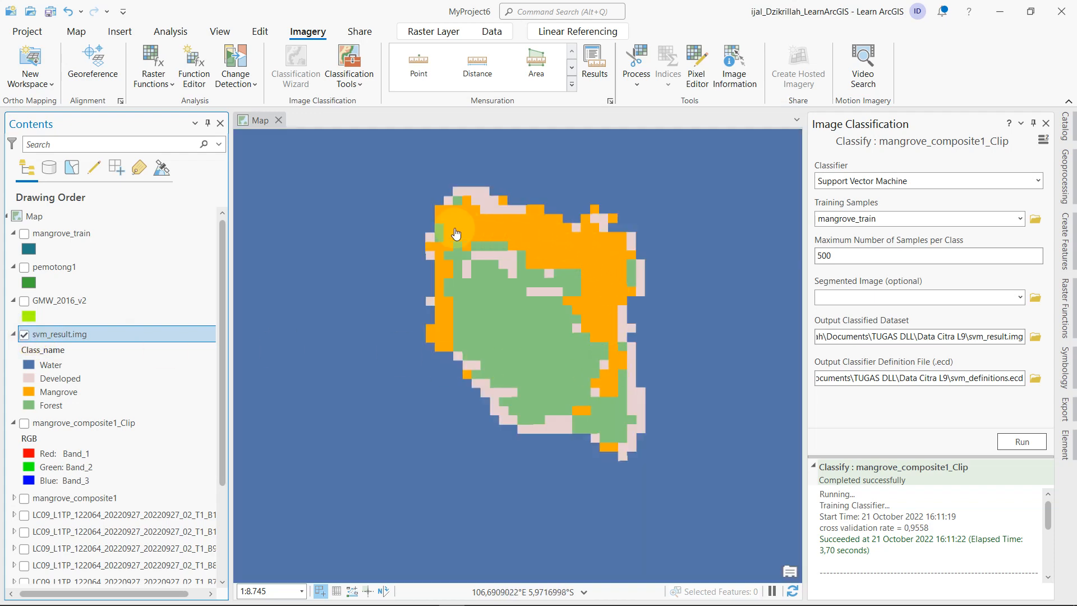
- Compare the classification with the basemap imagery up close along the island's northern and northeastern mangroves by toggling svm_result.img
left_click(24, 335)
scroll(541, 258, "up", 3)
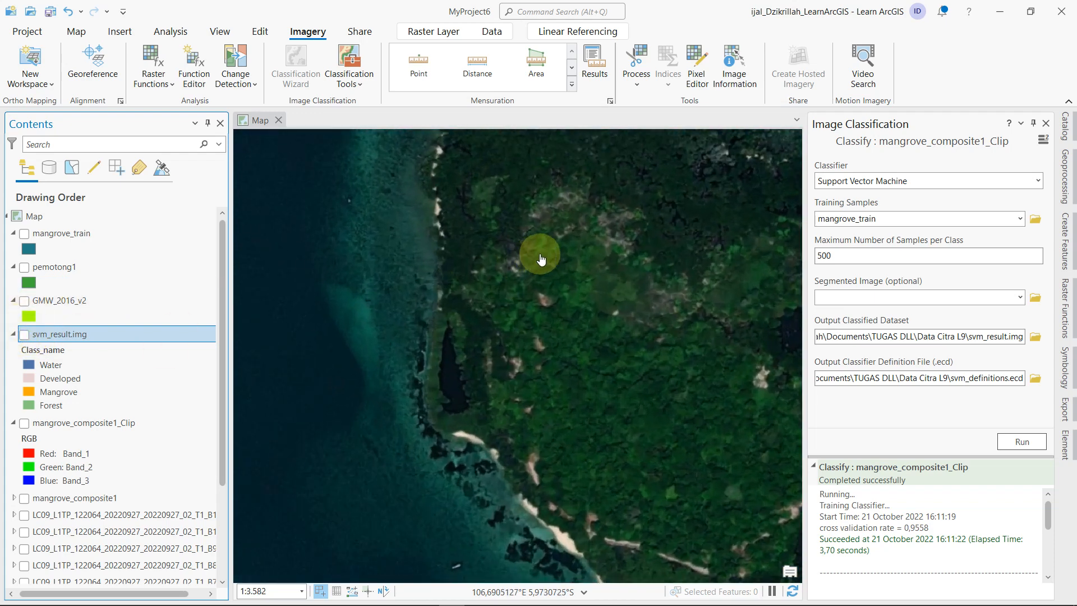
left_click_drag(540, 258, 401, 311)
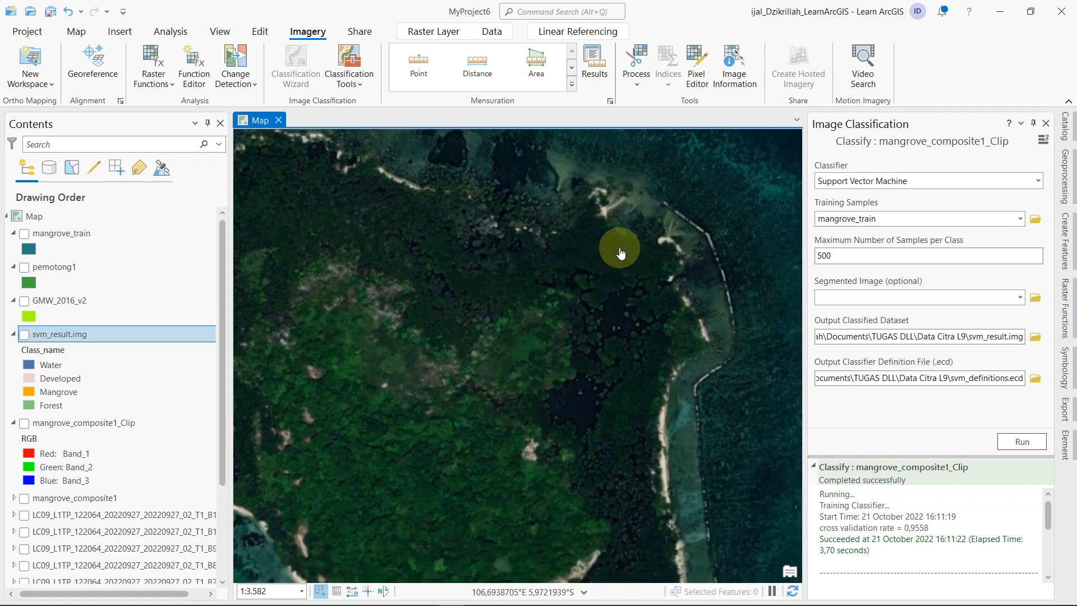
left_click(25, 334)
left_click(25, 334)
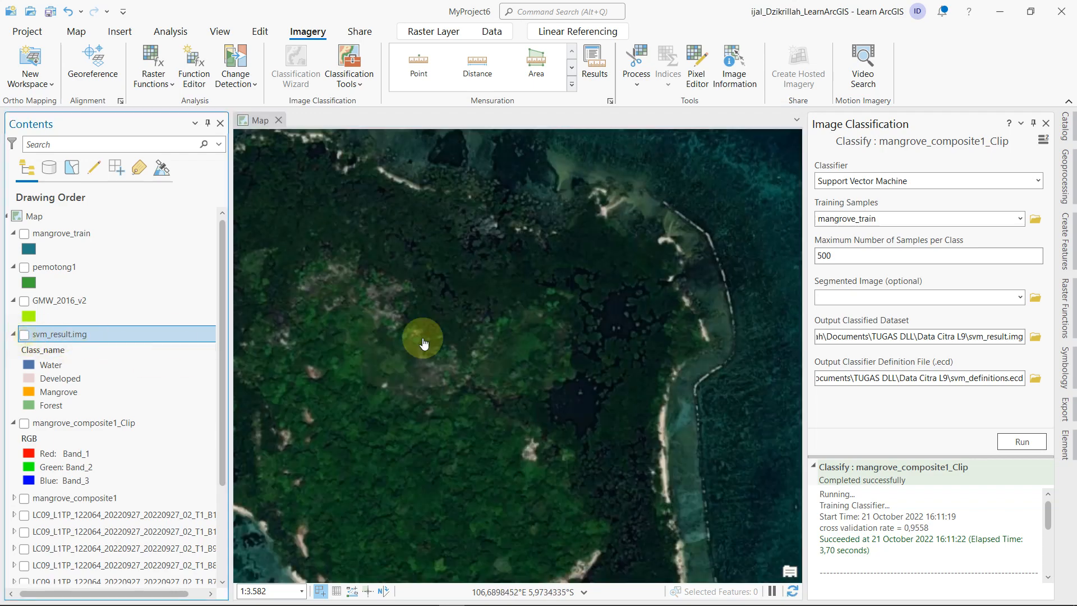
- Compare the classification with the basemap imagery along the island's eastern and southern shores by toggling svm_result.img
left_click_drag(621, 399, 620, 272)
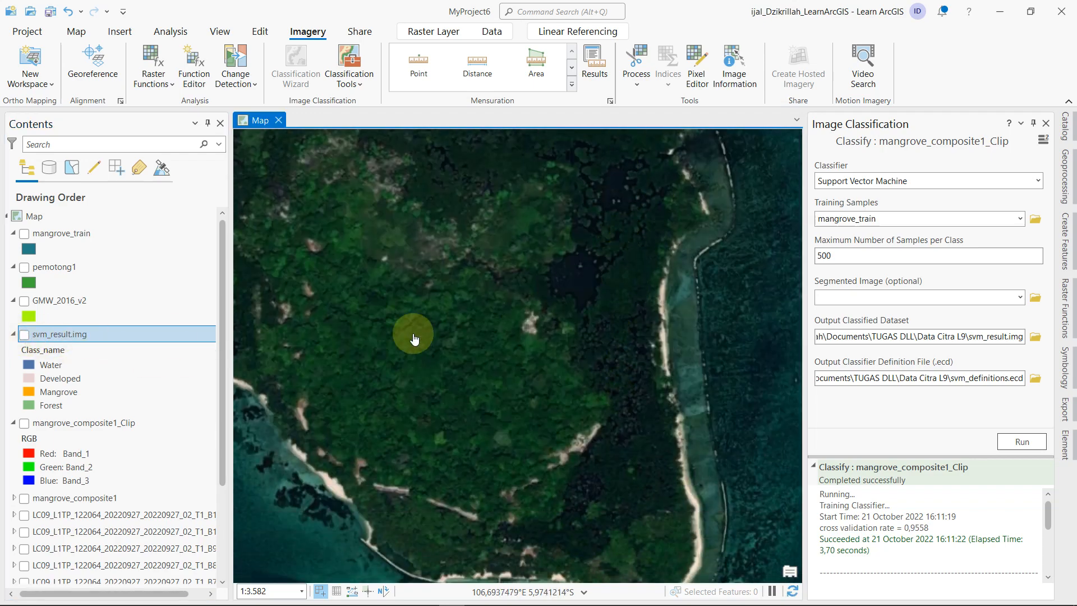
left_click(24, 334)
left_click(25, 334)
left_click_drag(290, 410, 331, 290)
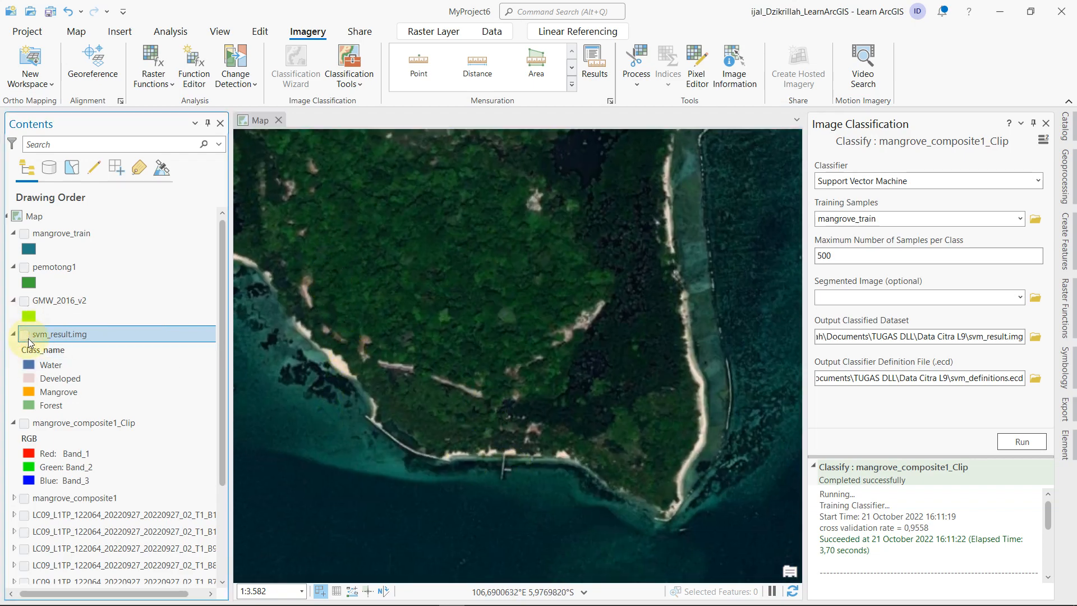
left_click(24, 335)
left_click(25, 334)
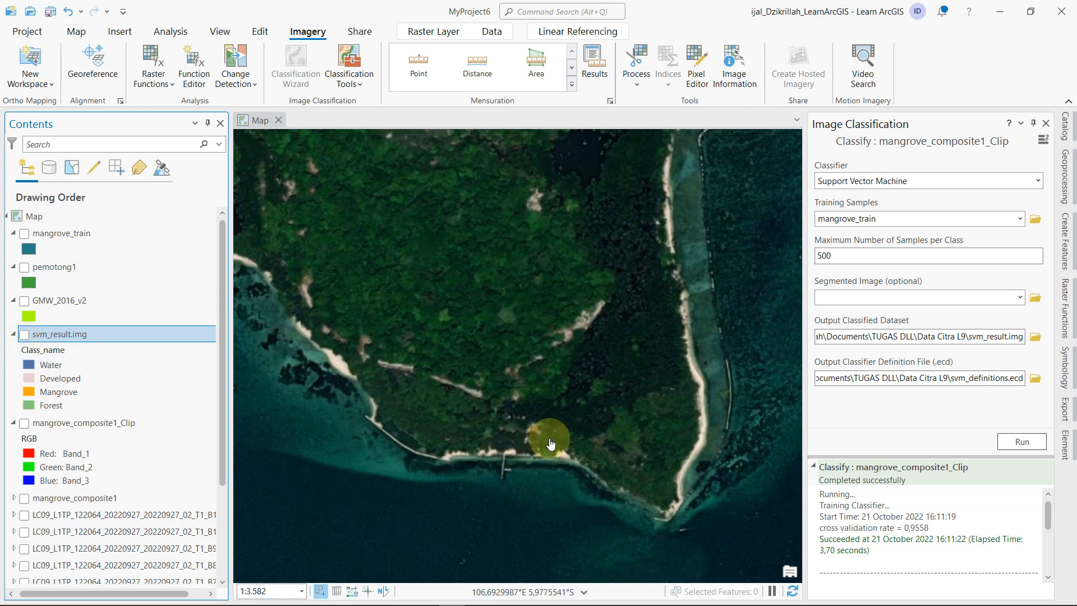
- Show svm_result.img over the whole island again and highlight the cross validation rate in the classification messages
scroll(589, 300, "down", 2)
left_click_drag(546, 389, 548, 421)
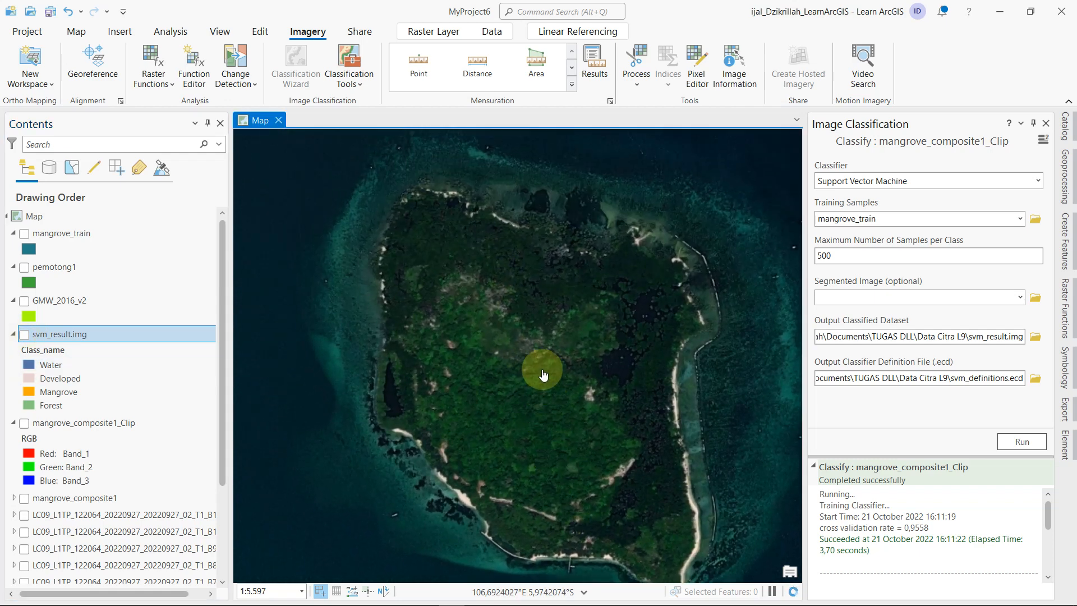
left_click(24, 335)
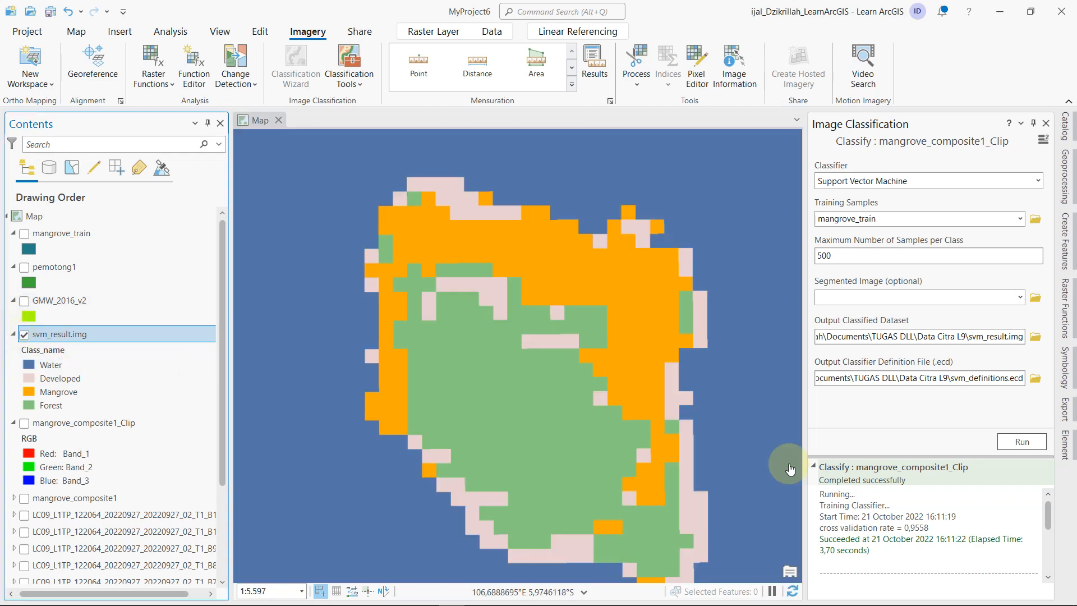
left_click_drag(930, 528, 905, 528)
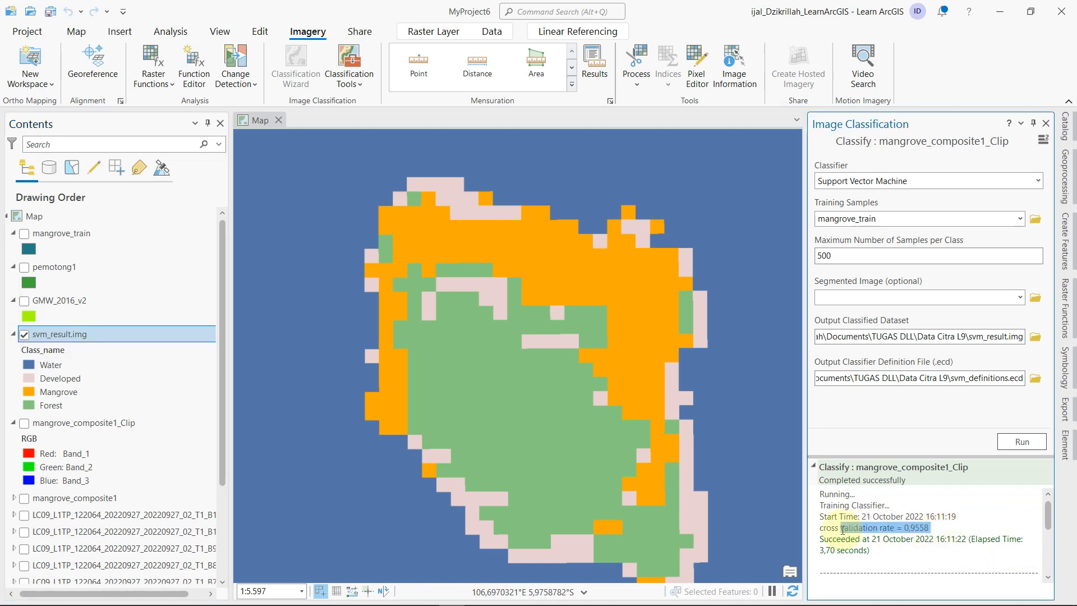
left_click_drag(588, 433, 582, 323)
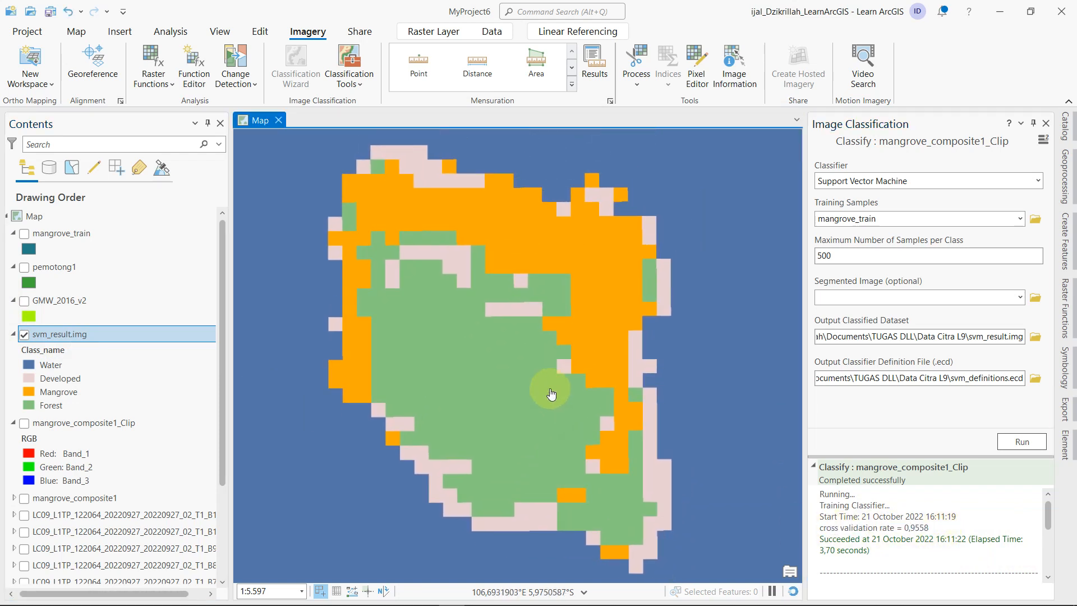
scroll(500, 337, "down", 2)
left_click_drag(533, 367, 520, 363)
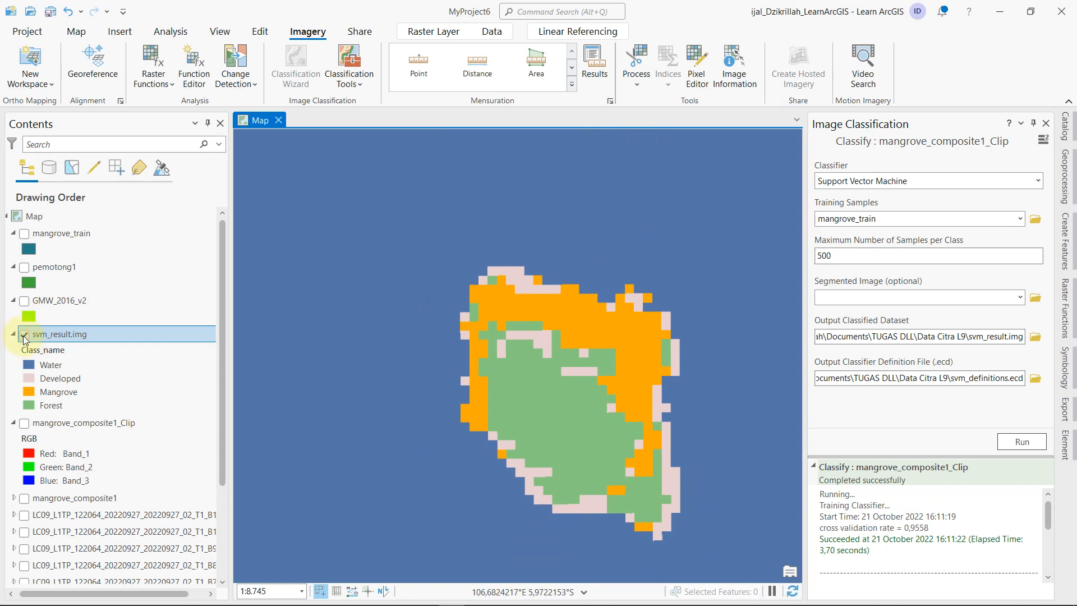
- Hide svm_result.img and inspect the island's vegetation and shoreline on the basemap imagery
left_click(24, 335)
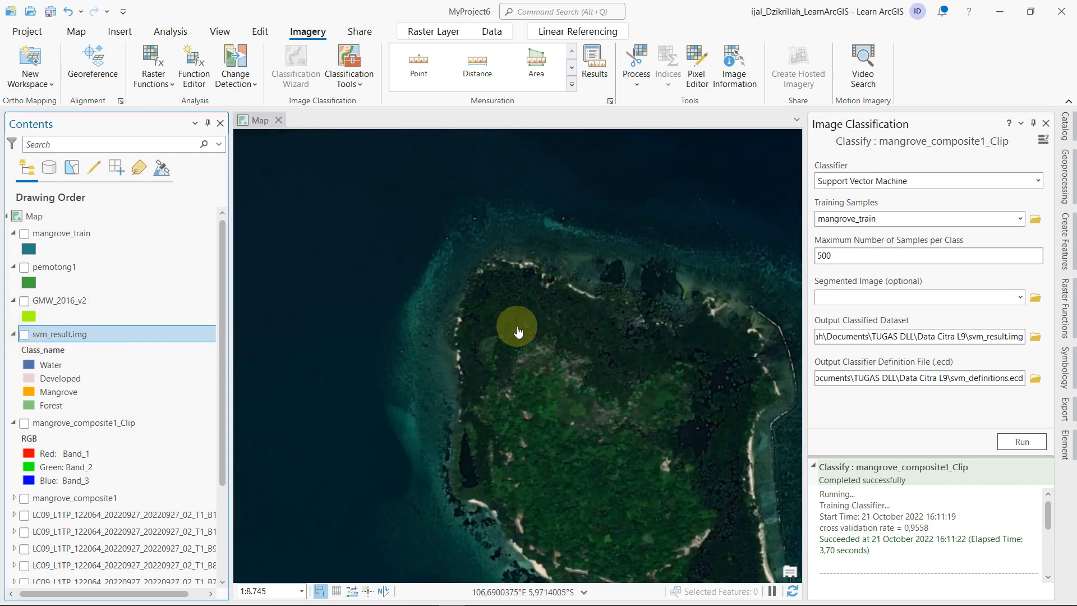
left_click_drag(577, 366, 392, 286)
left_click_drag(419, 387, 515, 407)
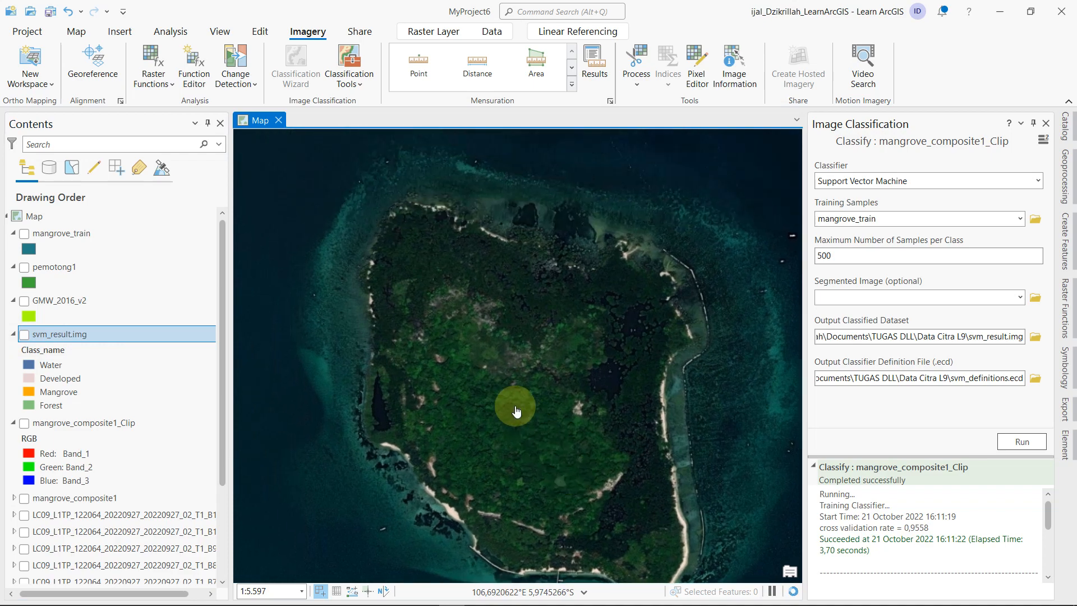
scroll(516, 412, "down", 5)
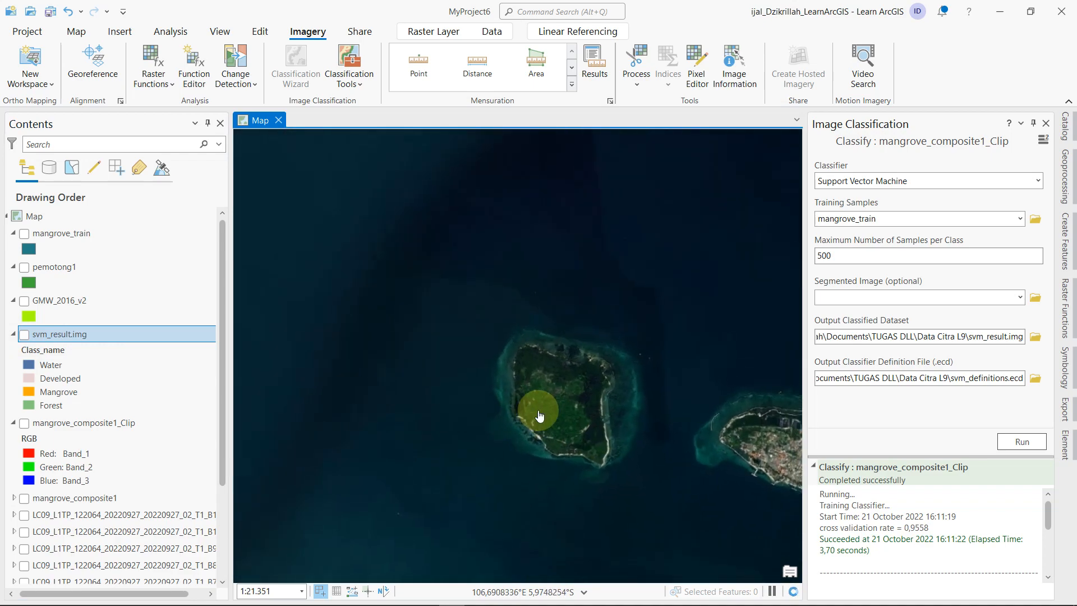
scroll(536, 414, "up", 3)
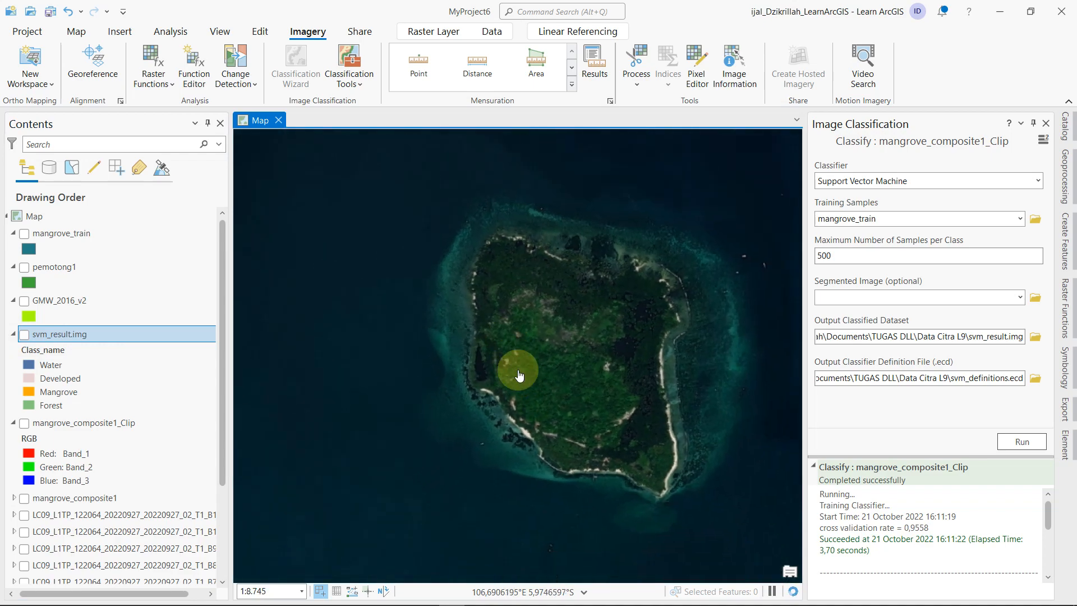
scroll(519, 375, "up", 2)
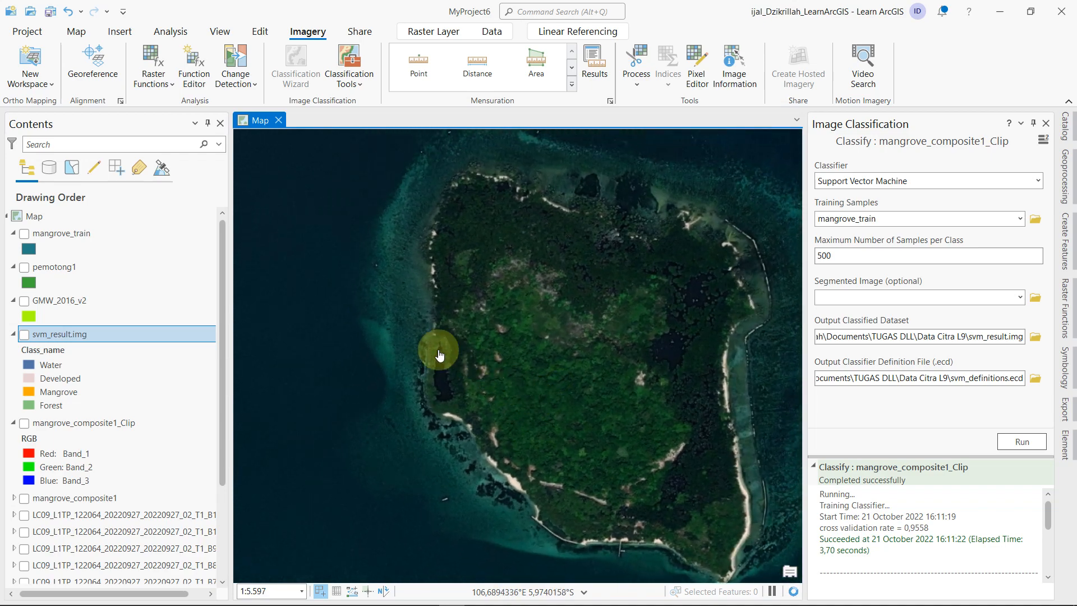
- Check the outlying islands to the northwest for mangroves by briefly showing the GMW_2016_v2 layer
scroll(361, 306, "down", 8)
left_click_drag(353, 301, 546, 415)
left_click_drag(406, 350, 550, 446)
scroll(473, 371, "down", 8)
left_click_drag(384, 359, 558, 503)
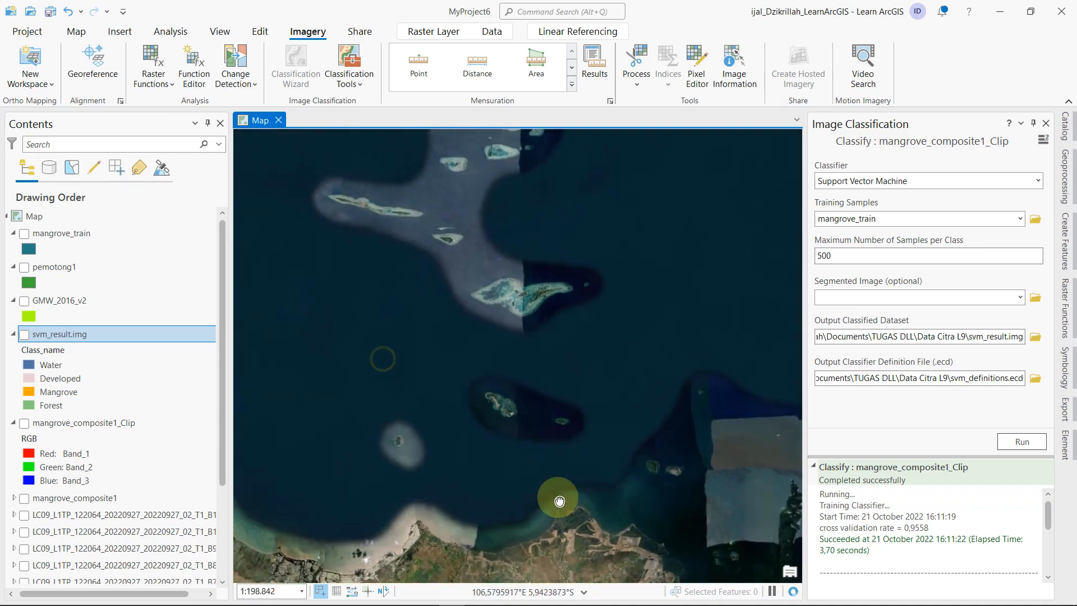
scroll(495, 338, "up", 4)
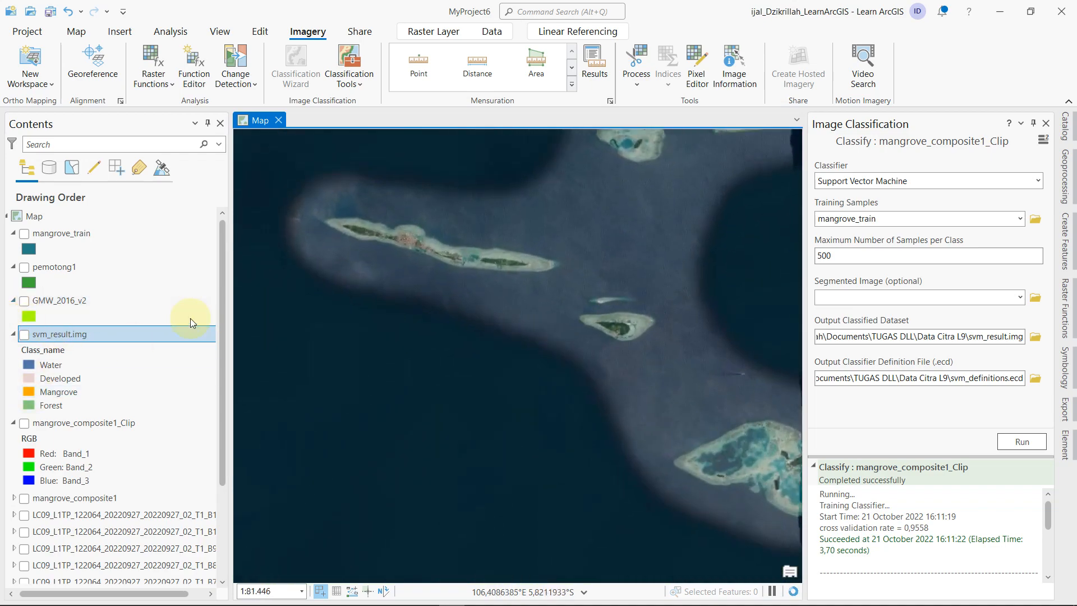
left_click(24, 301)
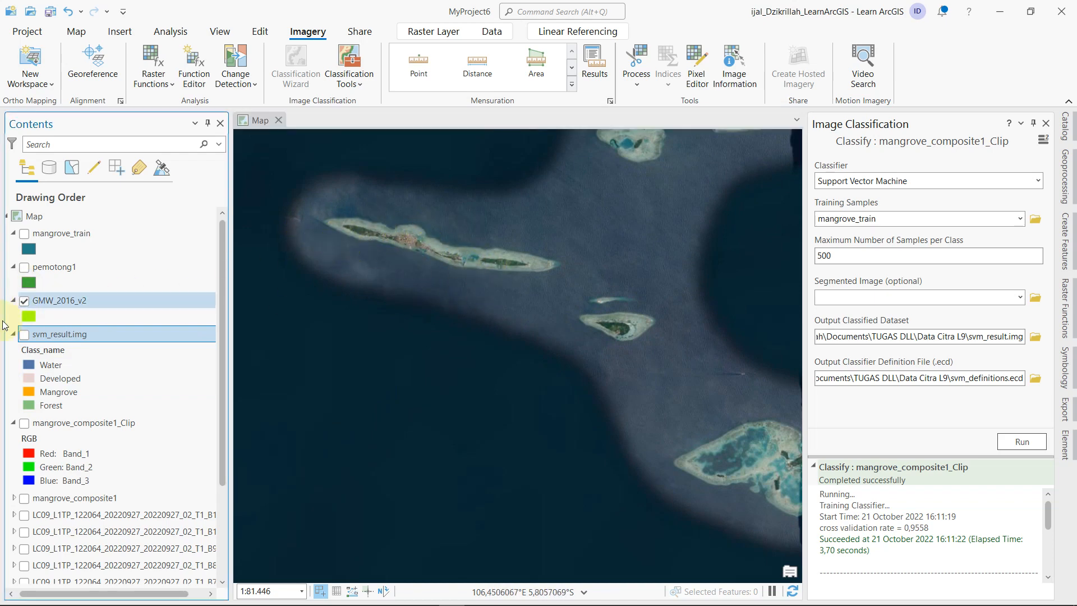
left_click(24, 301)
- Show the mangrove_composite1_Clip layer over the mainland coast and the two nearby islands
left_click_drag(507, 325, 602, 431)
scroll(611, 401, "up", 2)
left_click_drag(620, 391, 572, 310)
scroll(573, 310, "up", 2)
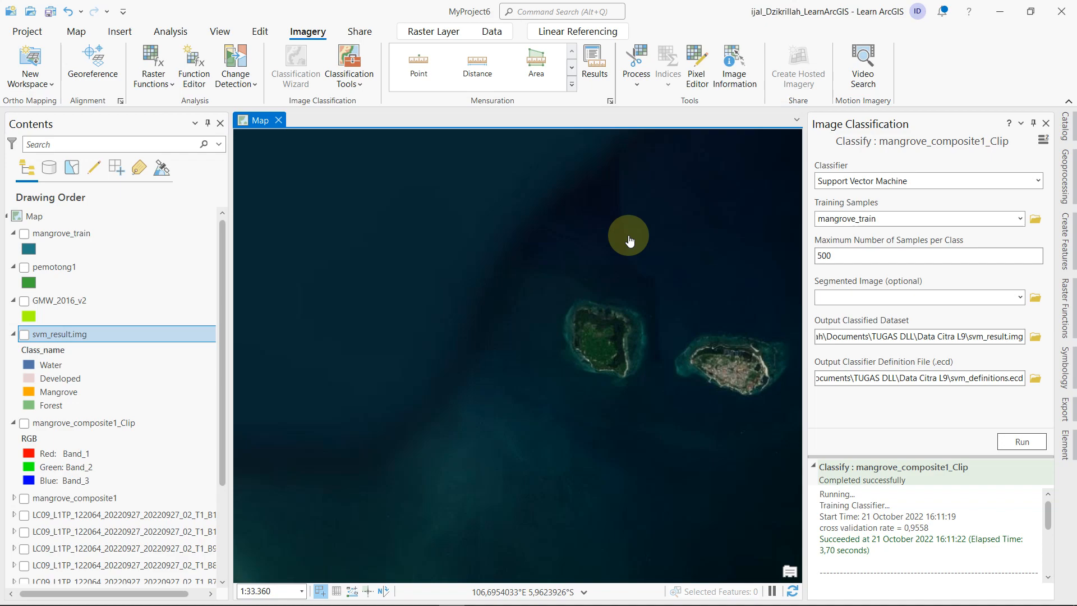
left_click_drag(645, 483, 520, 409)
left_click_drag(530, 169, 542, 419)
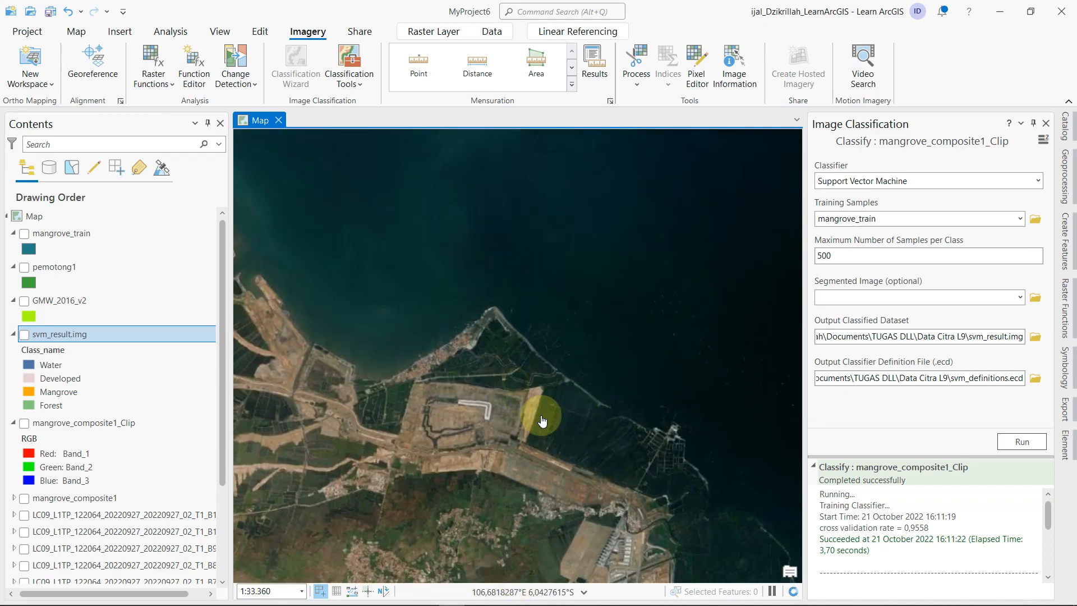
scroll(617, 326, "down", 4)
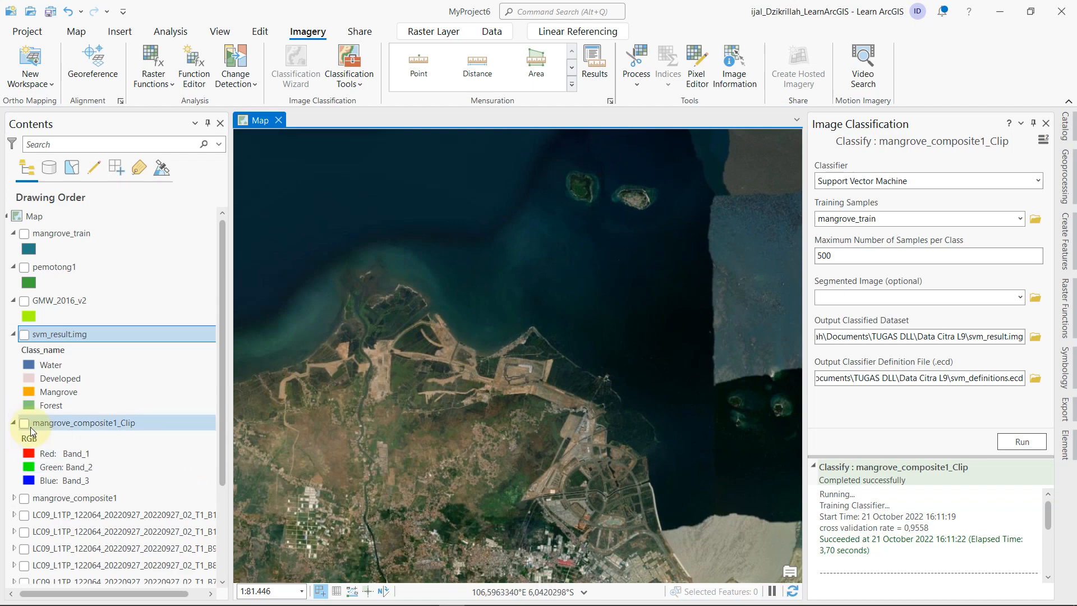
left_click(25, 424)
left_click_drag(420, 300, 501, 385)
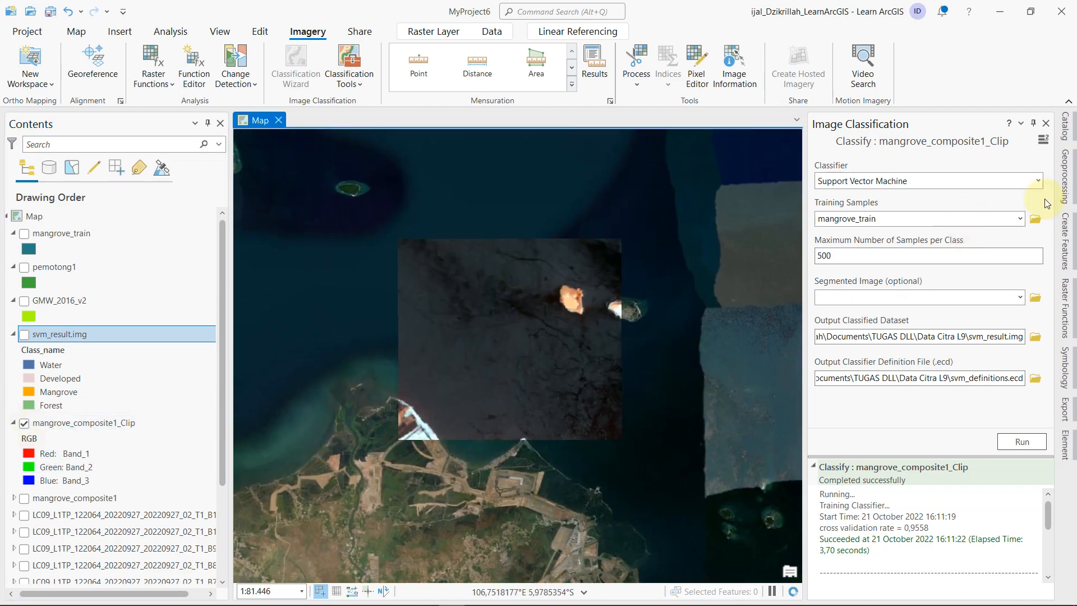
- Change the classifier to Random Trees and set the maximum number of trees to 100
left_click(1037, 181)
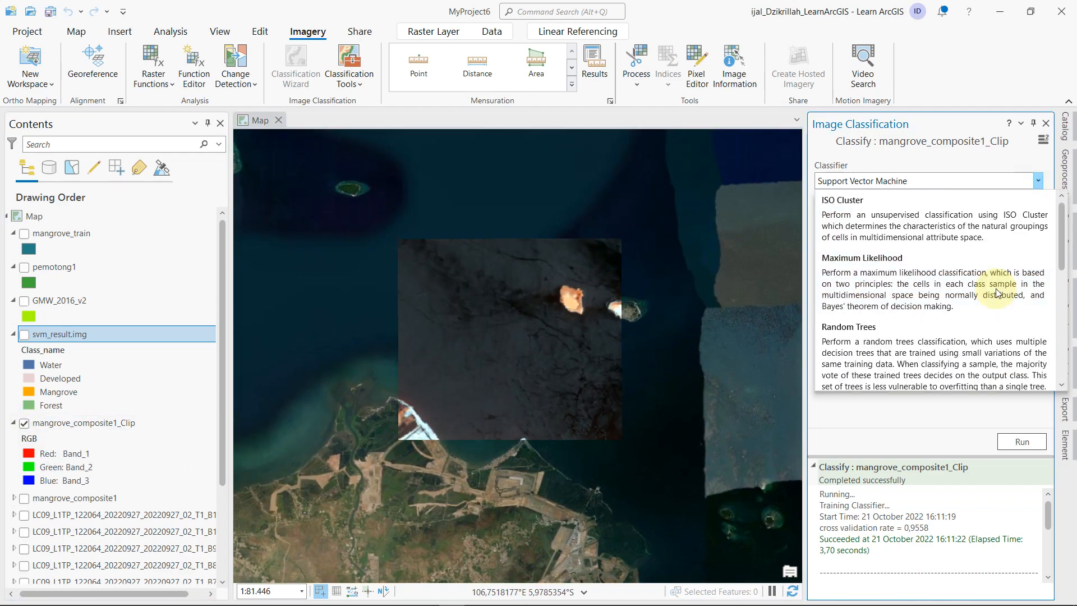
scroll(987, 303, "down", 2)
scroll(970, 331, "down", 1)
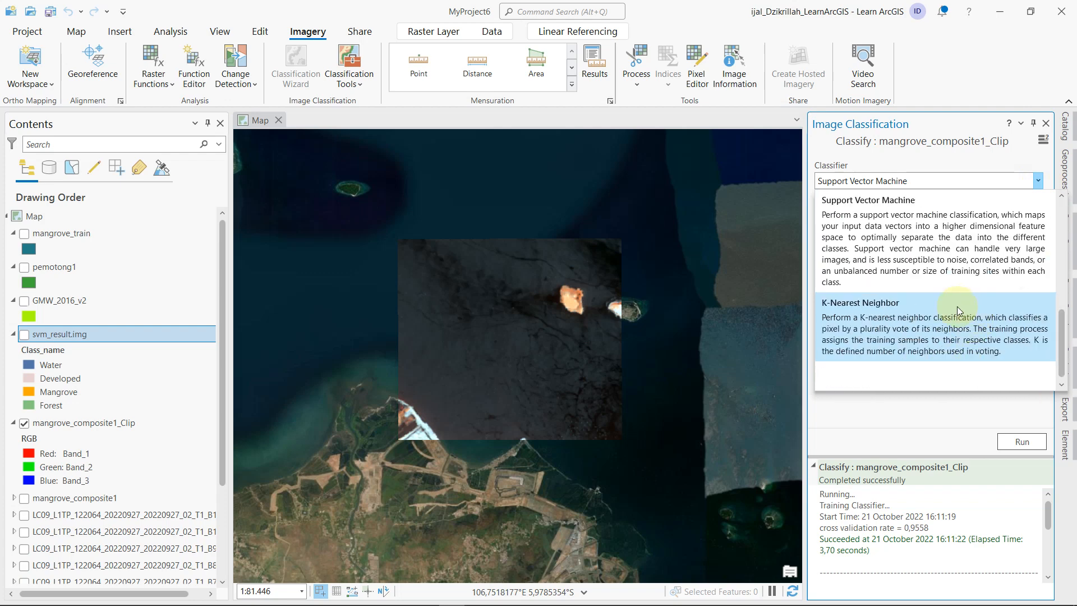
scroll(954, 281, "up", 3)
scroll(923, 337, "down", 2)
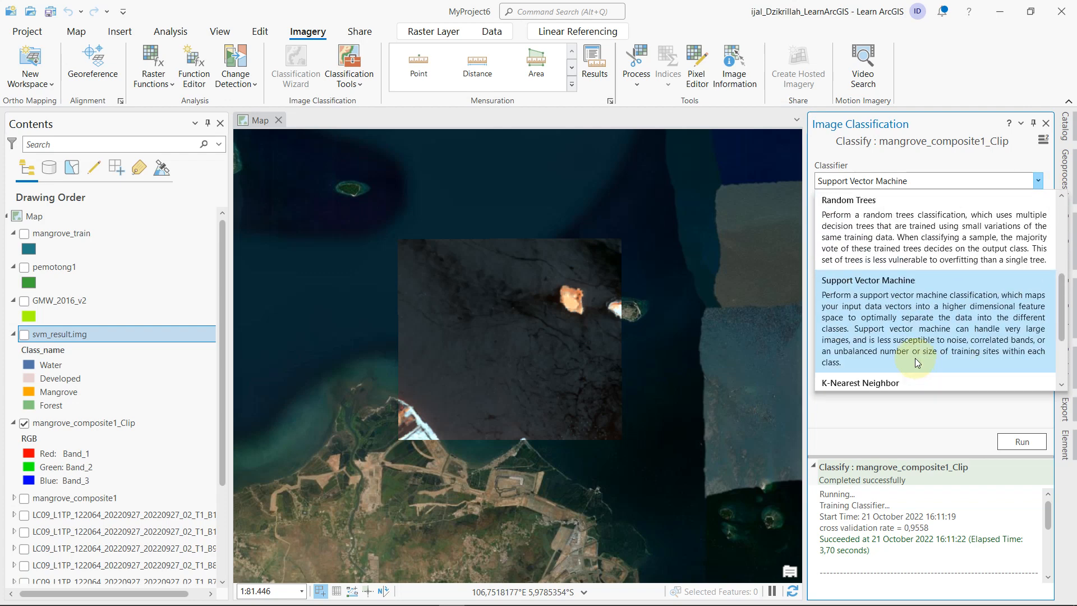
scroll(917, 362, "down", 1)
scroll(920, 354, "up", 3)
scroll(923, 345, "down", 3)
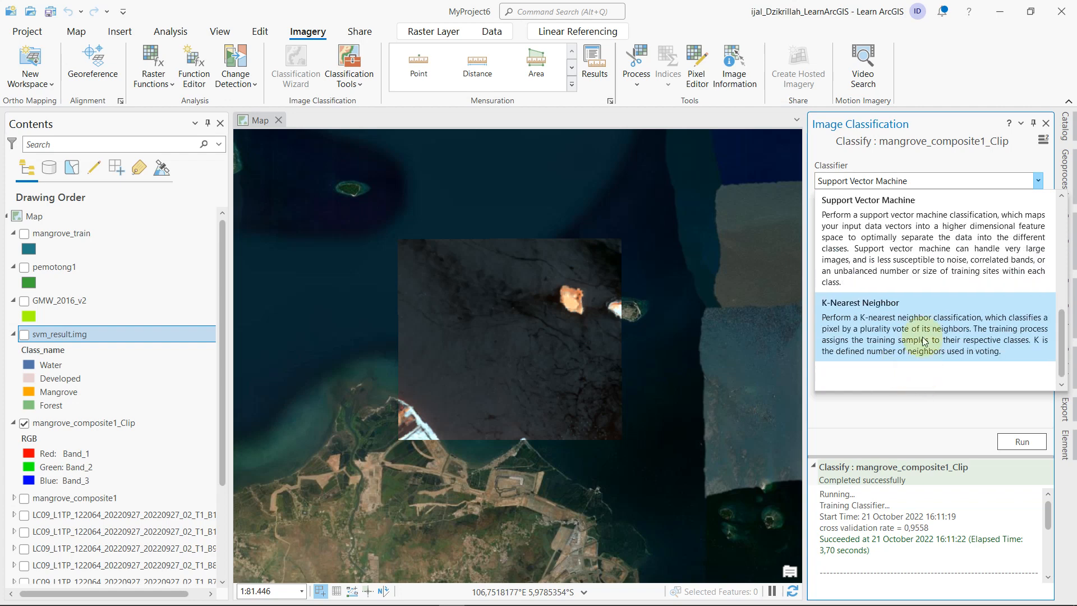
scroll(1062, 296, "up", 2)
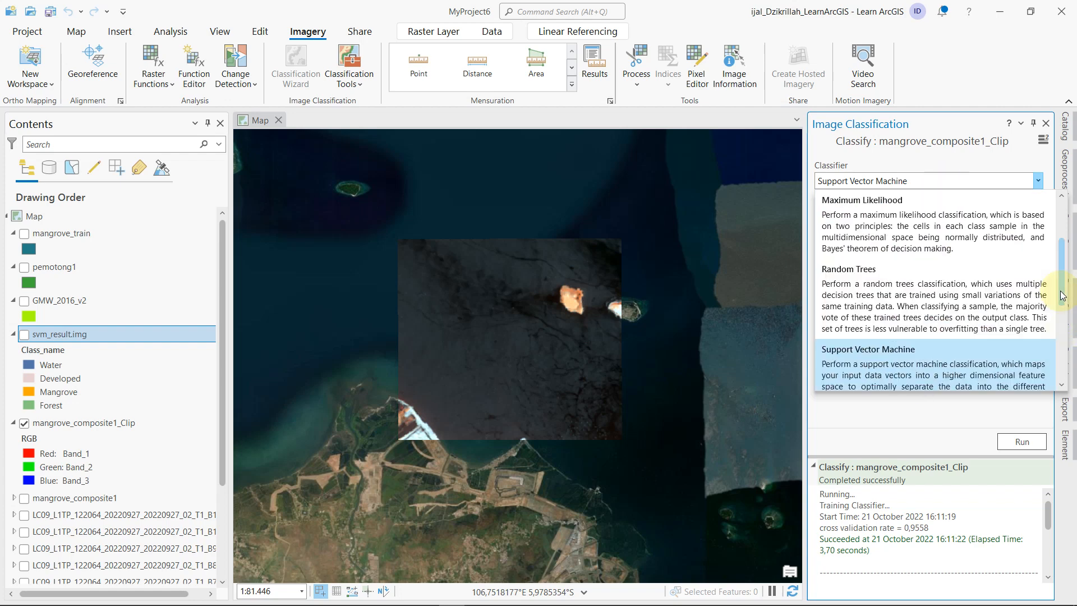
left_click(954, 306)
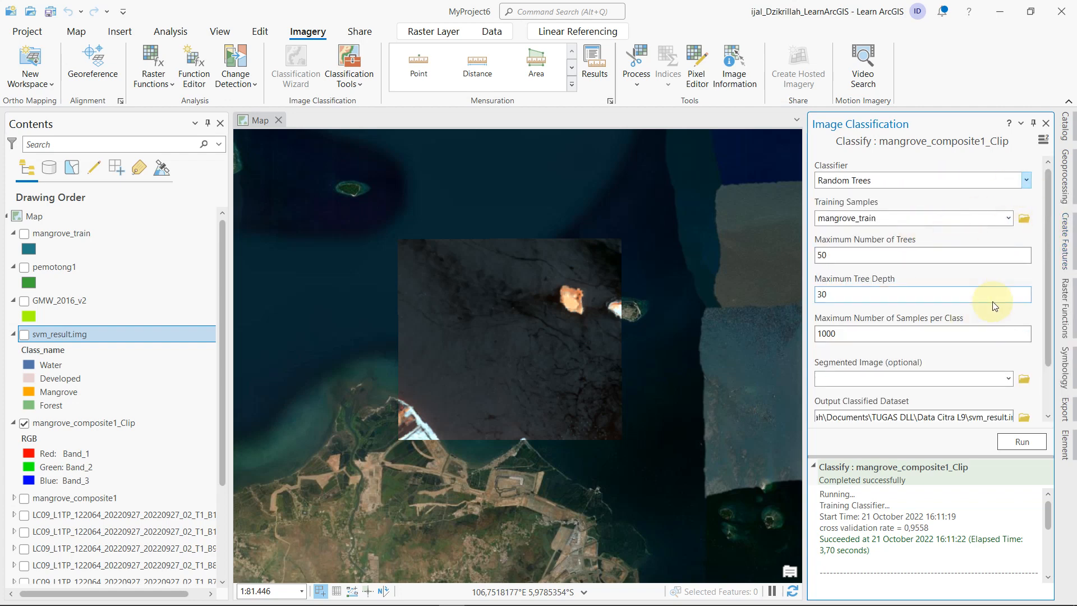
left_click(833, 256)
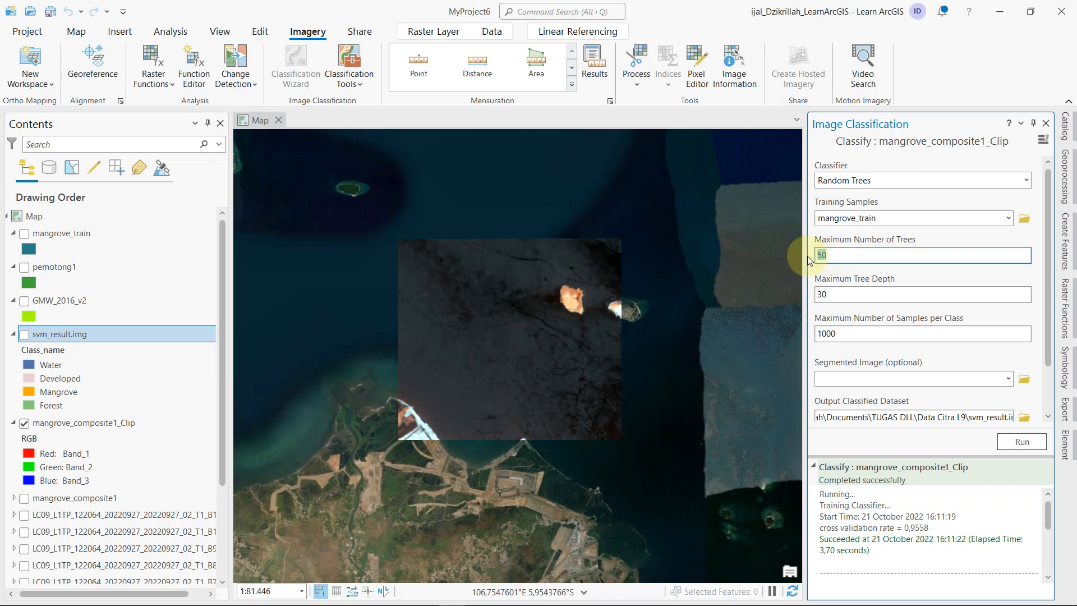
type("100")
- Rename the output classified dataset to rf_result.img, keeping it in the Data Citra L9 folder
scroll(903, 214, "down", 2)
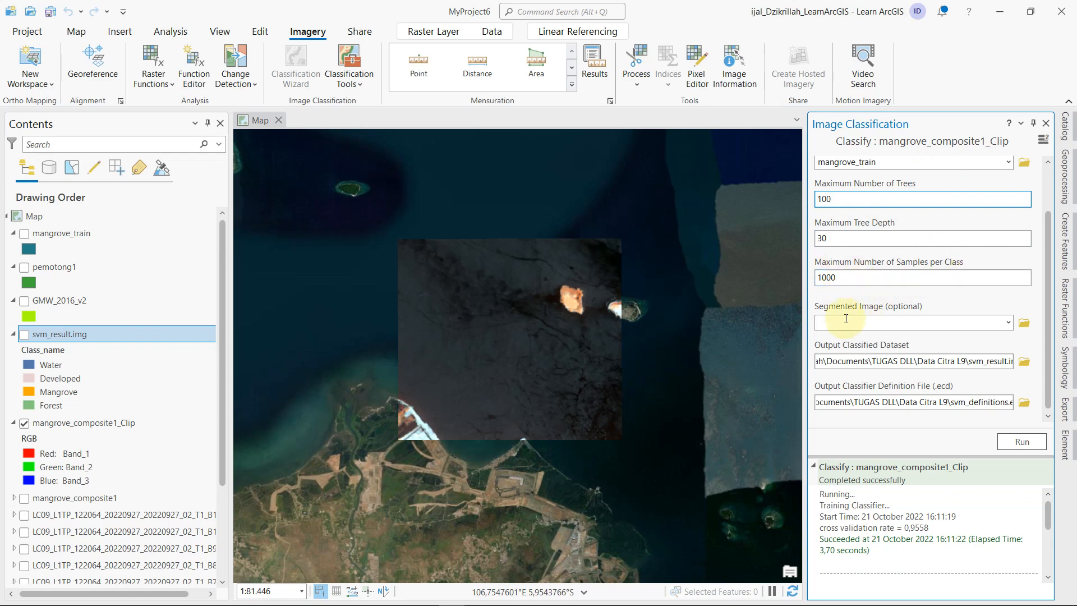
left_click(983, 362)
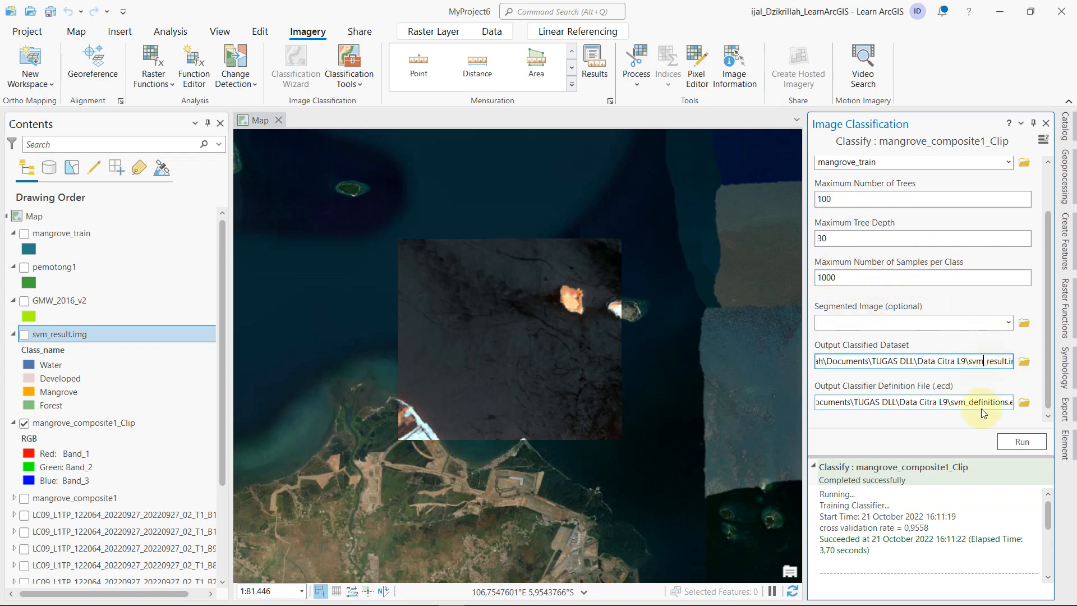
key("BackSpace")
key("BackSpace")
key("BackSpace")
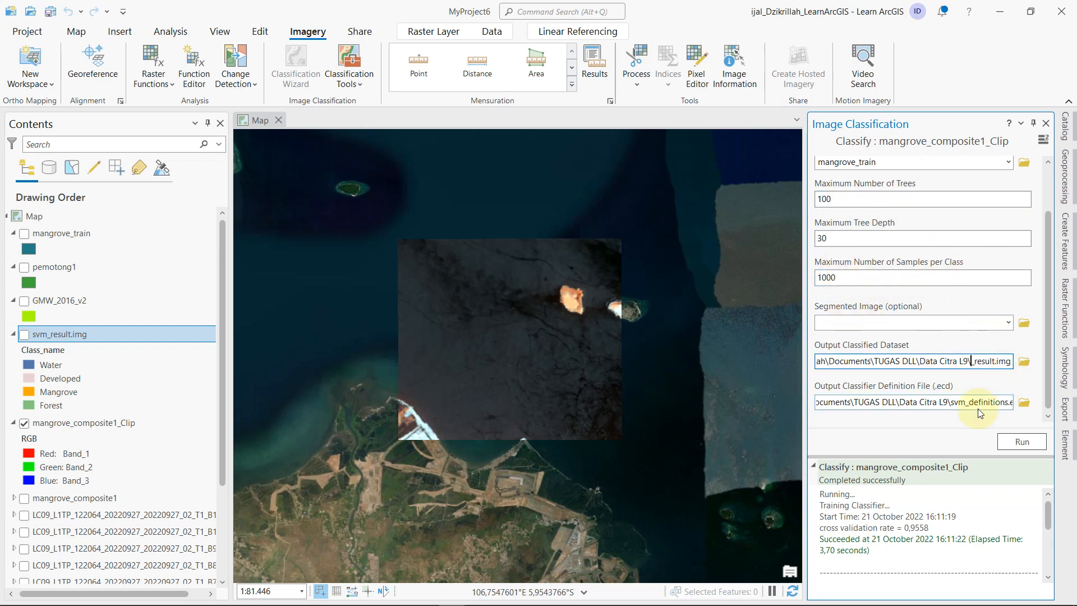
type("rf")
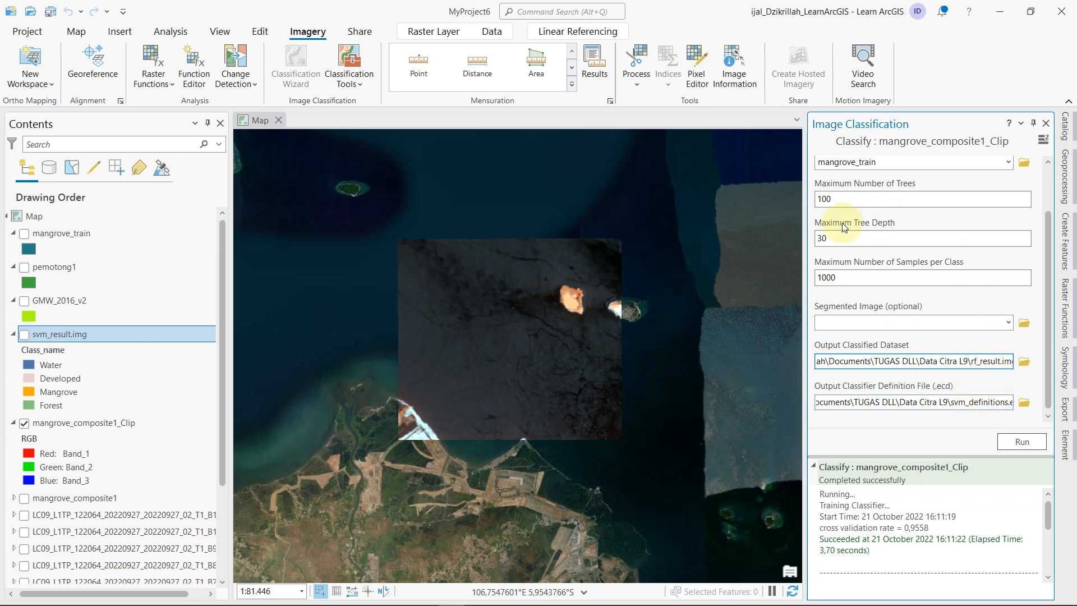
- Rename the output classifier definition file to rf_definitions.ecd and run the Random Trees classification
scroll(928, 234, "up", 2)
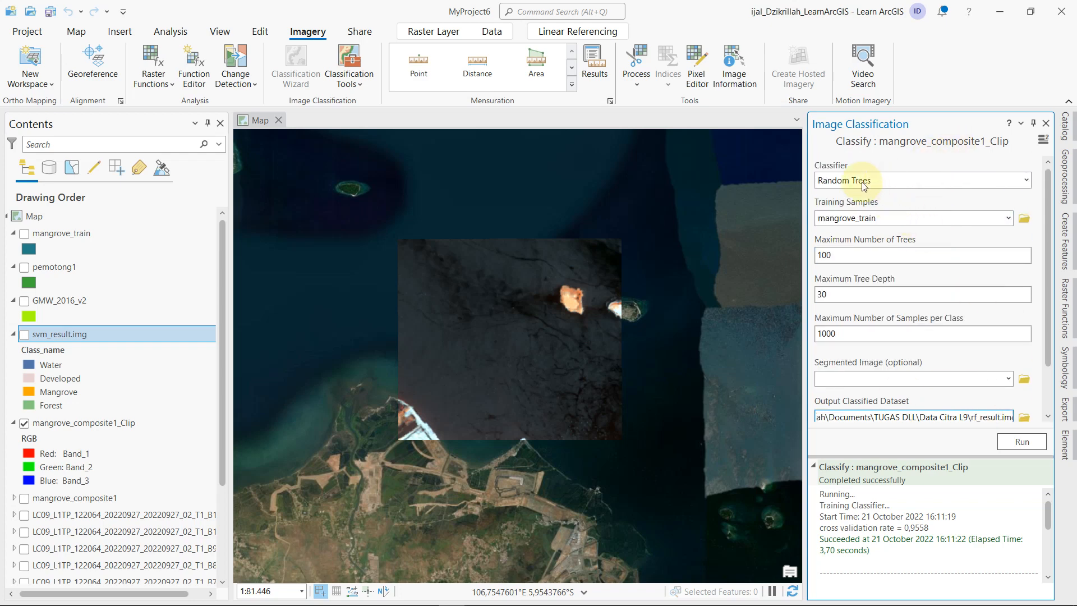
scroll(992, 357, "down", 2)
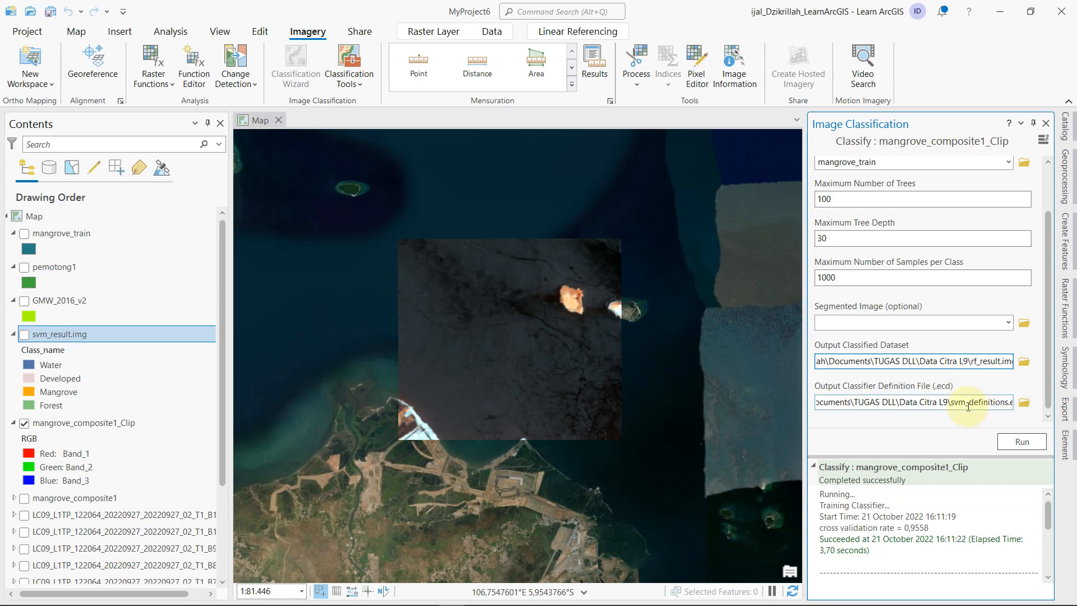
left_click(966, 404)
key("BackSpace")
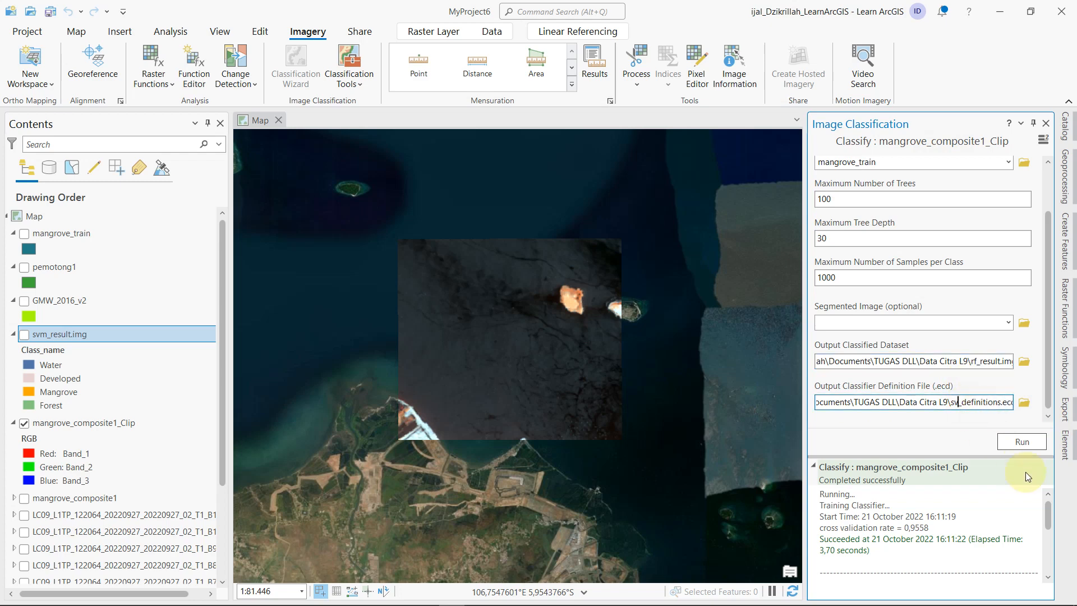
key("BackSpace")
key("BackSpace")
type("rf")
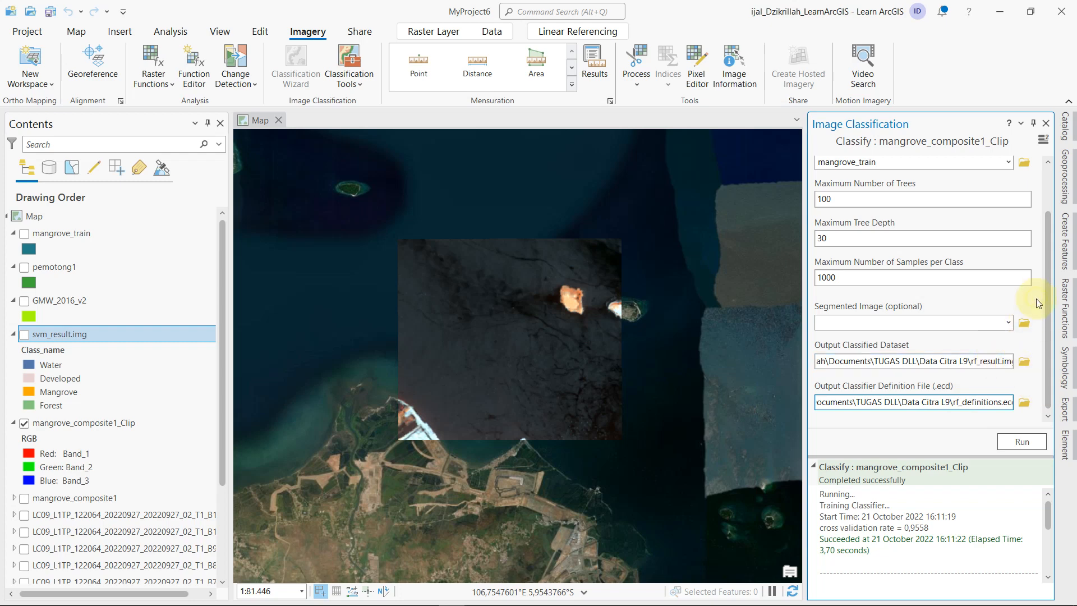
left_click(1016, 442)
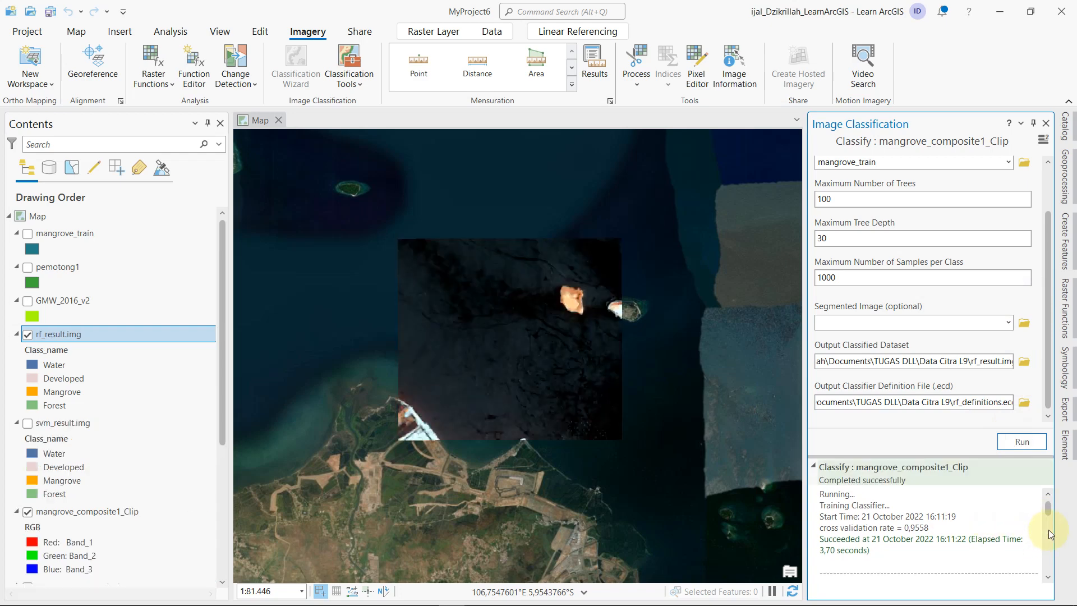
- Read the train accuracy and variable importance in the messages of the Random Trees run
scroll(1049, 520, "down", 2)
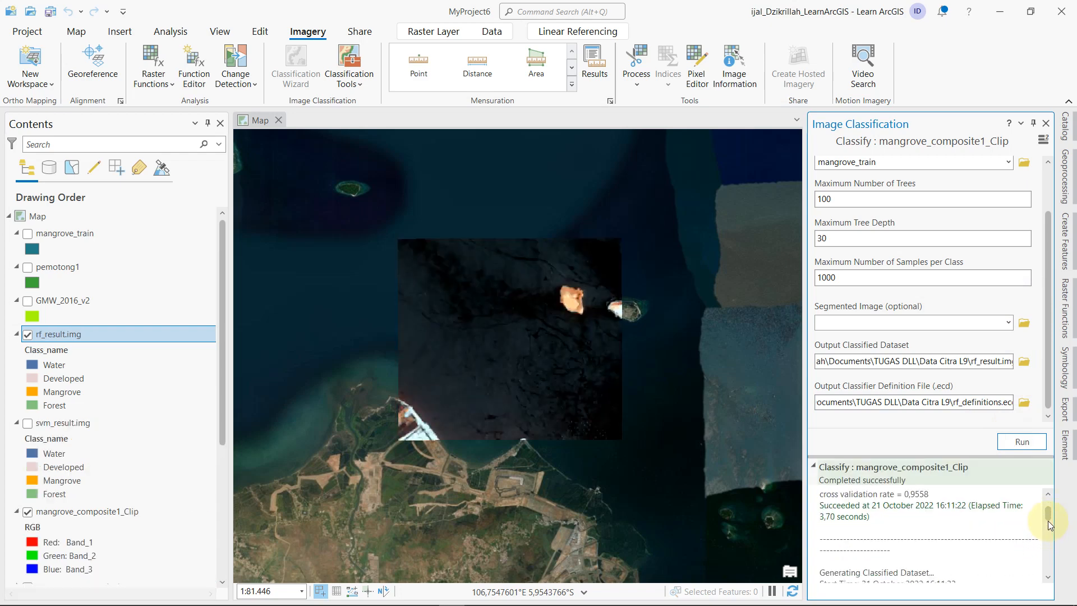
scroll(1049, 521, "up", 2)
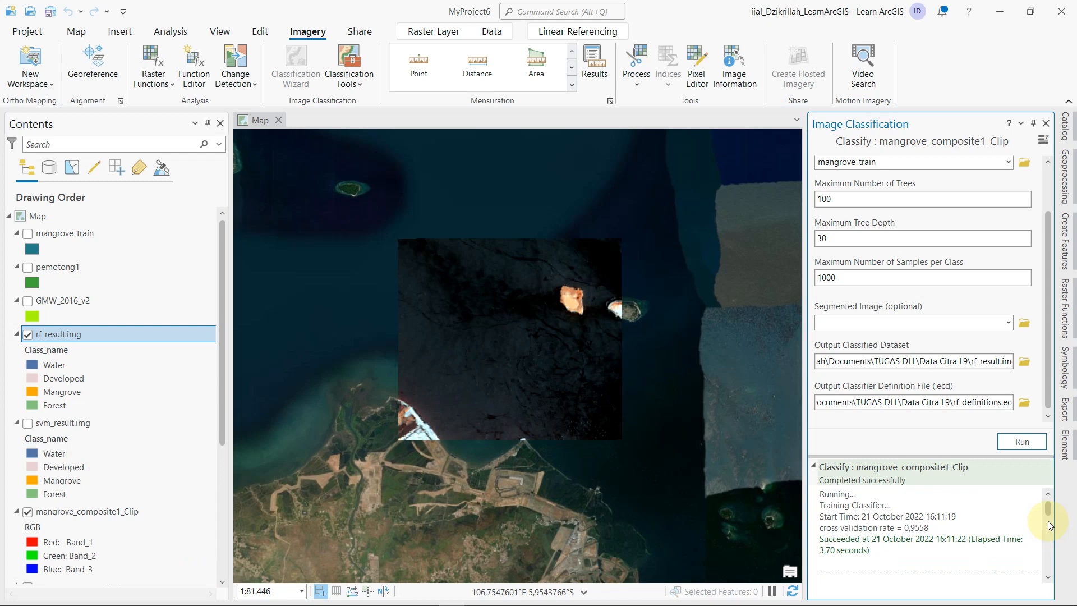
scroll(1048, 521, "down", 3)
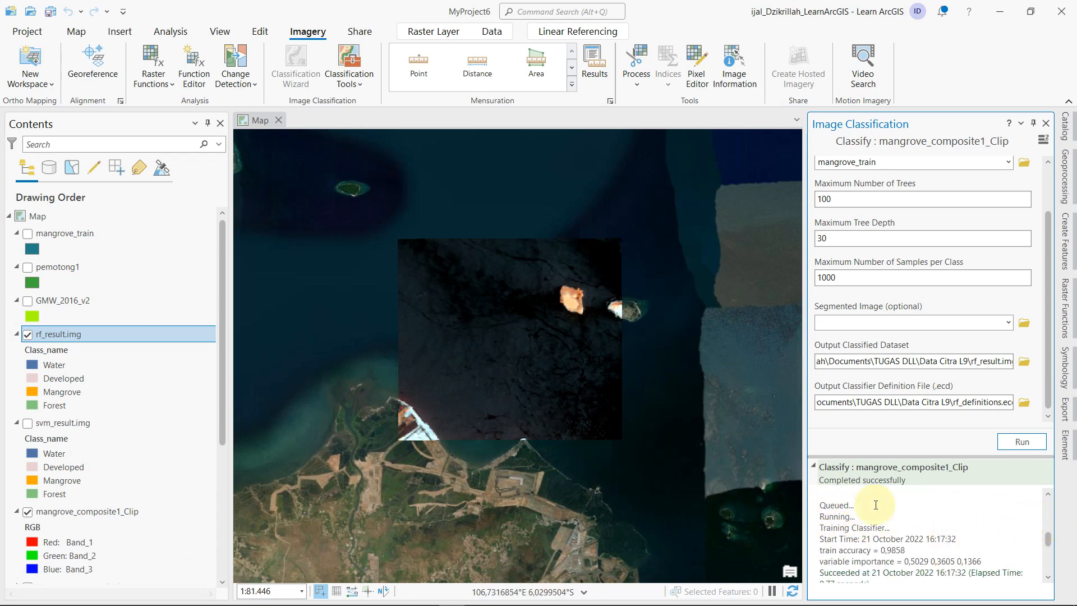
scroll(903, 552, "down", 1)
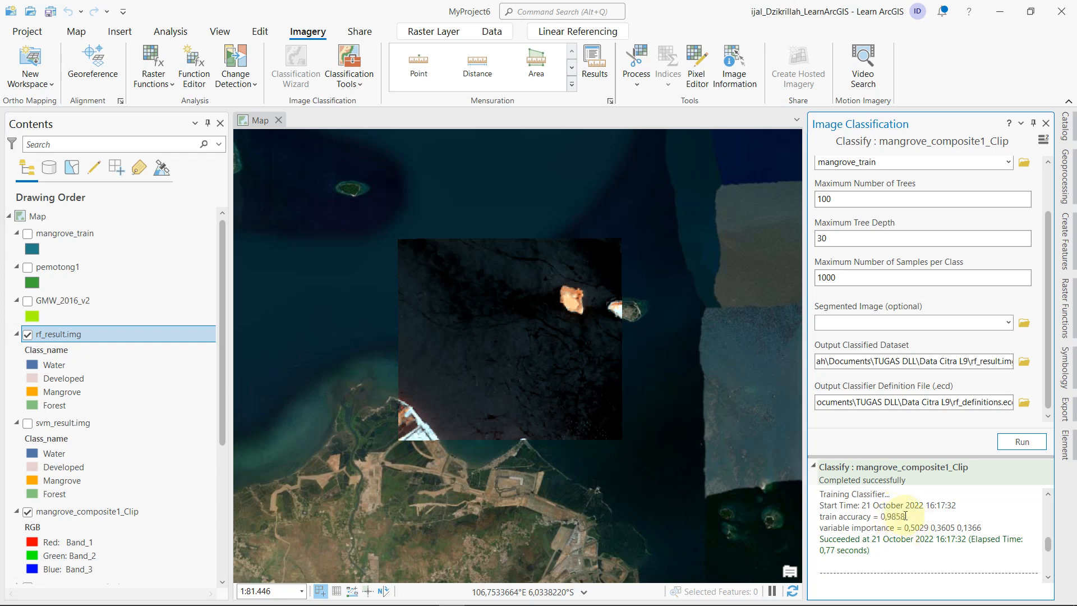
scroll(896, 517, "down", 5)
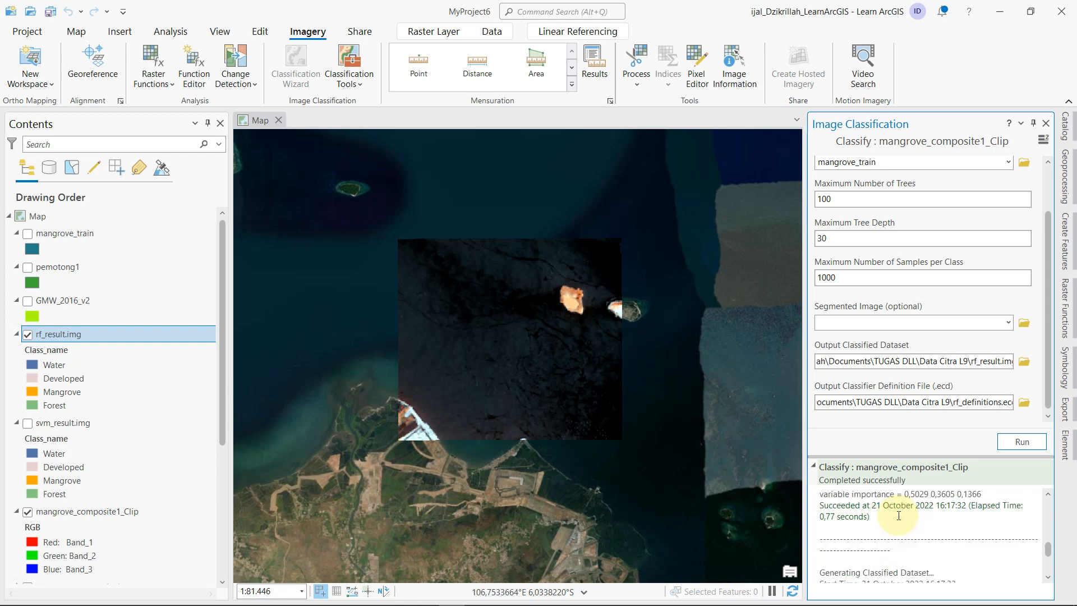
scroll(899, 515, "up", 3)
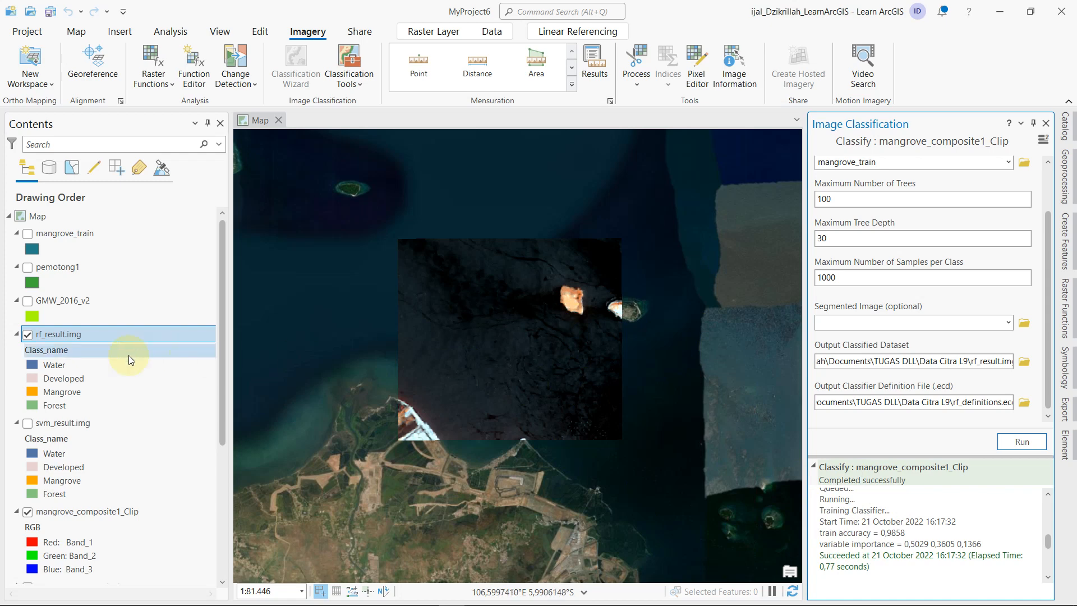
- Hide the mangrove_composite1_Clip layer and inspect the rf_result.img classes on the small island
left_click(32, 510)
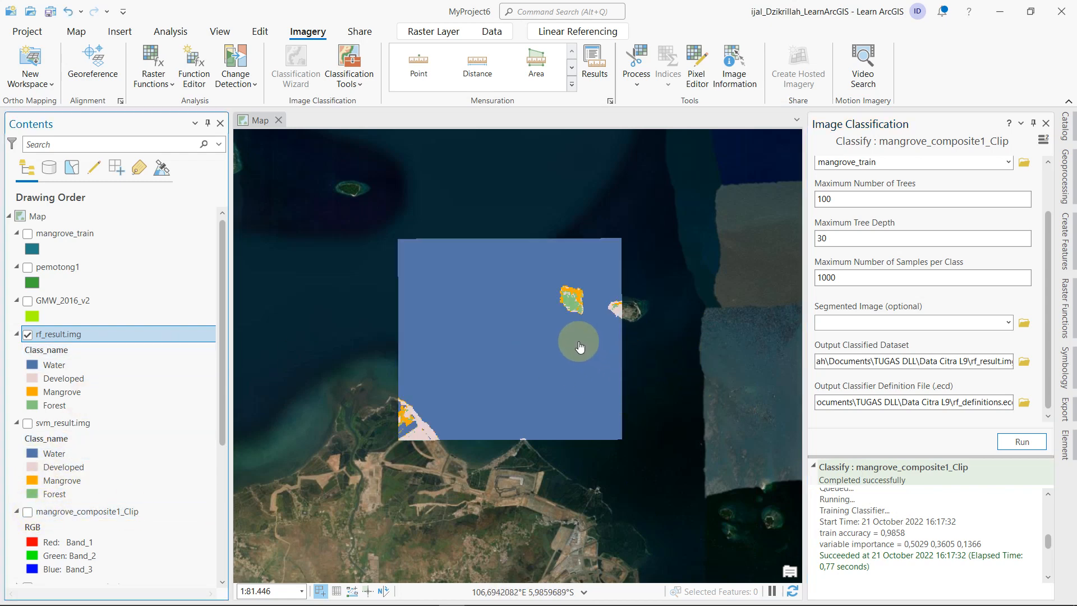
scroll(573, 332, "up", 4)
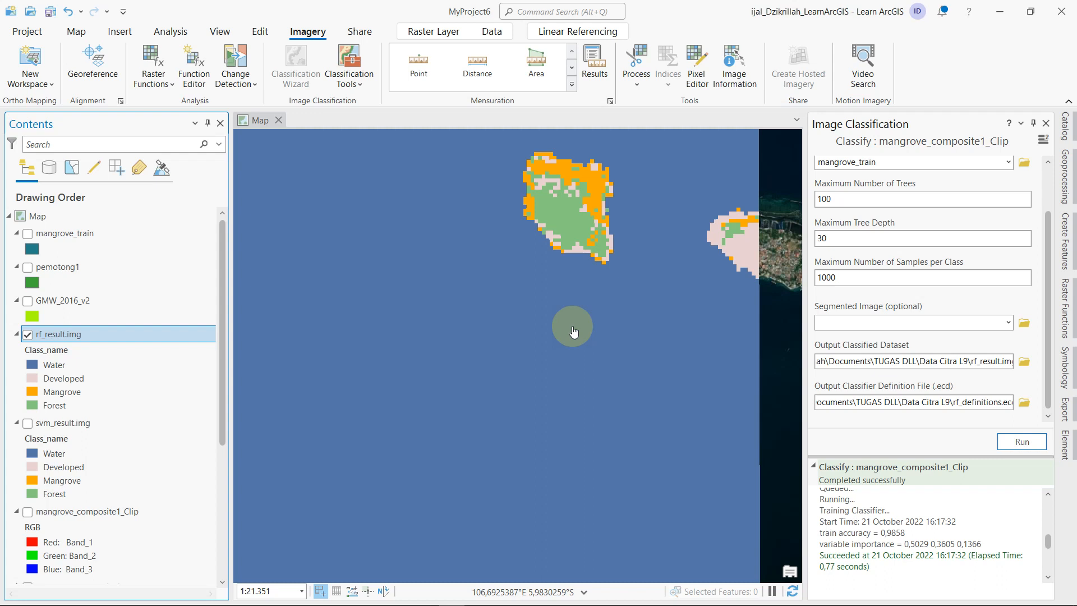
left_click_drag(588, 244, 581, 316)
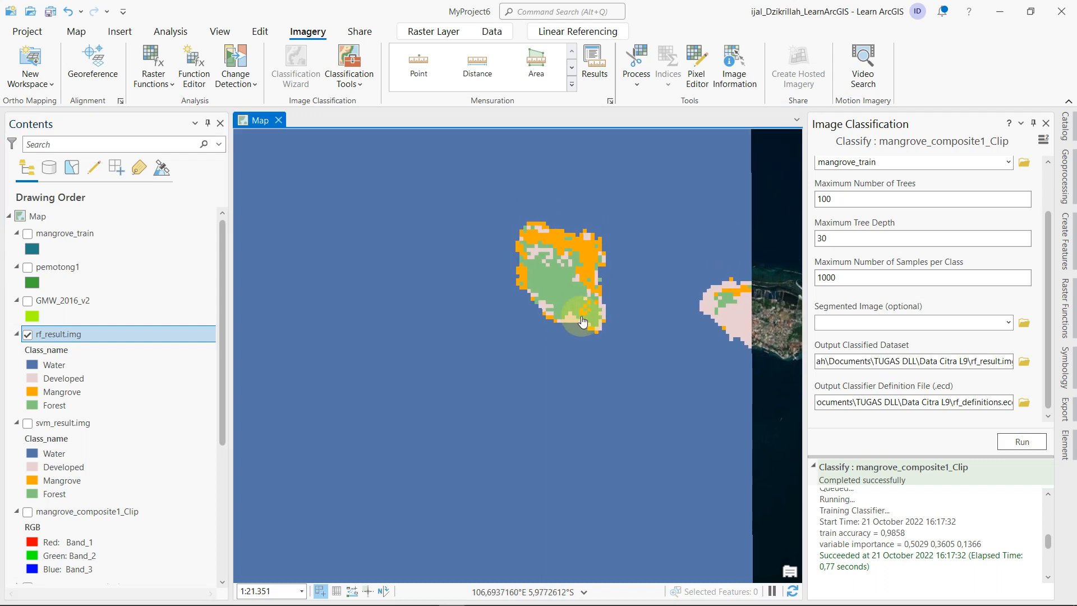